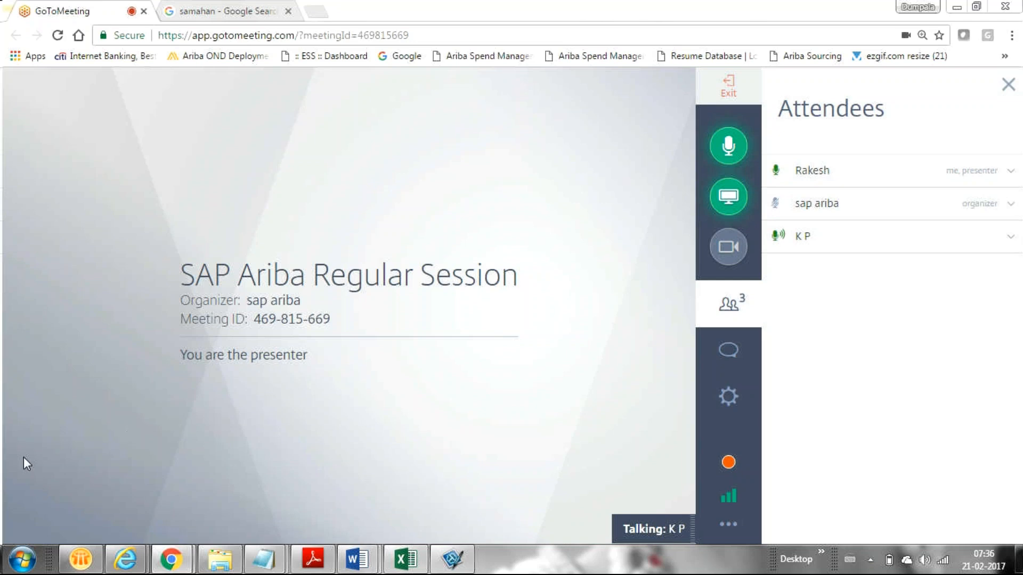
Bring the Ariba window forward, dismiss the load error and accept the certificate warning
mouse_move(126, 569)
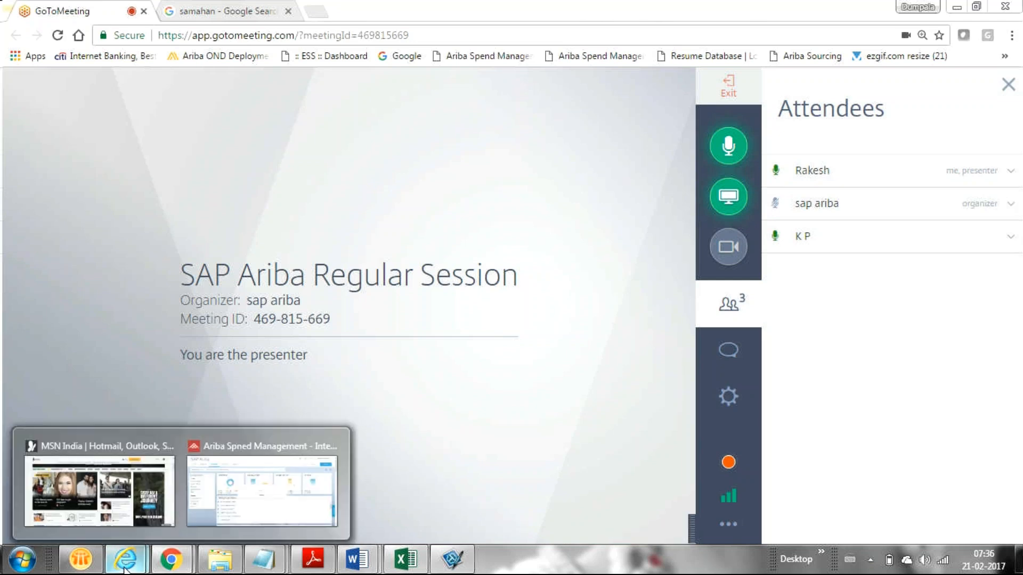
left_click(290, 475)
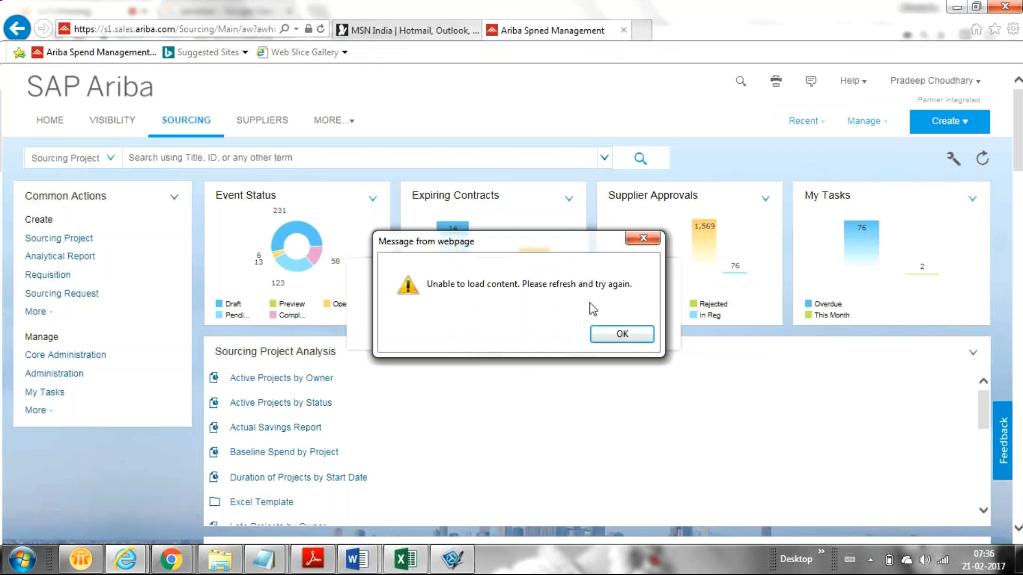
left_click(624, 335)
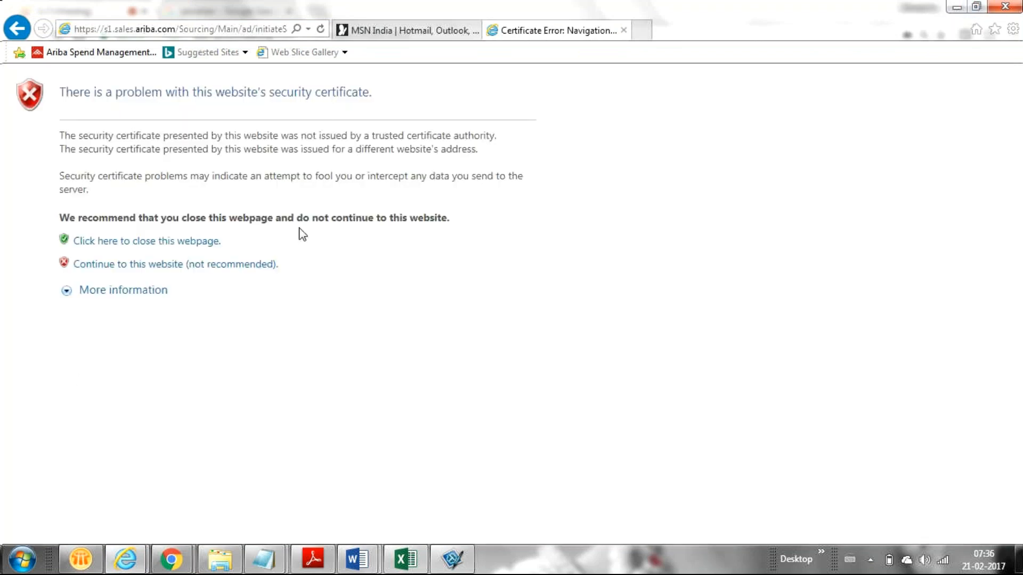
left_click(217, 272)
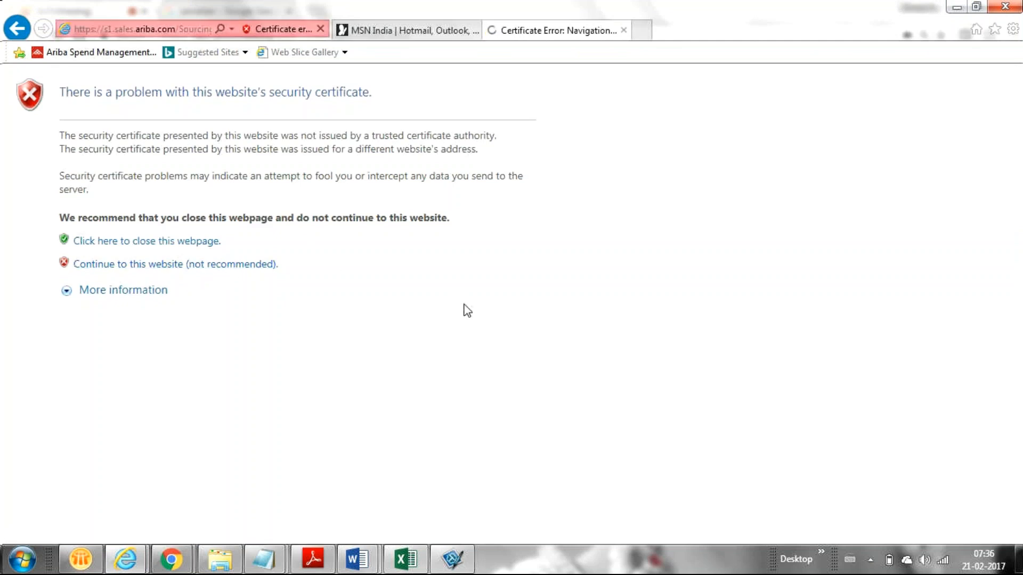
Sign in to the proxy using the saved username suggestion
left_click(195, 214)
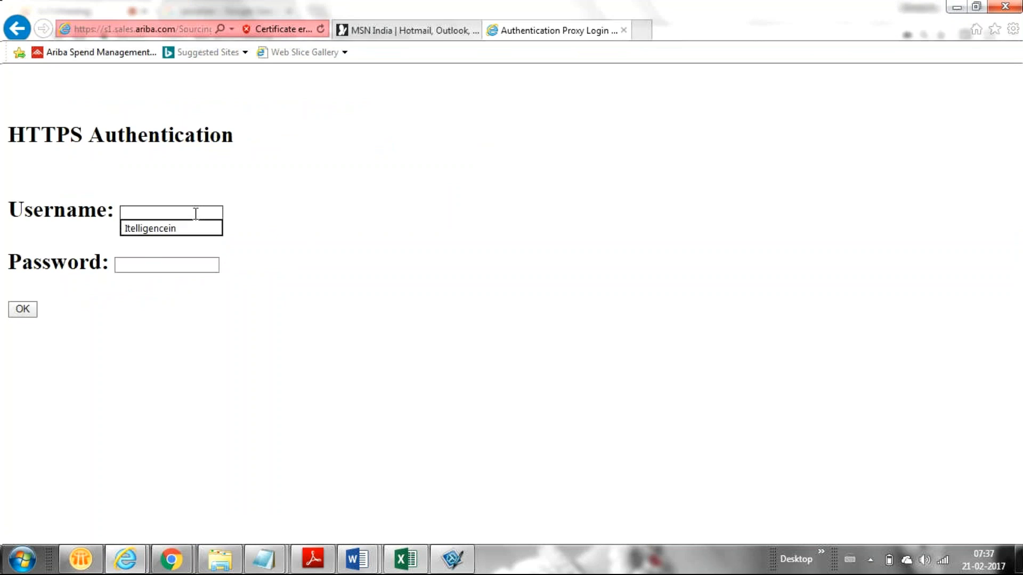
key("Down")
key("Return")
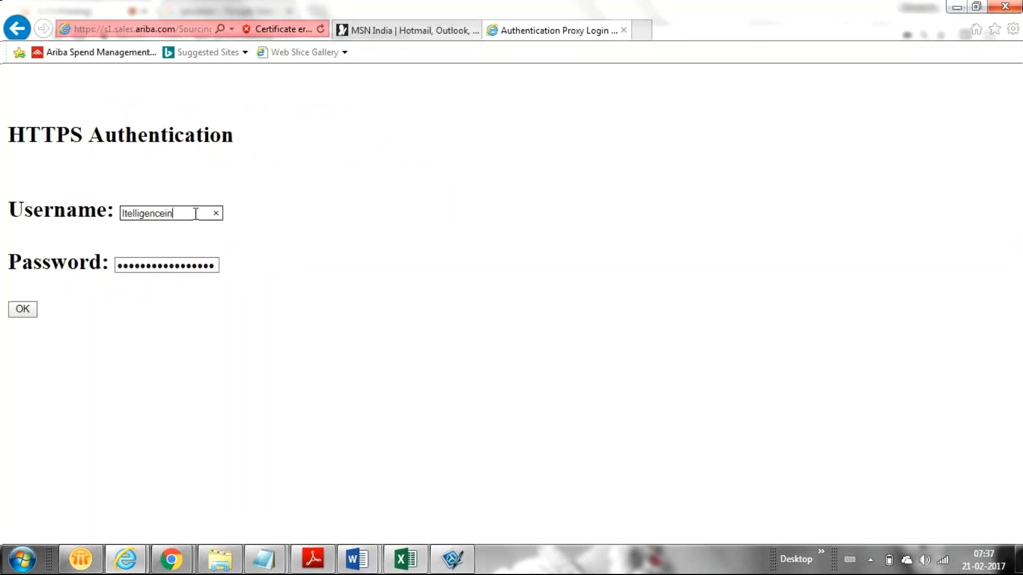
left_click(17, 311)
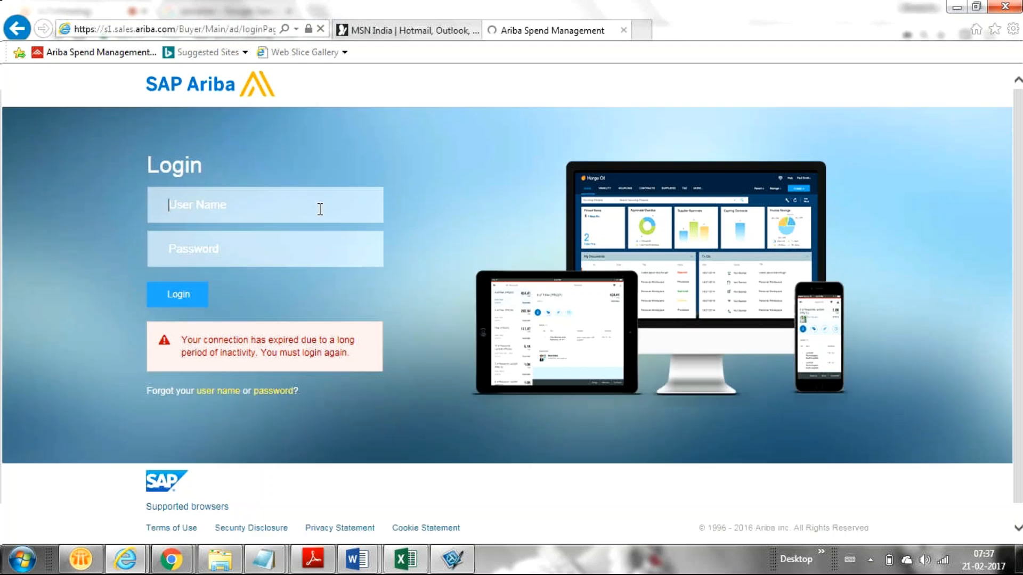
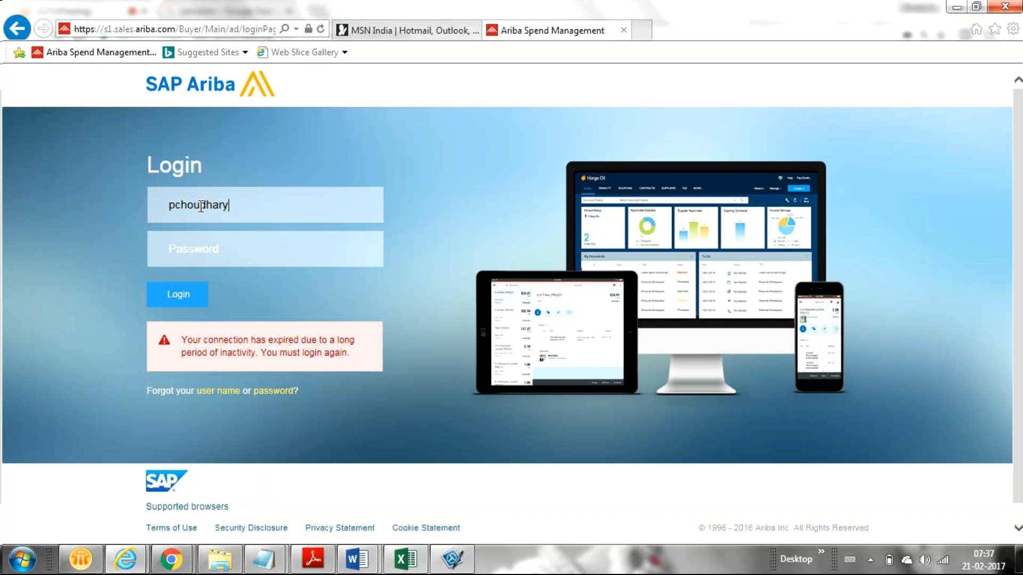
Log back into SAP Ariba with the account's user name and password
key("Tab")
type("••••••••")
key("Return")
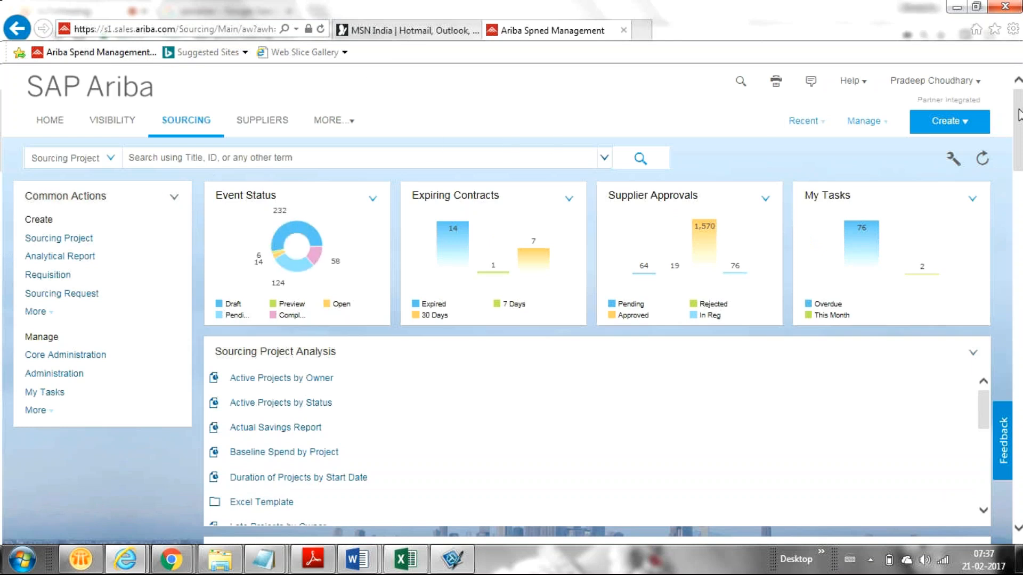
Open the SUPPLIERS tab to show the Strategic Supplier Performance Chart and SPM Projects By Commodity
left_click_drag(1016, 115, 993, 112)
left_click(269, 121)
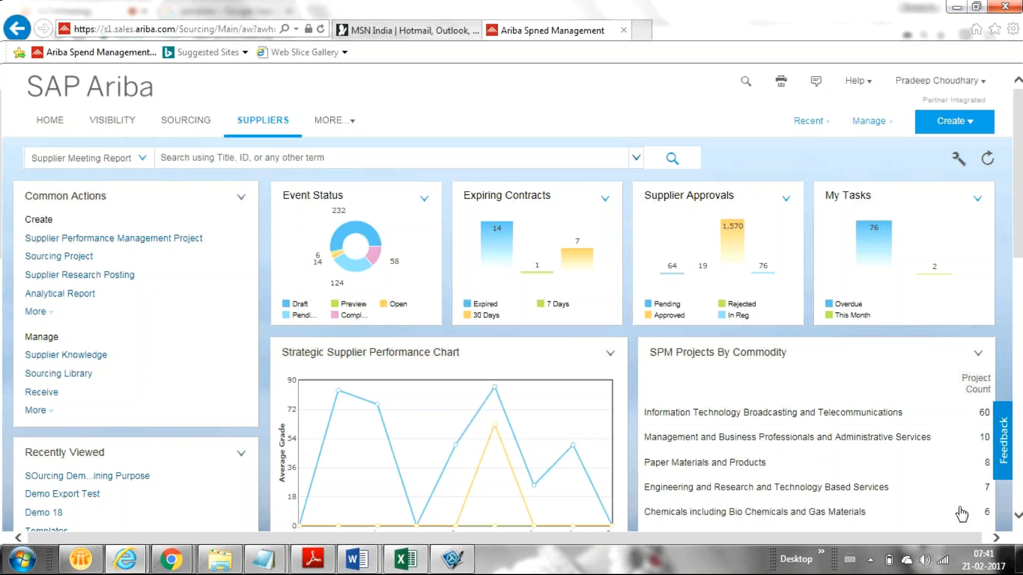
Check the clock, then bring the GoToMeeting Chrome window to the front
left_click(985, 561)
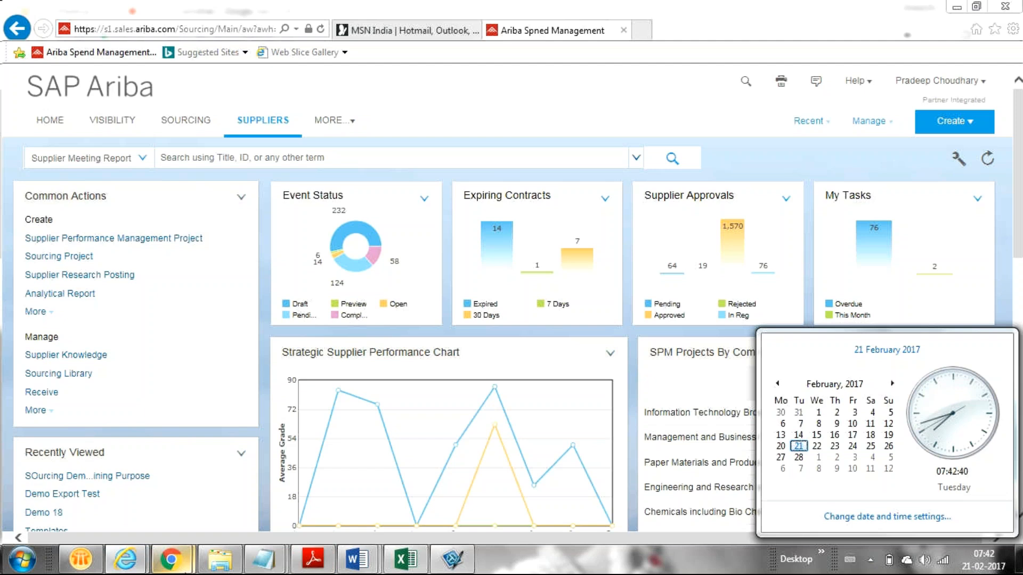
left_click(171, 559)
left_click(82, 491)
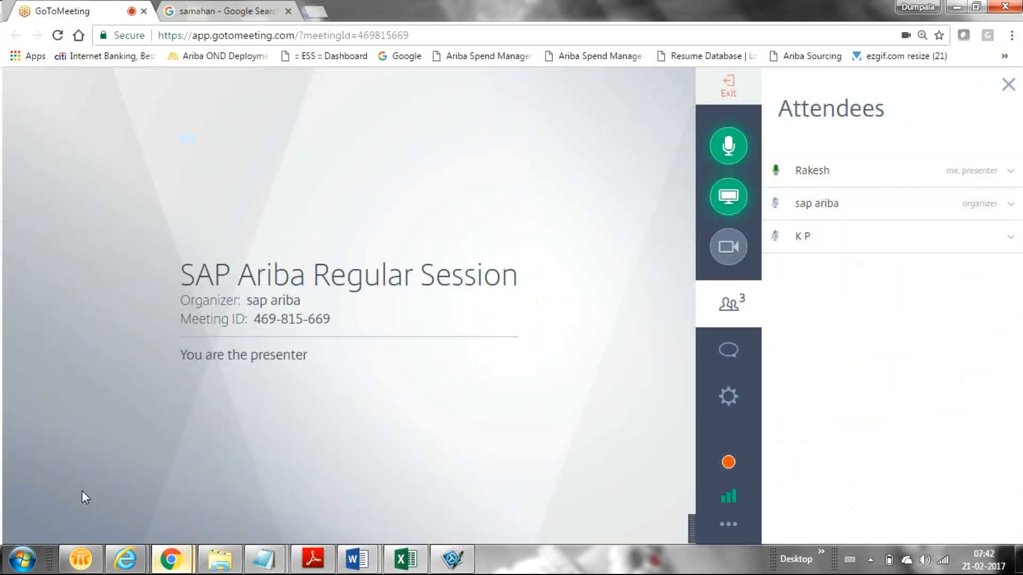
left_click(949, 7)
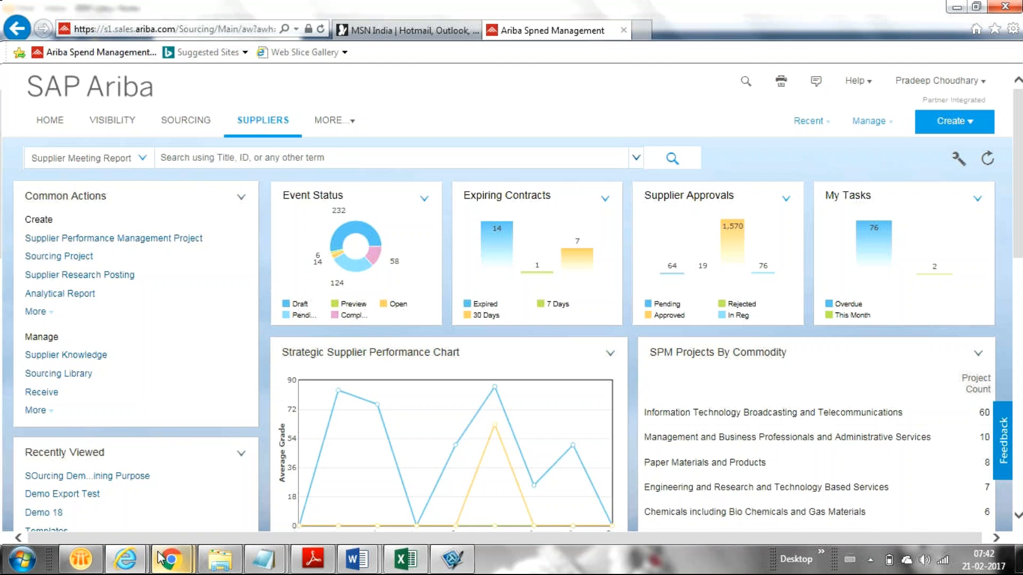
mouse_move(171, 559)
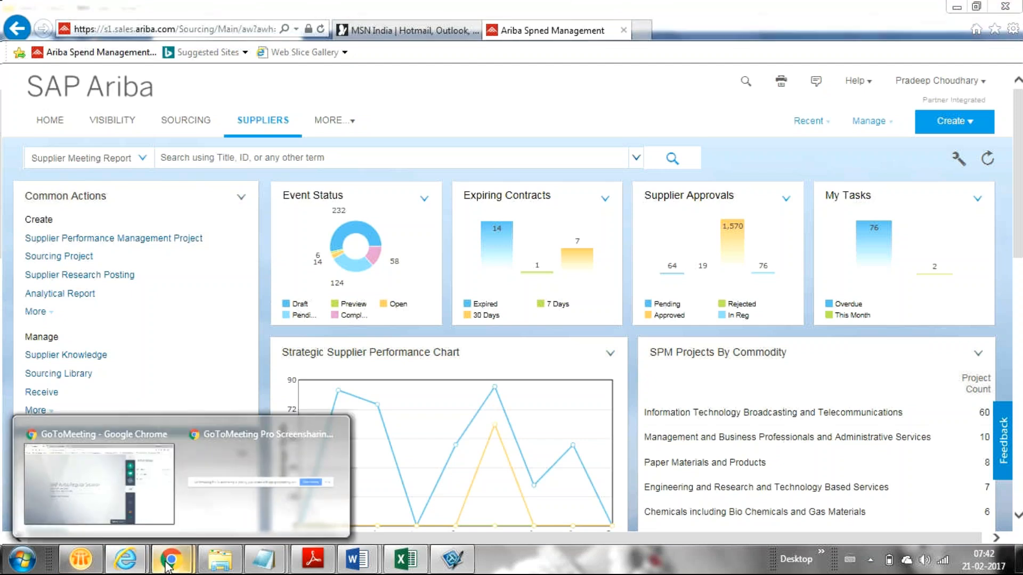
left_click(48, 494)
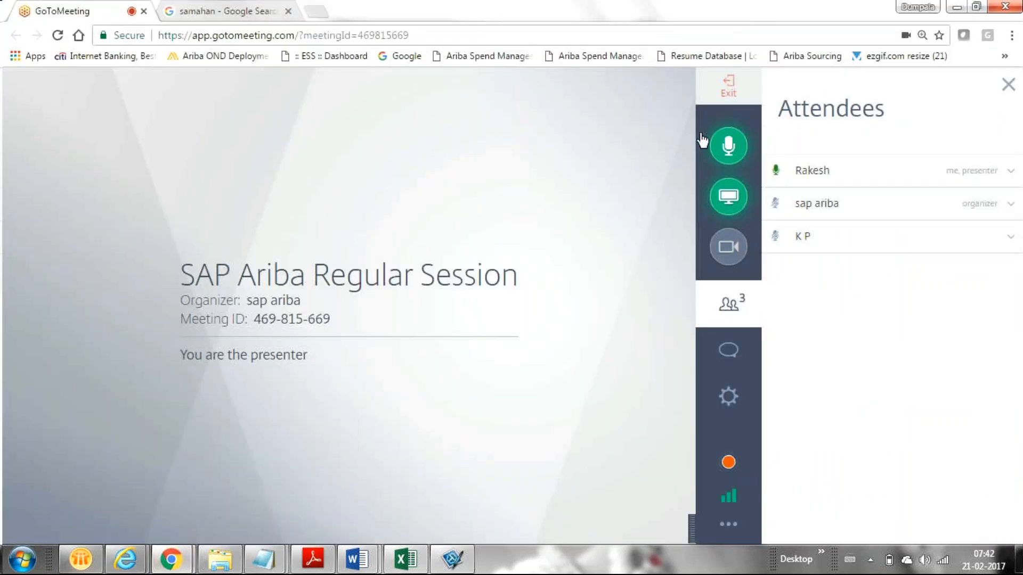
Mute your microphone in GoToMeeting and minimize the meeting to reveal the Ariba Suppliers dashboard
left_click(726, 147)
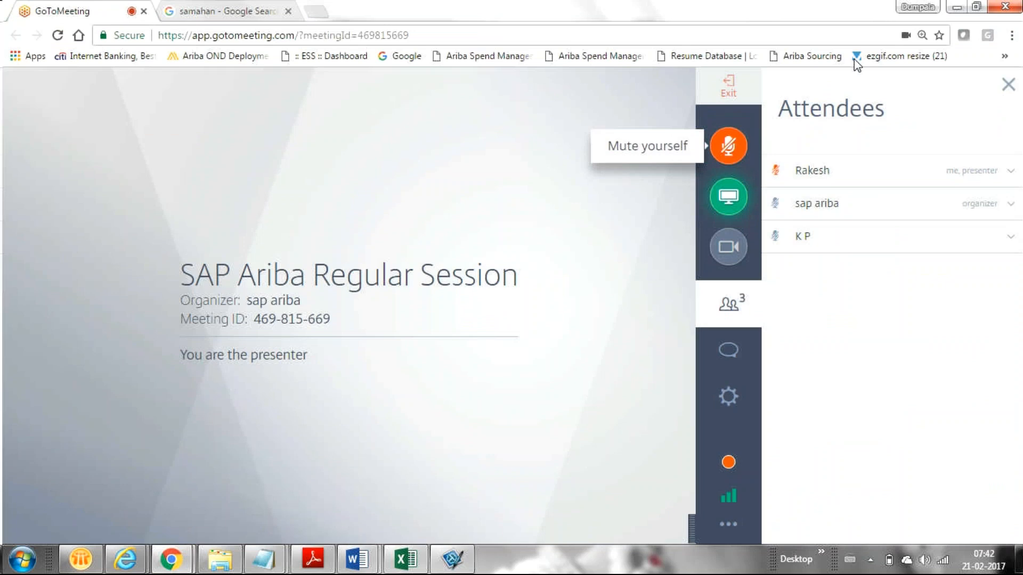
left_click(953, 6)
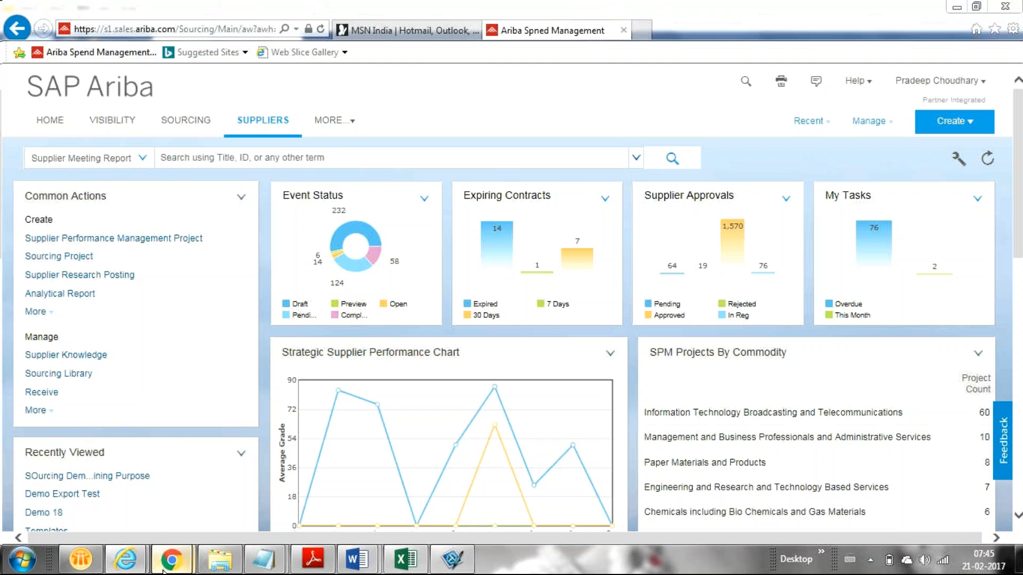
Bring the GoToMeeting window forward and toggle the microphone until it ends unmuted
mouse_move(171, 560)
left_click(61, 517)
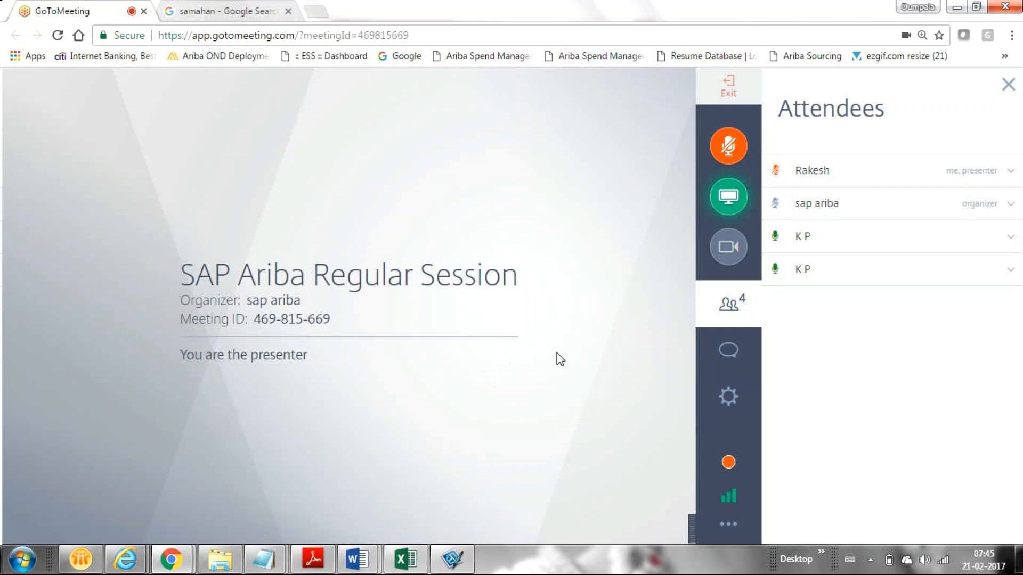
left_click(731, 151)
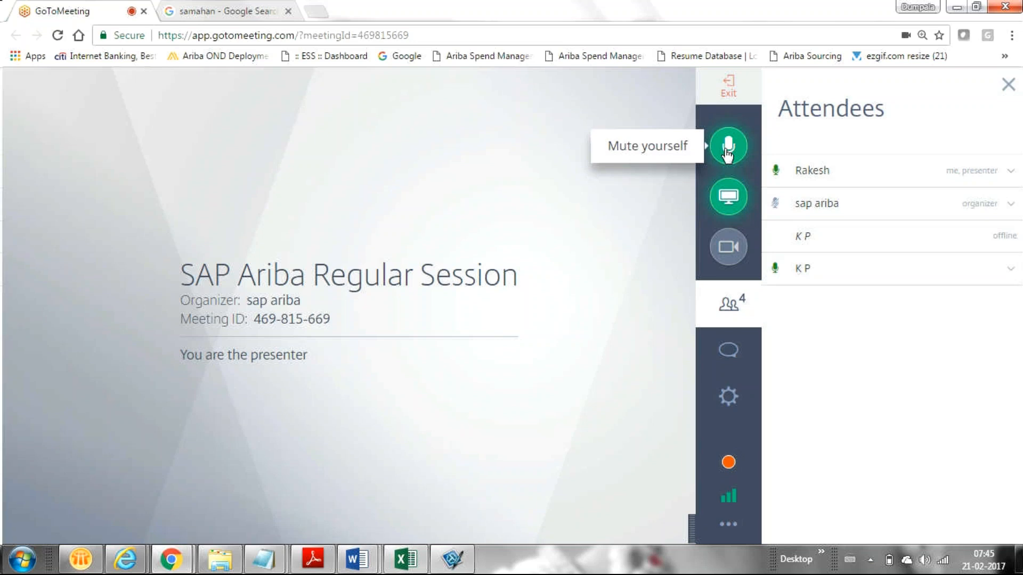
left_click(727, 155)
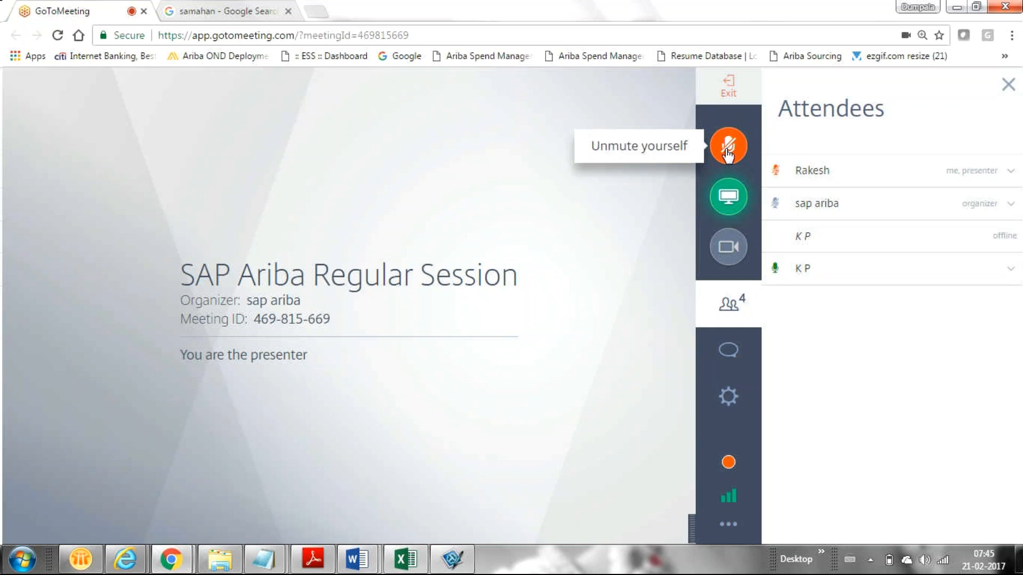
left_click(728, 150)
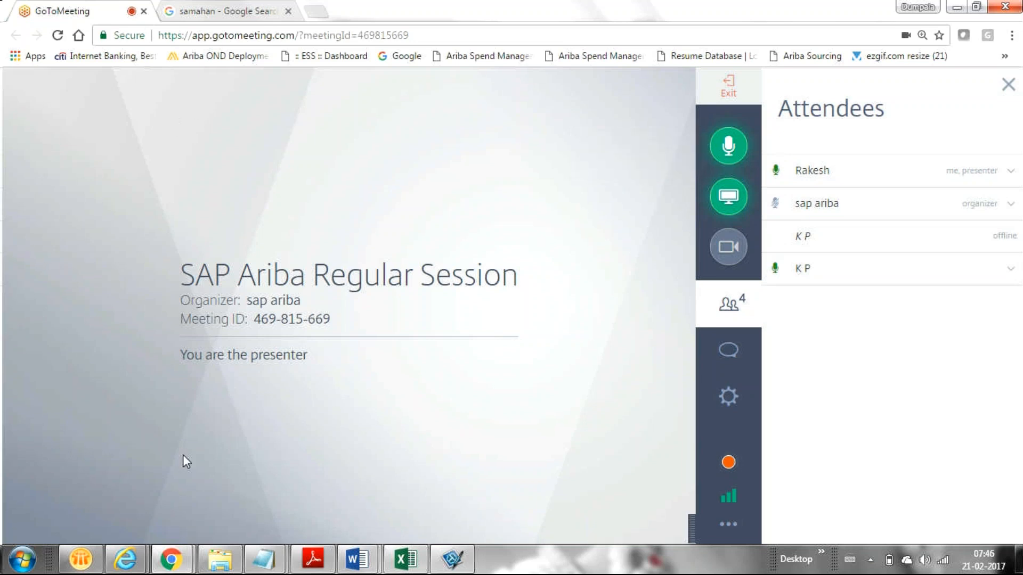
Switch back to the Ariba Suppliers dashboard in Internet Explorer
mouse_move(171, 559)
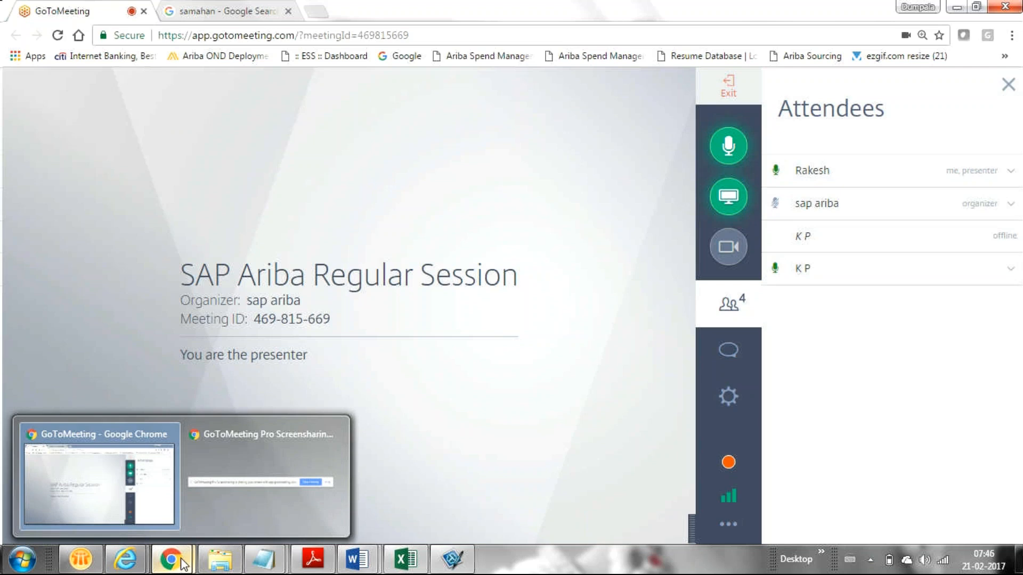
mouse_move(125, 559)
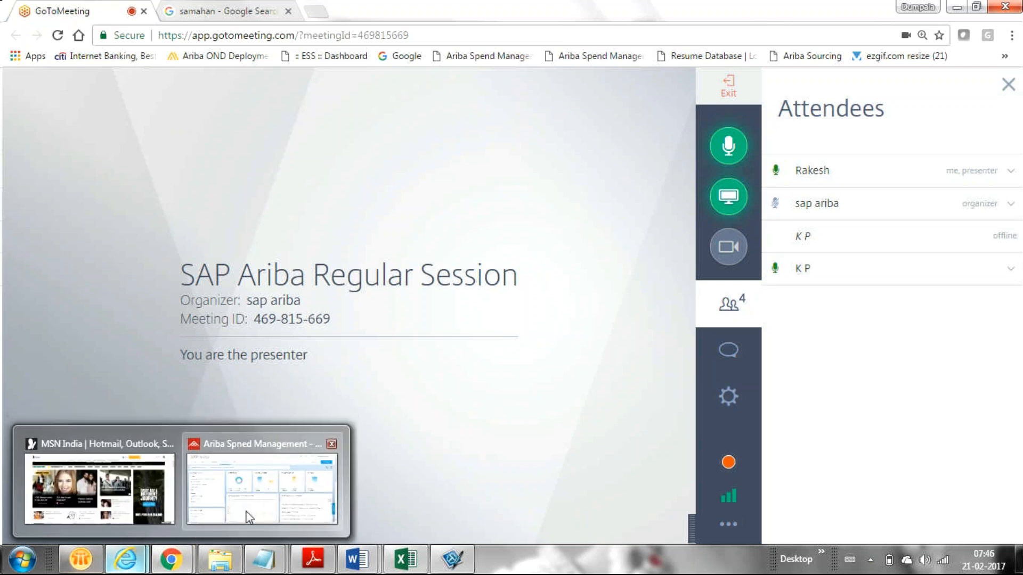
left_click(247, 517)
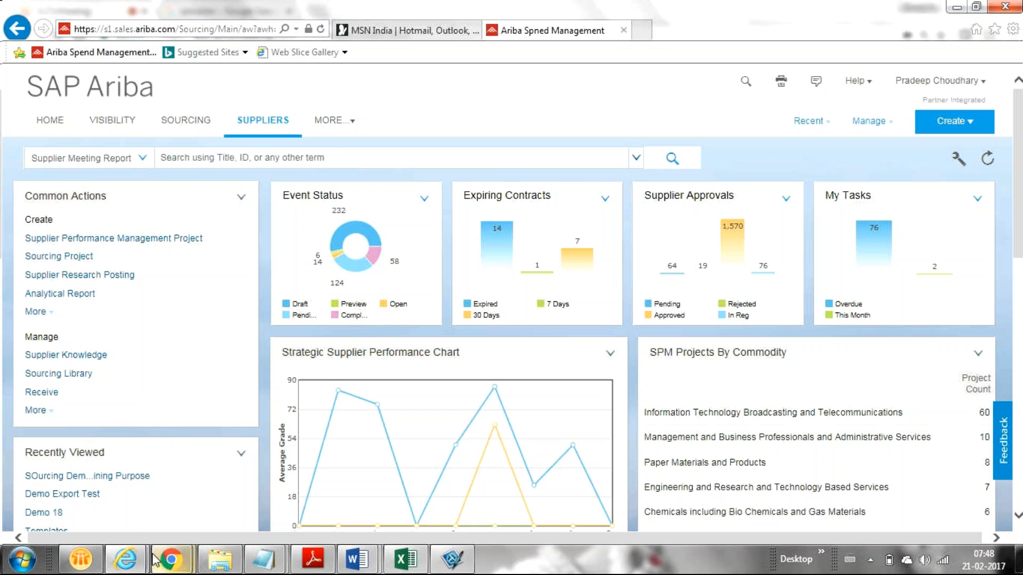
Flip to the GoToMeeting window briefly, then return the Ariba Suppliers dashboard to the front
mouse_move(155, 561)
left_click(85, 510)
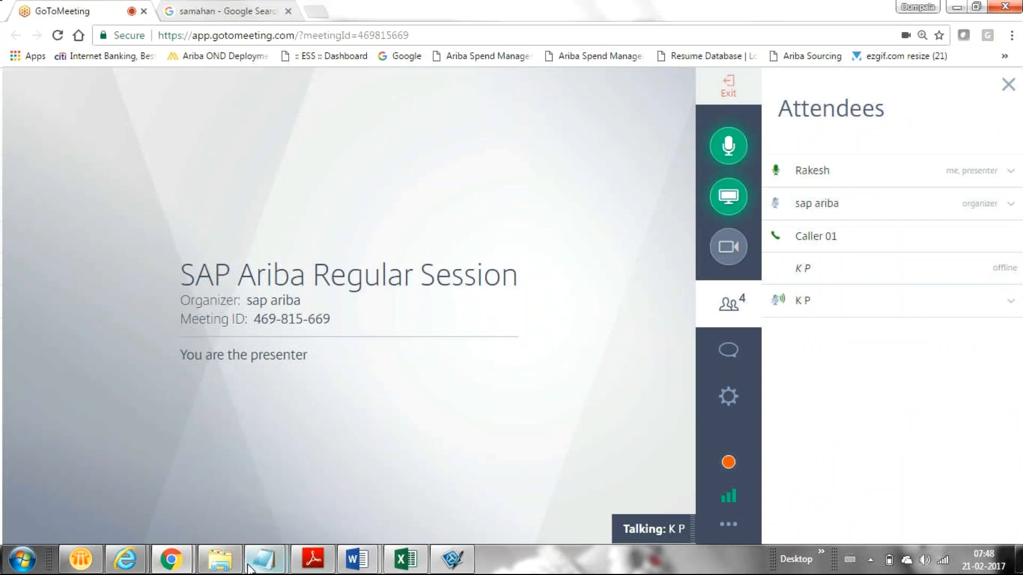
mouse_move(252, 566)
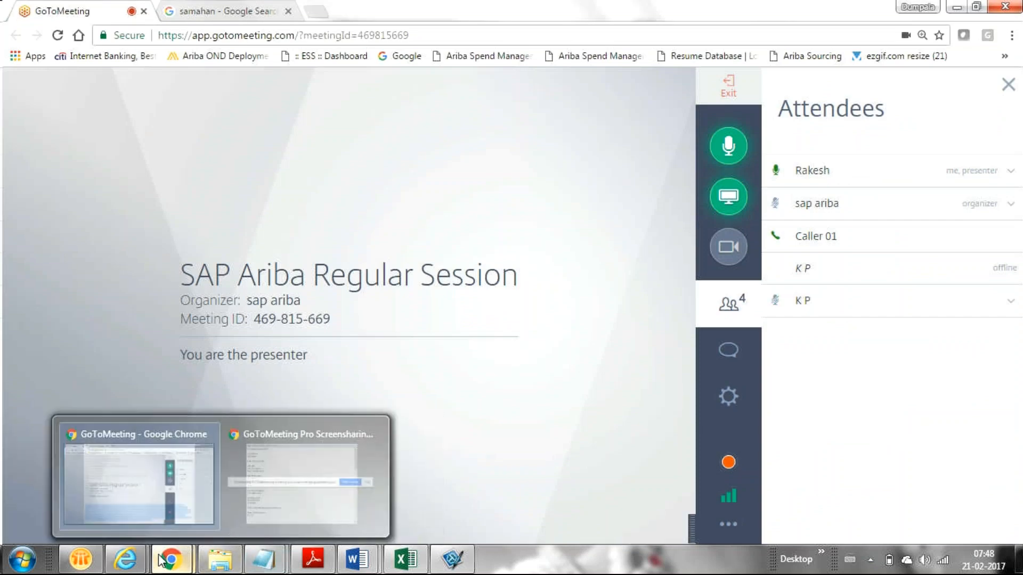
mouse_move(125, 560)
left_click(264, 512)
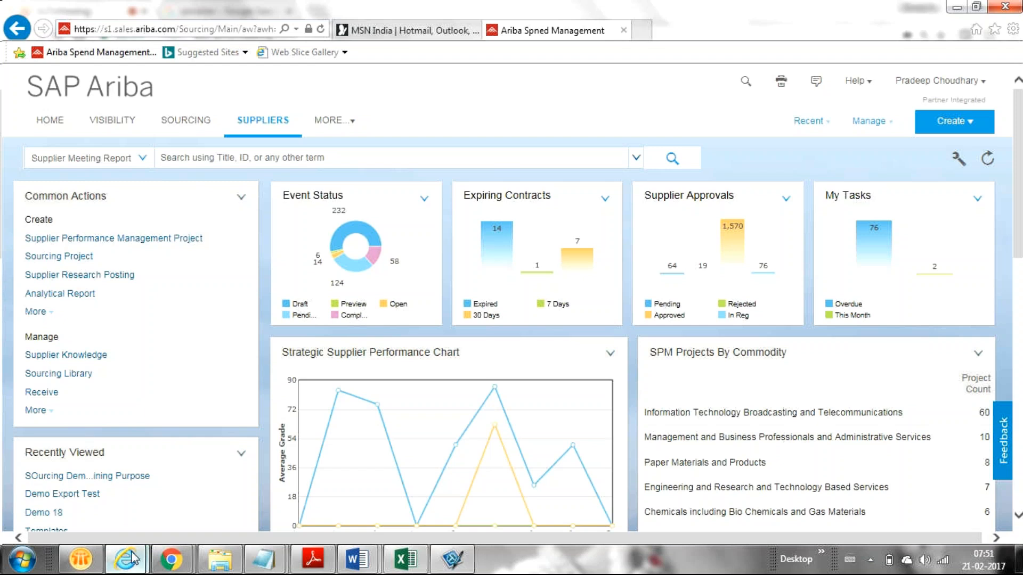
Switch from the Ariba dashboard to the GoToMeeting Regular Session window showing four attendees
mouse_move(128, 563)
left_click(297, 461)
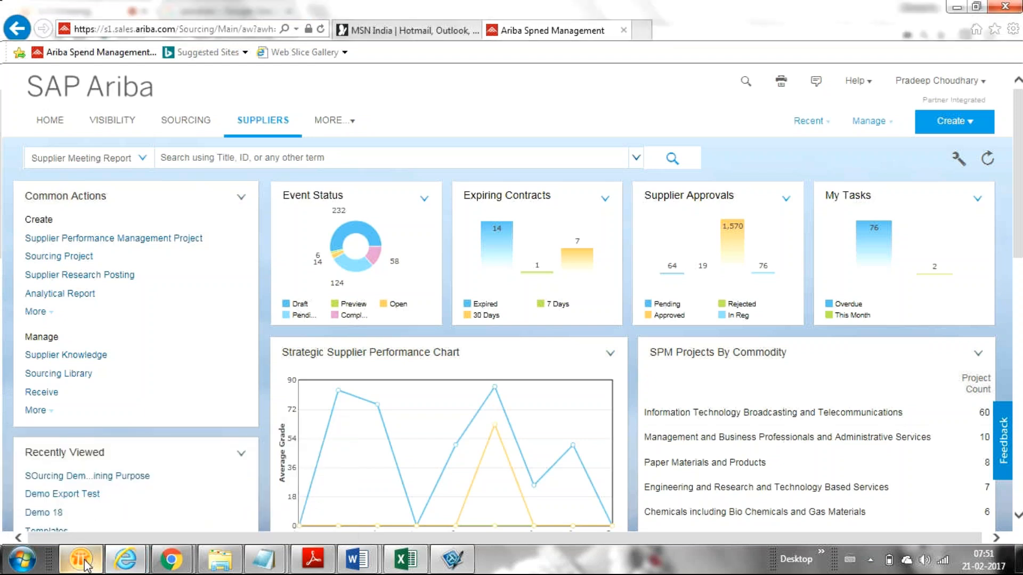
mouse_move(88, 563)
mouse_move(170, 560)
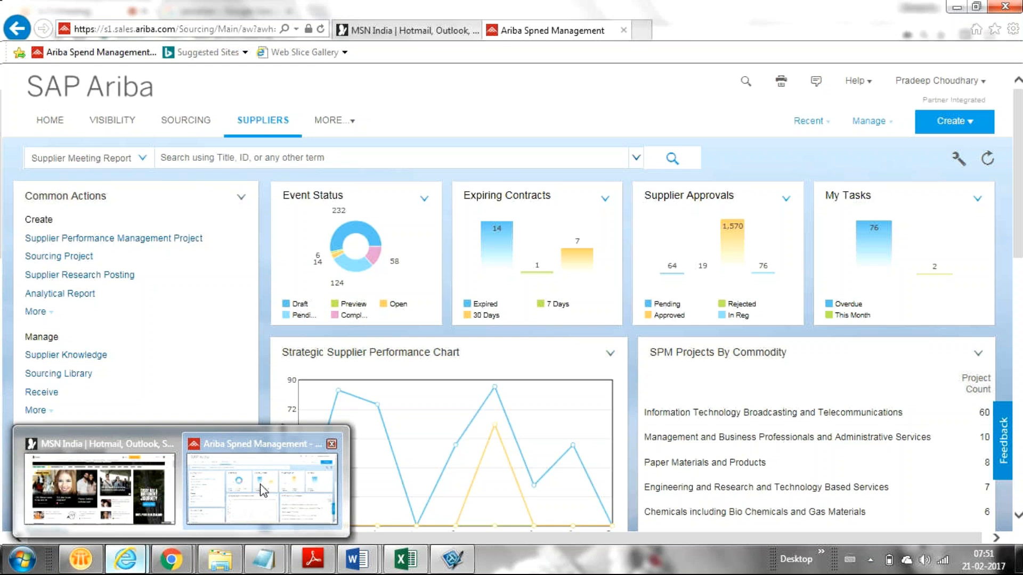
left_click(241, 498)
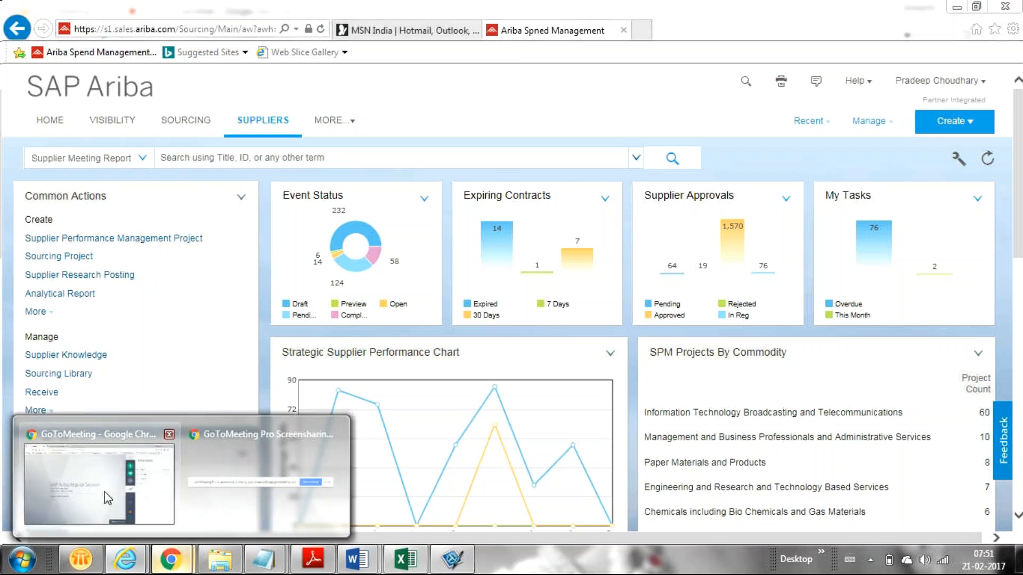
left_click(104, 498)
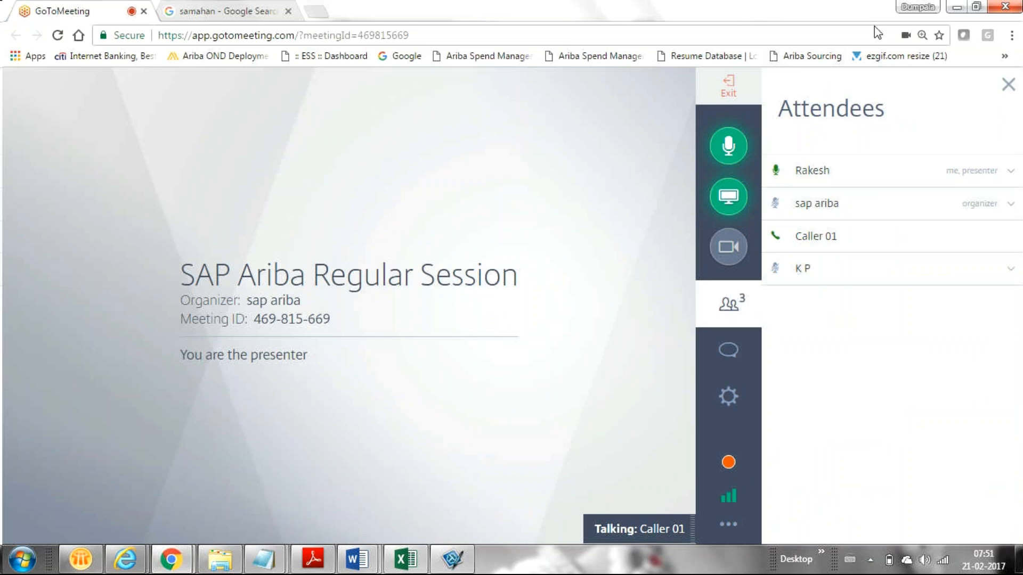
Minimize GoToMeeting, briefly restore it, then minimize it again to show the Ariba dashboard
left_click(957, 6)
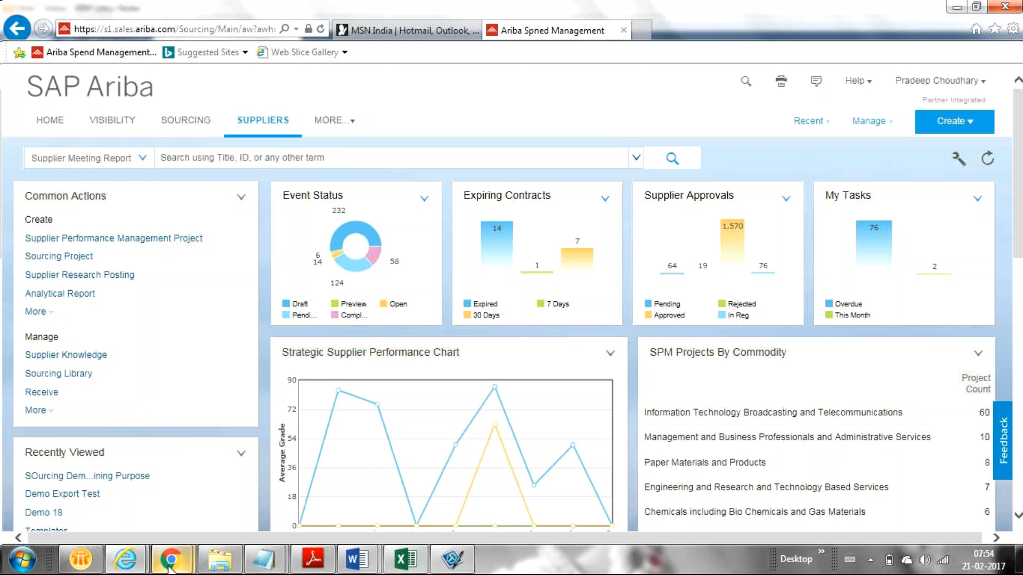
mouse_move(169, 568)
left_click(75, 479)
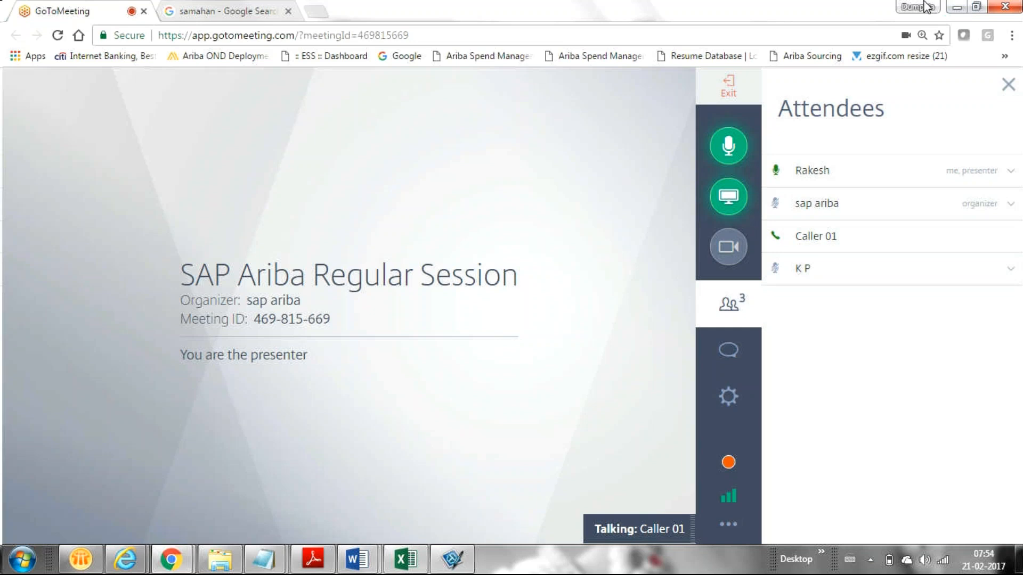
left_click(961, 6)
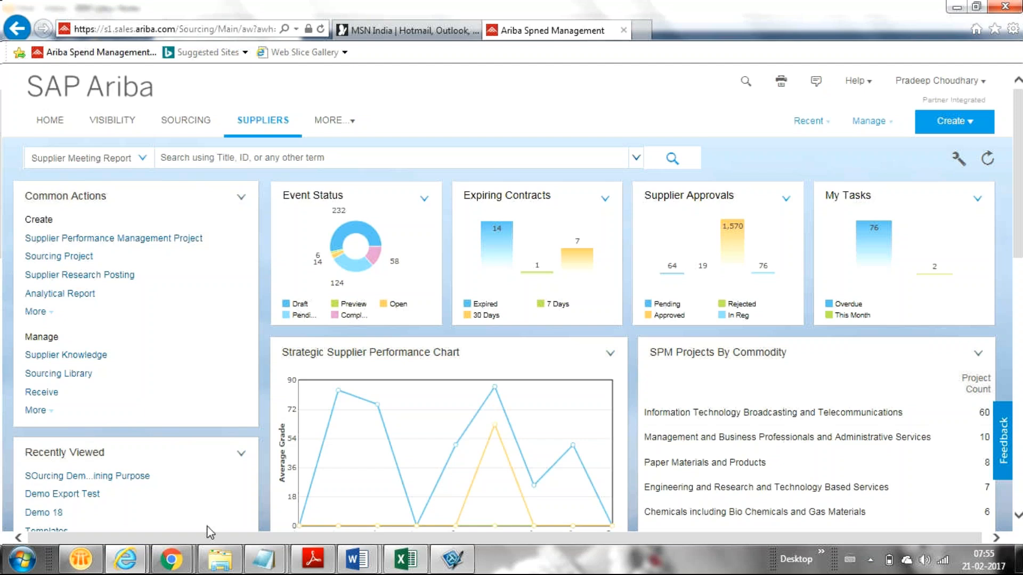
mouse_move(171, 559)
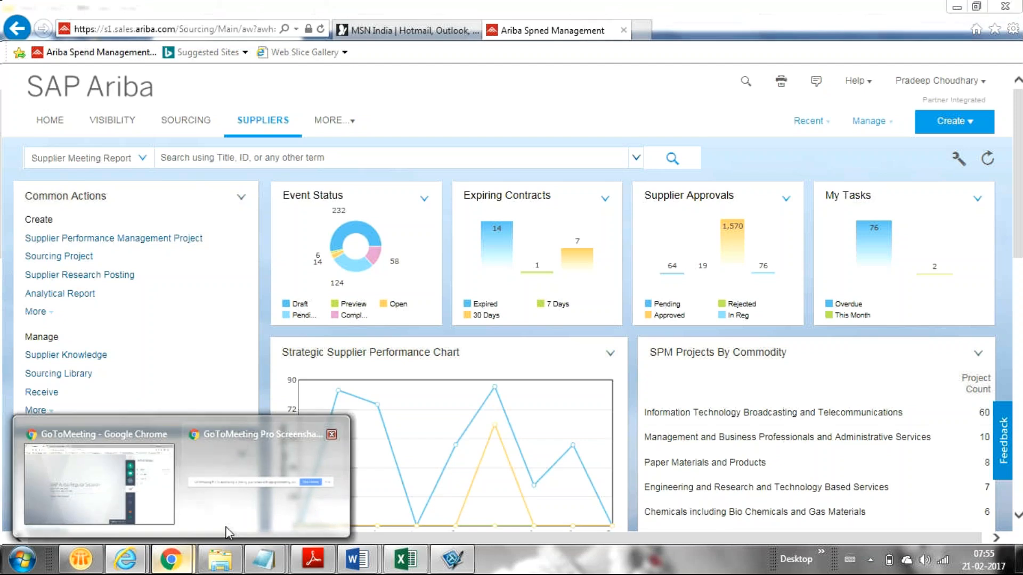
left_click(81, 468)
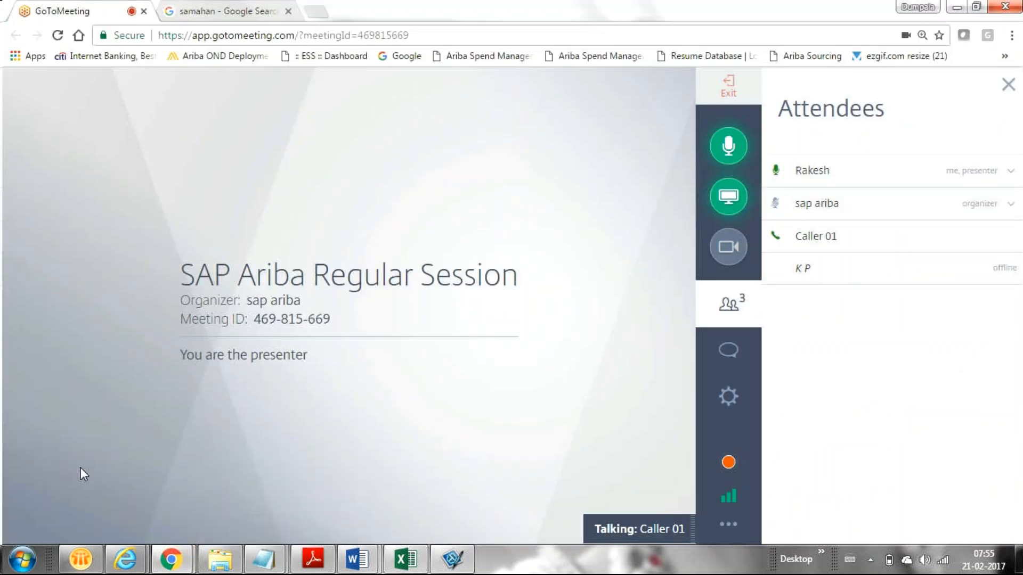
left_click(957, 6)
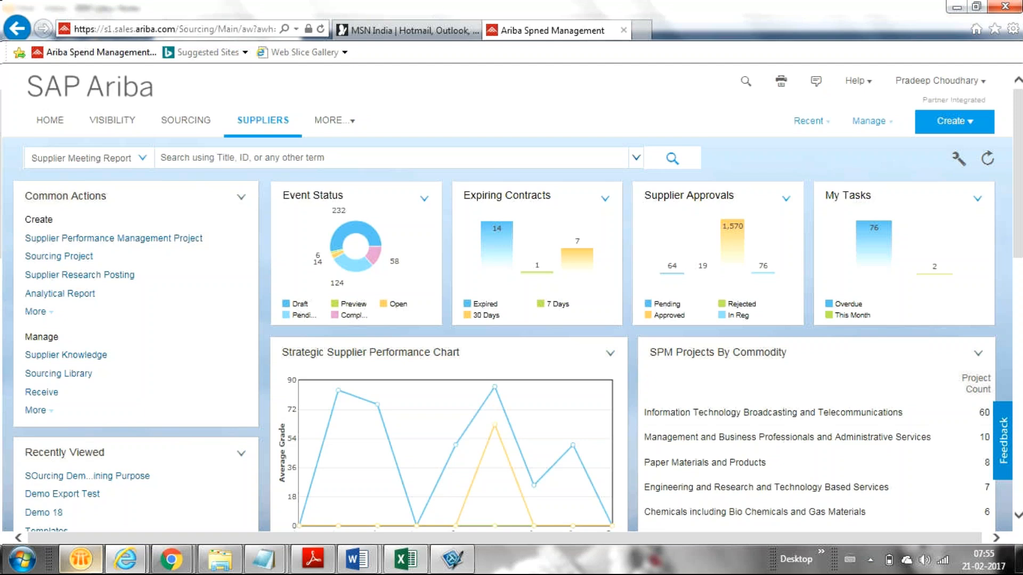
In the GoToMeeting Chrome window, open a new tab and search Google for 'Hybris'
mouse_move(165, 553)
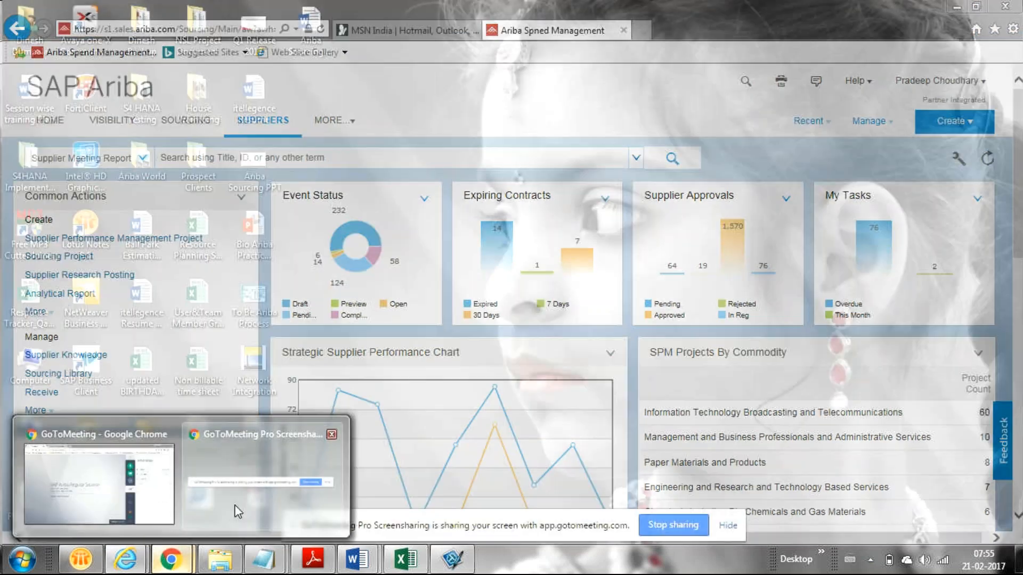
left_click(128, 486)
left_click(315, 10)
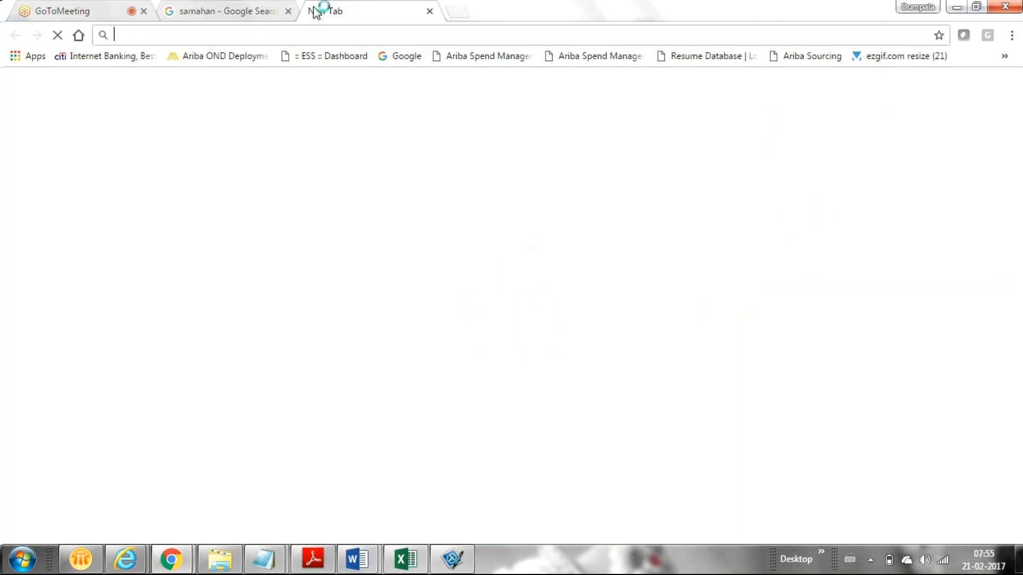
type("Hybris")
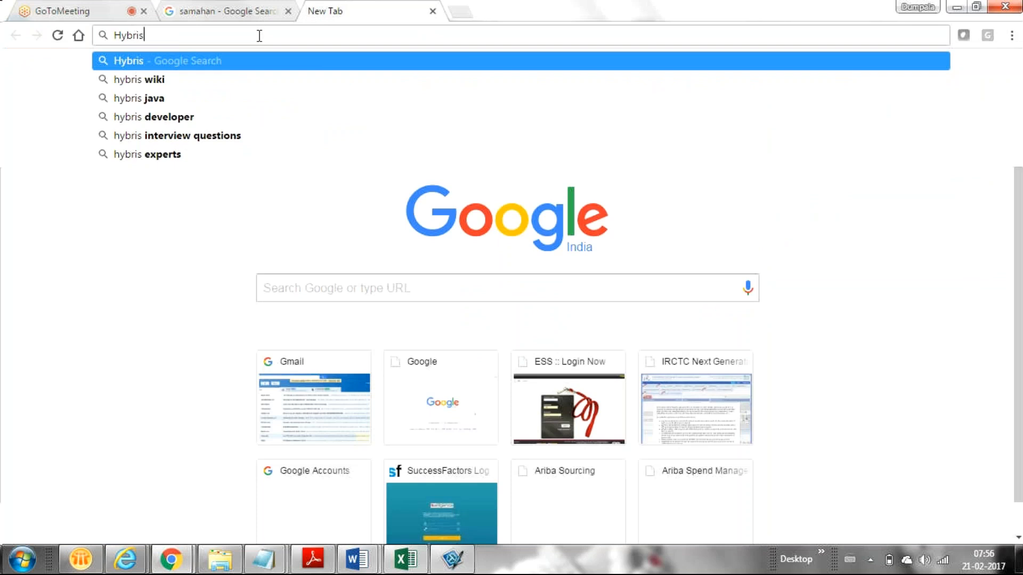
key("Return")
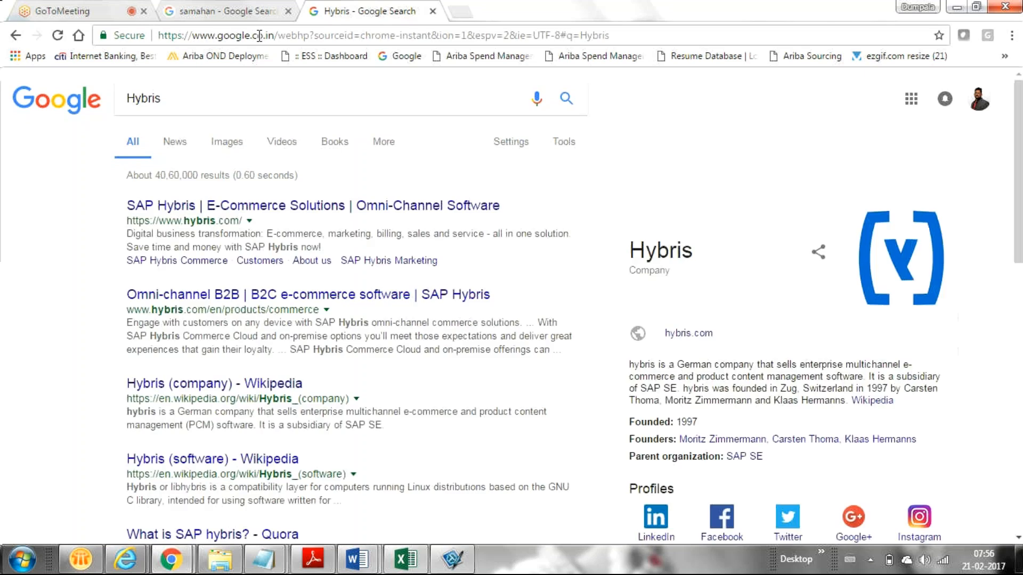
Open the 'SAP Hybris | E-Commerce Solutions' home page, browse it, then minimize Chrome
left_click(189, 205)
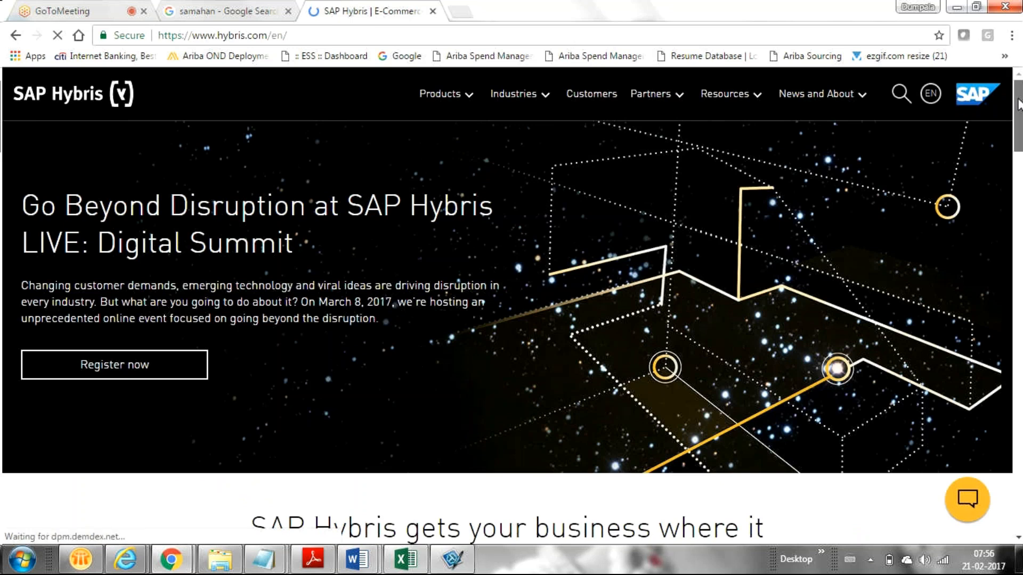
left_click_drag(1018, 104, 967, 138)
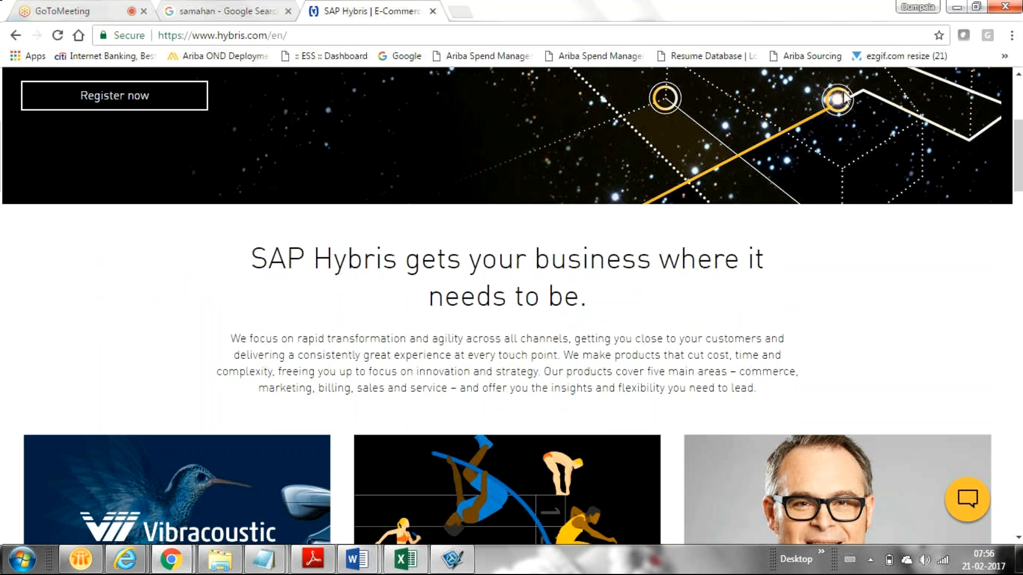
left_click_drag(847, 98, 1001, 177)
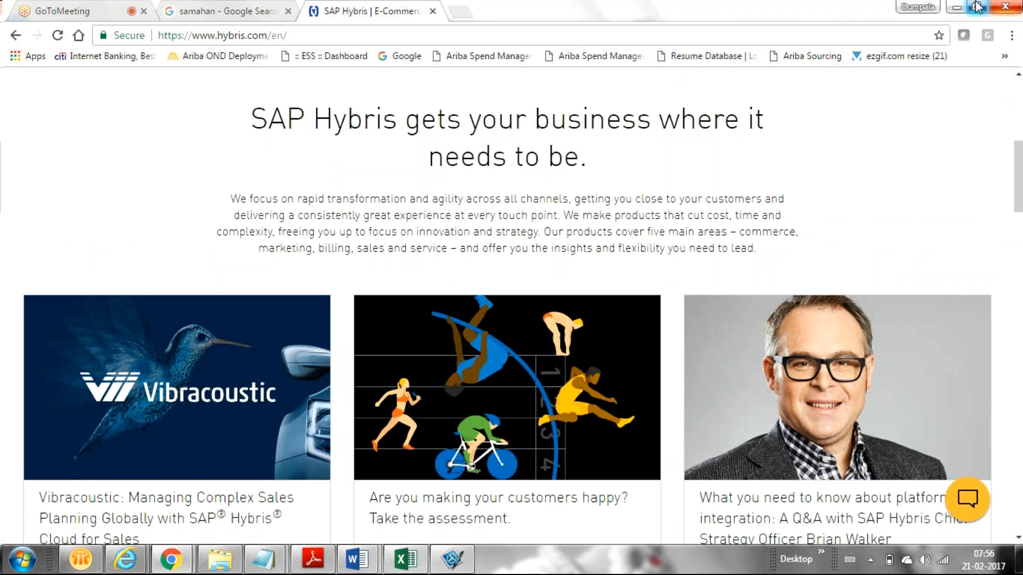
left_click(958, 7)
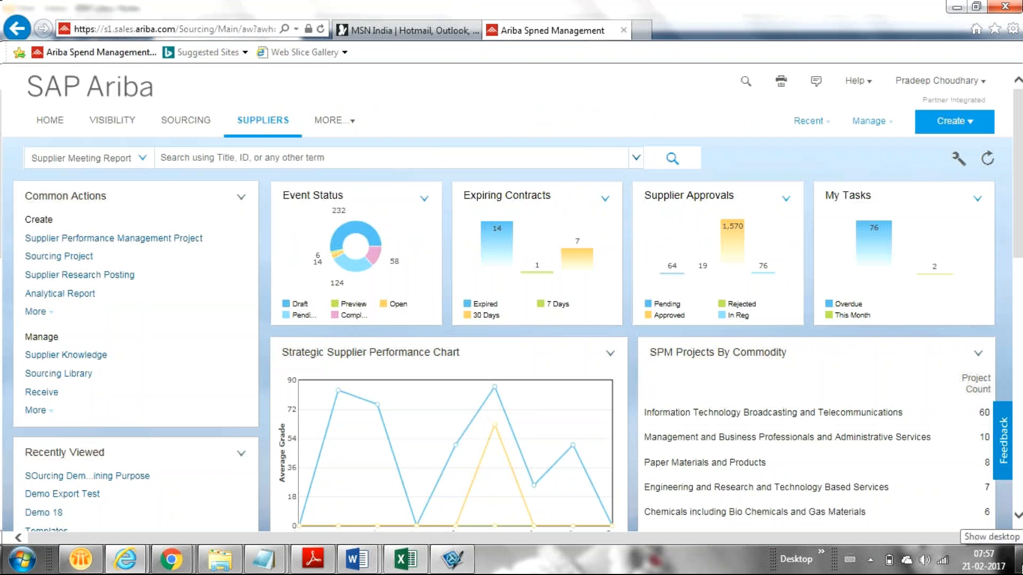
Show the desktop and open the backup folder of Ariba documents
left_click(1020, 559)
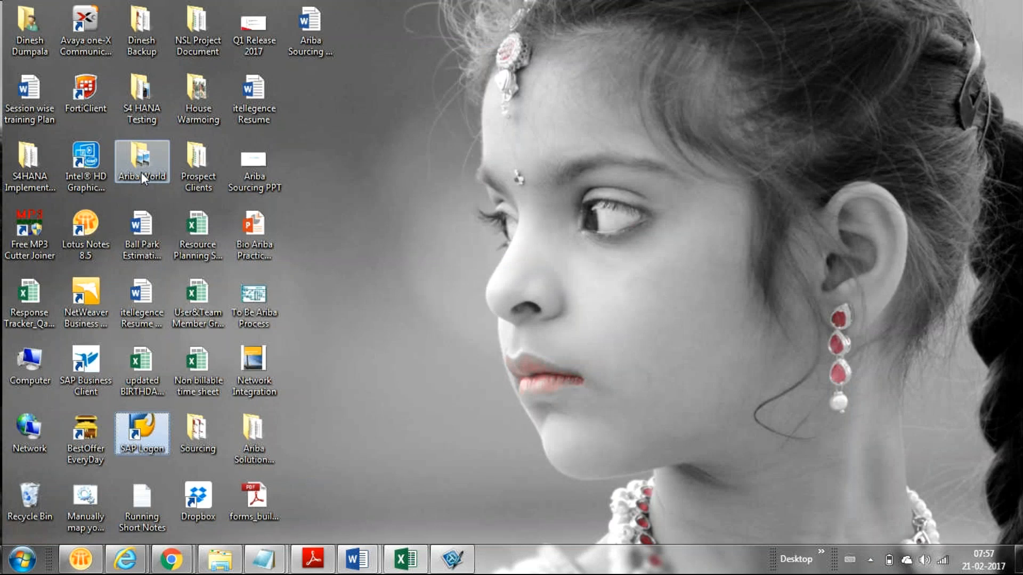
key("s")
key("s")
key("s")
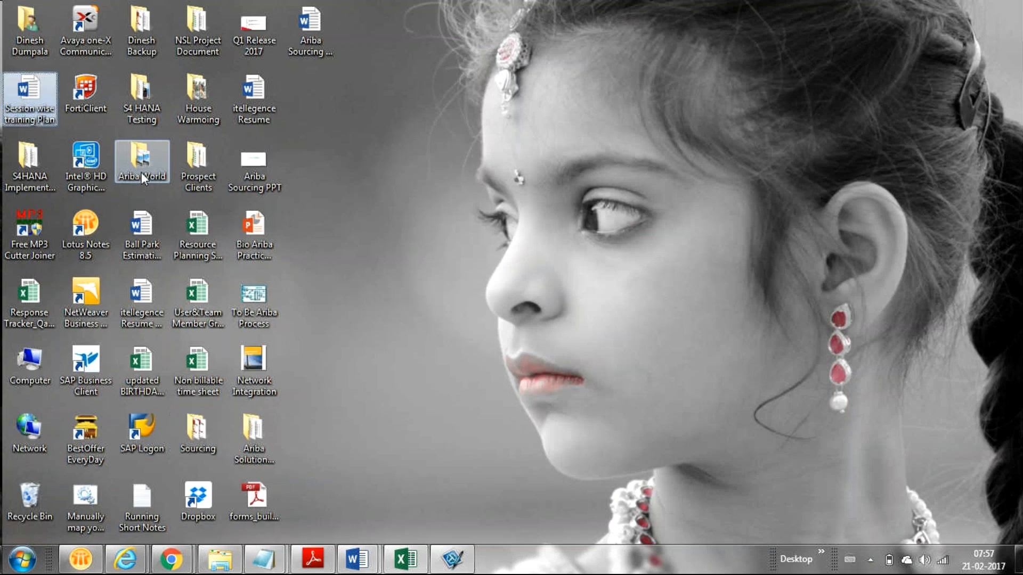
key("s")
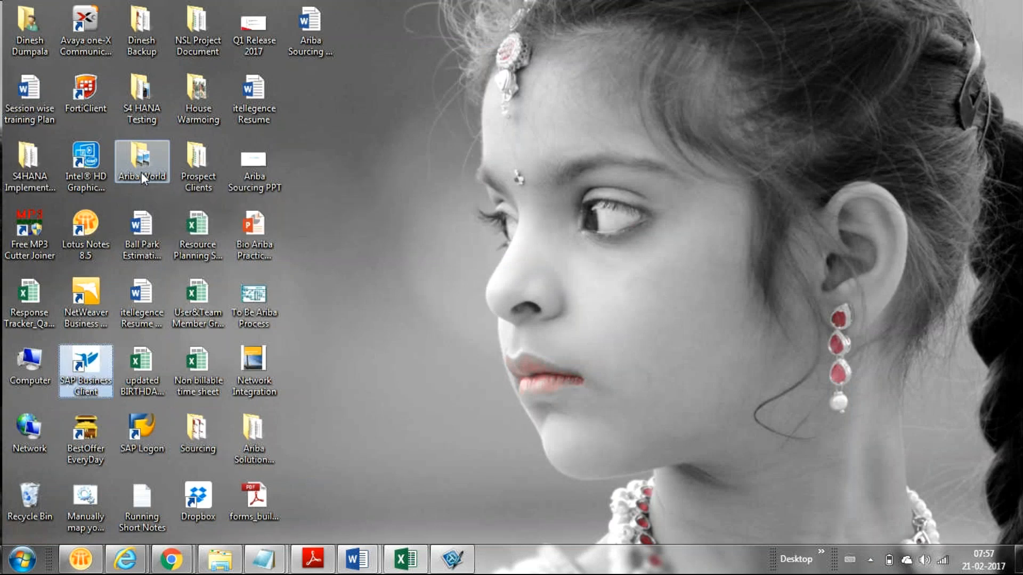
key("s")
key("s")
key("s")
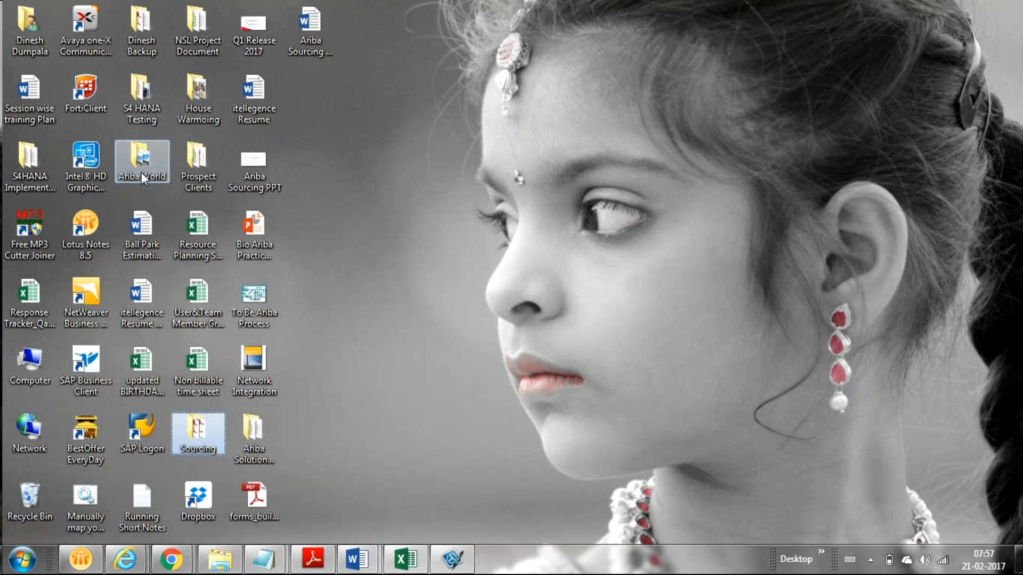
key("s")
key("s")
key("s")
key("s")
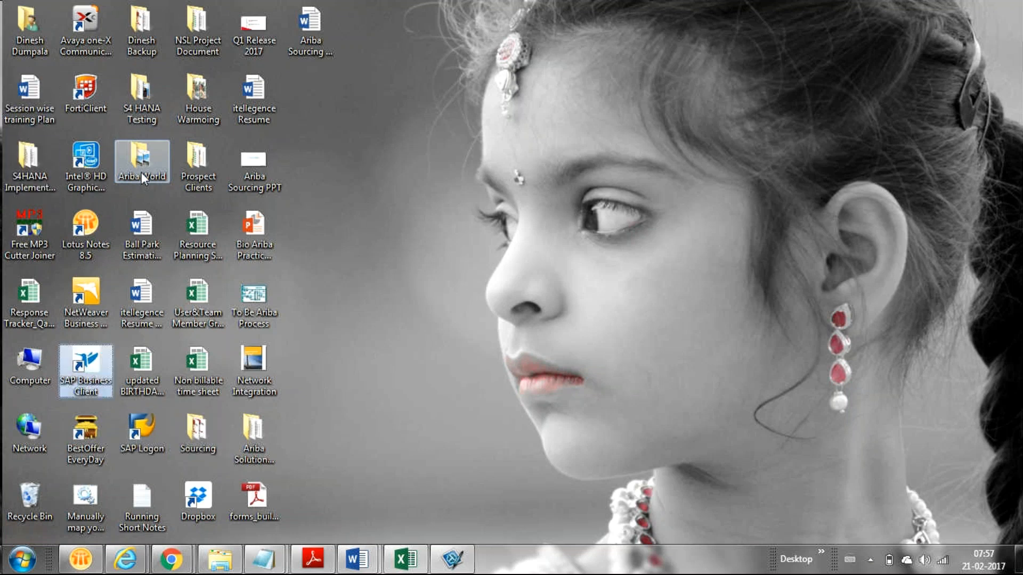
left_click(149, 33)
double_click(149, 34)
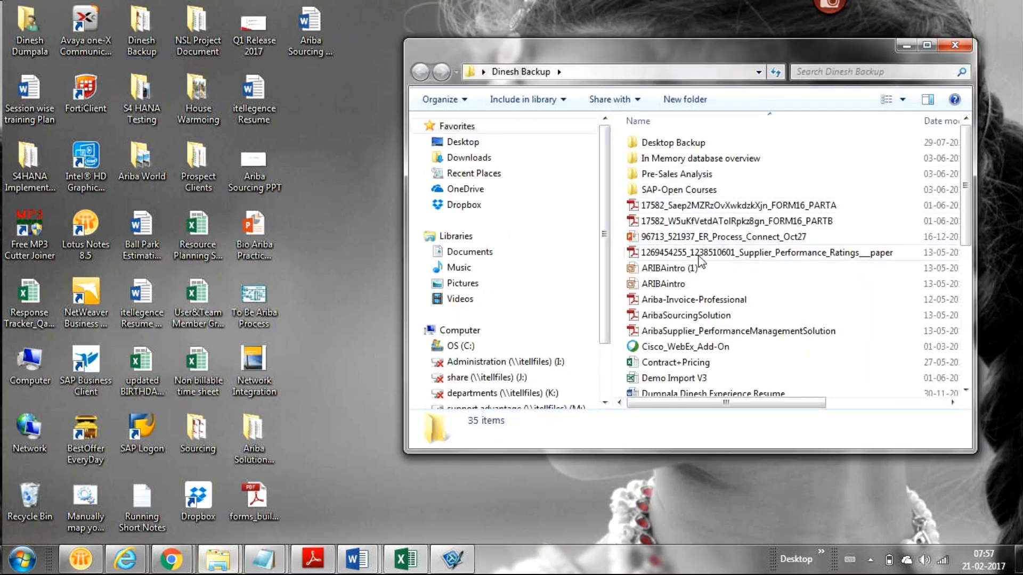
Open the 'What is Hybris and Fieldglass' deck from the backup folder in PowerPoint
left_click(705, 315)
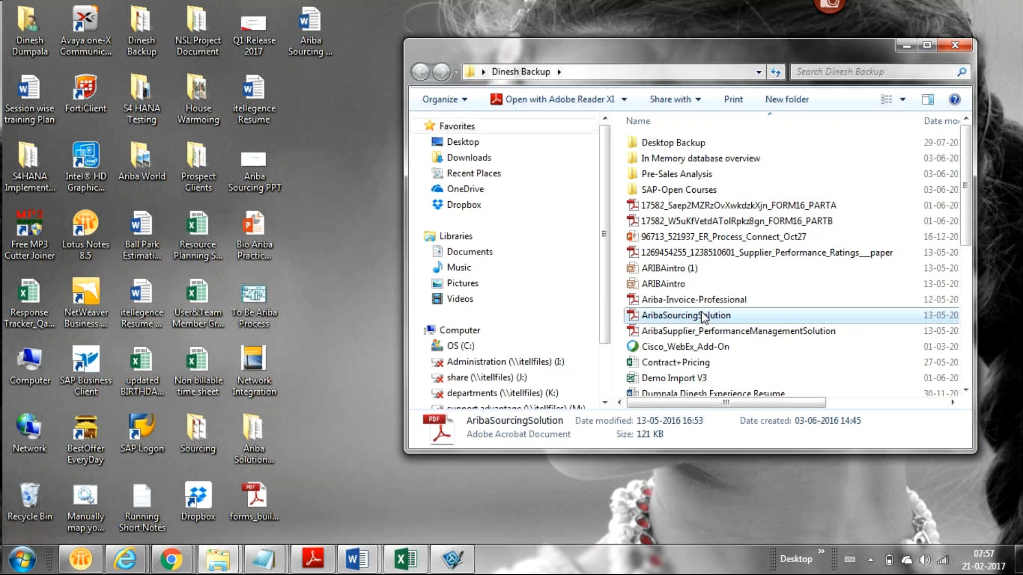
key("Up")
key("Up")
key("Up")
key("Up")
key("Up")
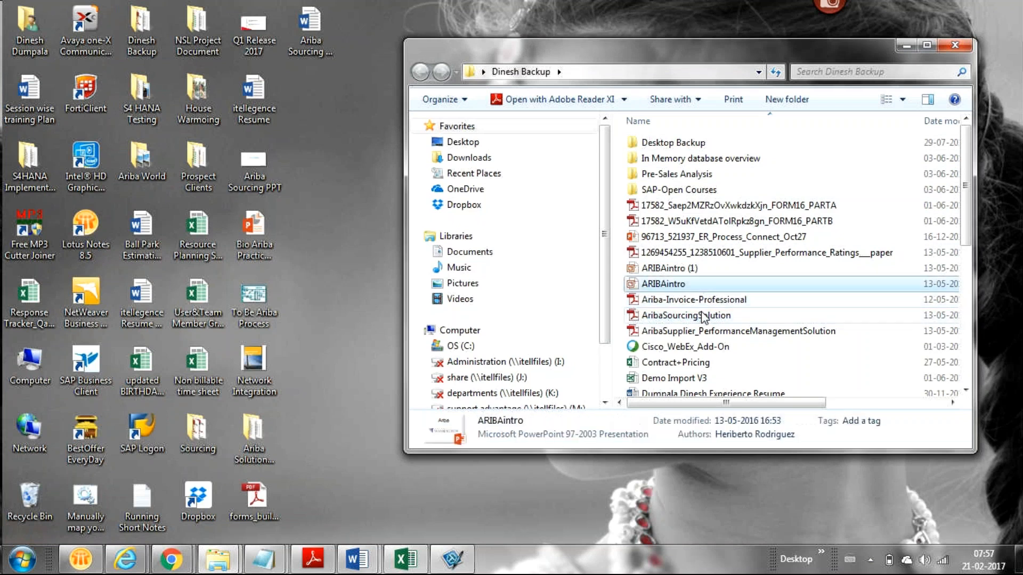
key("Up")
key("Up")
key("Up")
key("Up")
key("Down")
key("Down")
key("Down")
key("Down")
key("Down")
key("Down")
key("Down")
key("Down")
key("Down")
key("Down")
key("Down")
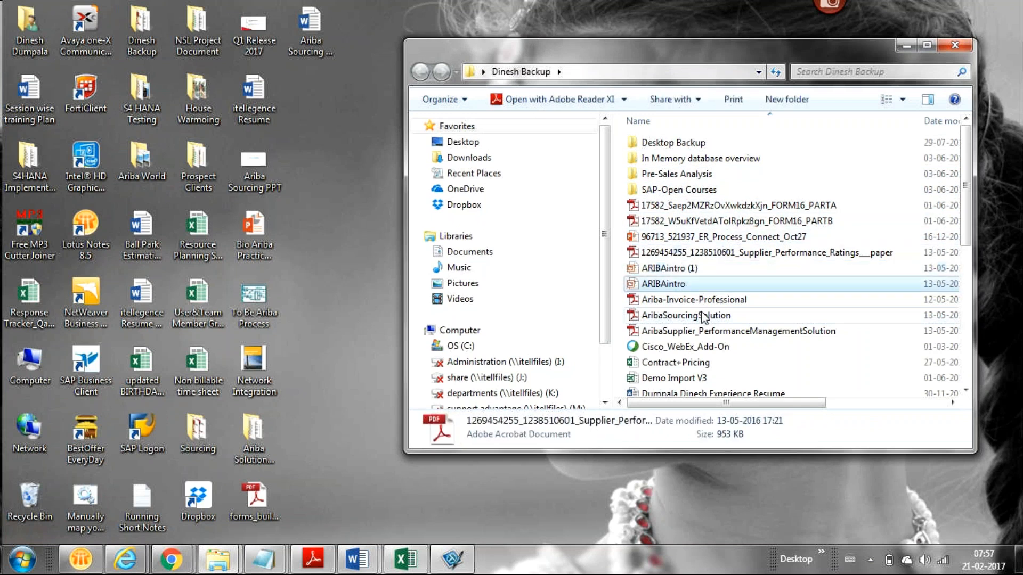
key("Down")
key("Down")
key("Down")
key("Down")
key("Down")
key("Down")
key("Down")
key("Down")
key("Down")
key("Down")
key("Down")
key("Down")
key("Down")
key("Down")
key("Down")
key("Down")
key("Down")
key("Down")
key("Down")
key("Down")
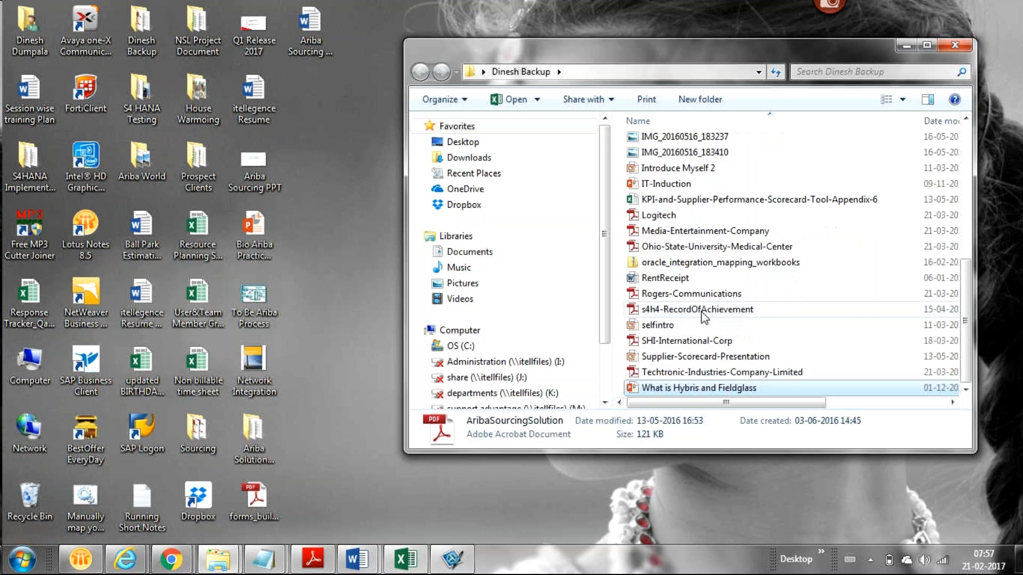
key("Up")
key("Down")
key("Down")
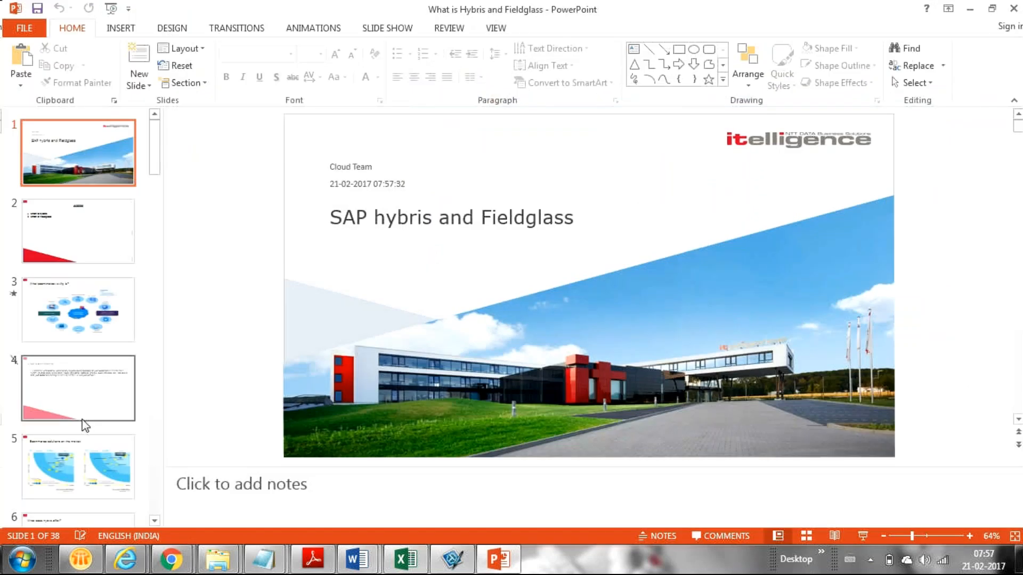
Page from slide 4 through the deck to slide 29 of 38, Fieldglass Services
left_click(84, 415)
key("Down")
key("Down")
key("Down")
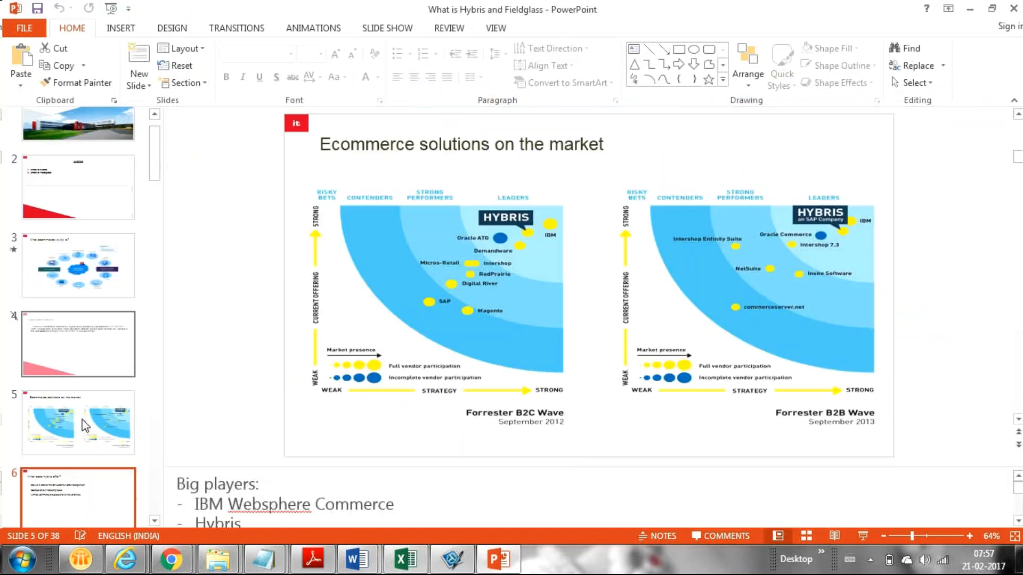
key("Down")
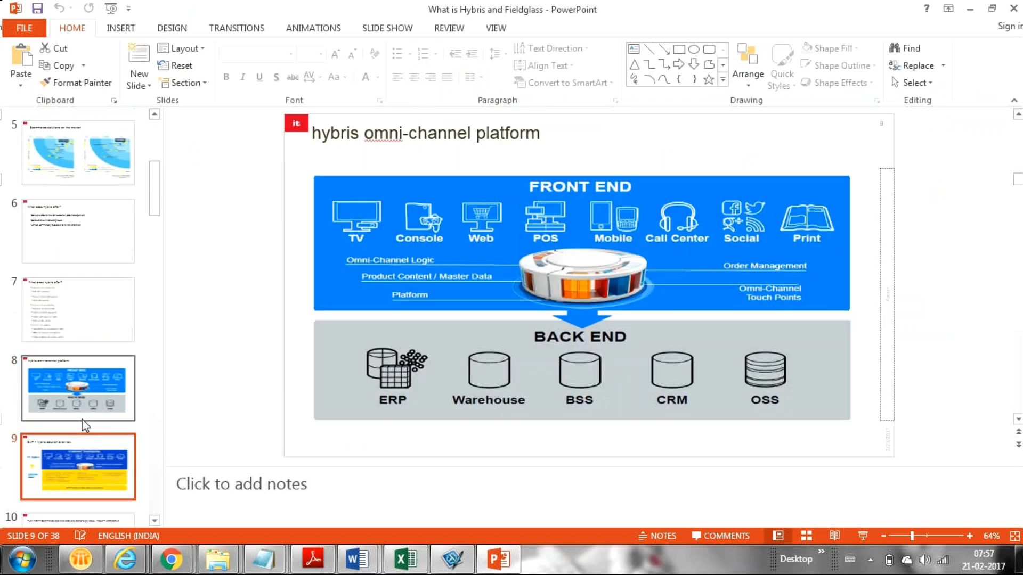
key("Down")
key("Down")
key("Down")
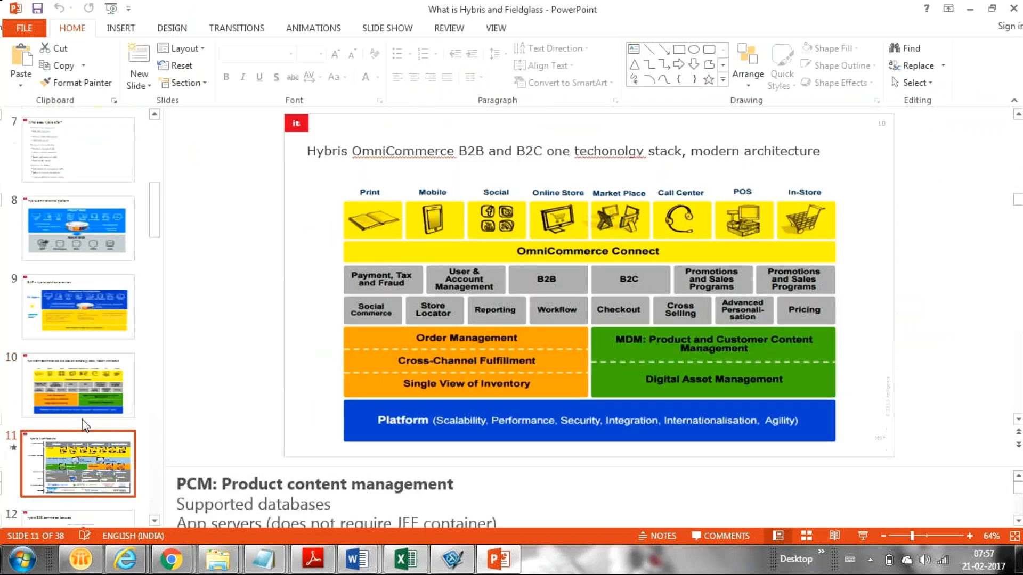
key("Down")
key("Down")
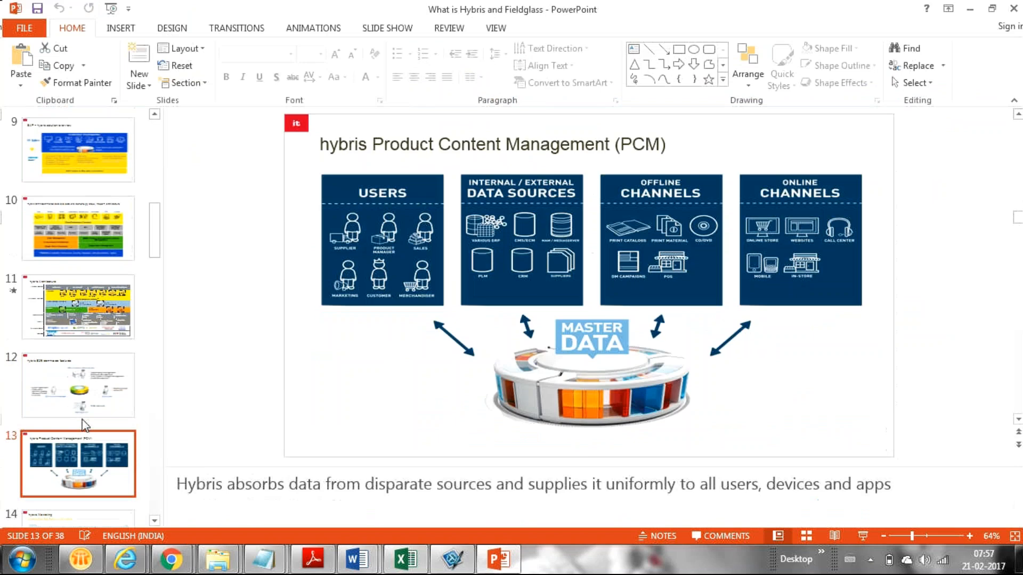
key("Down")
key("Down")
key("Down")
key("Down")
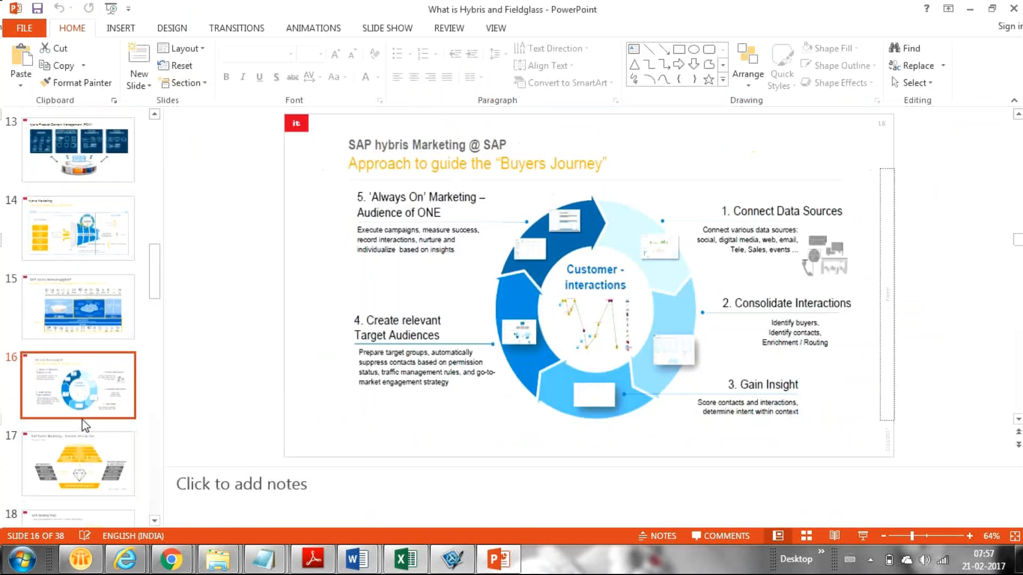
key("Down")
key("Down")
key("Down")
key("Down")
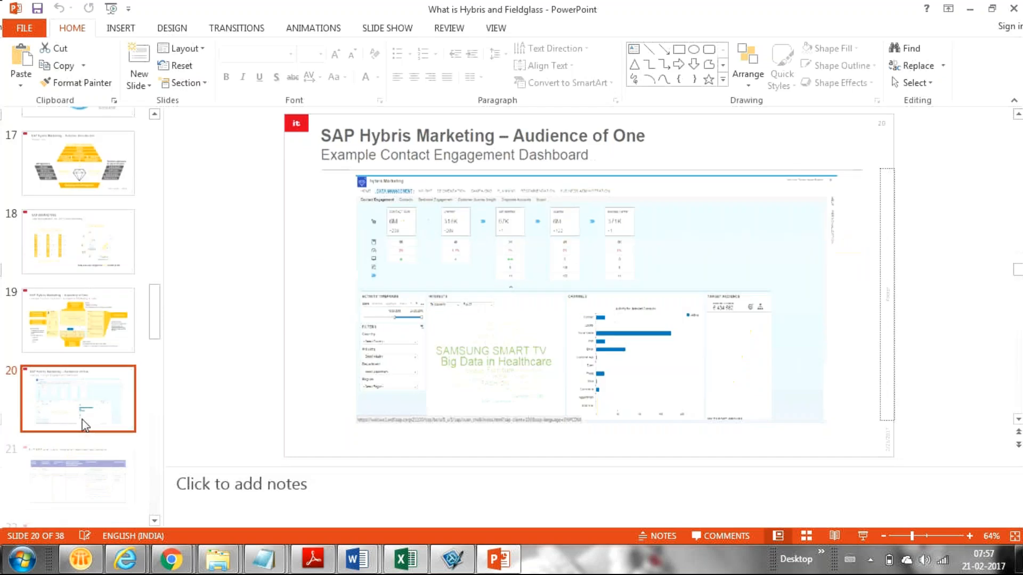
key("Down")
key("Down")
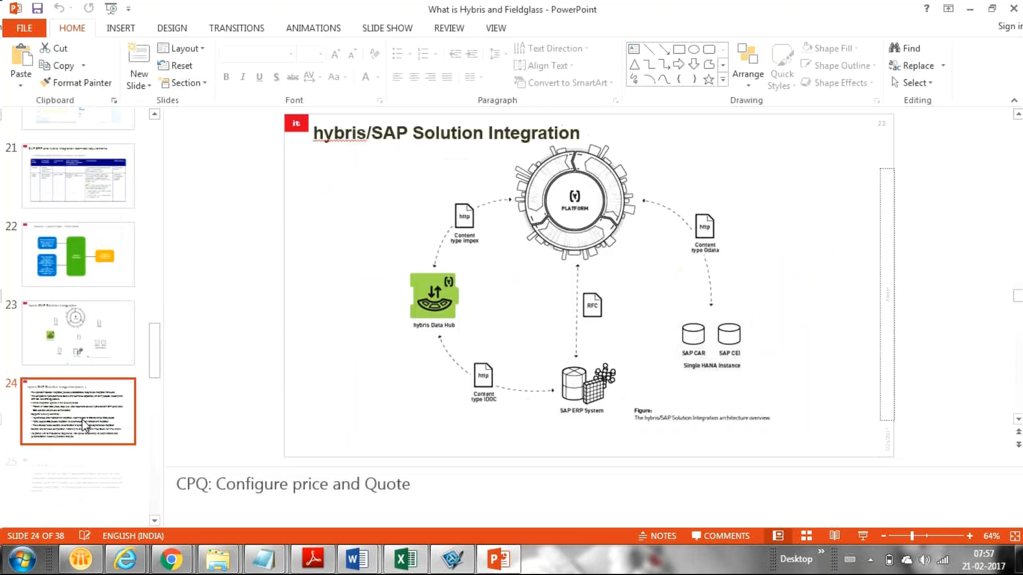
key("Down")
key("Down")
key("Down")
key("Down")
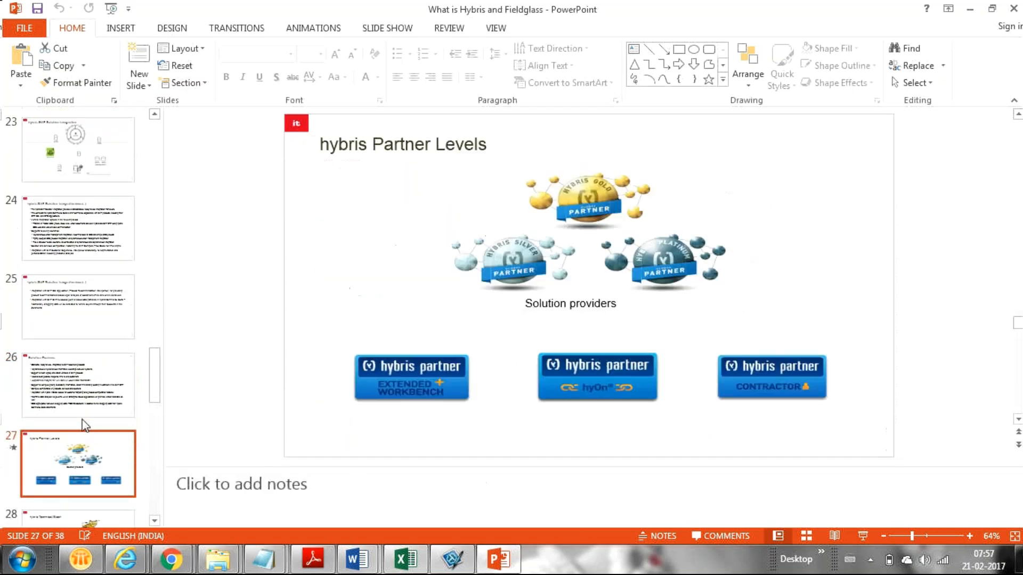
key("Down")
key("Down")
key("Up")
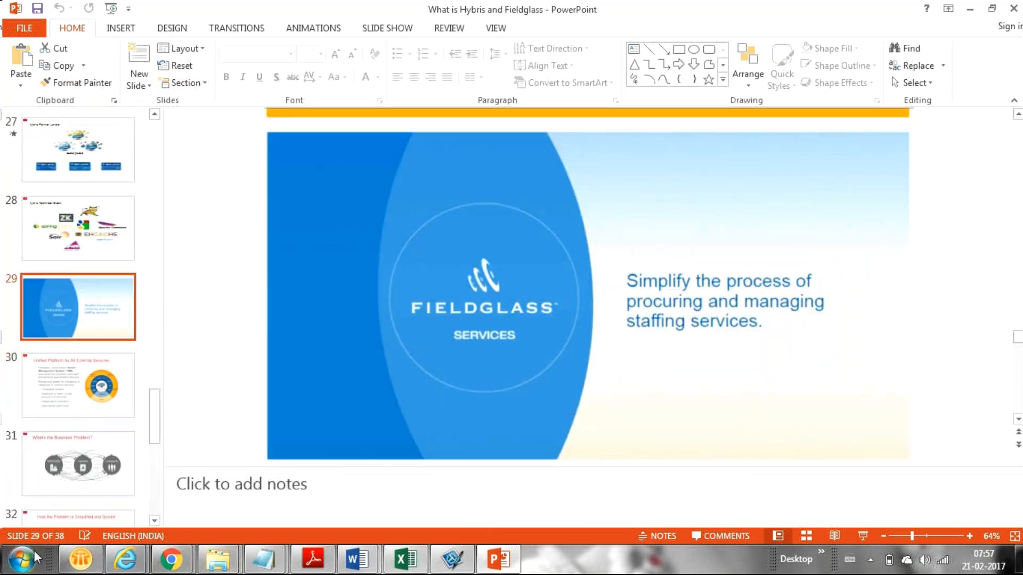
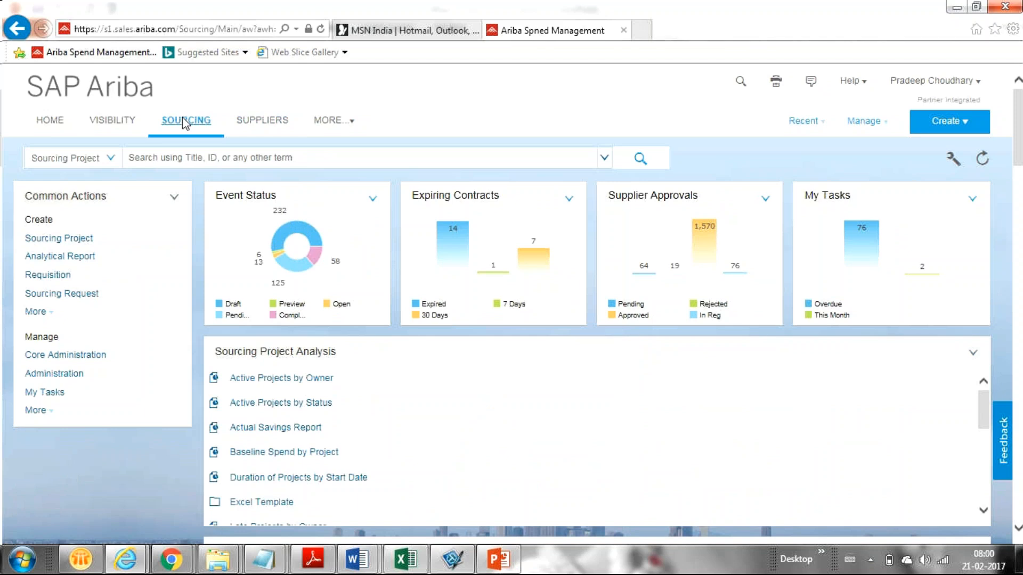
Reload the SAP Ariba Sourcing dashboard, then bring up the SAP Hybris browser window
left_click(182, 120)
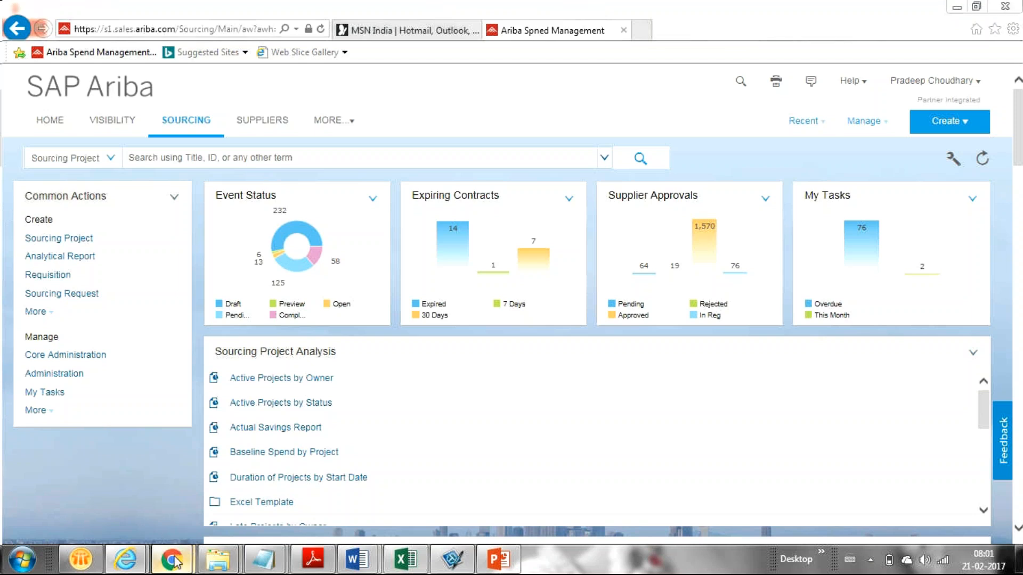
mouse_move(173, 561)
mouse_move(224, 510)
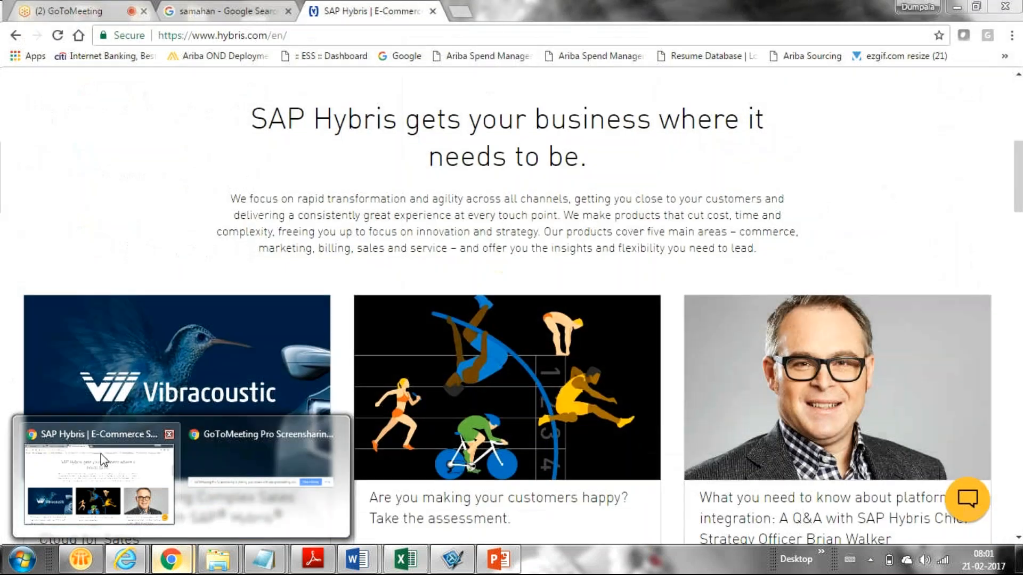
Close the SAP Hybris tab so the GoToMeeting session tab is showing
left_click(100, 458)
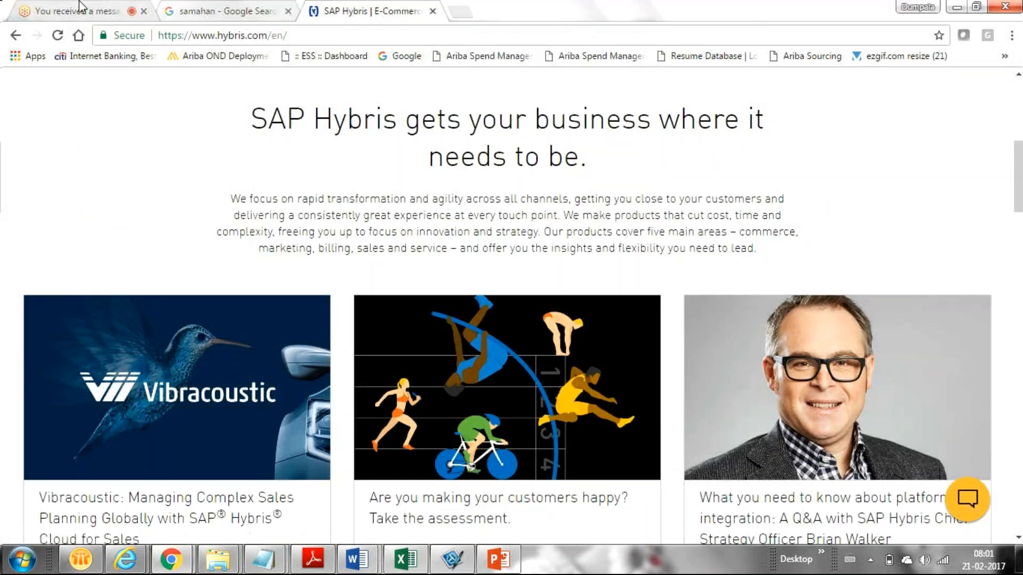
left_click(80, 7)
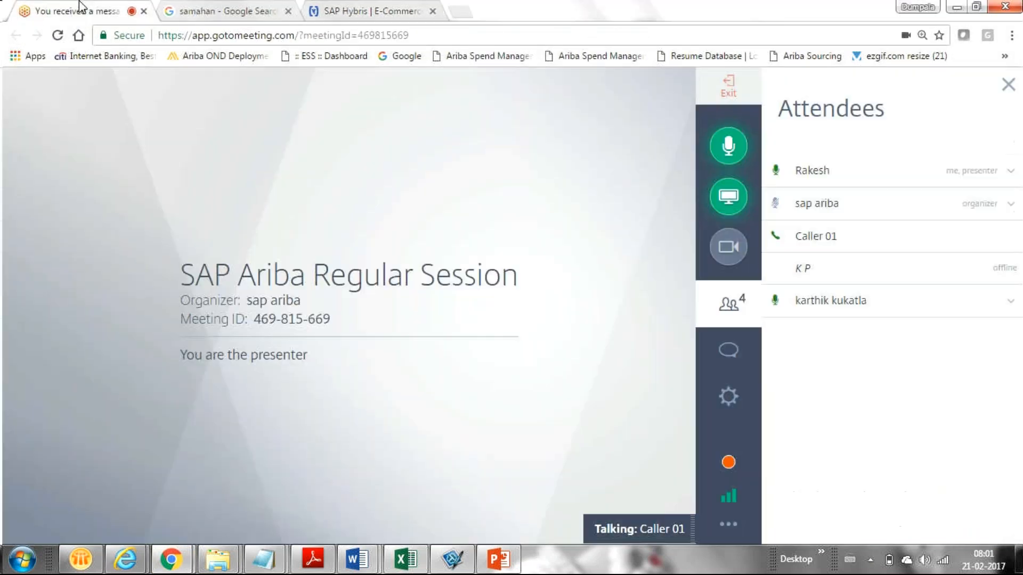
left_click(433, 12)
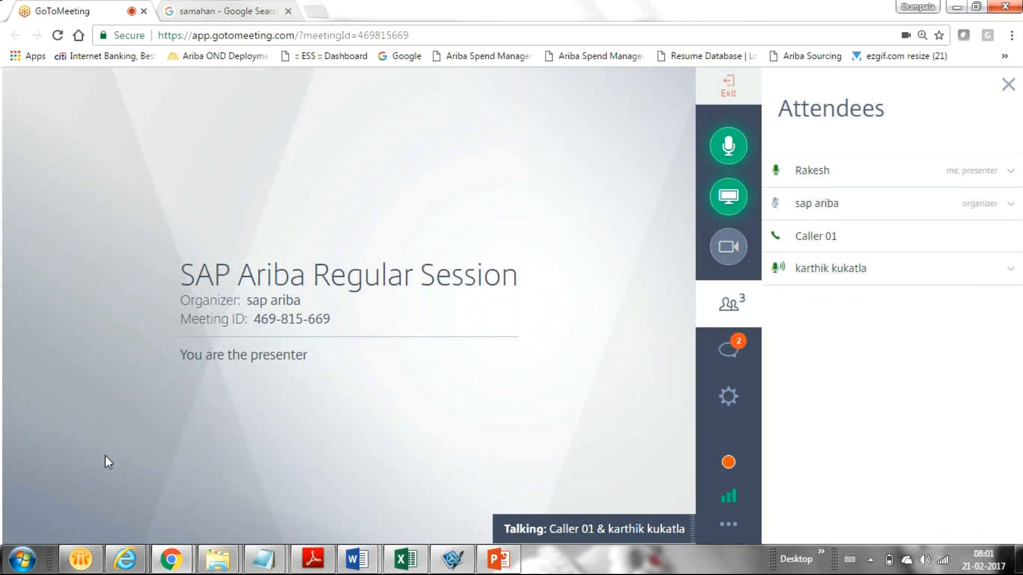
Check the meeting chat, then return to the attendee list of four participants
left_click(731, 349)
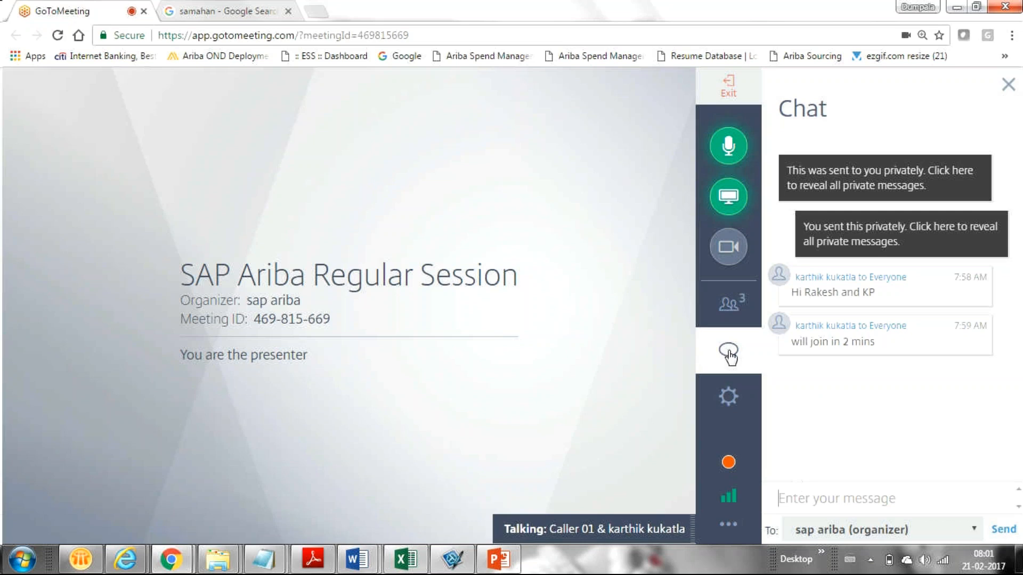
left_click(730, 318)
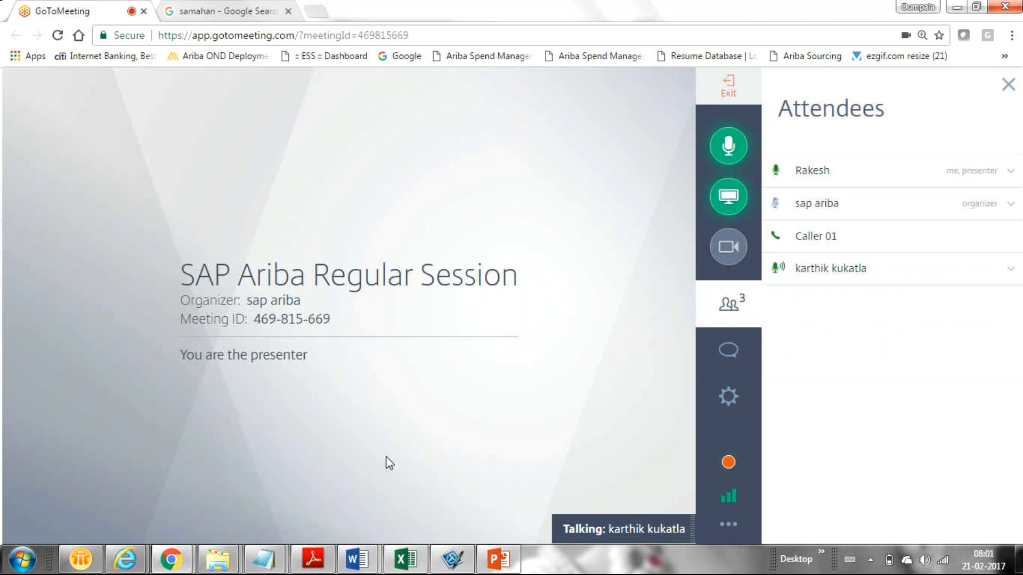
mouse_move(170, 558)
mouse_move(127, 558)
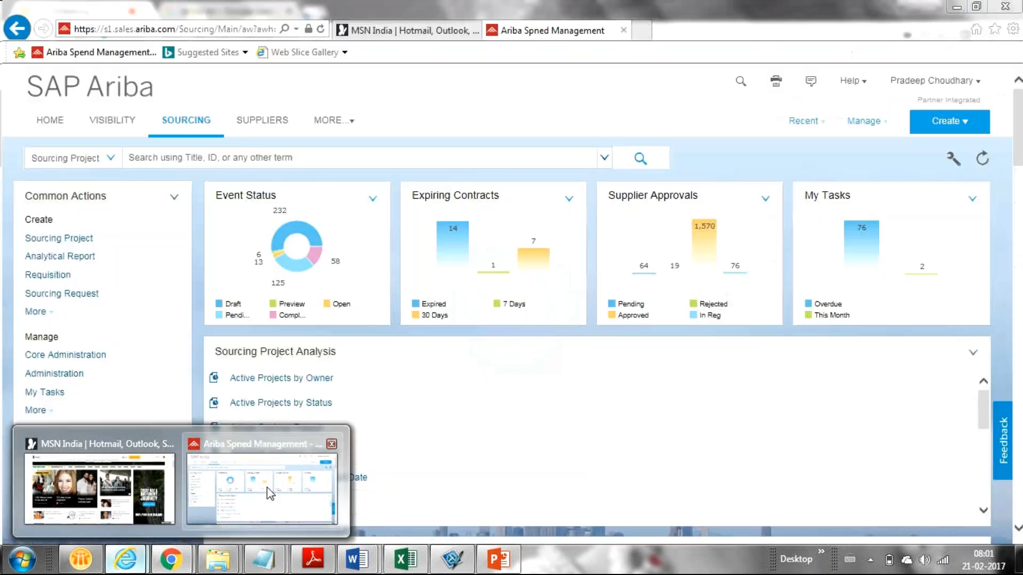
Back in SAP Ariba, open 'SOurcing Demo Template for Training Purpose' from the Recent menu
left_click(223, 495)
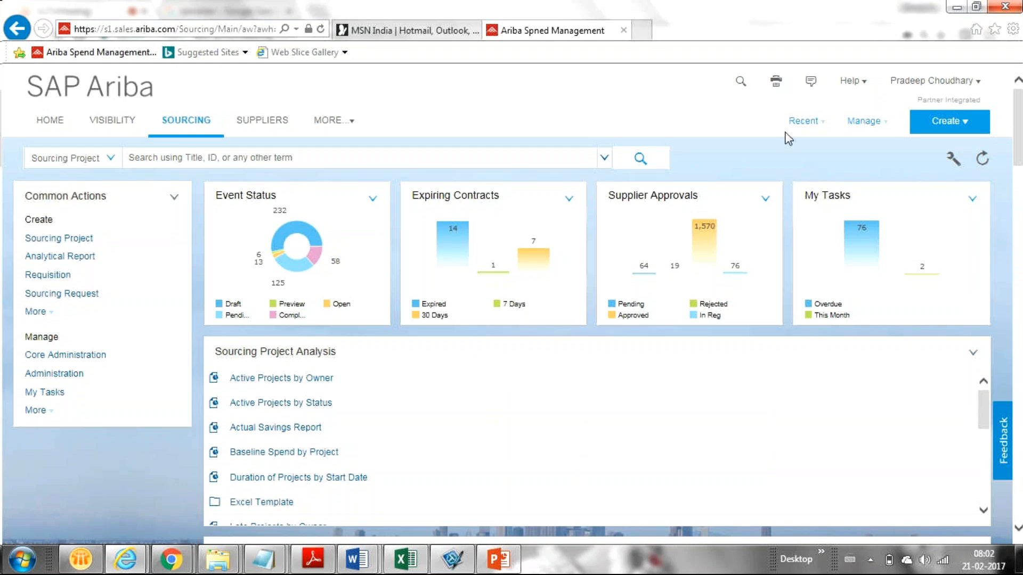
left_click(864, 122)
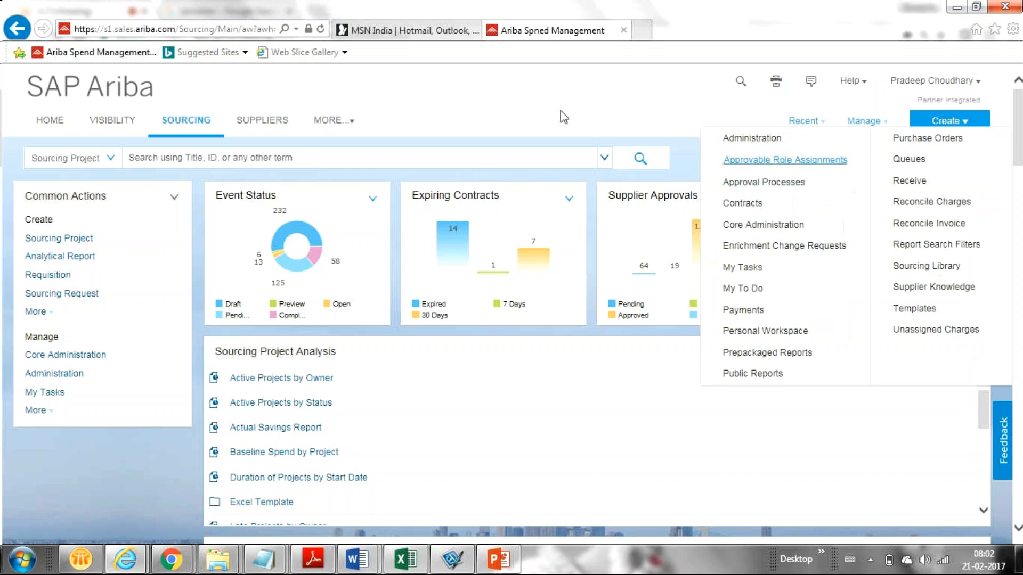
left_click(642, 110)
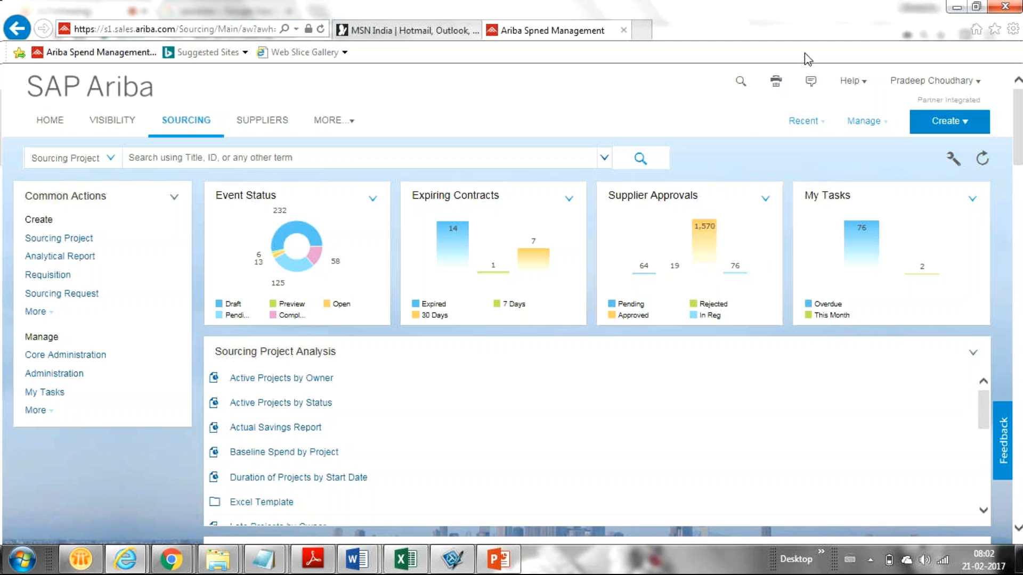
left_click(861, 121)
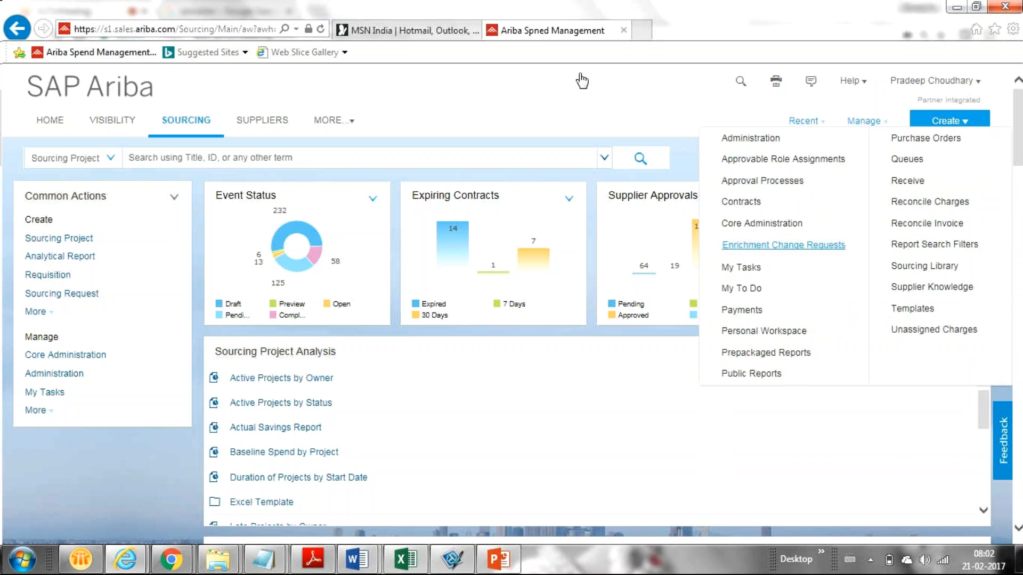
left_click(595, 88)
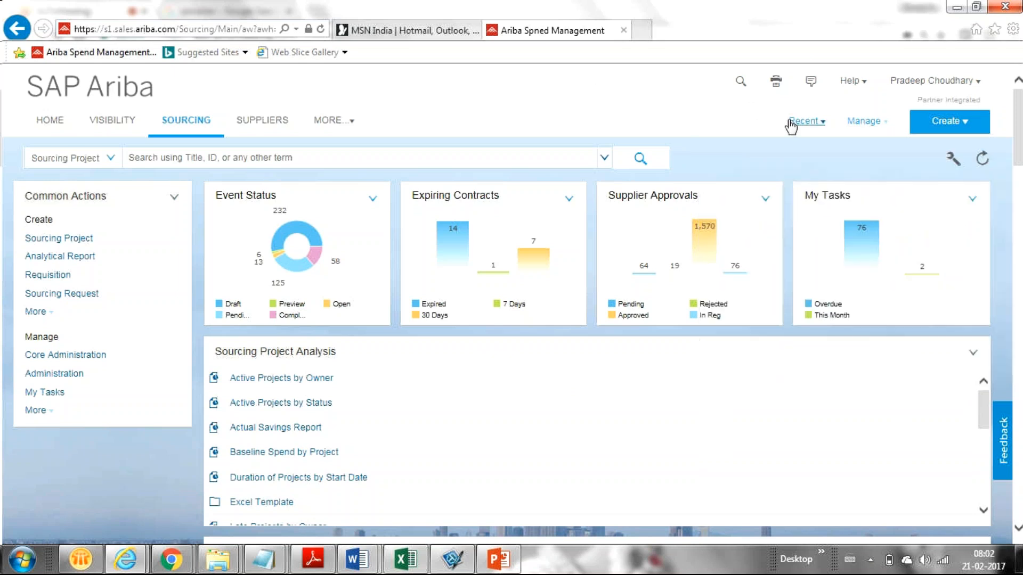
left_click(792, 125)
left_click(771, 144)
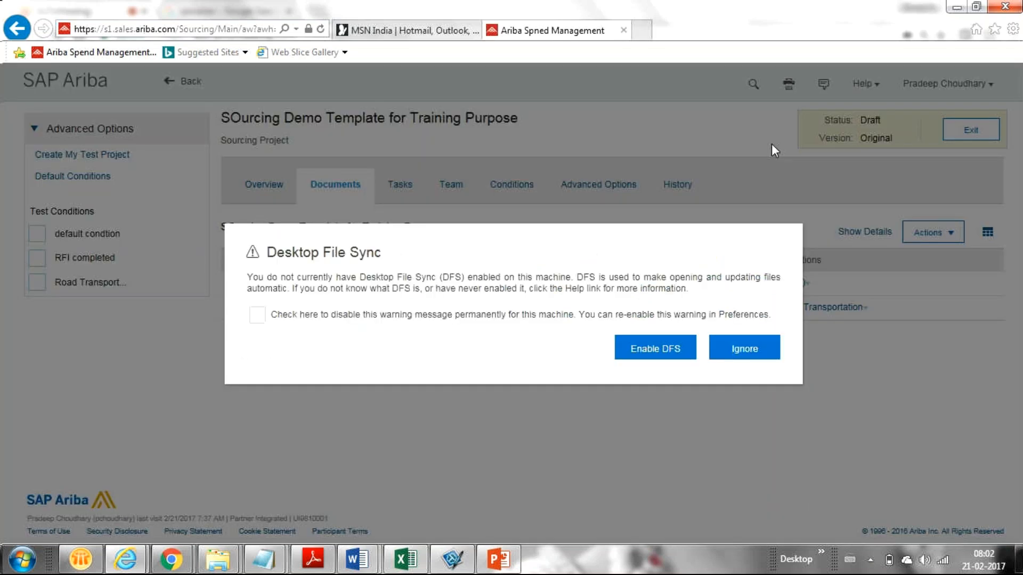
Ignore Desktop File Sync and create an Approval For Award task for Road Transportation Quick
left_click(745, 349)
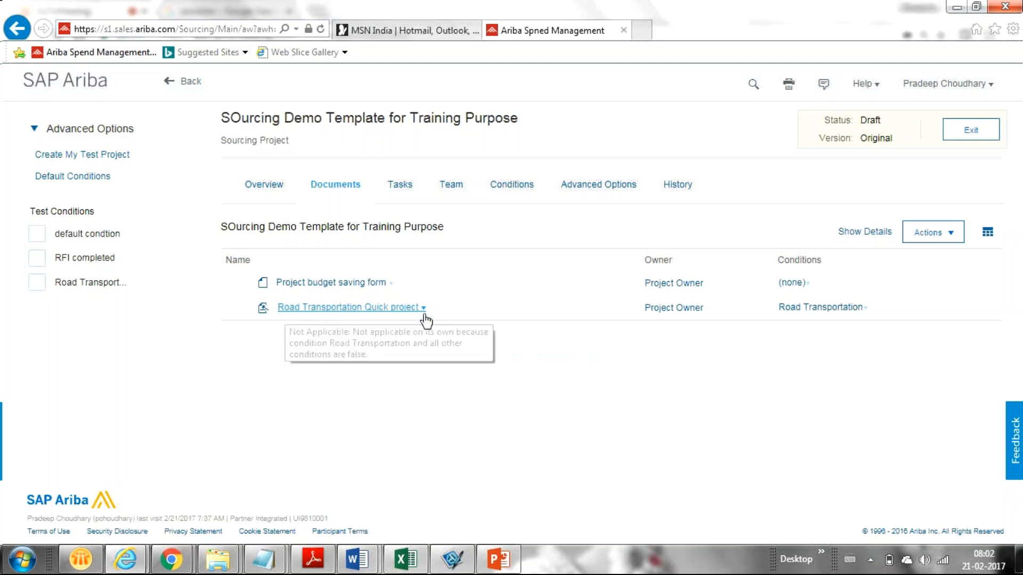
mouse_move(424, 316)
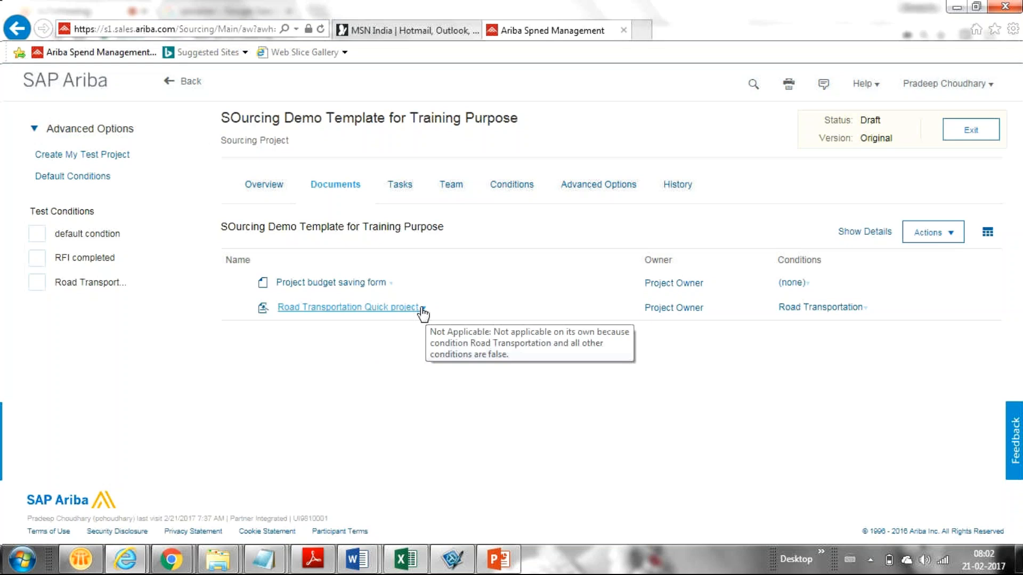
left_click(422, 309)
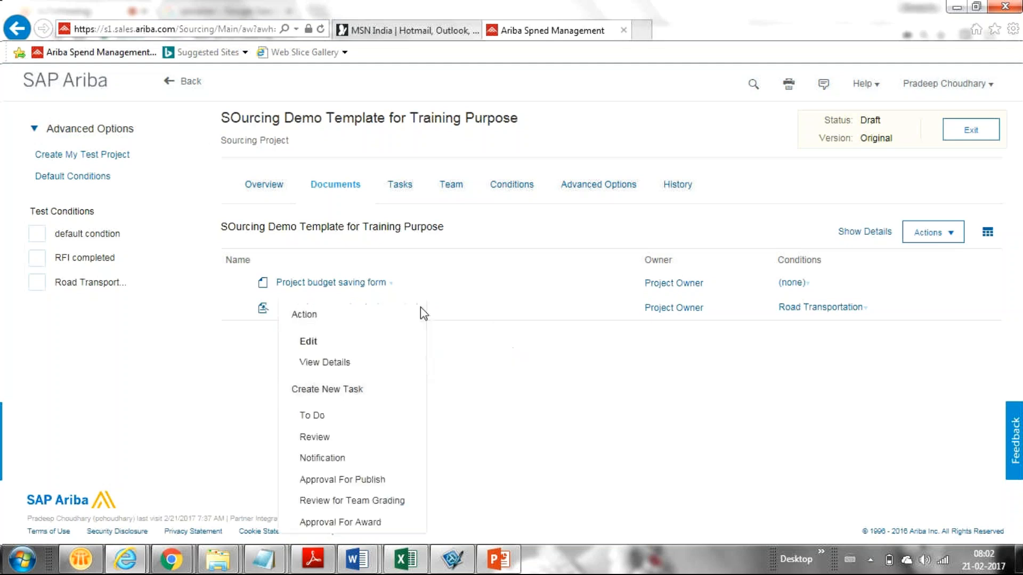
left_click(536, 385)
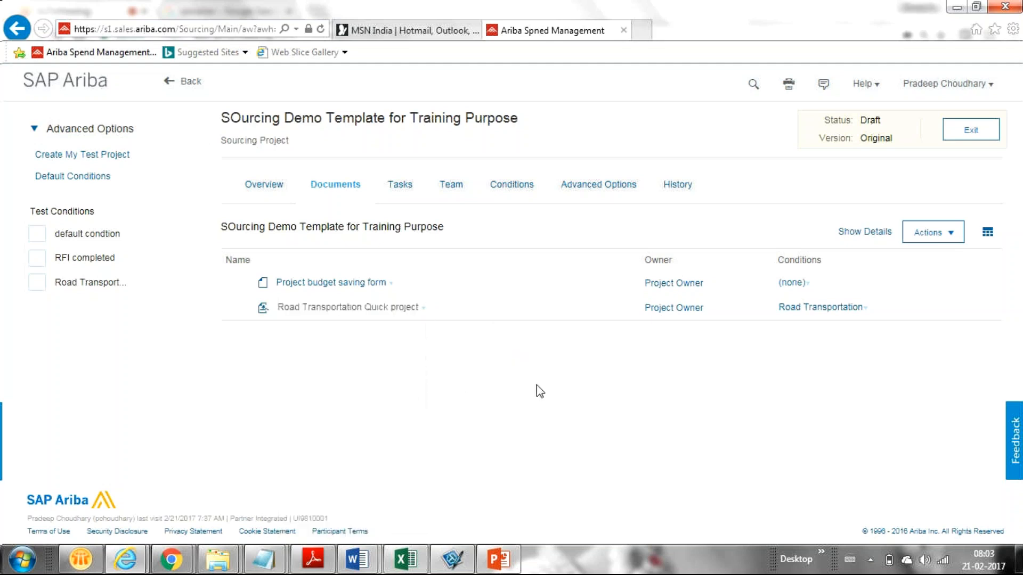
left_click(422, 311)
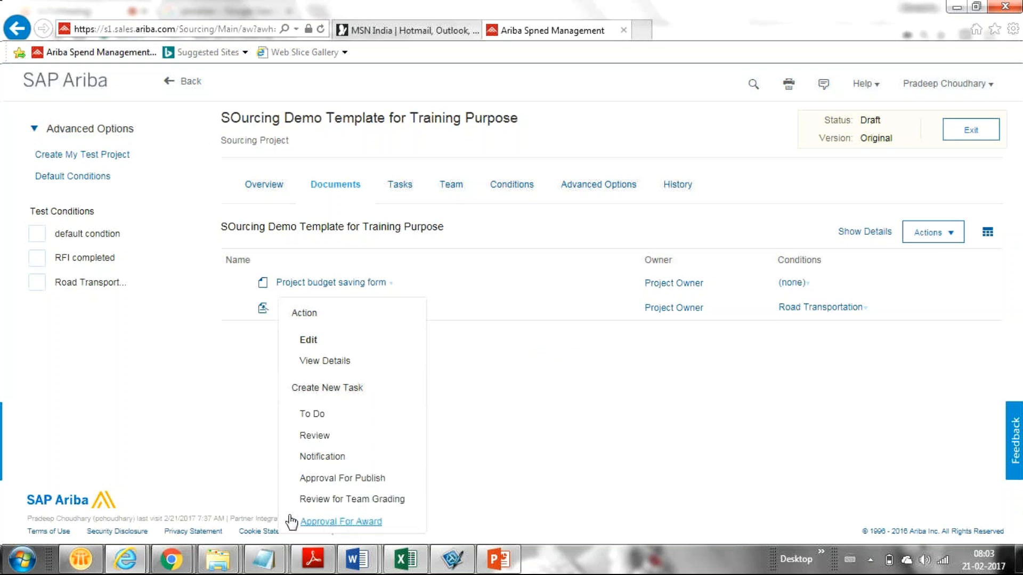
left_click(351, 522)
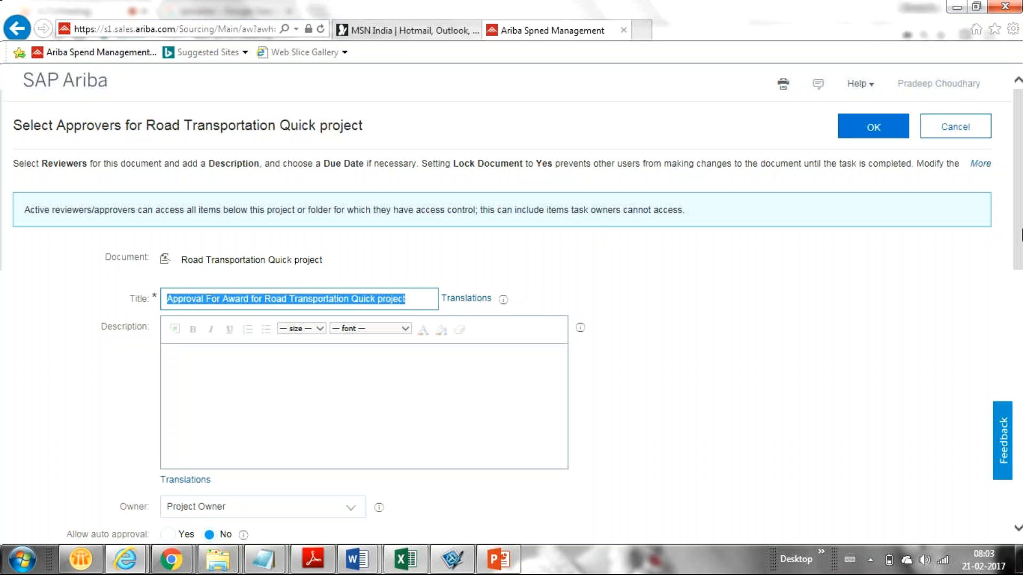
Add three users from the Approvers dropdown to the Approval For Award task
left_click_drag(1021, 234, 1020, 357)
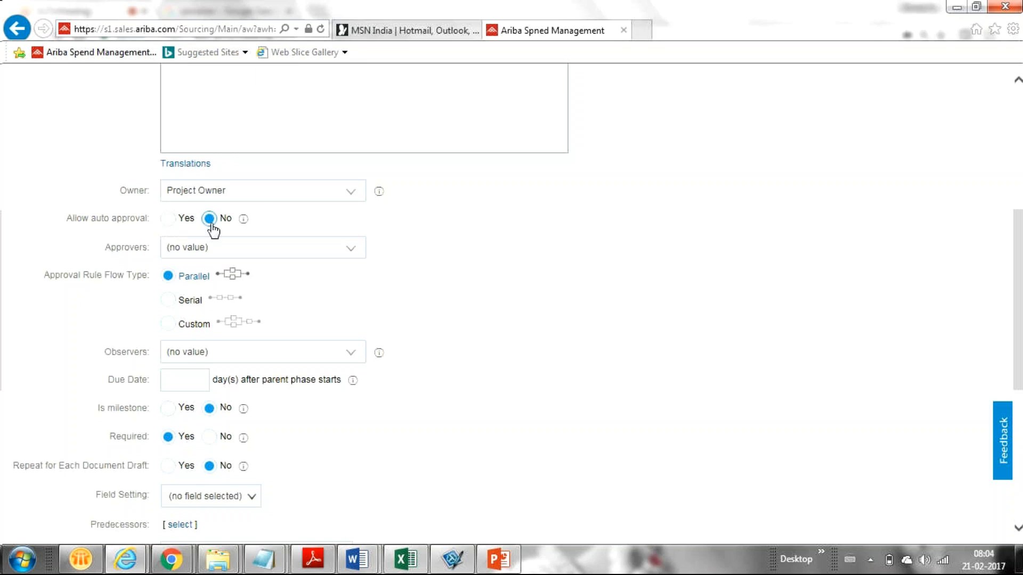
left_click(350, 252)
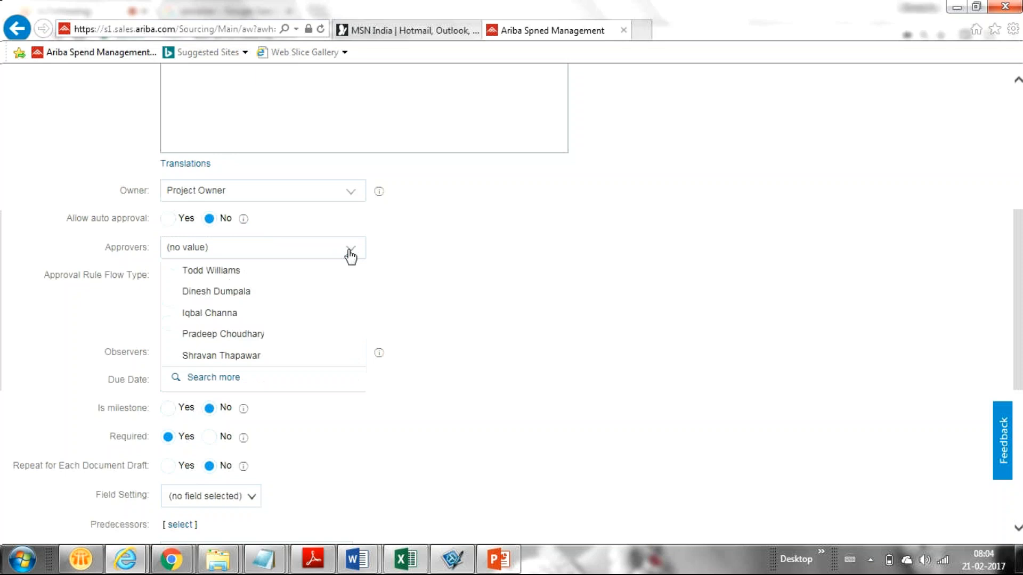
left_click(219, 319)
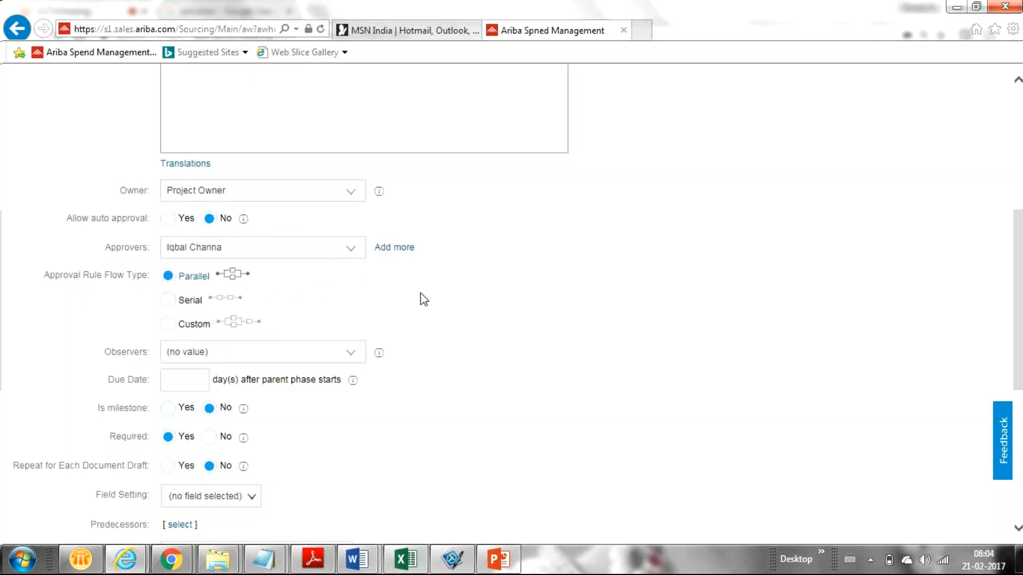
left_click(402, 247)
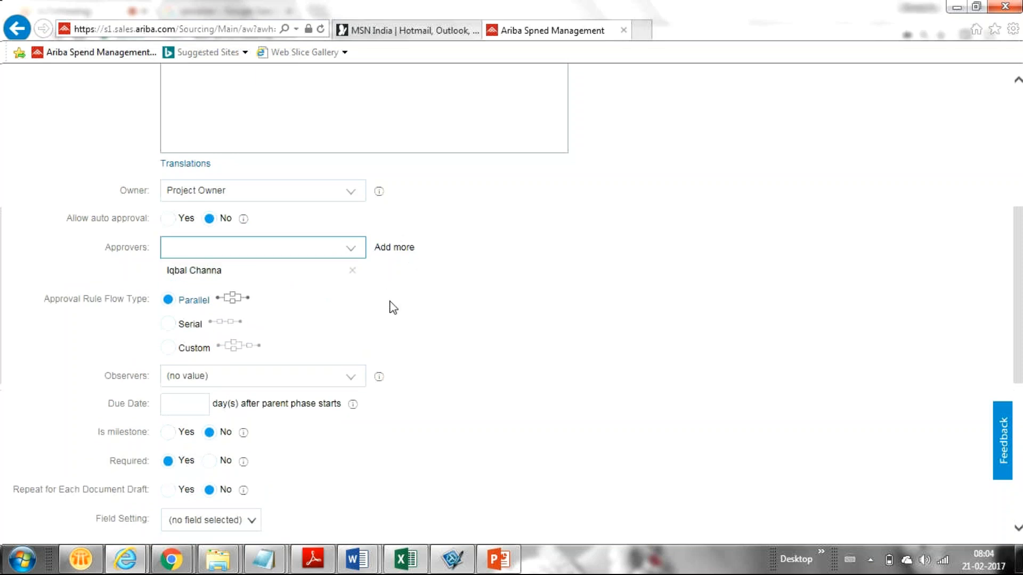
left_click(351, 252)
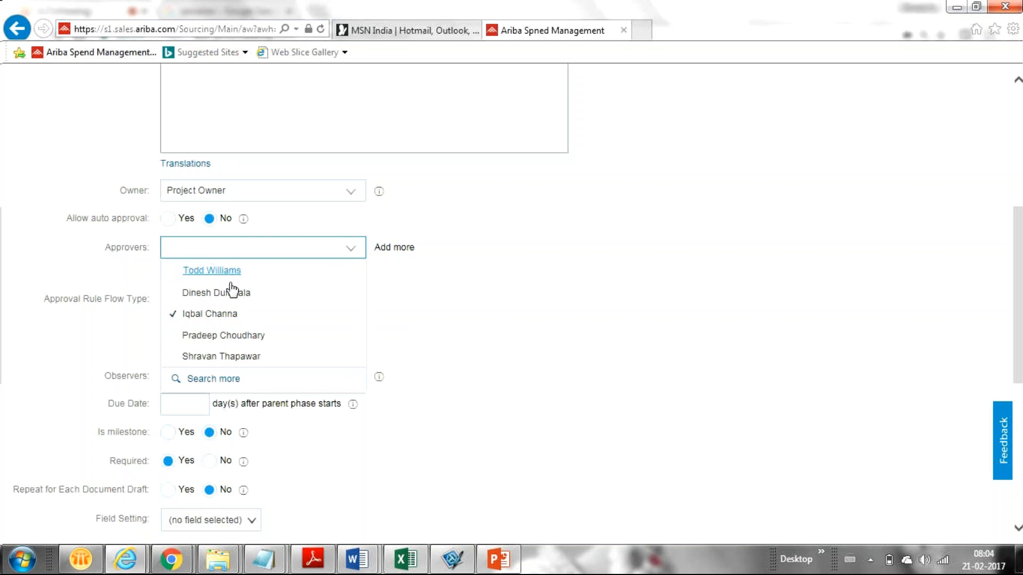
left_click(227, 355)
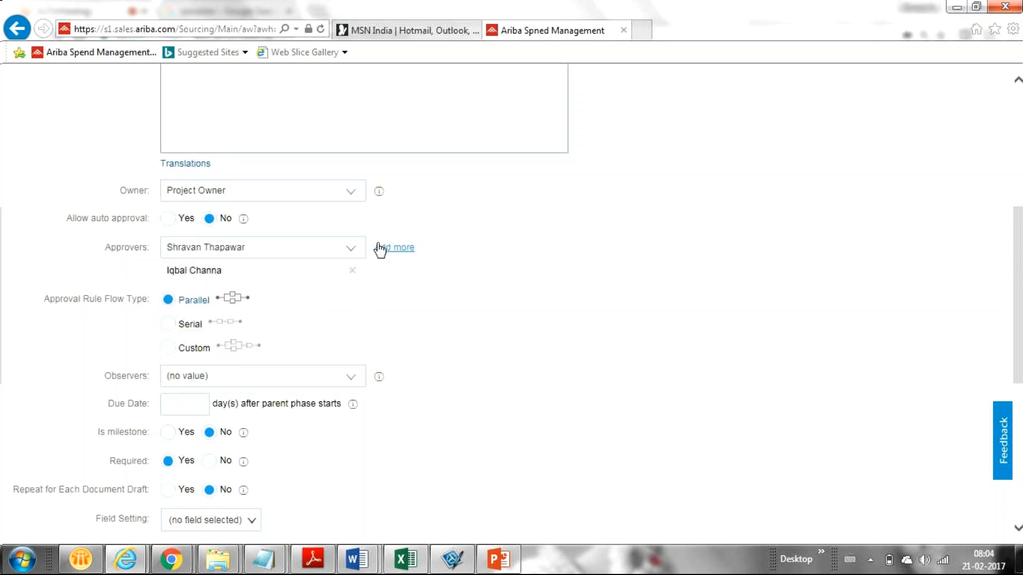
left_click(382, 248)
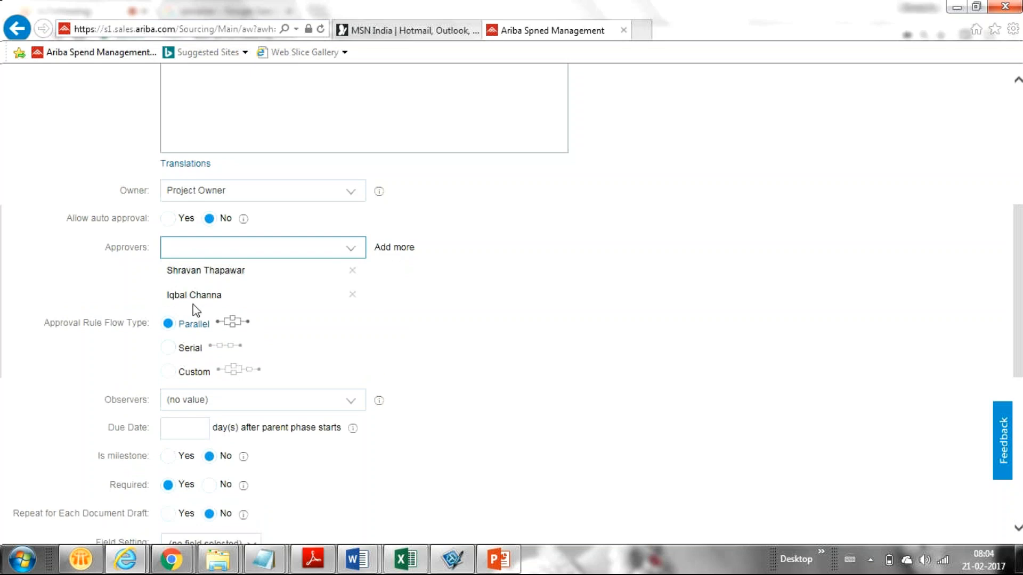
left_click(348, 253)
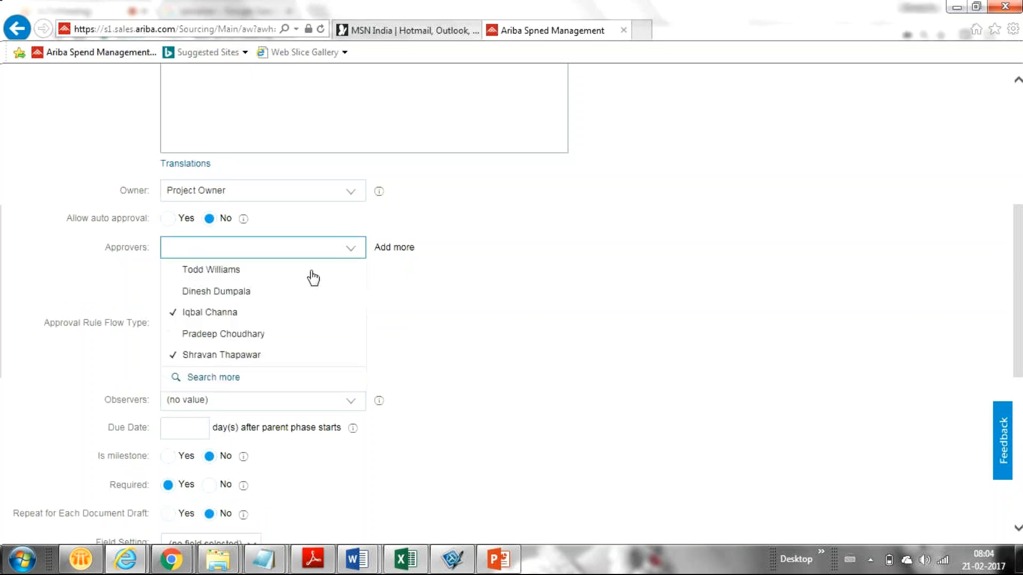
left_click(233, 335)
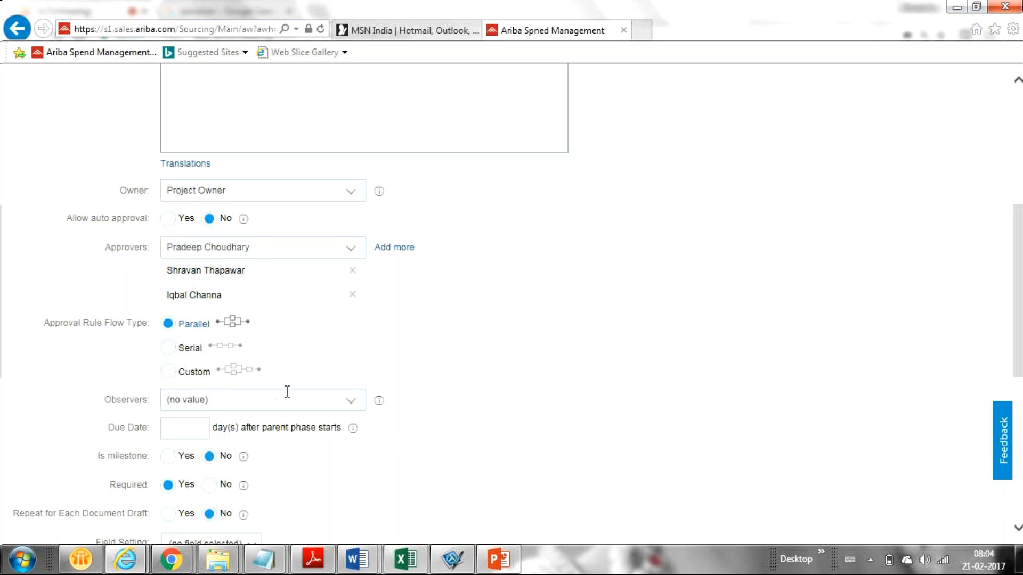
Open the Parallel approval flow's configure icon to view its custom flow diagram
left_click(232, 325)
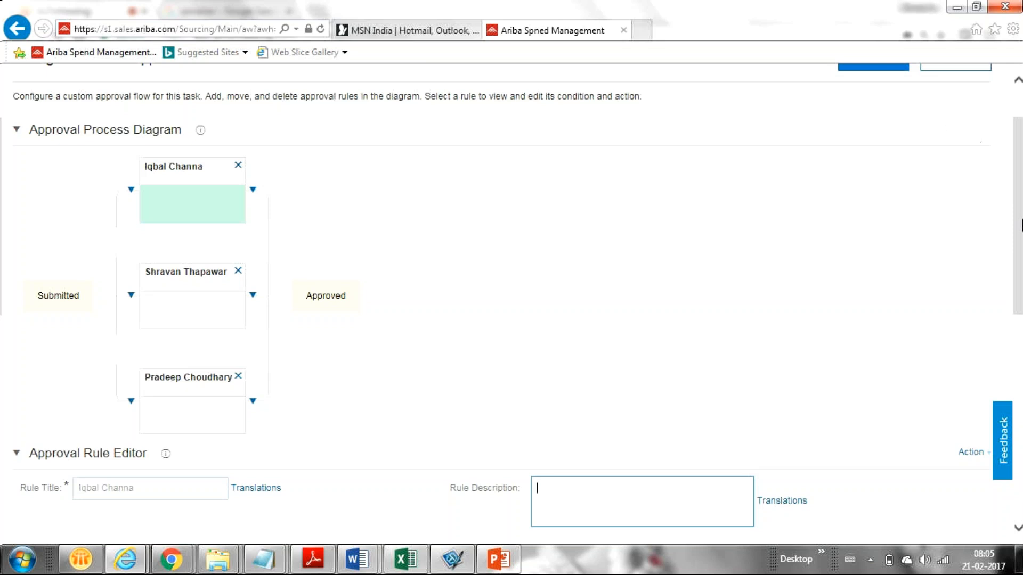
Scroll through the Approval Process Diagram to inspect the three parallel approver rules
left_click_drag(1020, 223, 1020, 199)
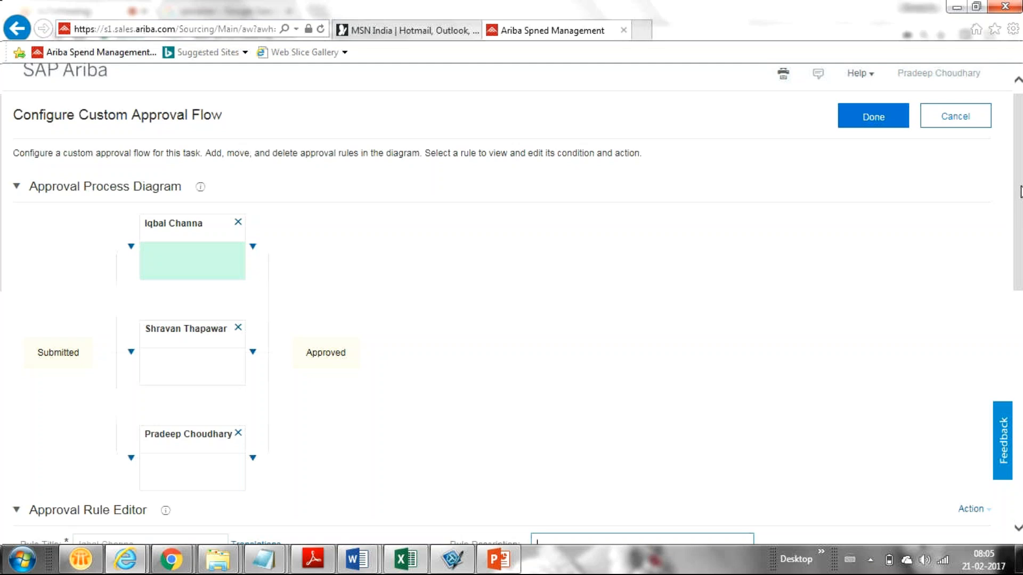
left_click_drag(1021, 198, 887, 79)
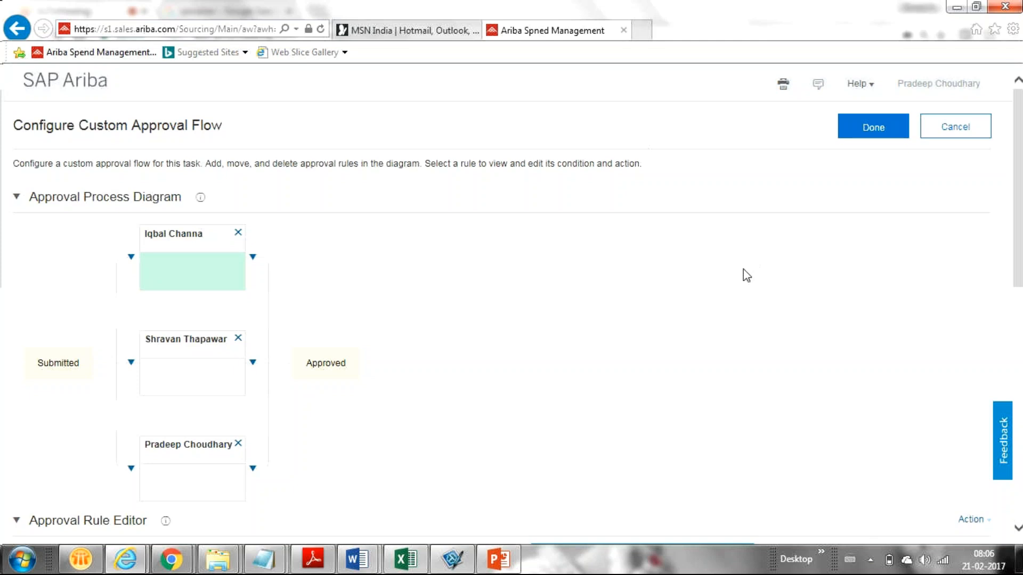
left_click(1017, 166)
left_click_drag(1017, 165, 913, 125)
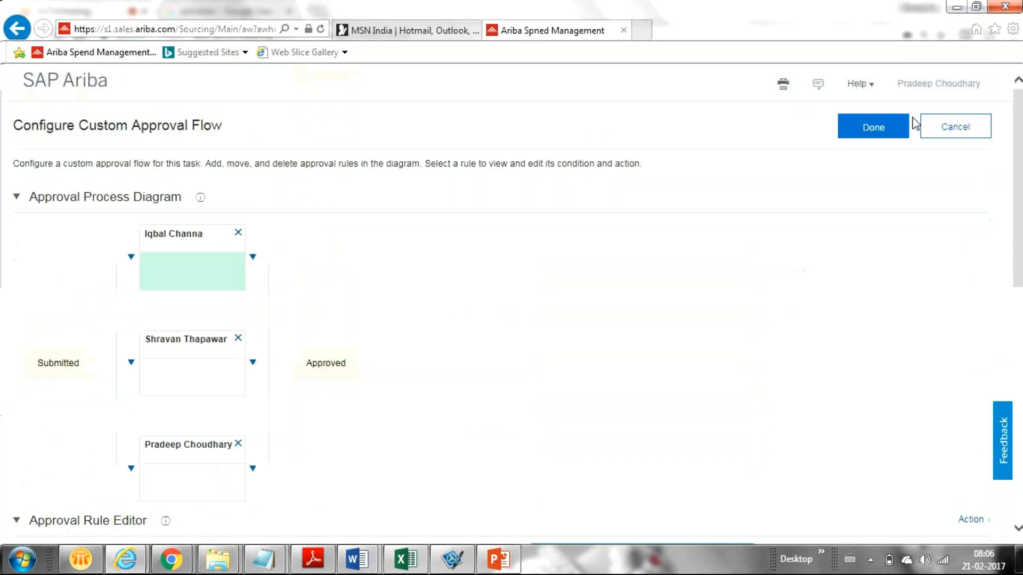
Change the approval rule flow type to Serial, confirming the custom flow is discarded
left_click(860, 138)
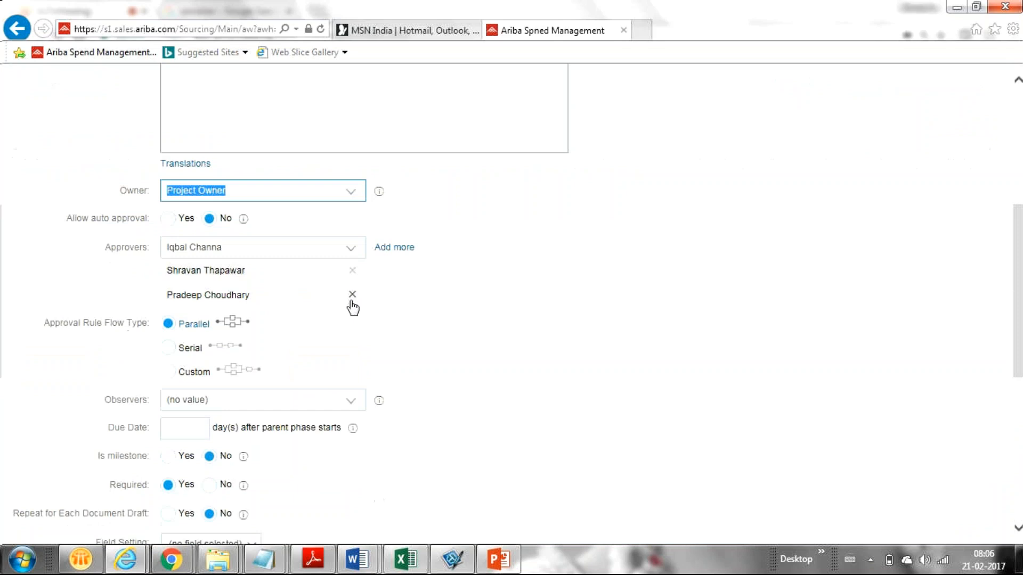
left_click(168, 349)
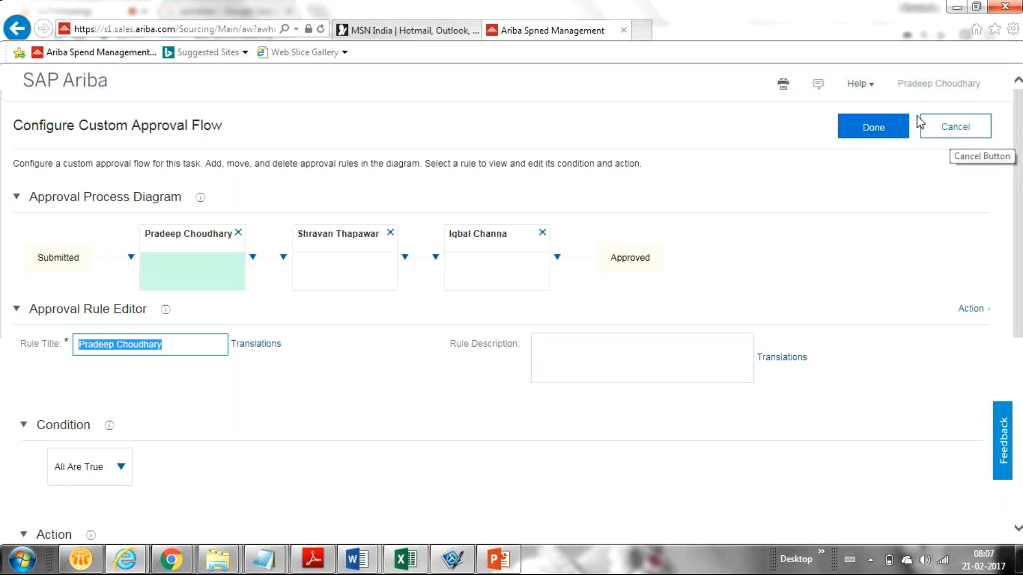
left_click(862, 130)
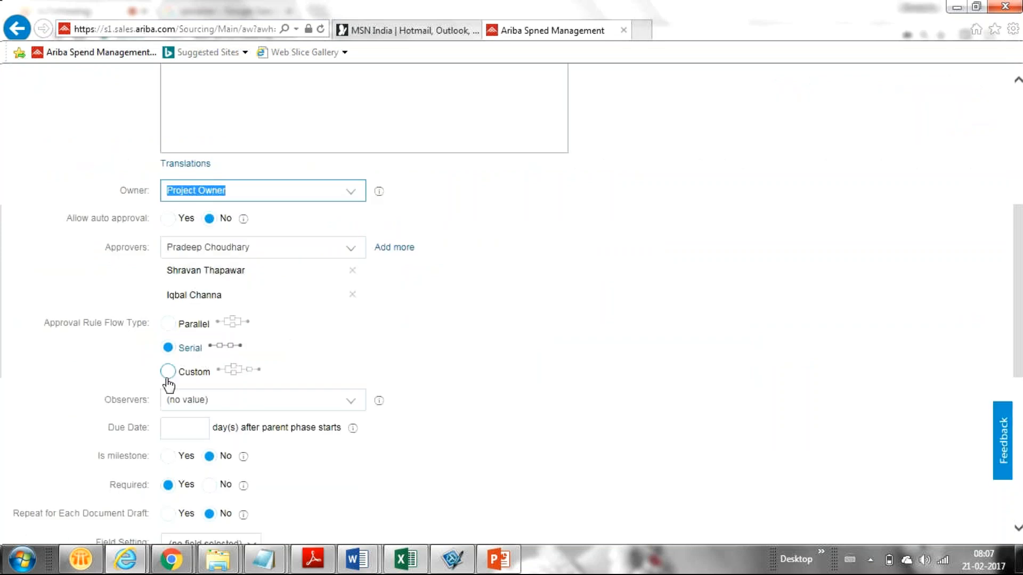
left_click(168, 372)
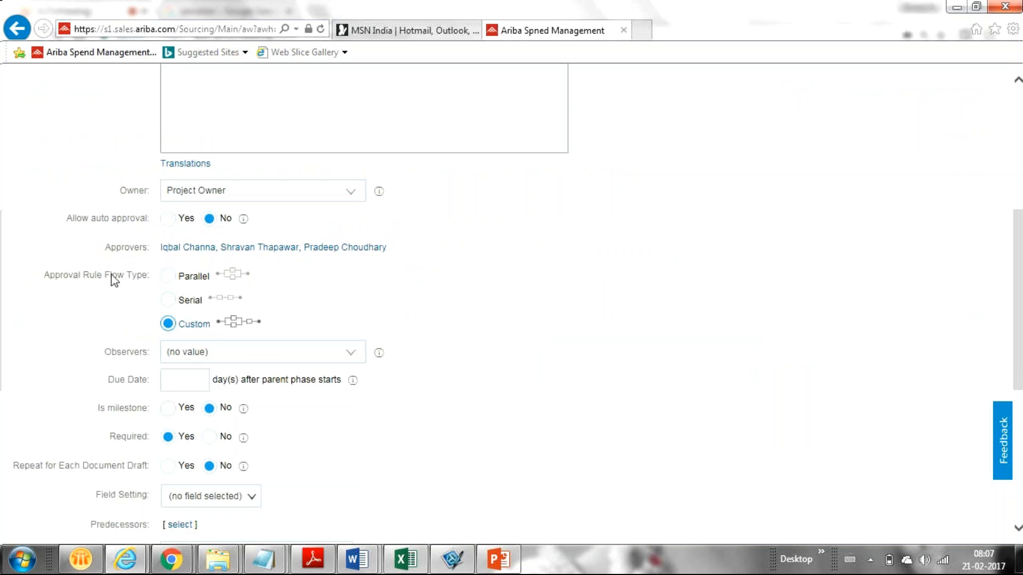
left_click(163, 302)
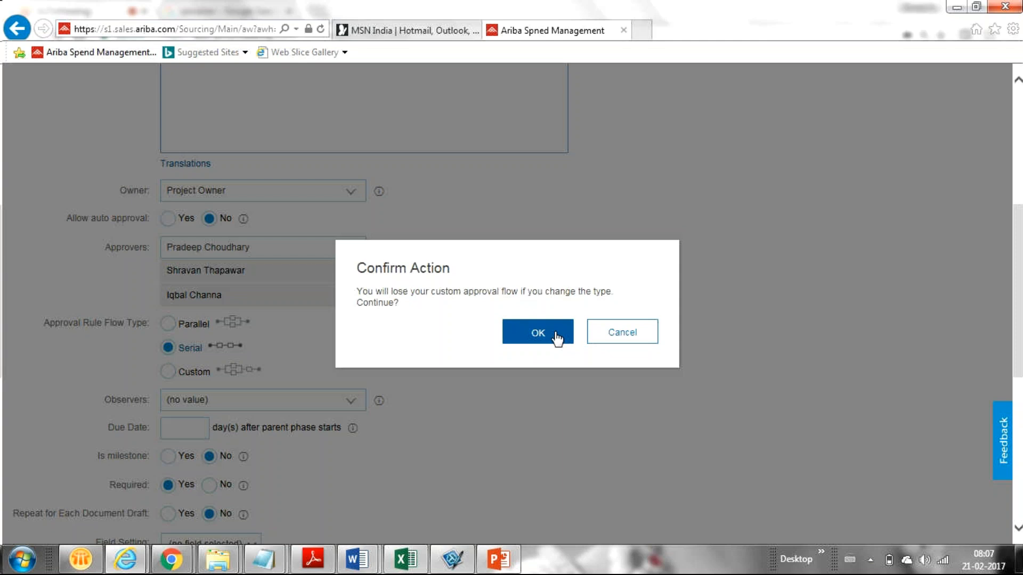
left_click(553, 333)
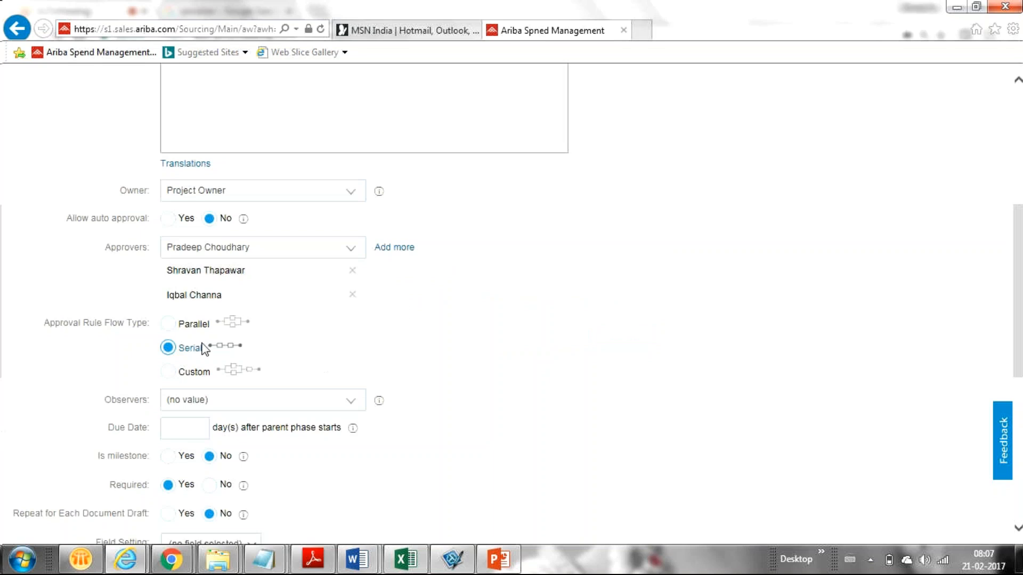
Open the Serial flow diagram and try a Reference to Condition on the first rule, then cancel it
left_click(233, 345)
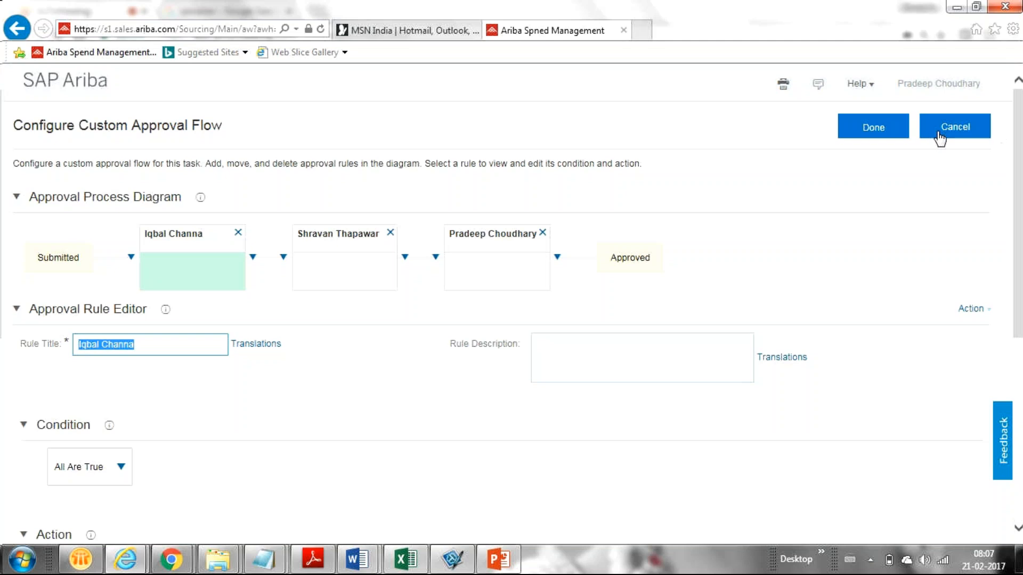
scroll(999, 240, "down", 2)
scroll(999, 246, "down", 2)
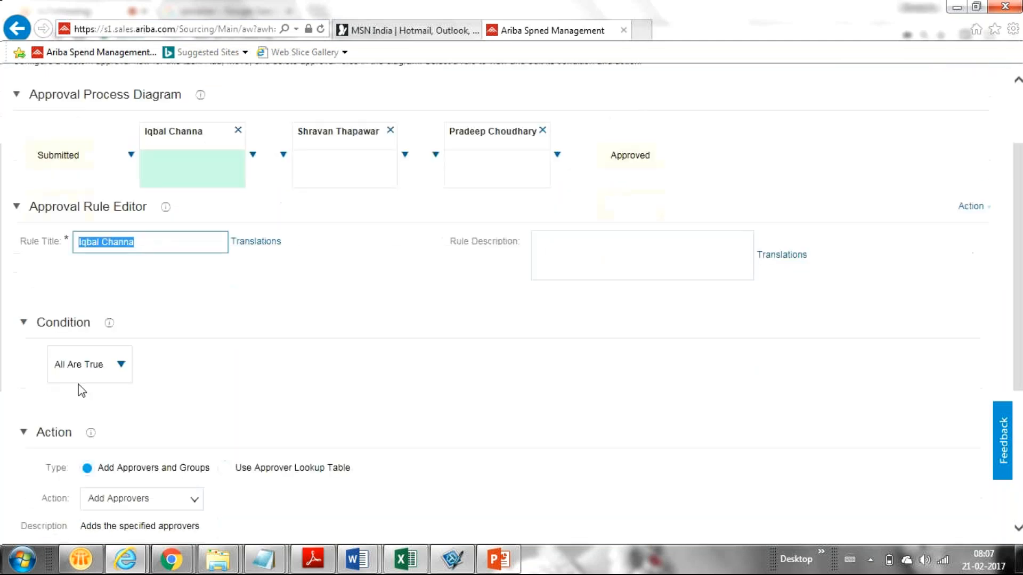
left_click(121, 366)
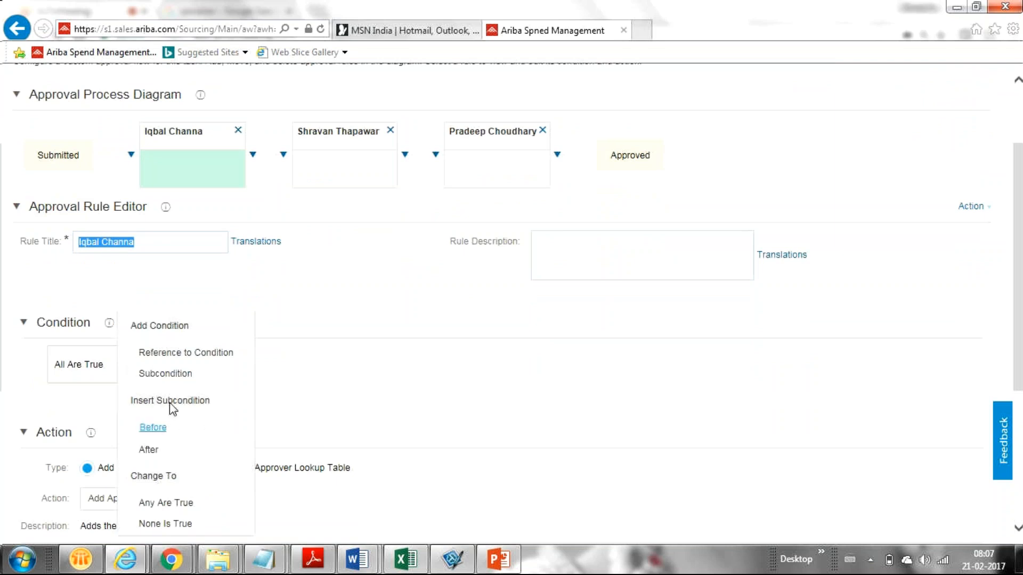
left_click(153, 352)
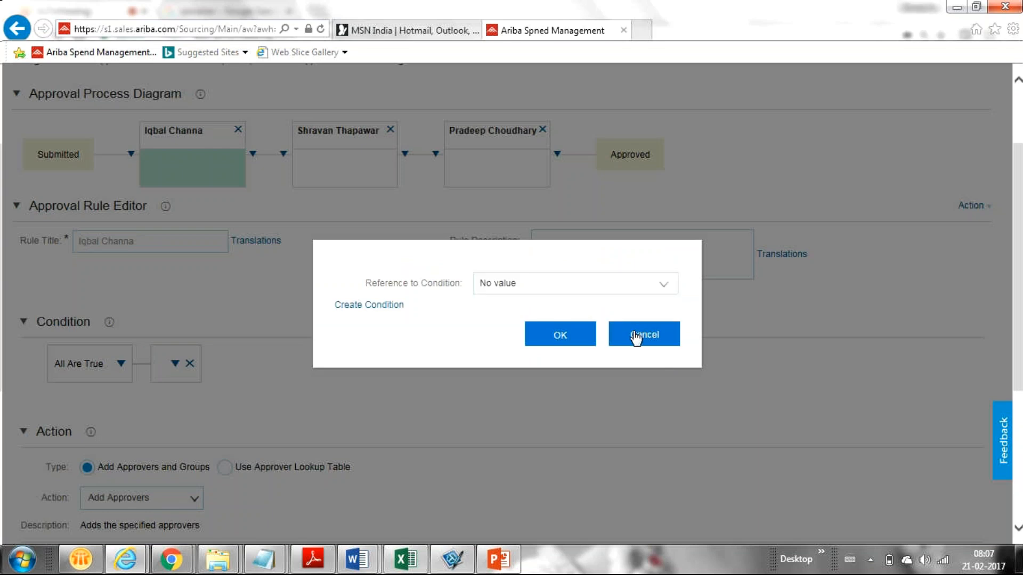
left_click(636, 335)
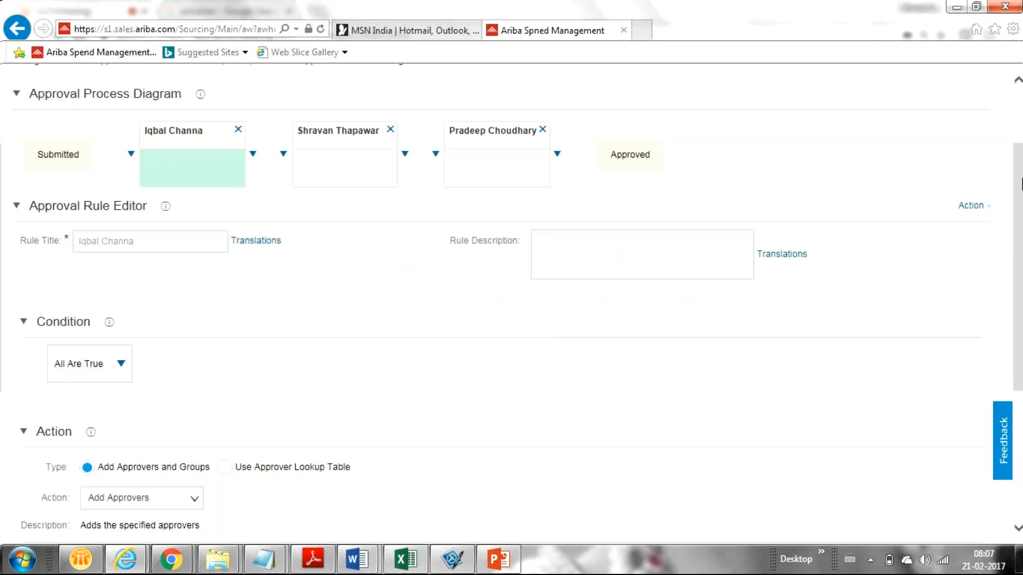
left_click_drag(1020, 183, 997, 210)
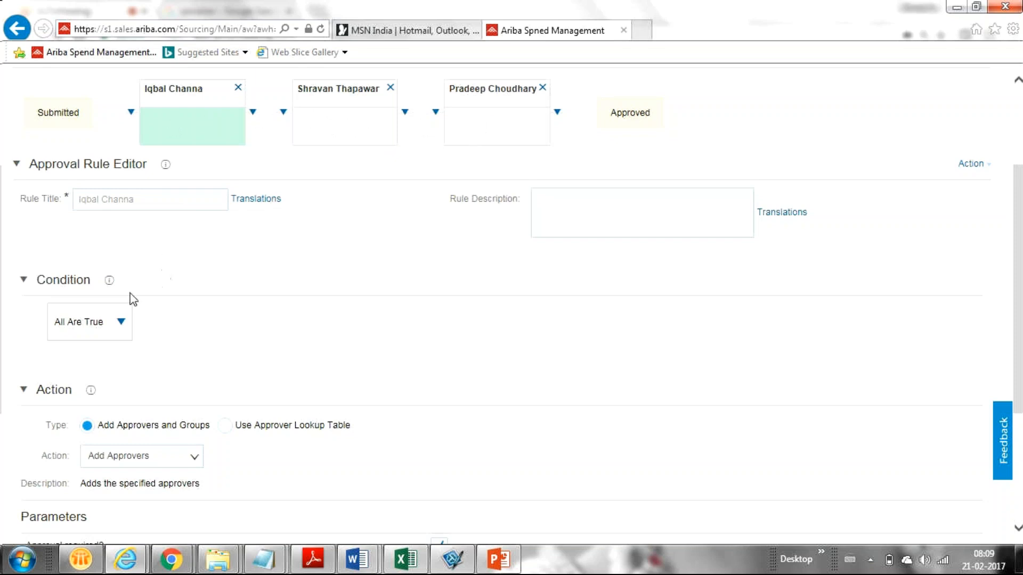
left_click(122, 323)
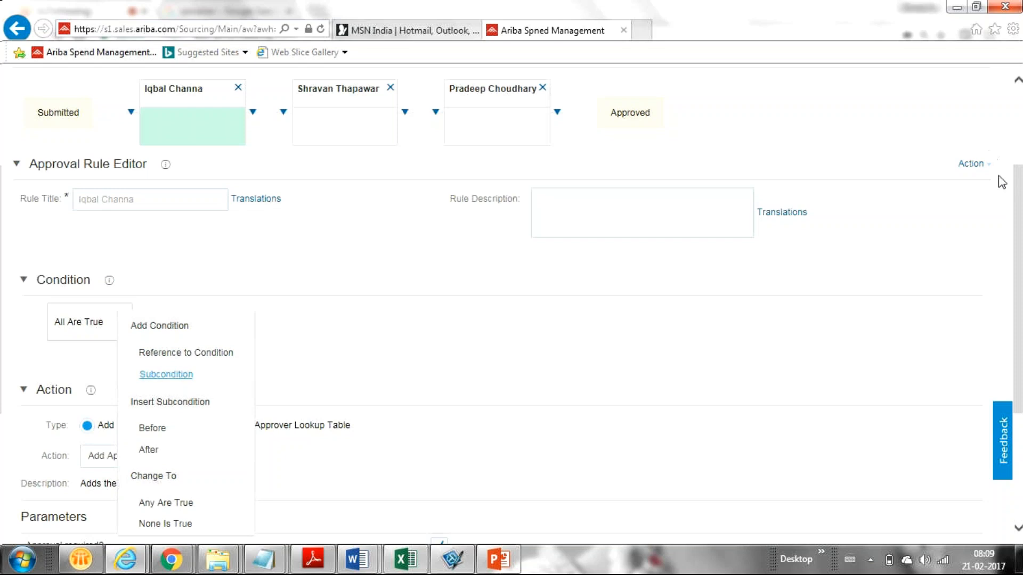
left_click(1017, 208)
left_click_drag(1018, 209, 1017, 250)
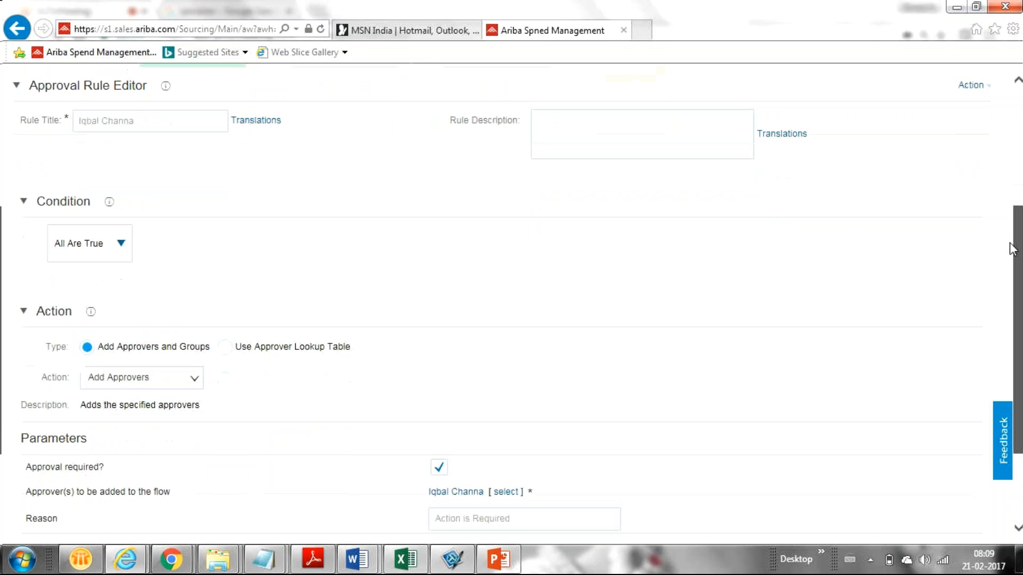
left_click(121, 242)
left_click(167, 291)
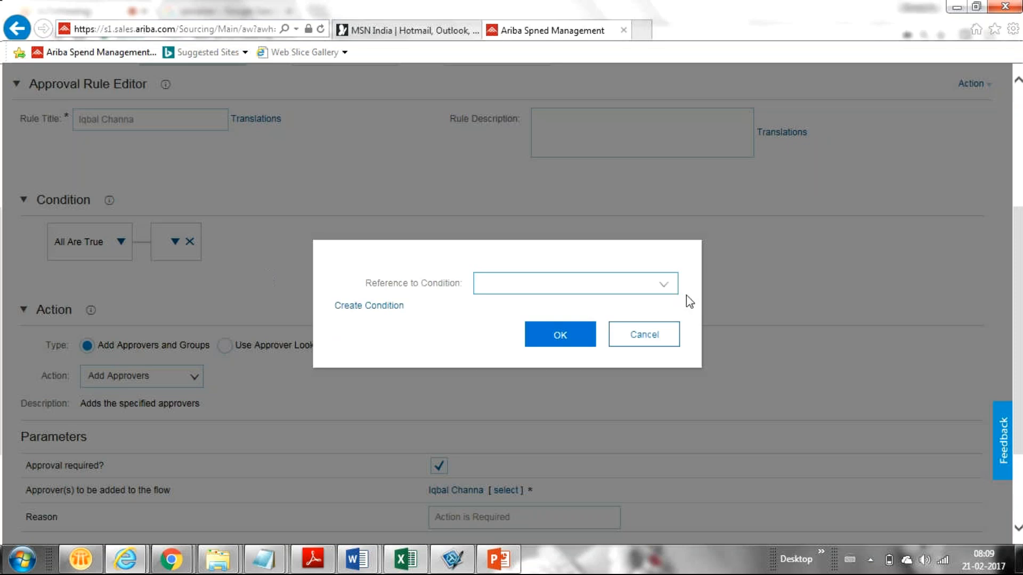
left_click(663, 288)
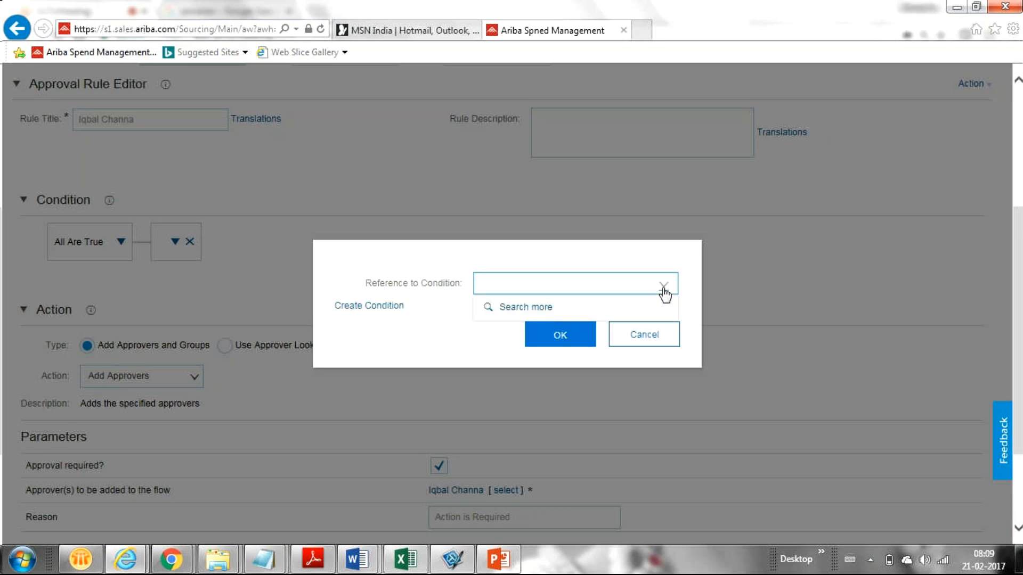
left_click(506, 308)
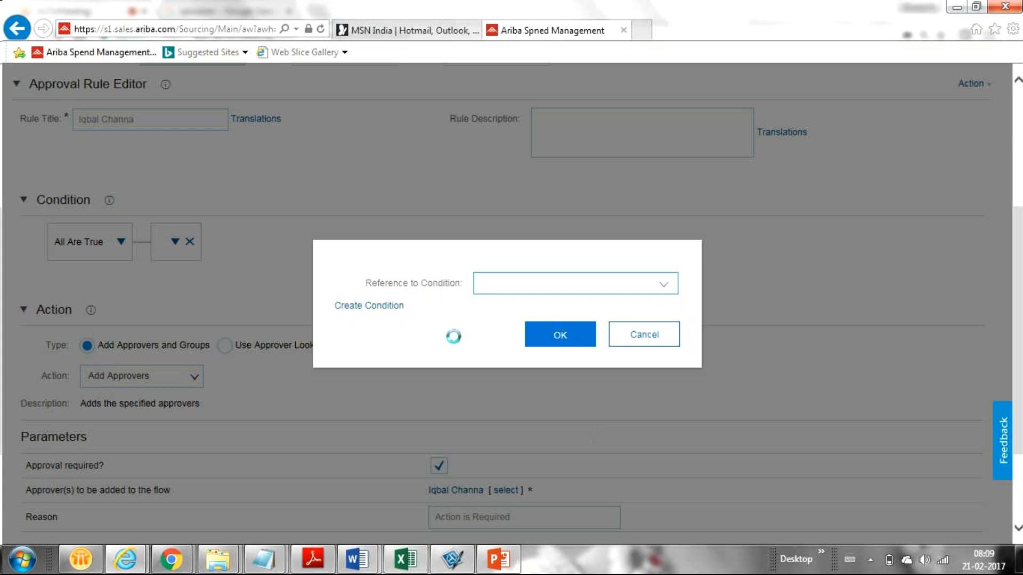
left_click(564, 335)
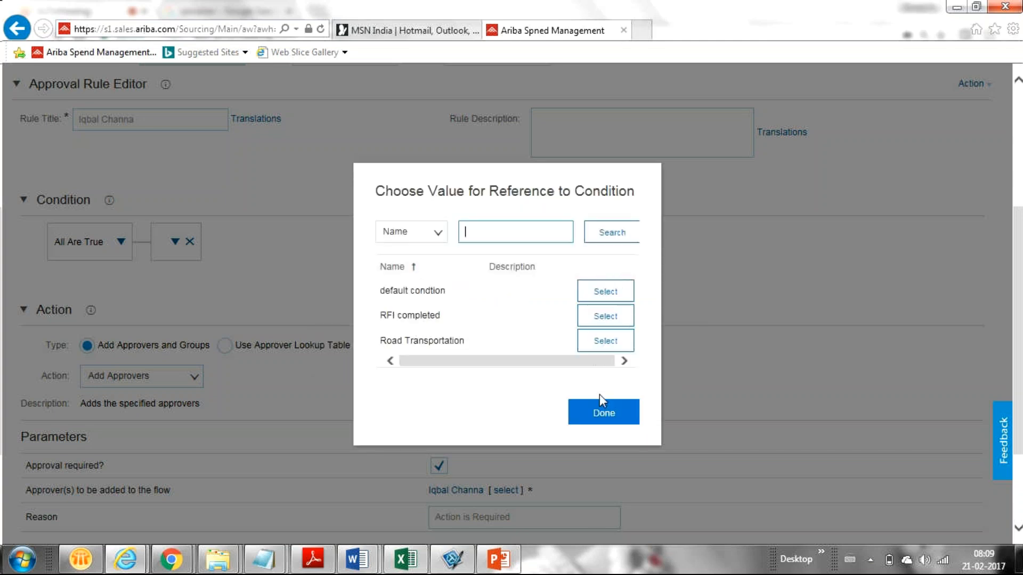
left_click(603, 415)
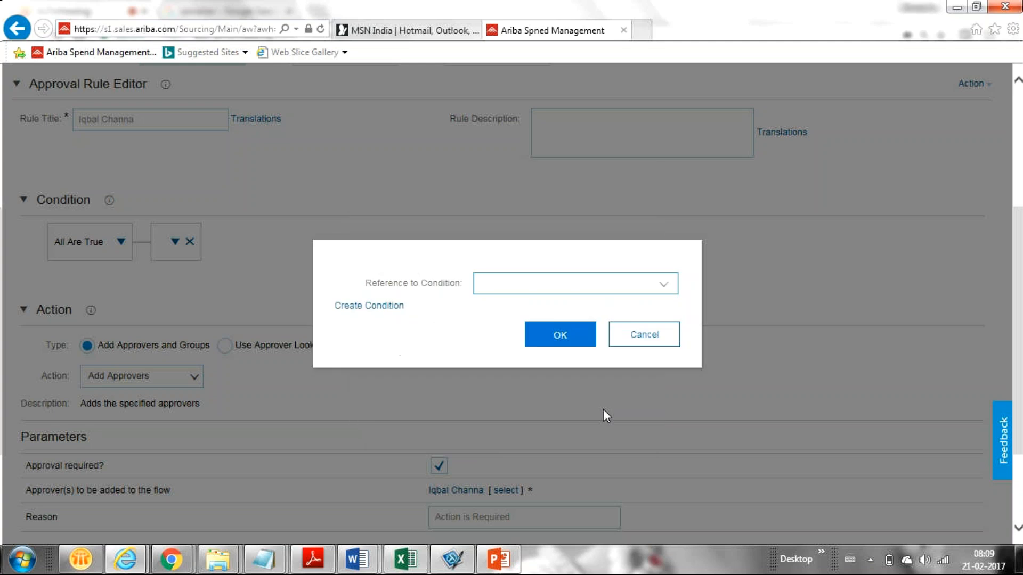
left_click(641, 335)
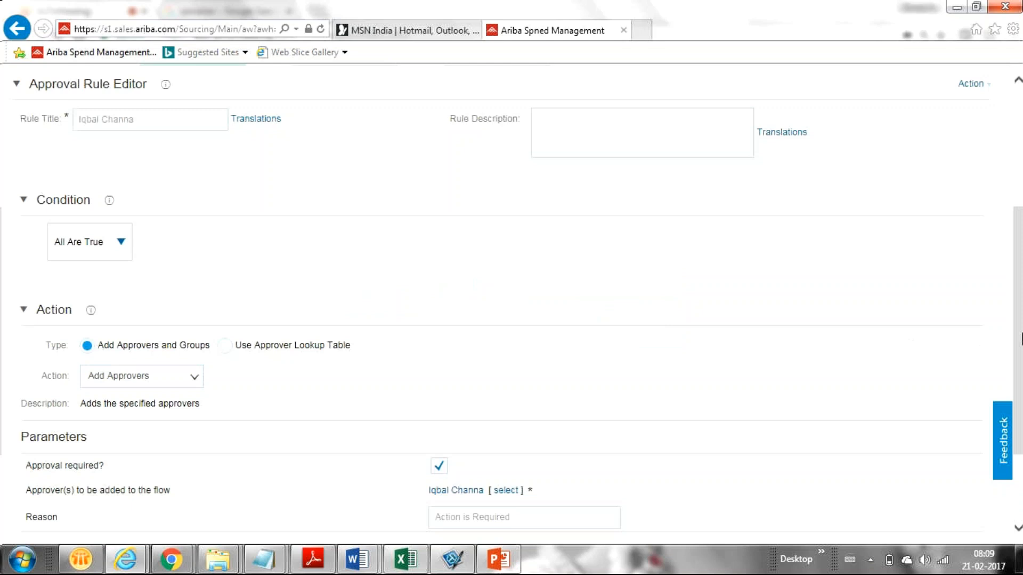
Finish Configure Custom Approval Flow with Done, then reopen the Serial flow diagram
left_click_drag(1021, 337, 1021, 220)
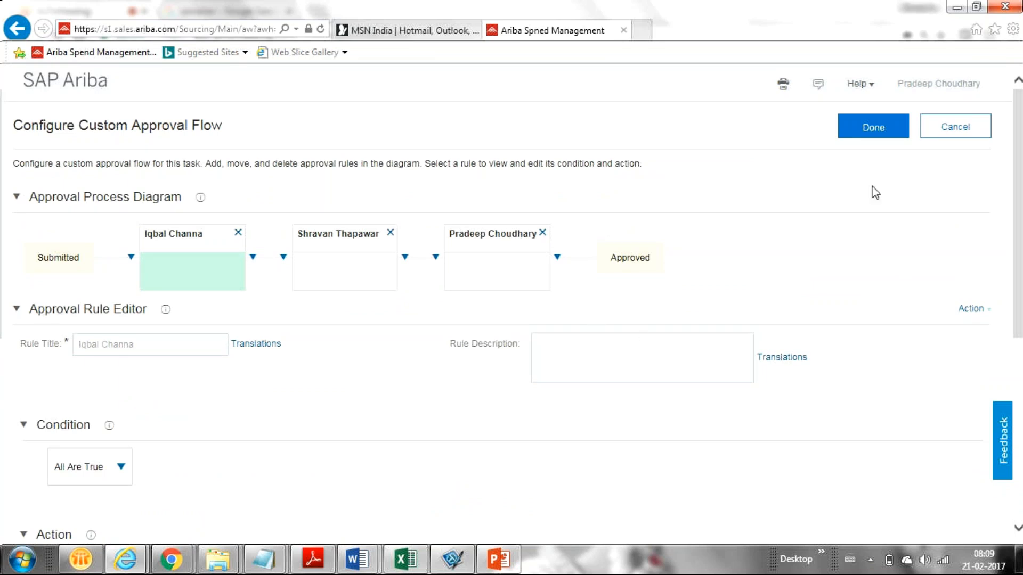
left_click(855, 141)
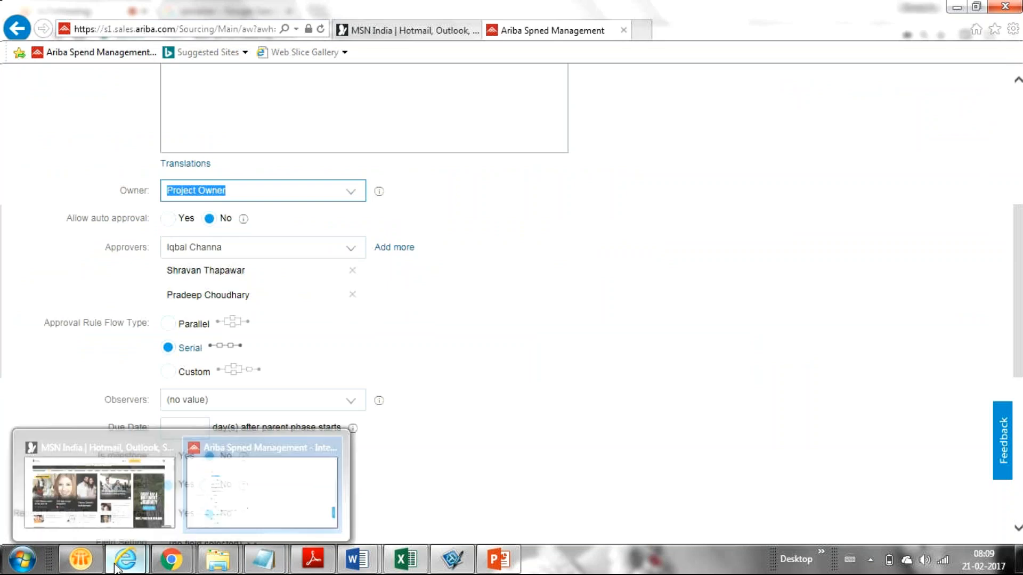
left_click(793, 290)
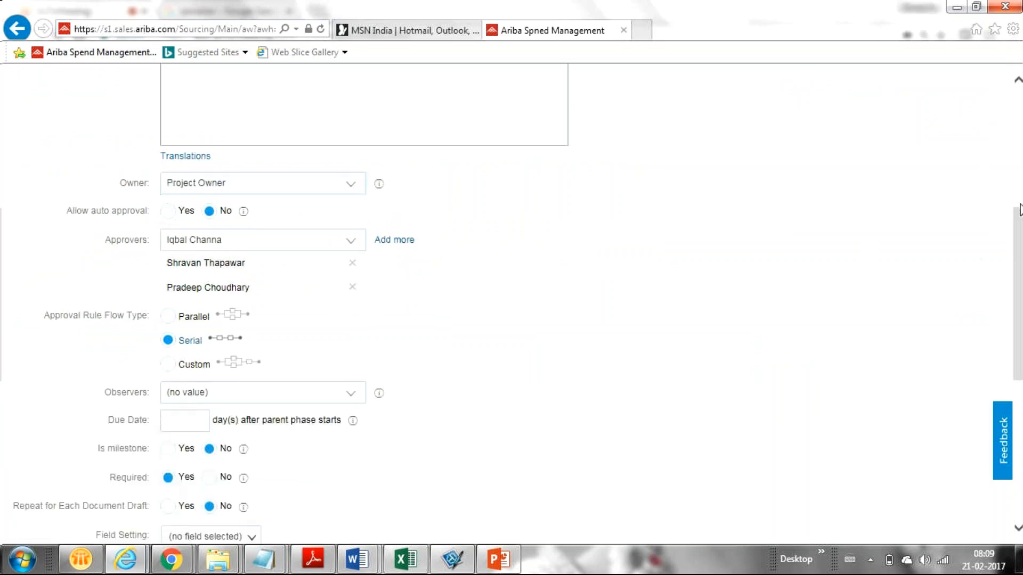
mouse_move(1017, 231)
left_mouse_down()
mouse_move(1018, 217)
mouse_move(1018, 243)
left_mouse_up()
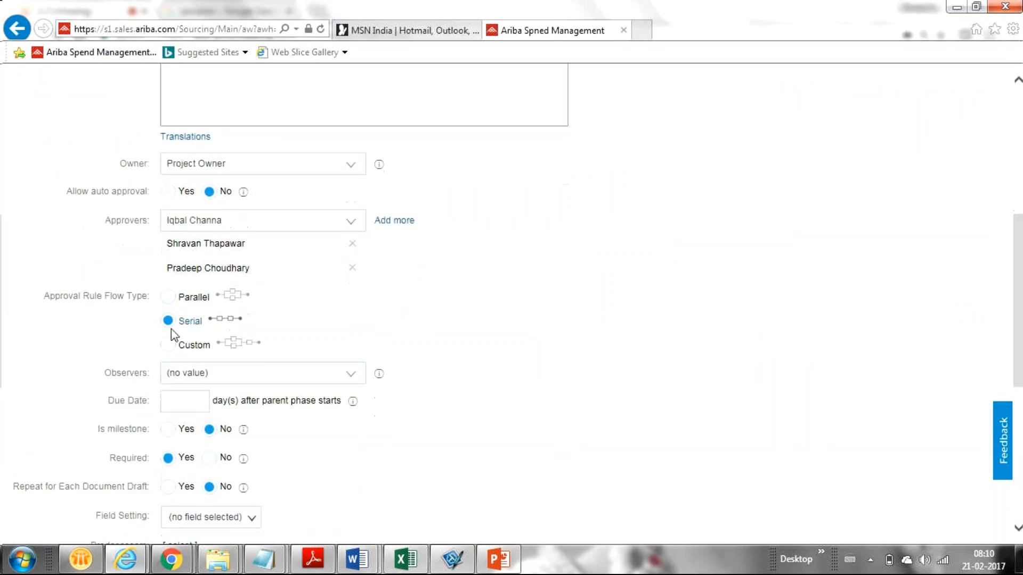
left_click(222, 318)
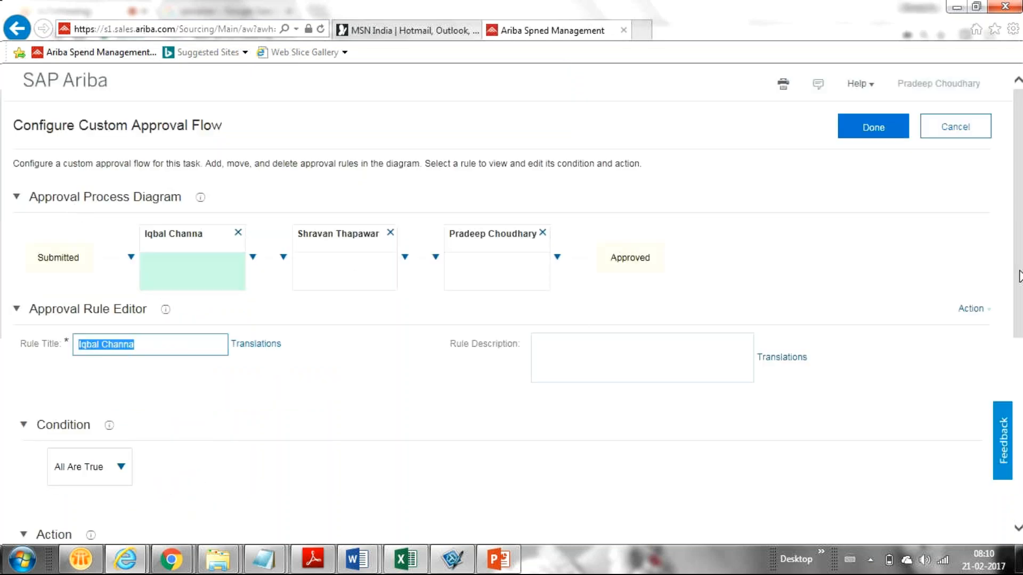
left_click_drag(1018, 276, 1020, 399)
left_click(121, 245)
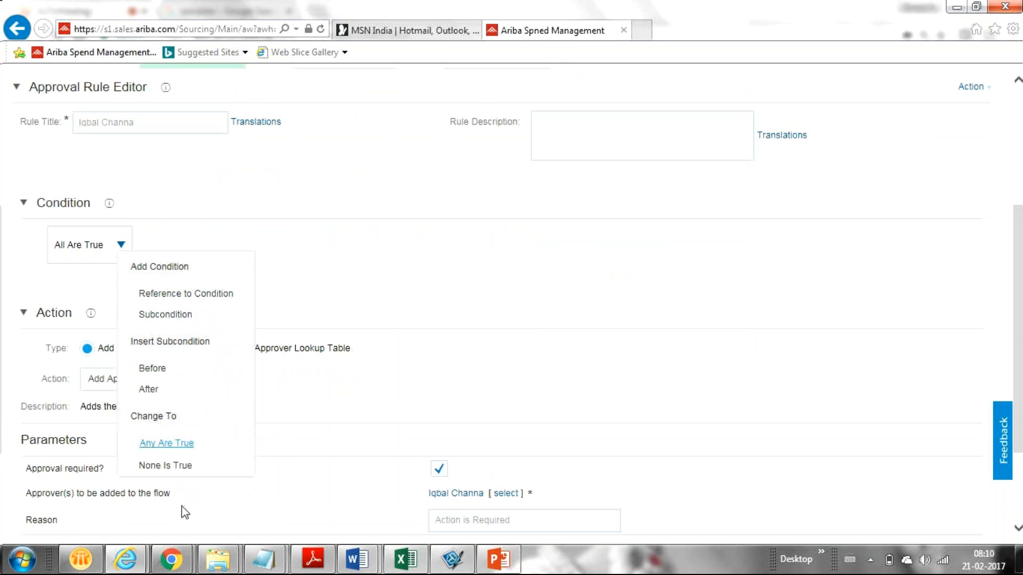
left_click(355, 253)
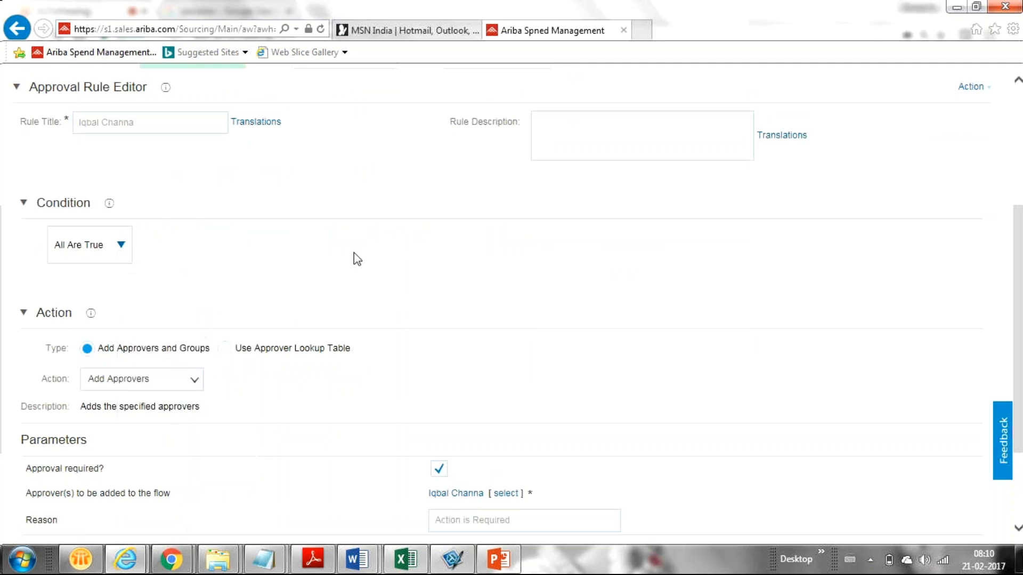
left_click(121, 246)
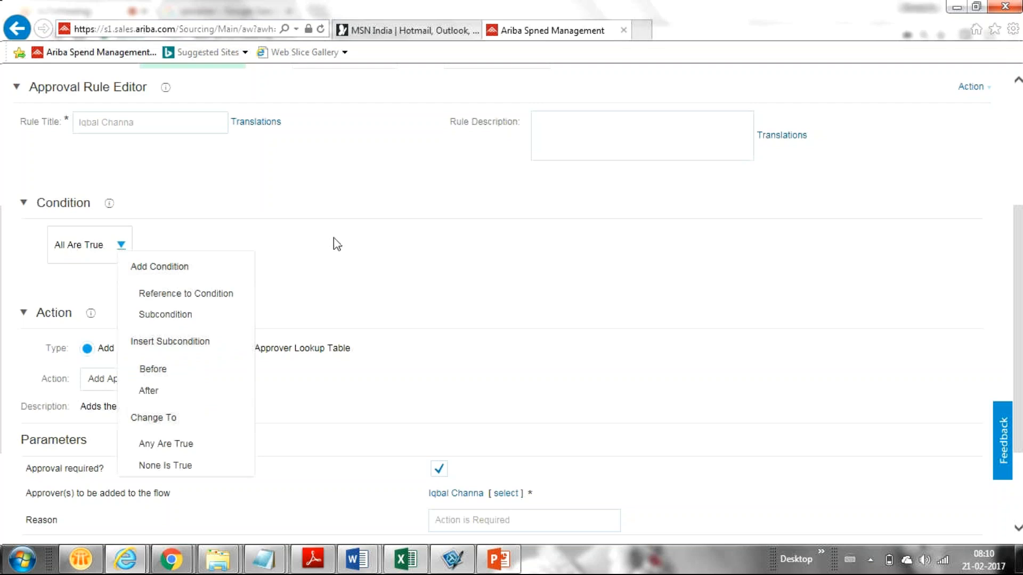
left_click(349, 266)
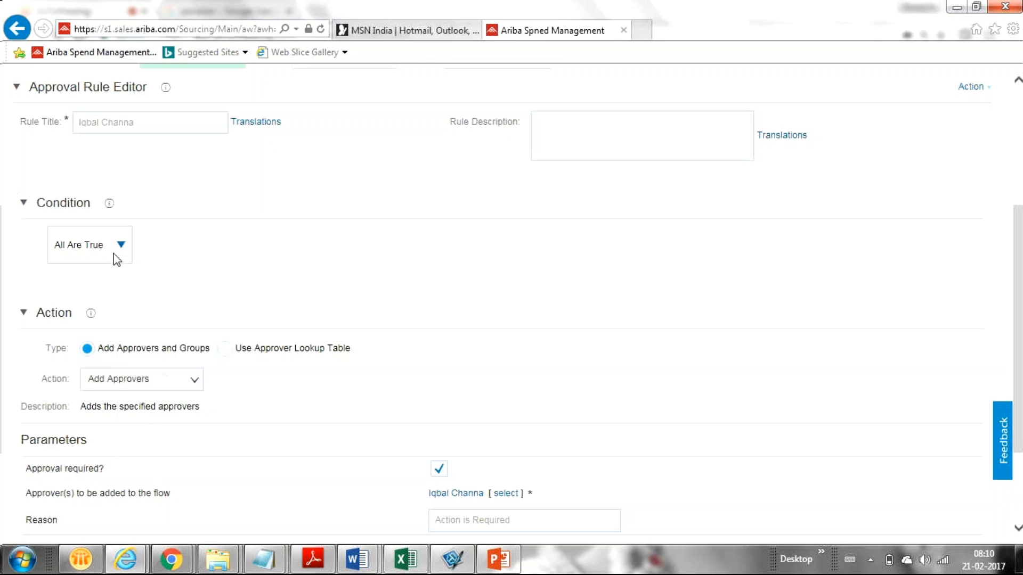
left_click_drag(1018, 347, 993, 277)
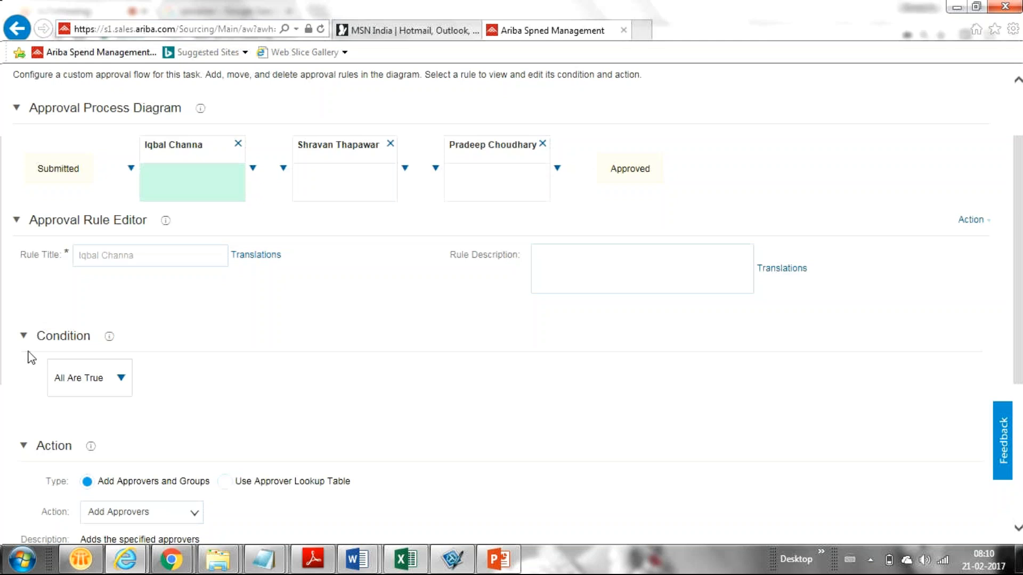
scroll(31, 358, "down", 2)
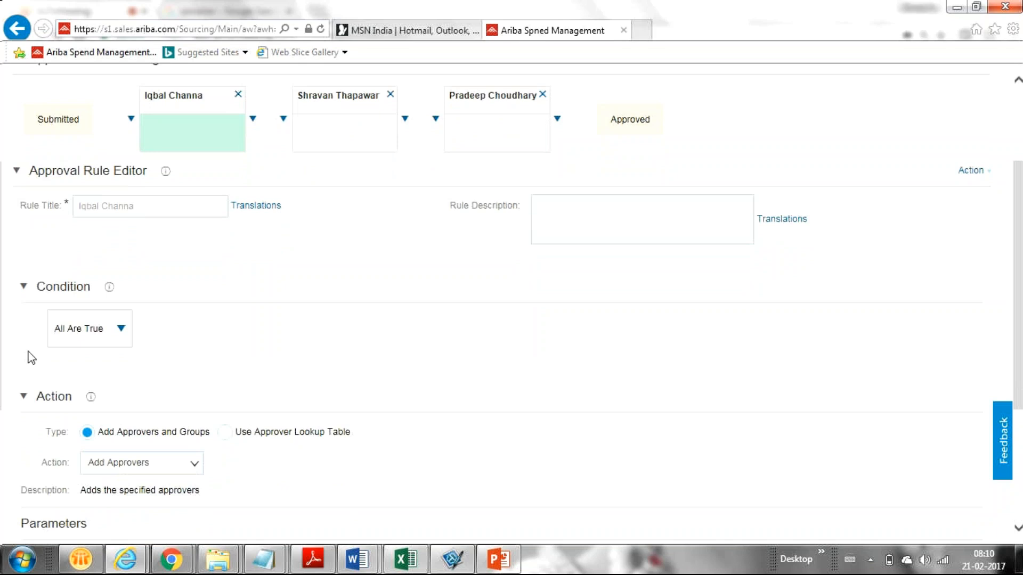
left_click(120, 329)
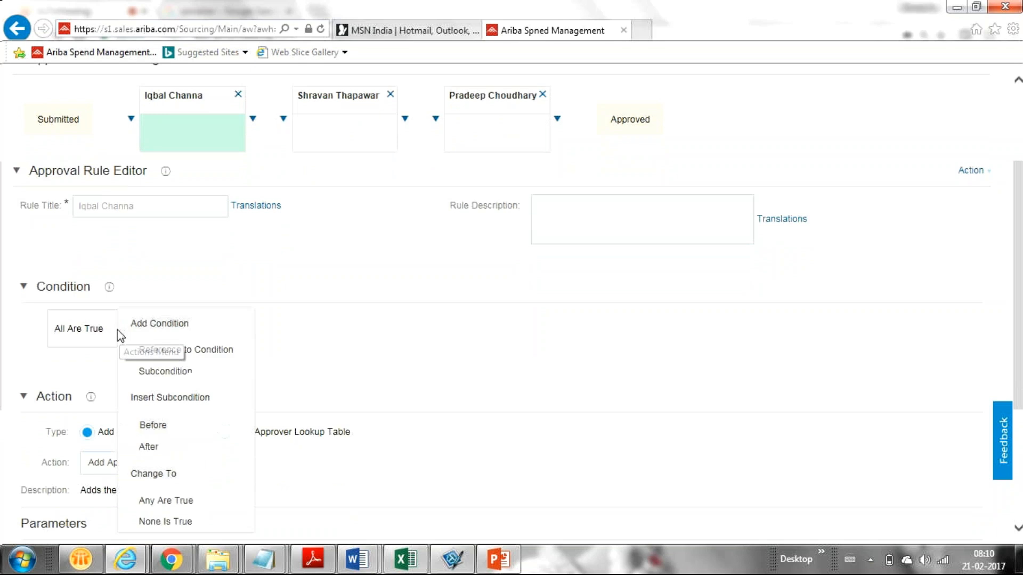
left_click(526, 363)
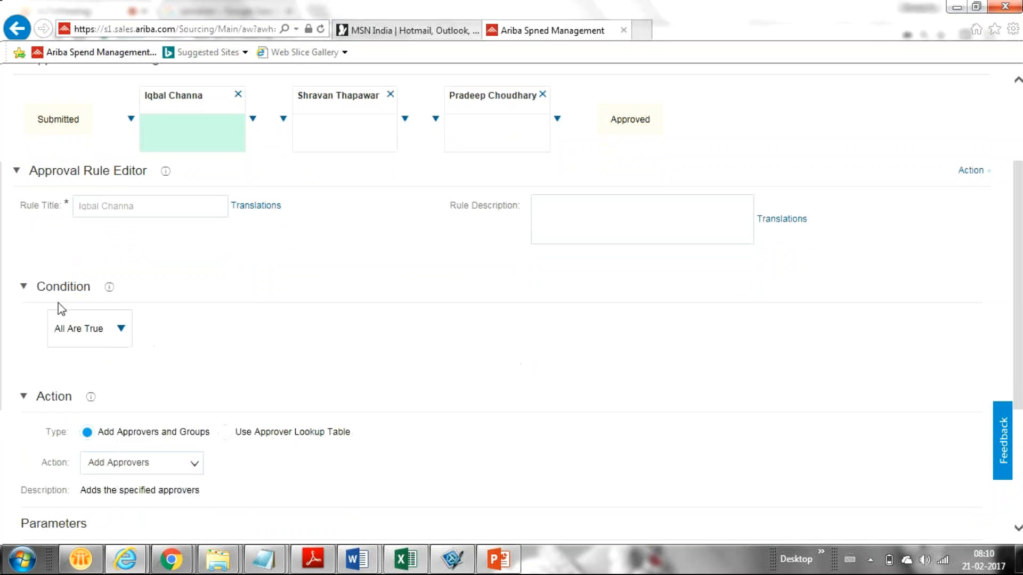
left_click(122, 330)
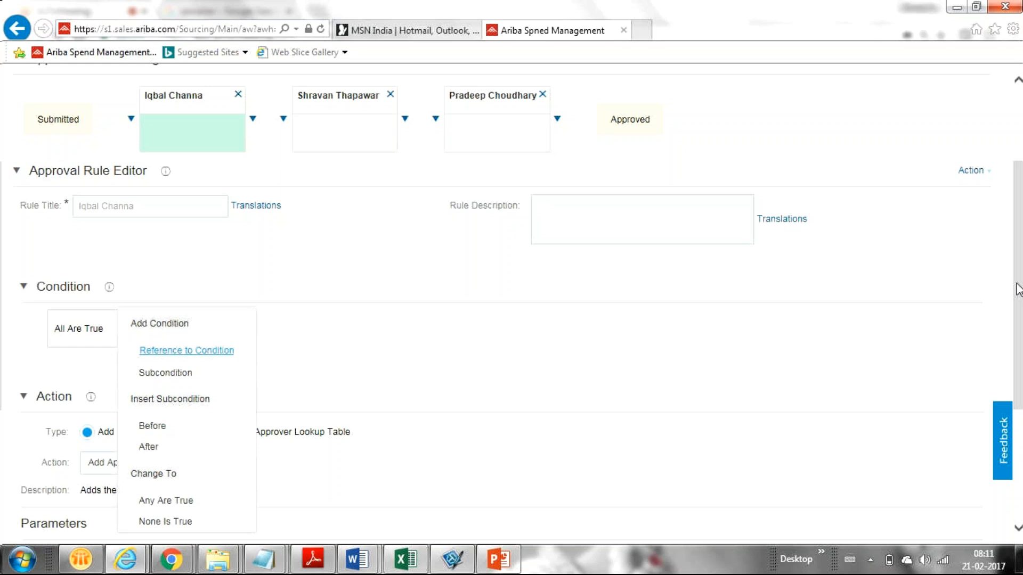
left_click(1017, 290)
left_click_drag(1017, 289, 1007, 280)
left_click(121, 341)
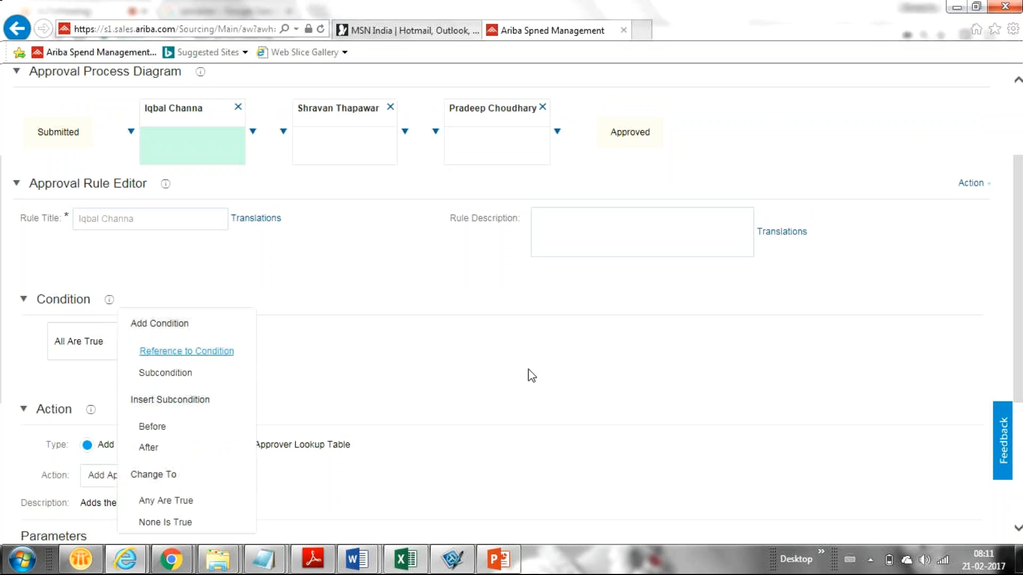
left_click(343, 381)
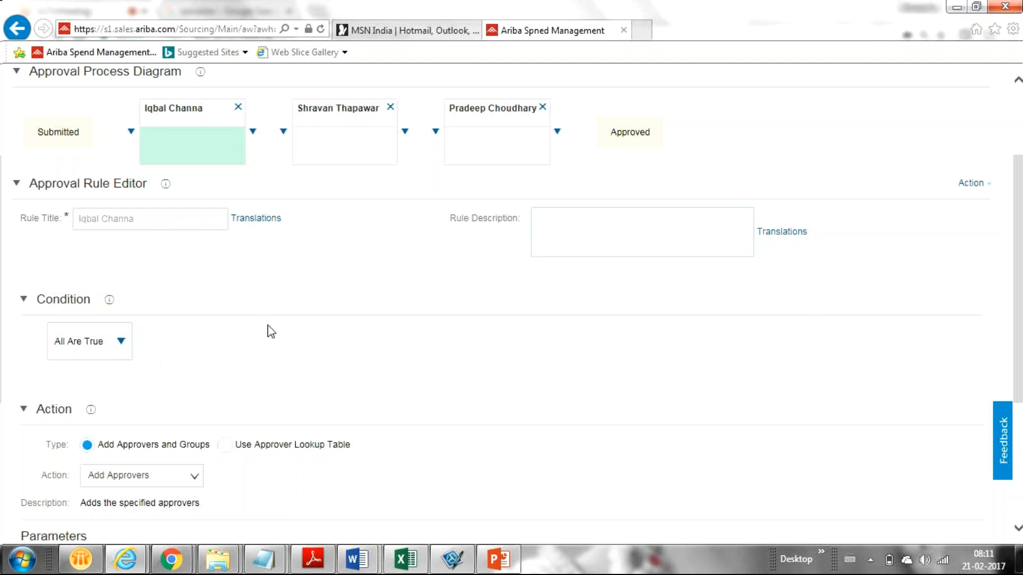
left_click(122, 344)
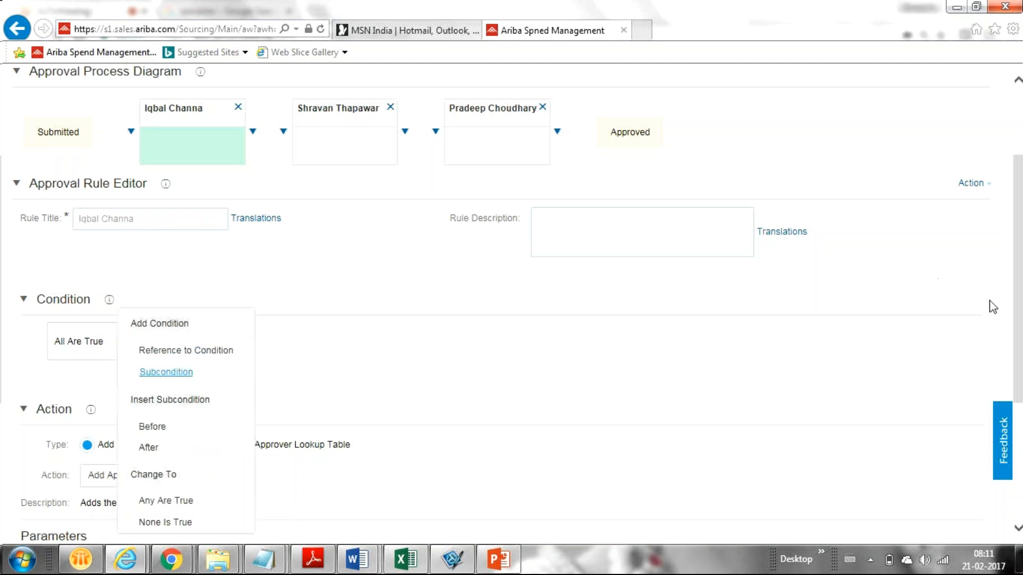
left_click(1019, 303)
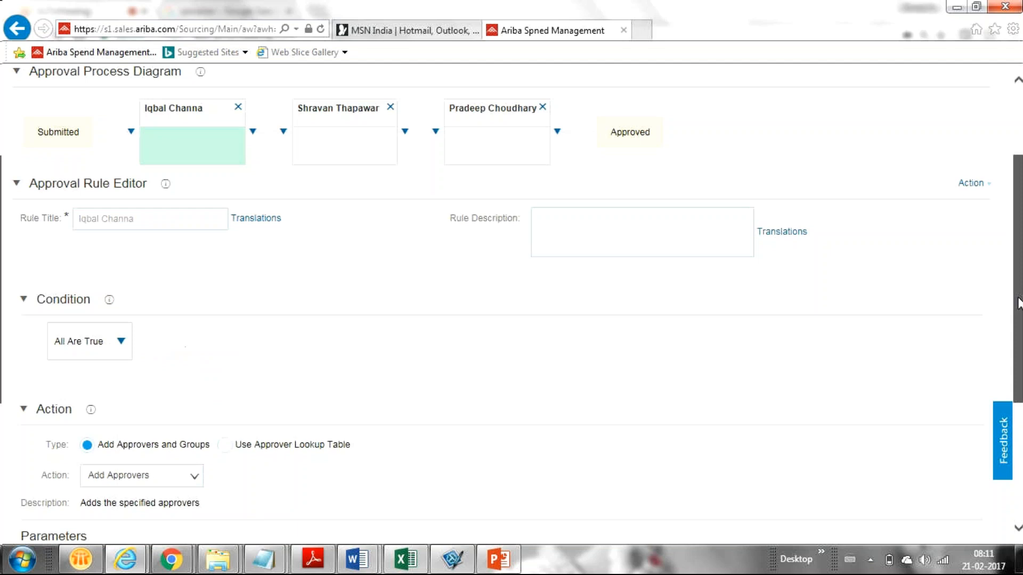
scroll(1007, 320, "down", 2)
scroll(999, 331, "up", 1)
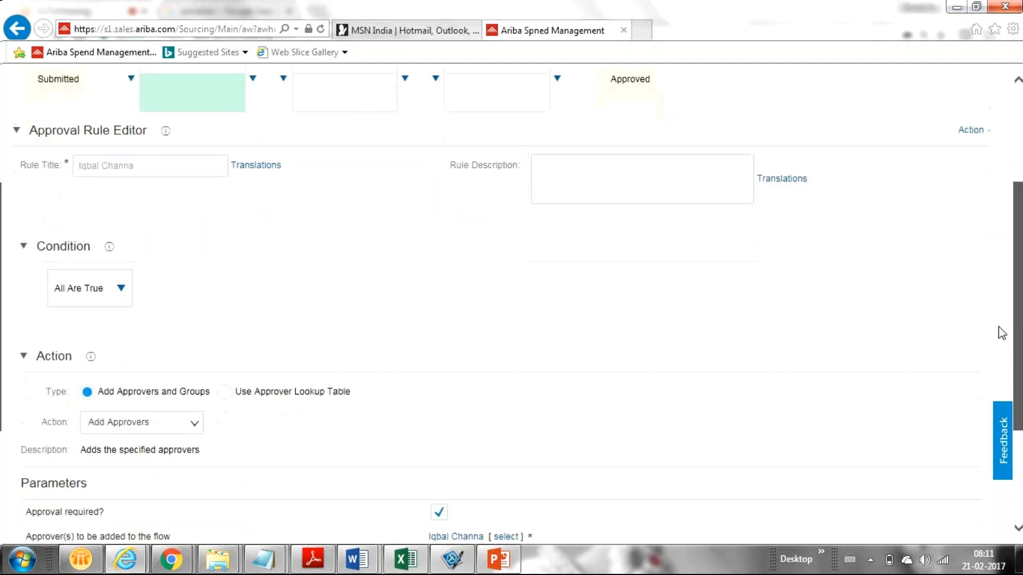
scroll(989, 324, "up", 2)
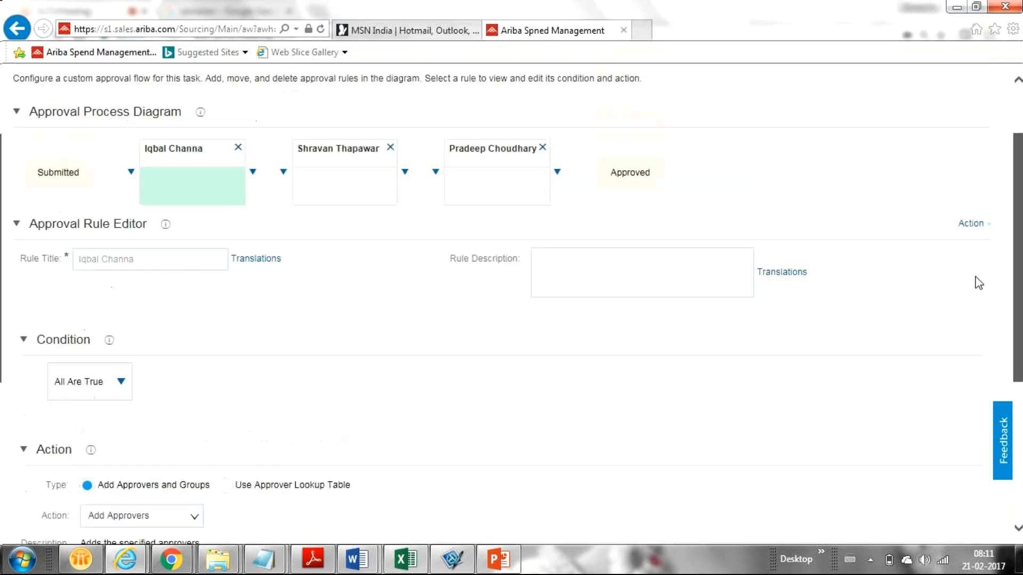
Accept the serial custom approval flow with its three approvers and return to the Approval For Award task form
scroll(967, 268, "up", 1)
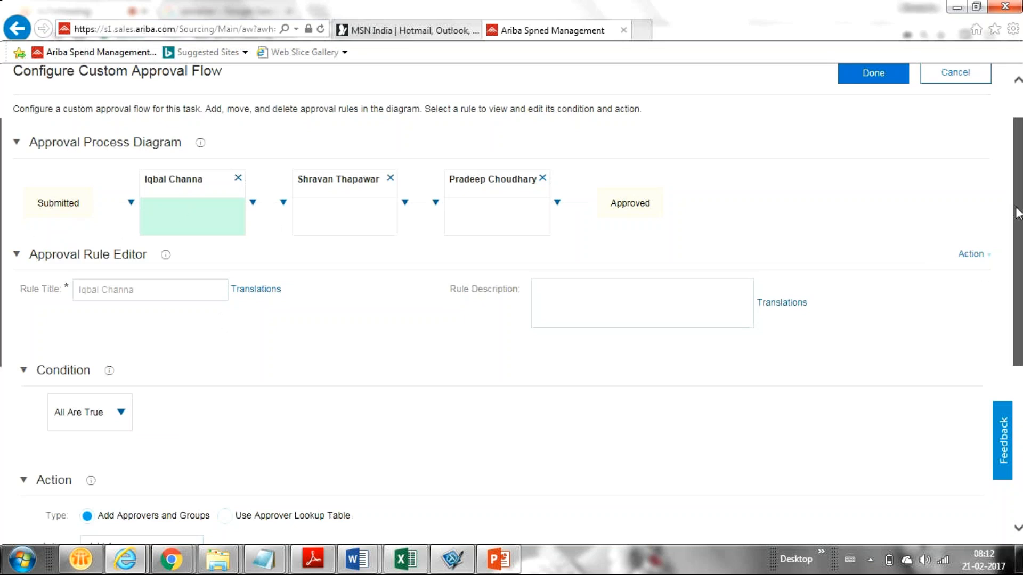
left_click_drag(1016, 207, 760, 101)
left_click_drag(1018, 216, 1018, 195)
left_click(873, 131)
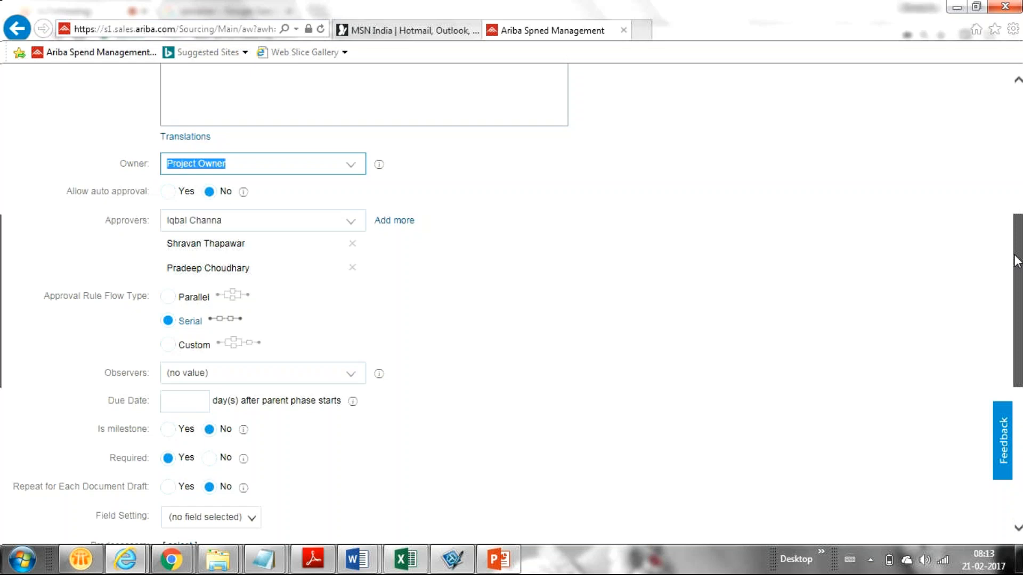
Scroll down the Select Approvers form past owner, auto approval and rank 20 to Field Setting
scroll(1016, 260, "up", 2)
left_click_drag(1015, 259, 963, 127)
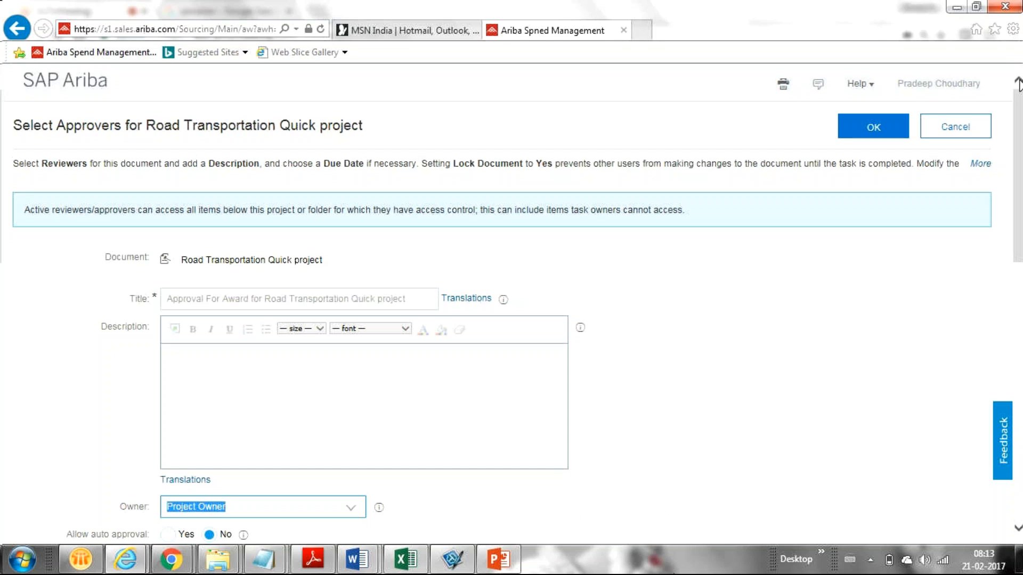
left_click_drag(1017, 130, 806, 239)
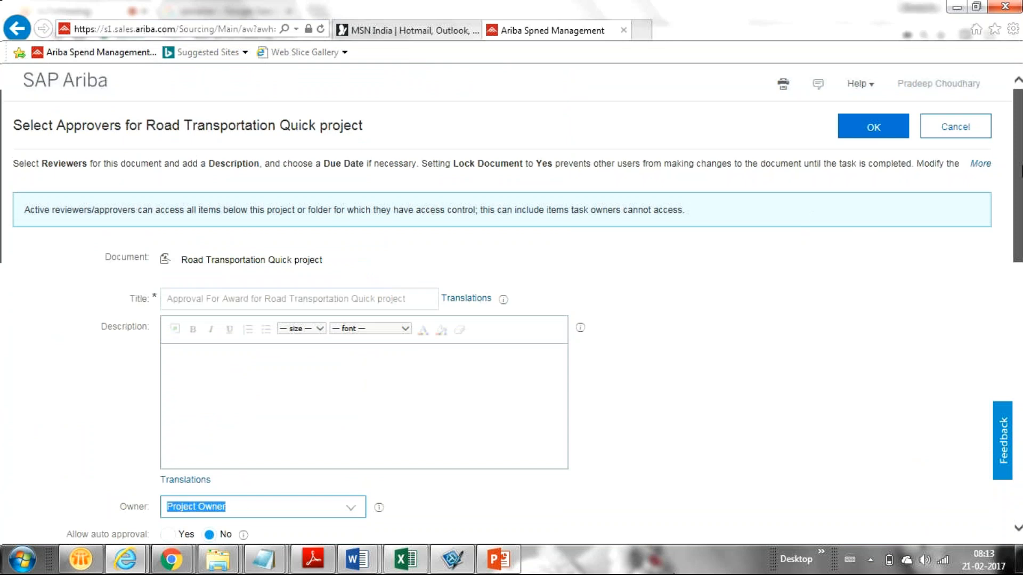
left_click_drag(1017, 173, 913, 400)
Set the field setting to Process Status = Needs Approval and save the approval task with OK
left_click(252, 244)
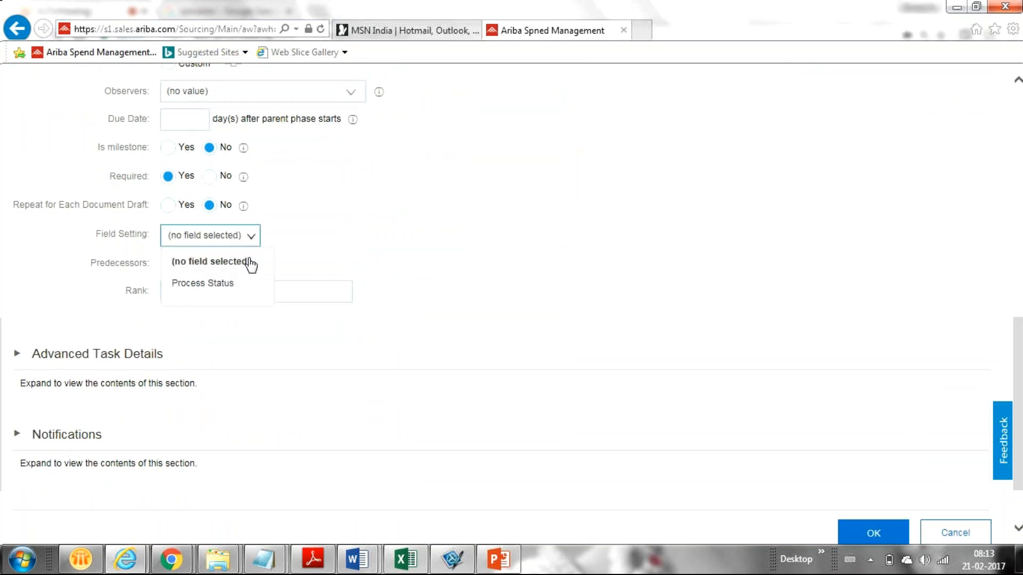
left_click(226, 287)
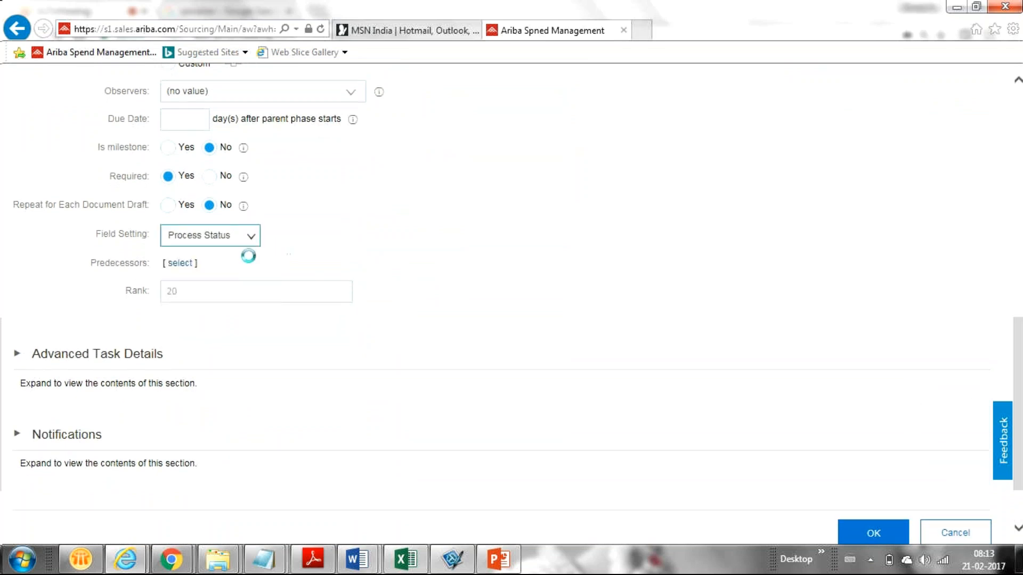
left_click(355, 241)
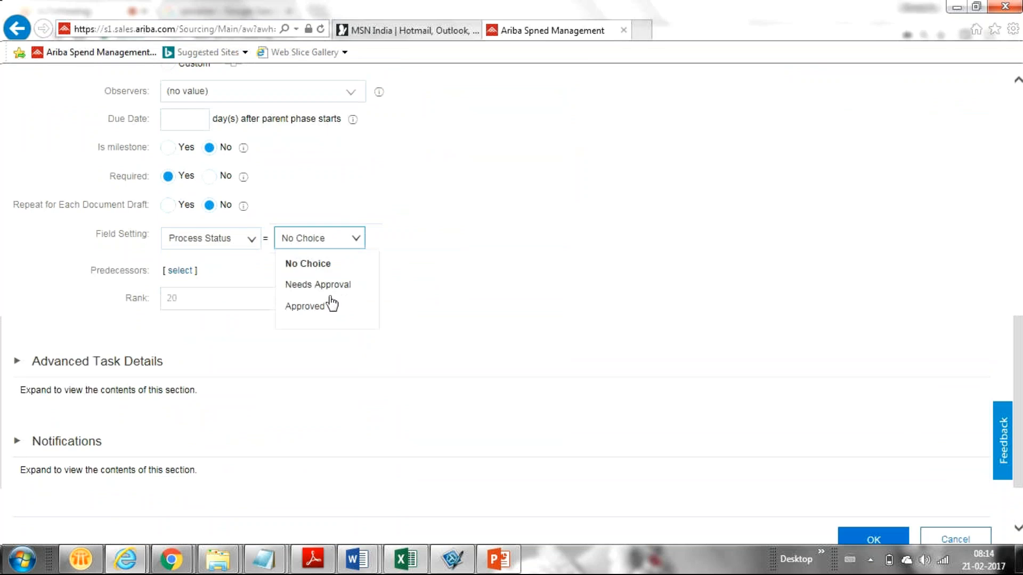
left_click(338, 288)
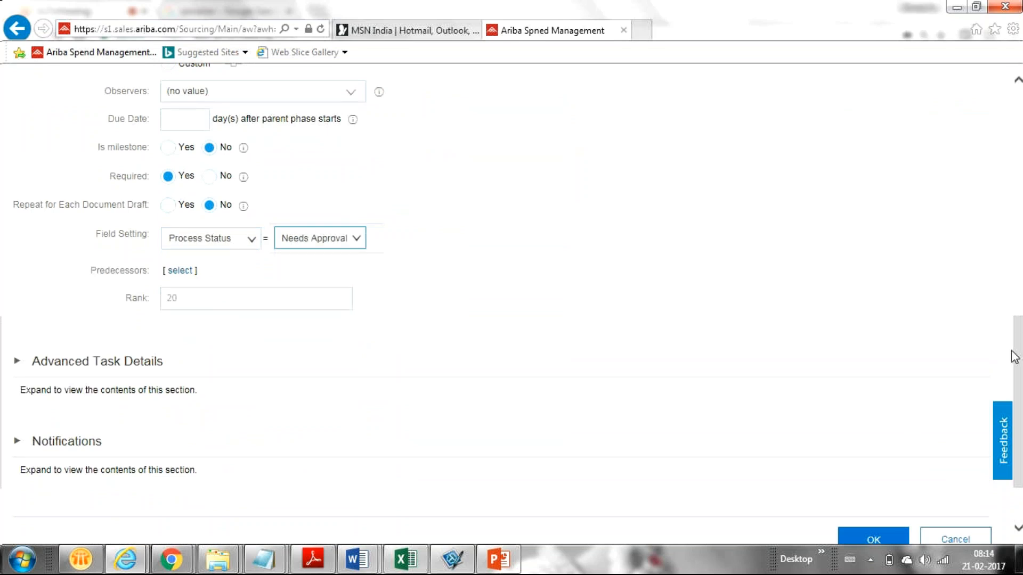
left_click_drag(1017, 356, 878, 132)
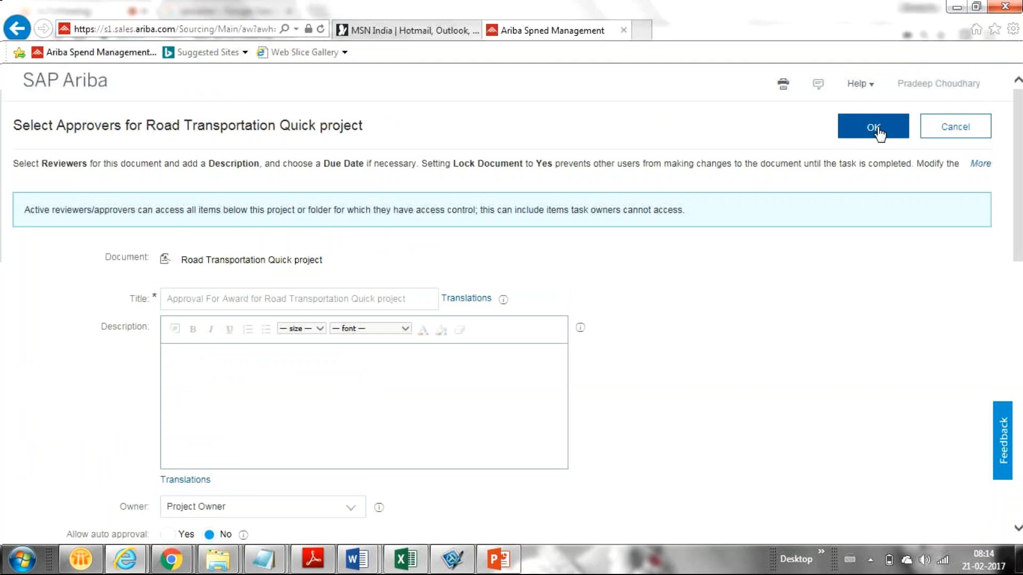
left_click(874, 127)
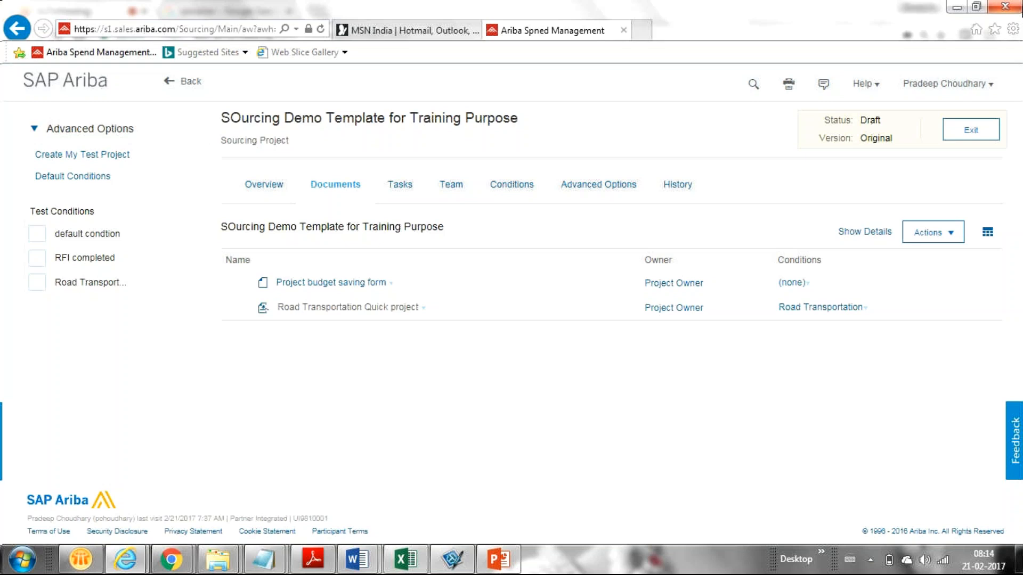
left_click(174, 85)
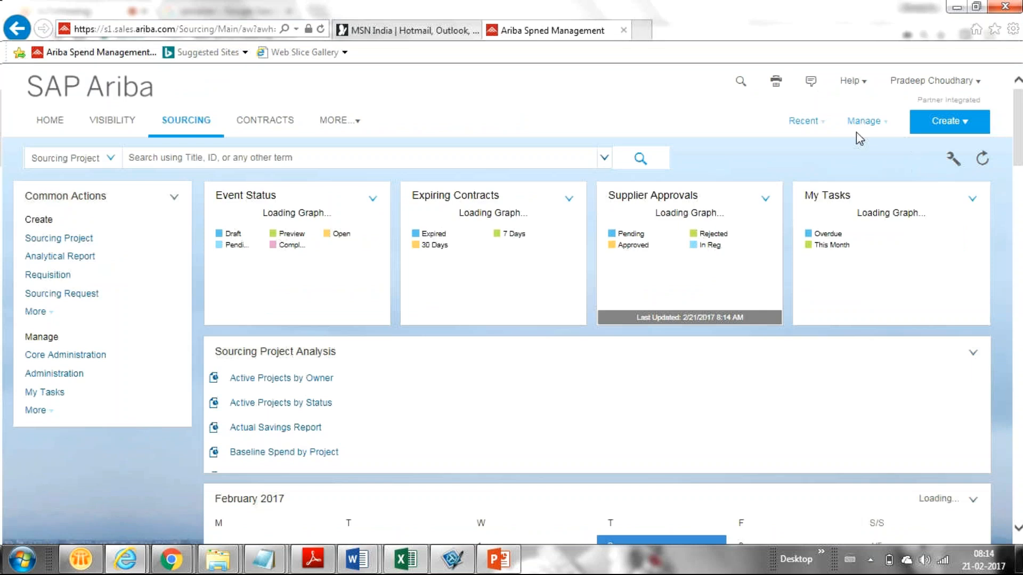
left_click(855, 127)
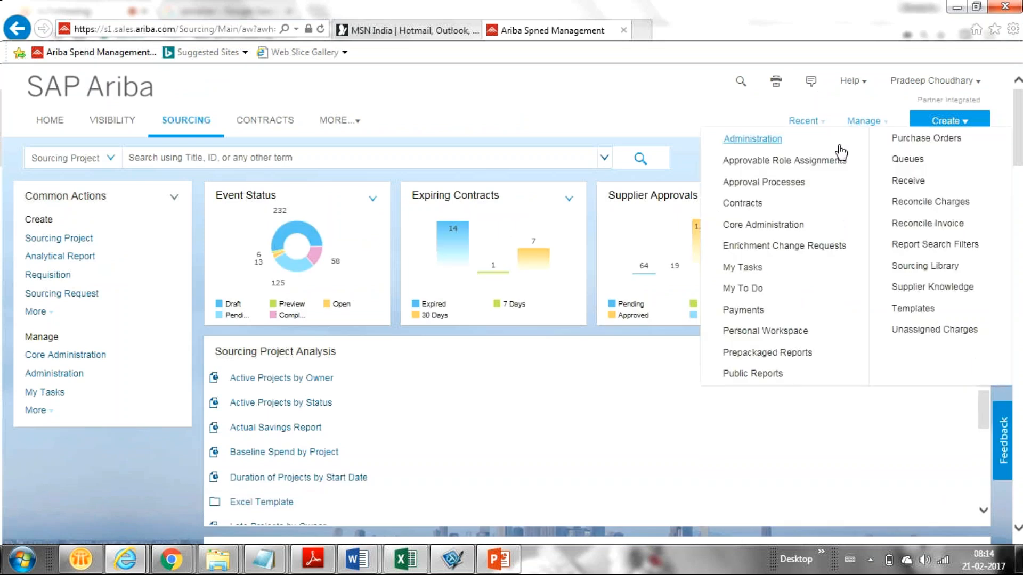
left_click(783, 182)
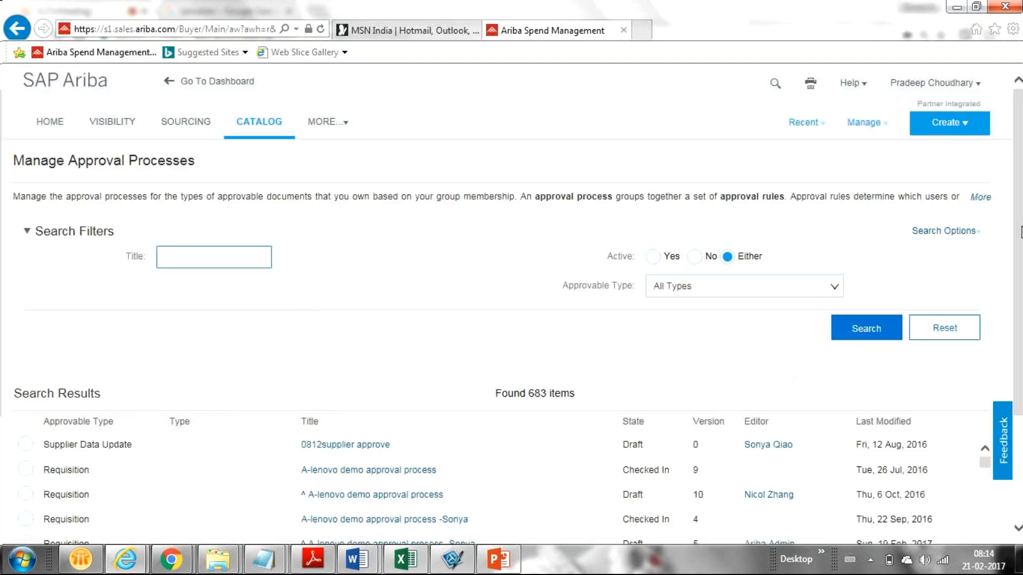
left_click_drag(1020, 232, 1018, 336)
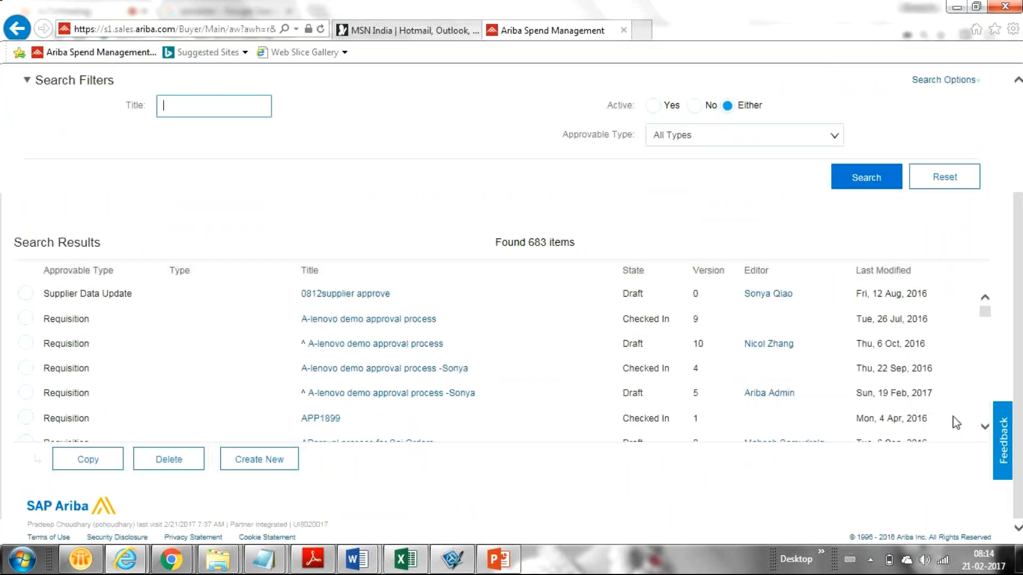
left_click(985, 429)
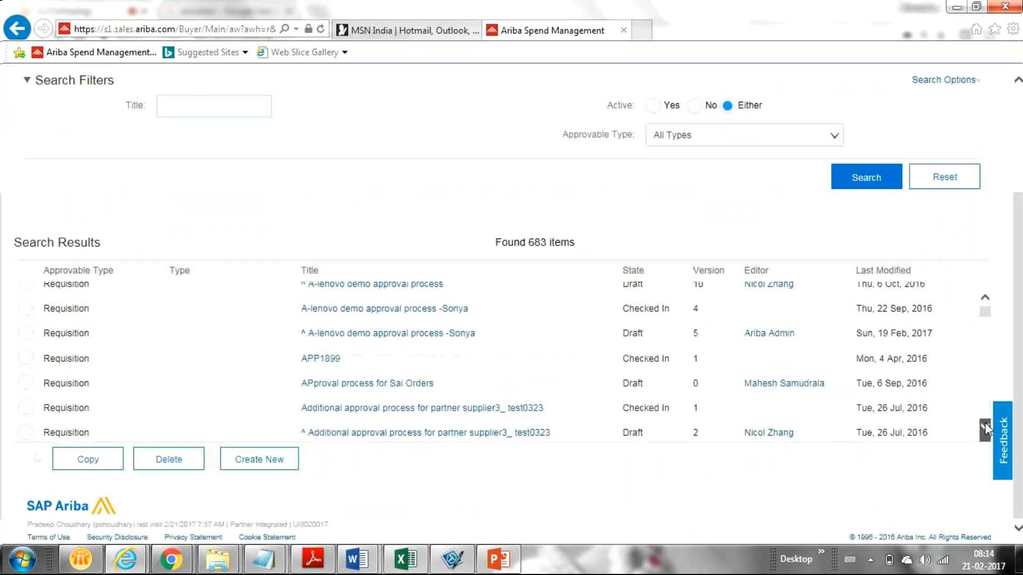
left_click(986, 423)
left_click(985, 423)
left_click(985, 423)
left_click(986, 423)
left_click(986, 423)
left_click(985, 423)
left_click(985, 423)
left_click(985, 423)
left_click(986, 423)
left_click(986, 423)
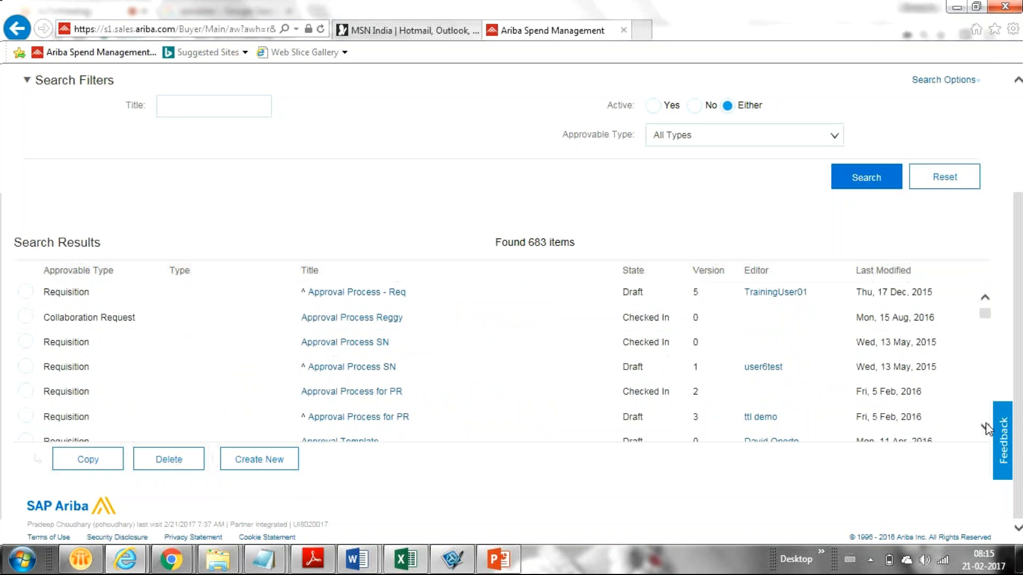
left_click(985, 423)
left_click(985, 423)
left_click(986, 423)
left_click(986, 423)
left_click(986, 423)
left_click(986, 423)
left_click(985, 423)
left_click(985, 423)
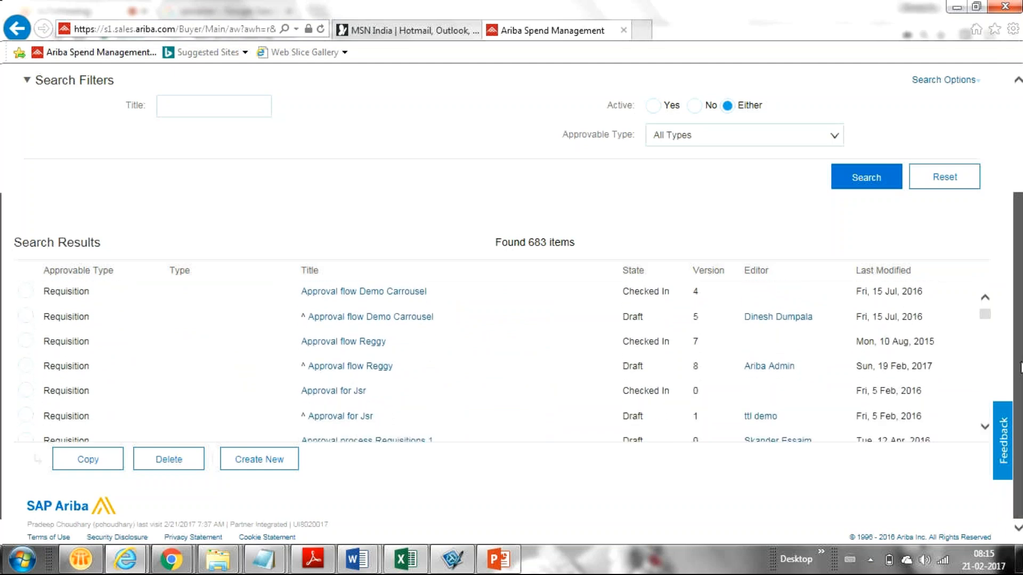
left_click_drag(1019, 367, 1015, 346)
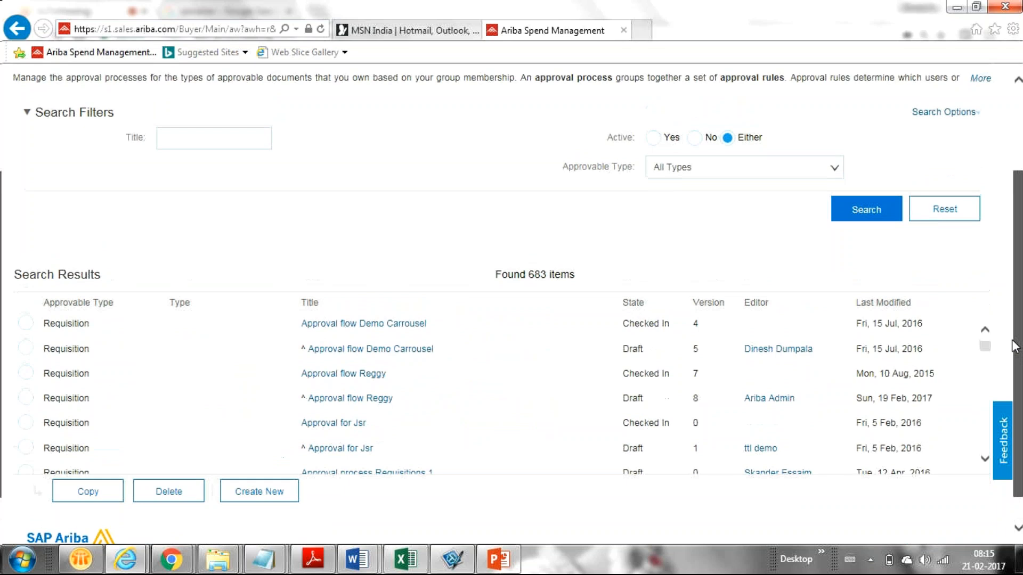
scroll(1015, 347, "down", 1)
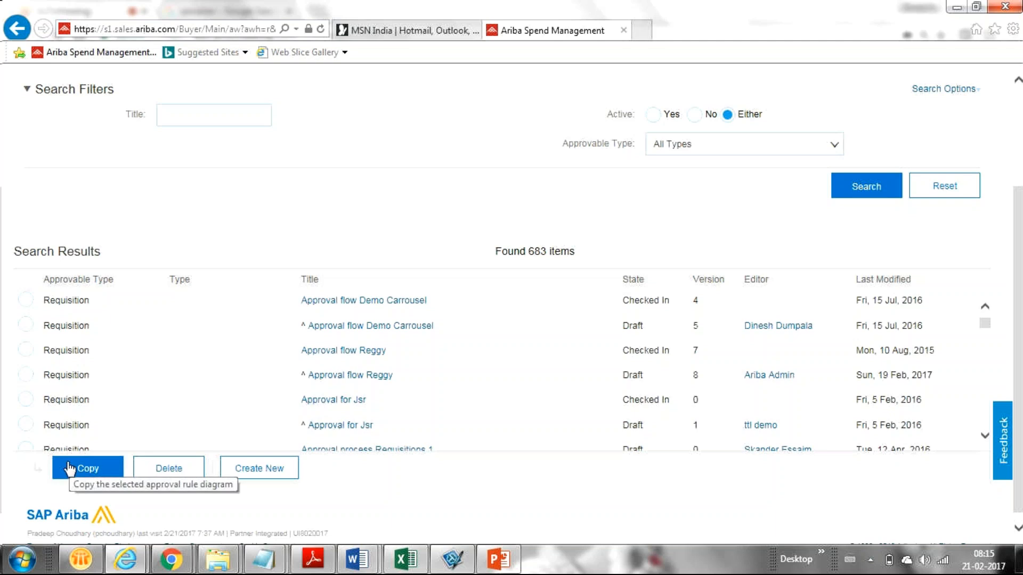
Create an approval process titled 'Approval flow for my Organization Auction' with approvable type Sourcing Request
left_click(270, 478)
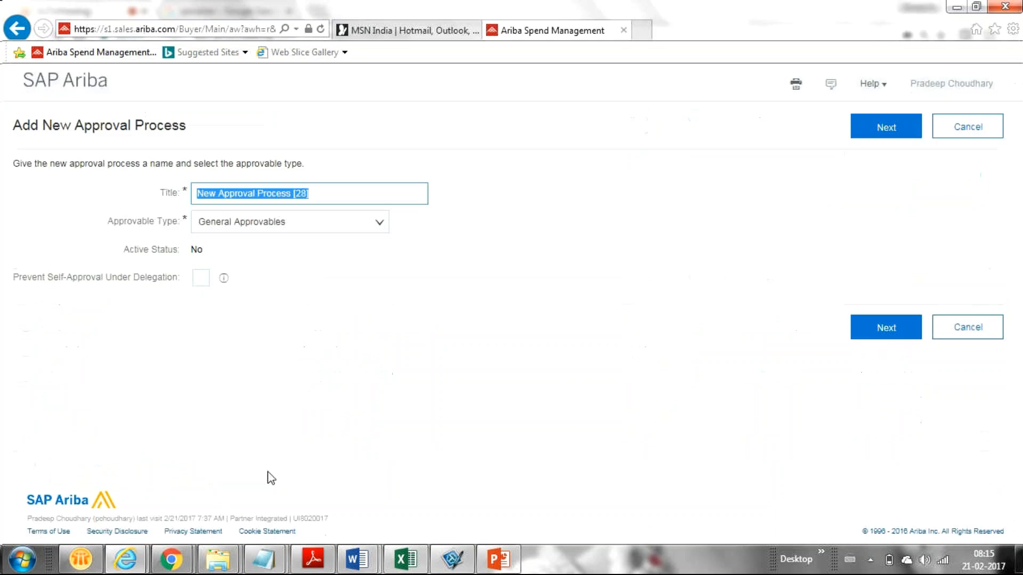
type("App")
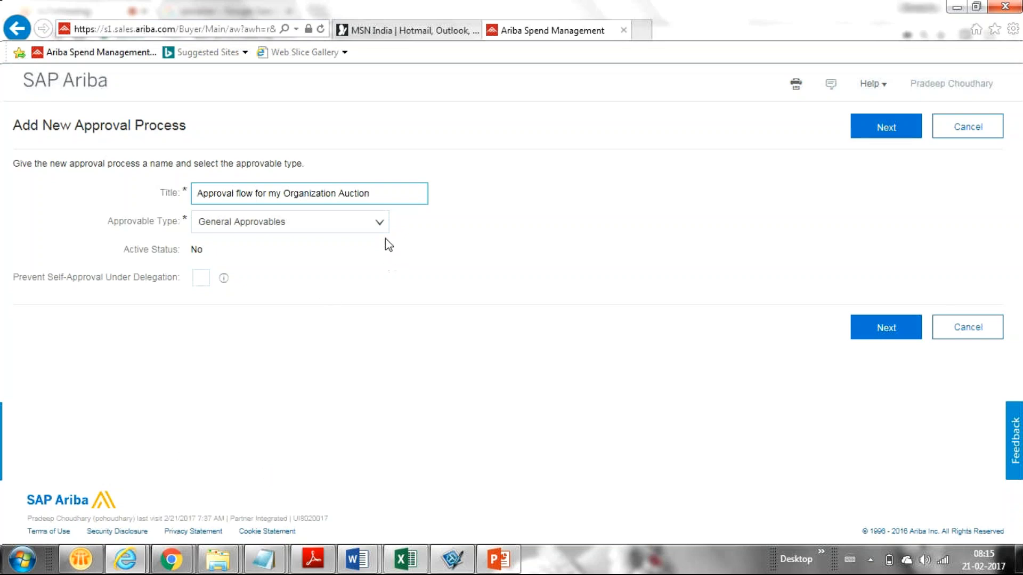
left_click(375, 226)
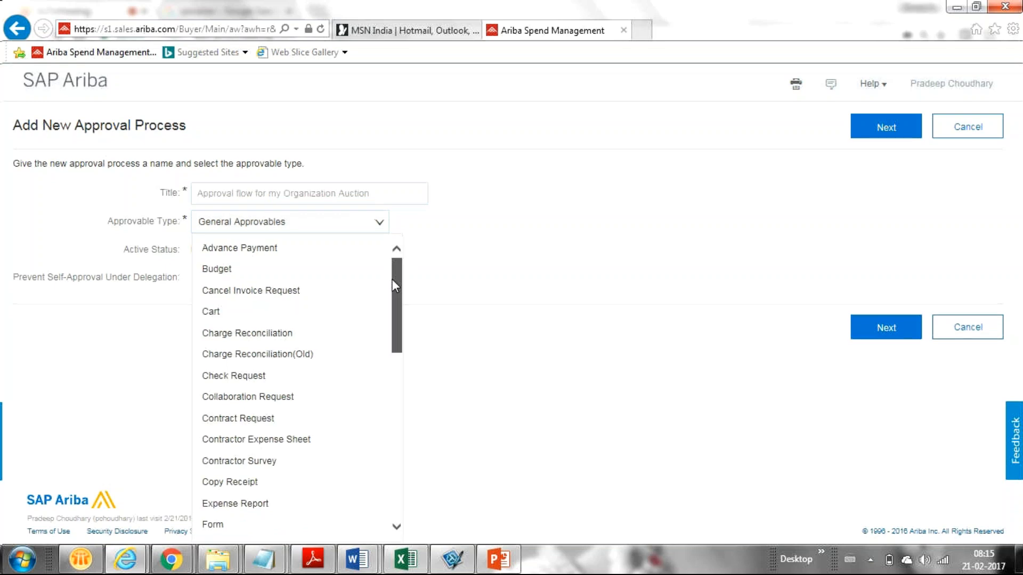
left_click_drag(395, 281, 367, 414)
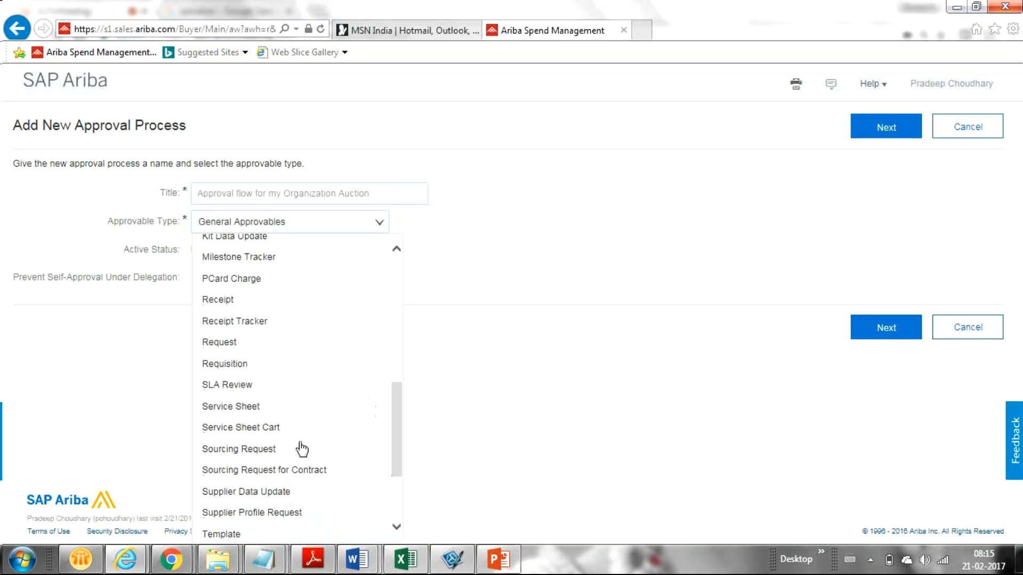
left_click(290, 457)
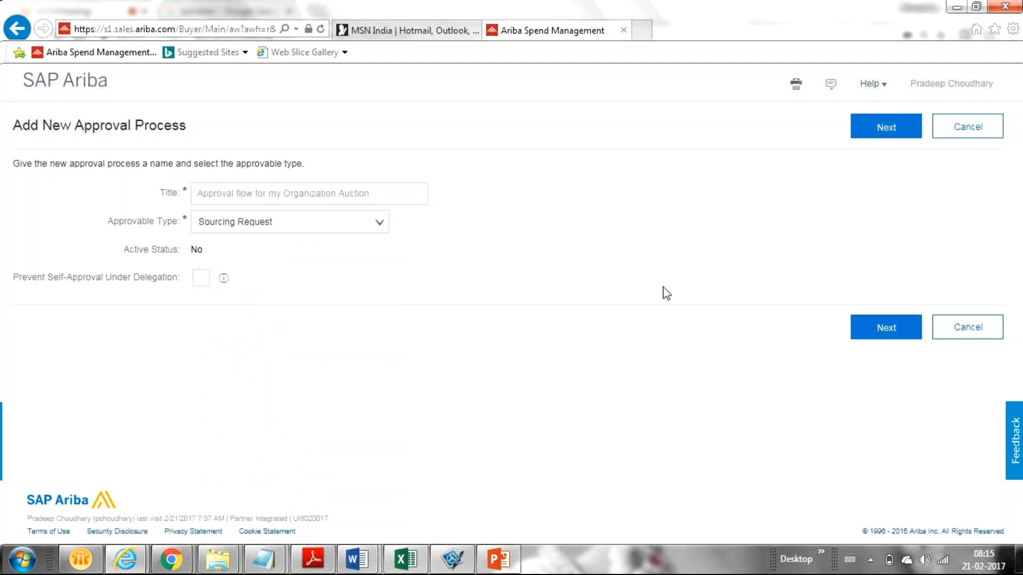
left_click(877, 338)
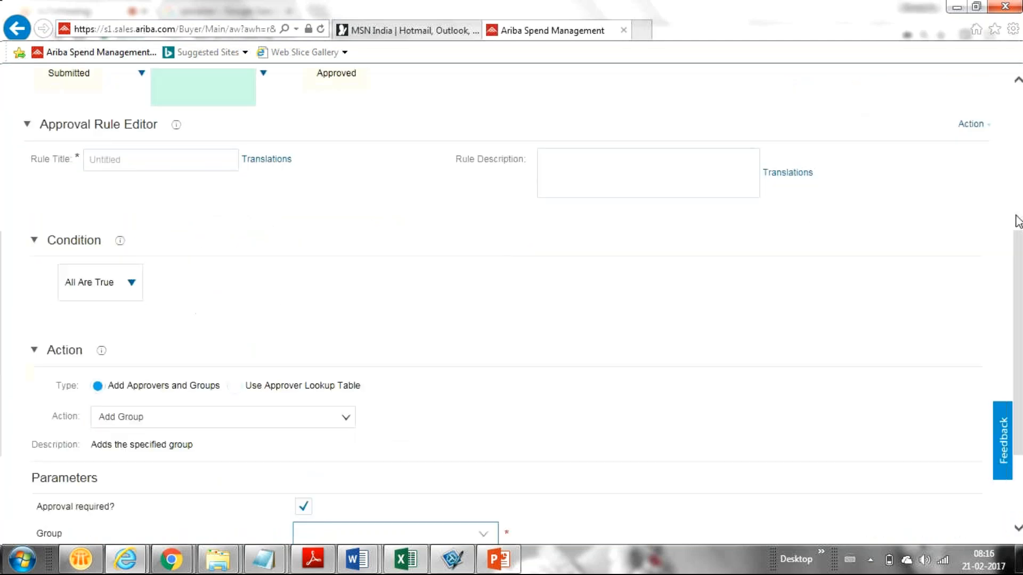
Scroll through the Approval Rules tab to review the Untitled rule between Submitted and Approved
left_click_drag(1019, 261, 995, 205)
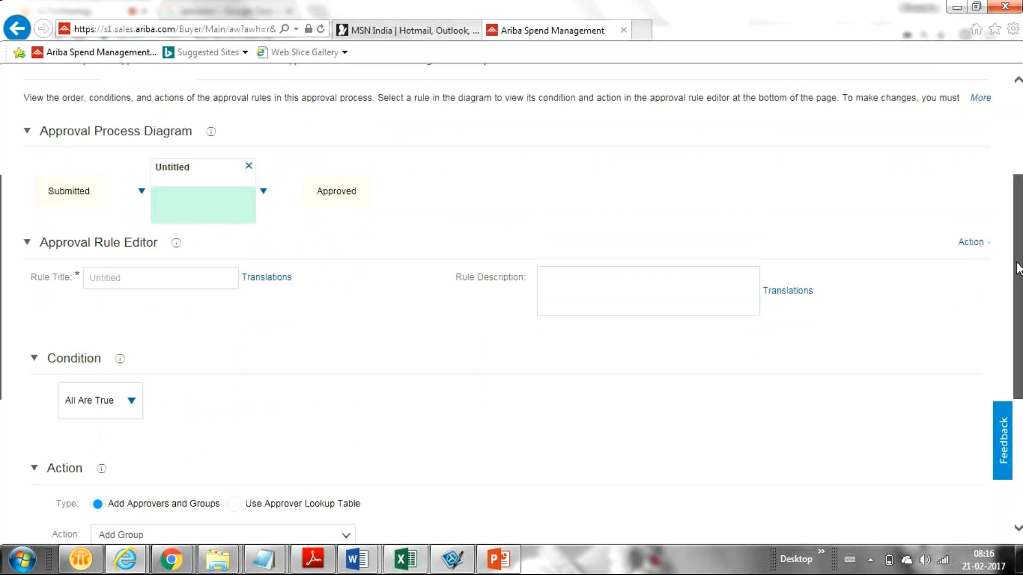
left_click_drag(1018, 268, 1017, 433)
scroll(968, 315, "up", 5)
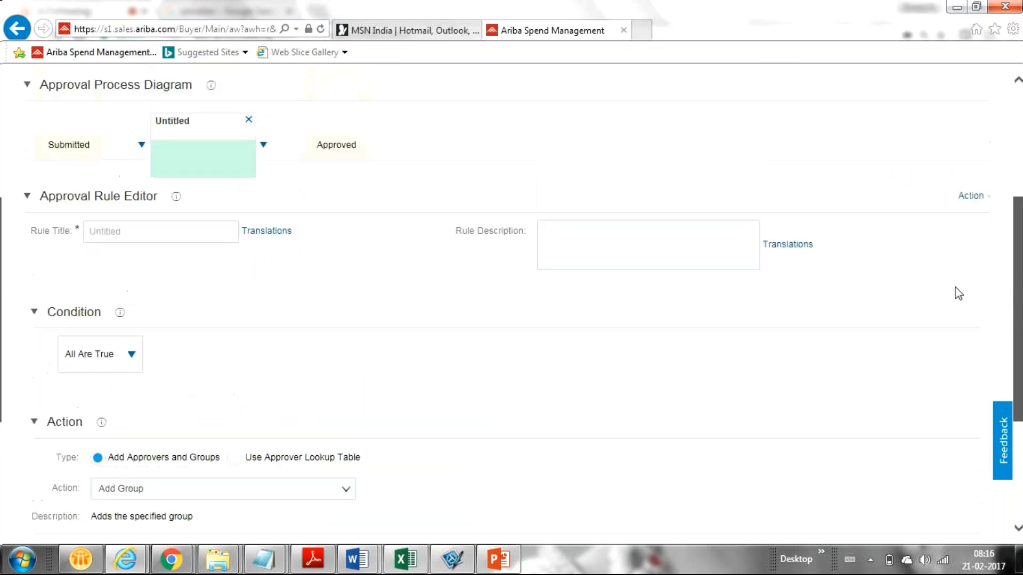
scroll(935, 267, "up", 3)
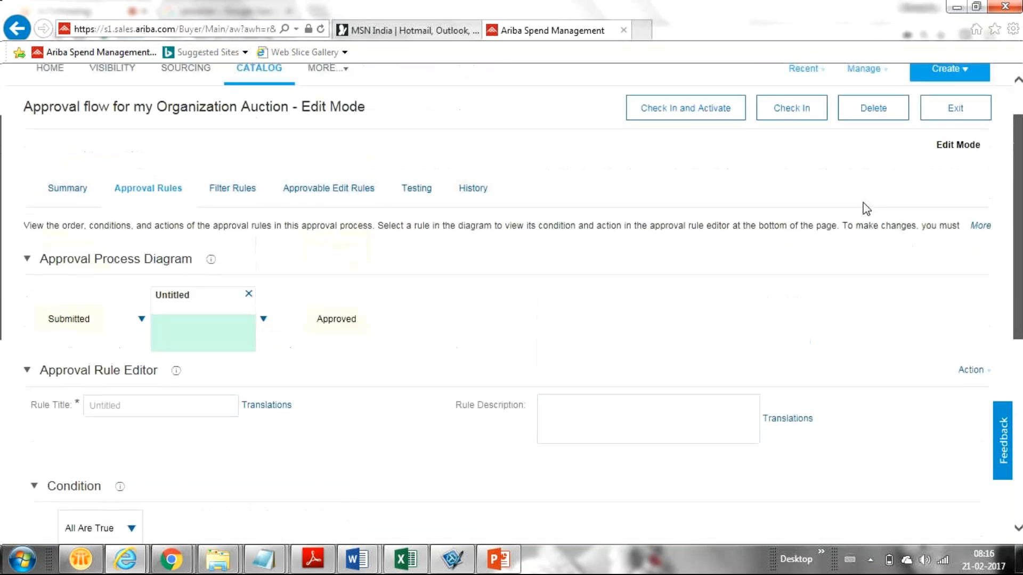
mouse_move(858, 202)
left_mouse_down()
mouse_move(846, 193)
mouse_move(861, 206)
mouse_move(876, 197)
left_mouse_up()
left_click_drag(1018, 213, 863, 218)
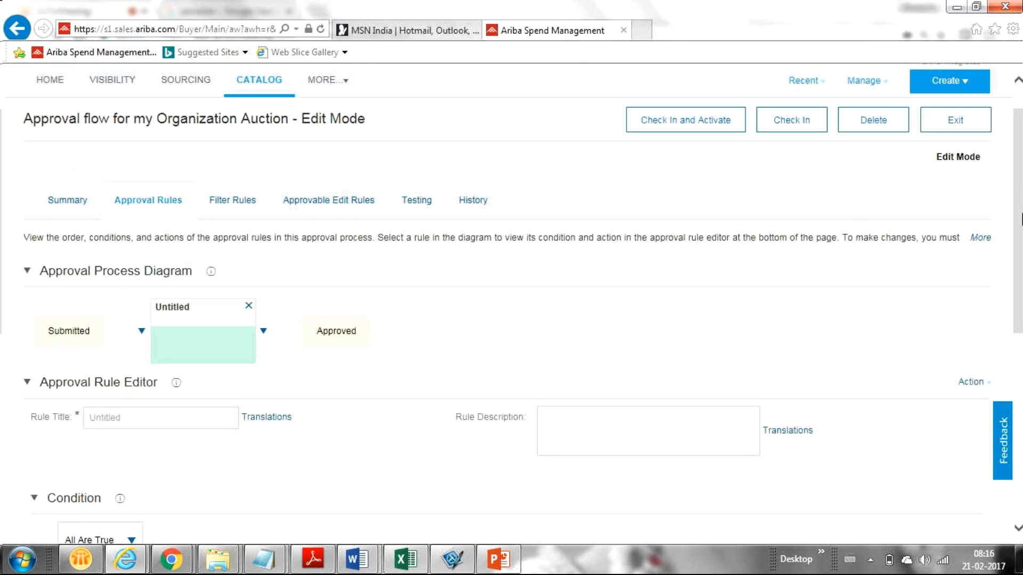
left_click_drag(1018, 218, 969, 188)
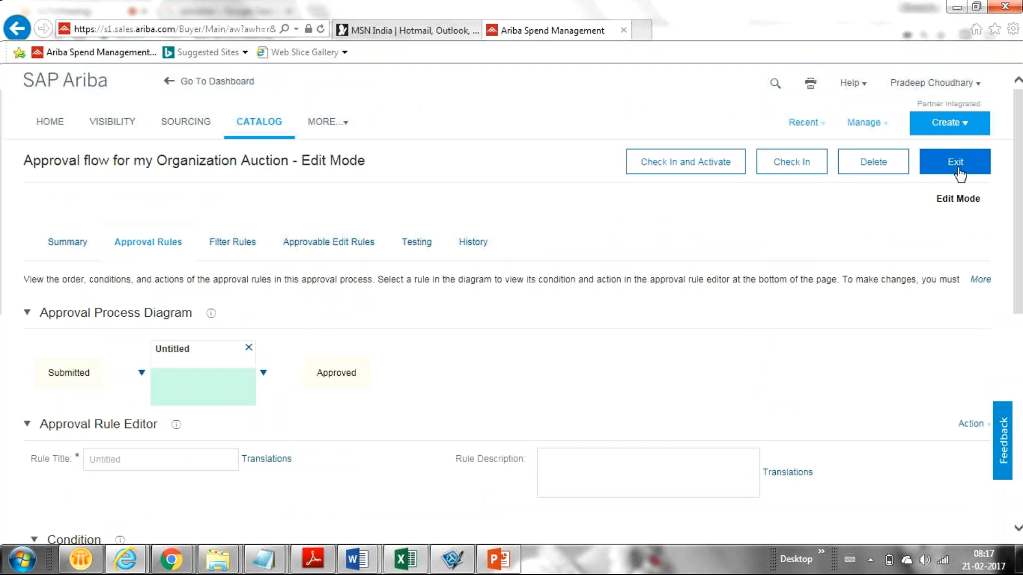
Exit the approval editor to the dashboard and reopen SOurcing Demo Template for Training Purpose from Recent
left_click(959, 174)
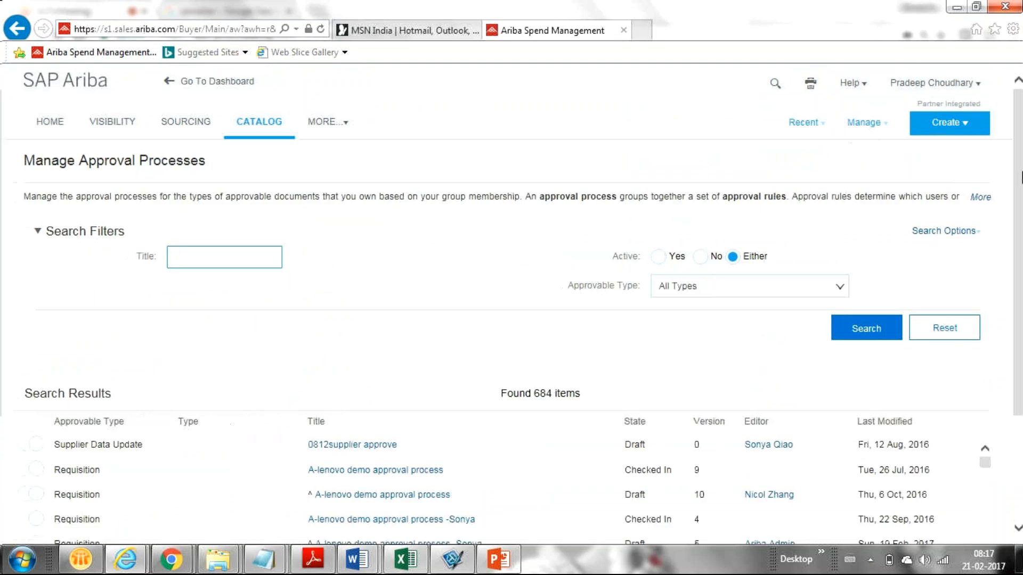
left_click(206, 85)
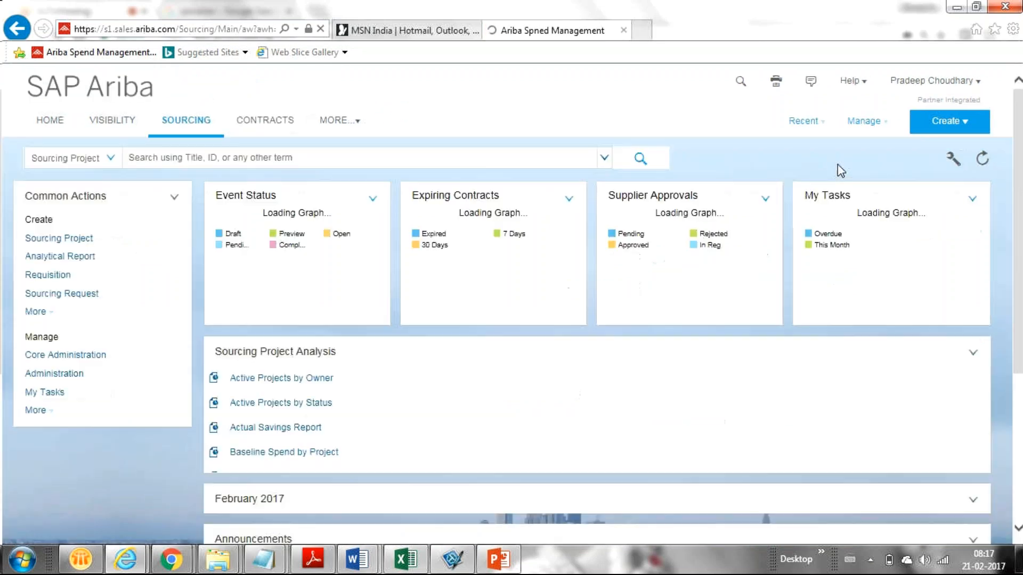
left_click(861, 126)
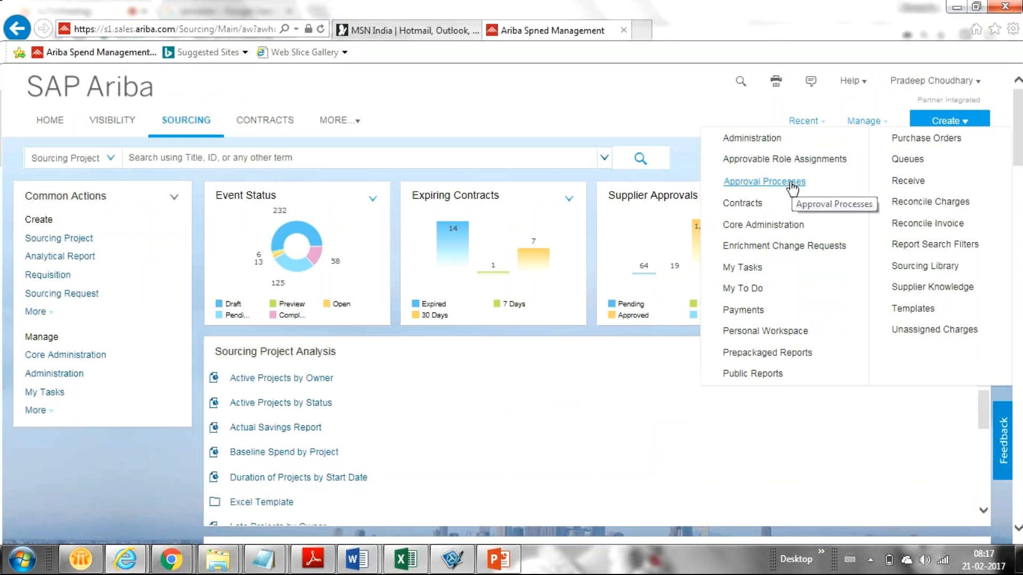
left_click(626, 106)
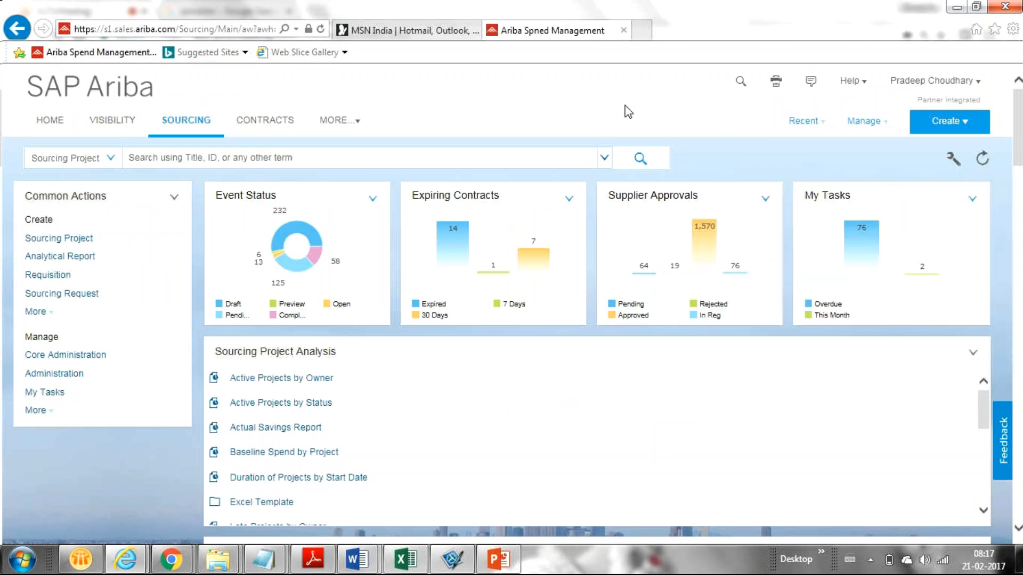
left_click(810, 124)
left_click(780, 139)
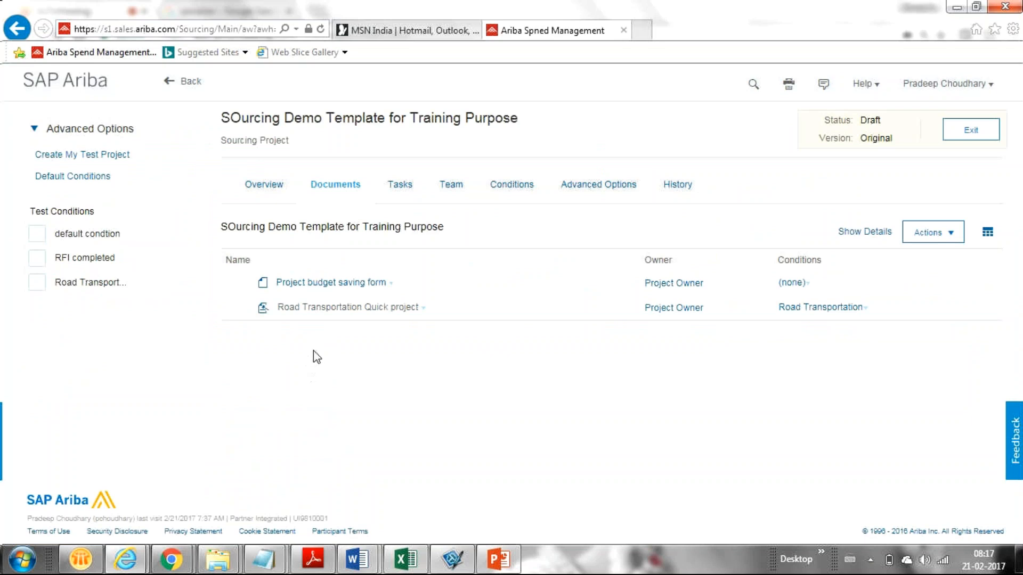
Check the Project budget saving form's actions, then show Tasks listing Complete the RFI and Approval For Award
mouse_move(419, 309)
left_click(391, 289)
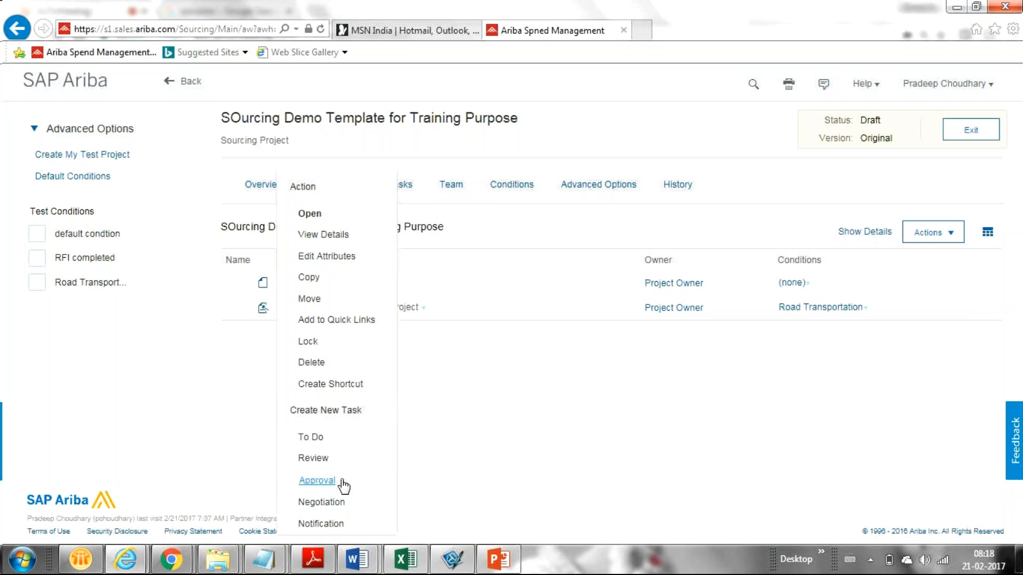
left_click(455, 438)
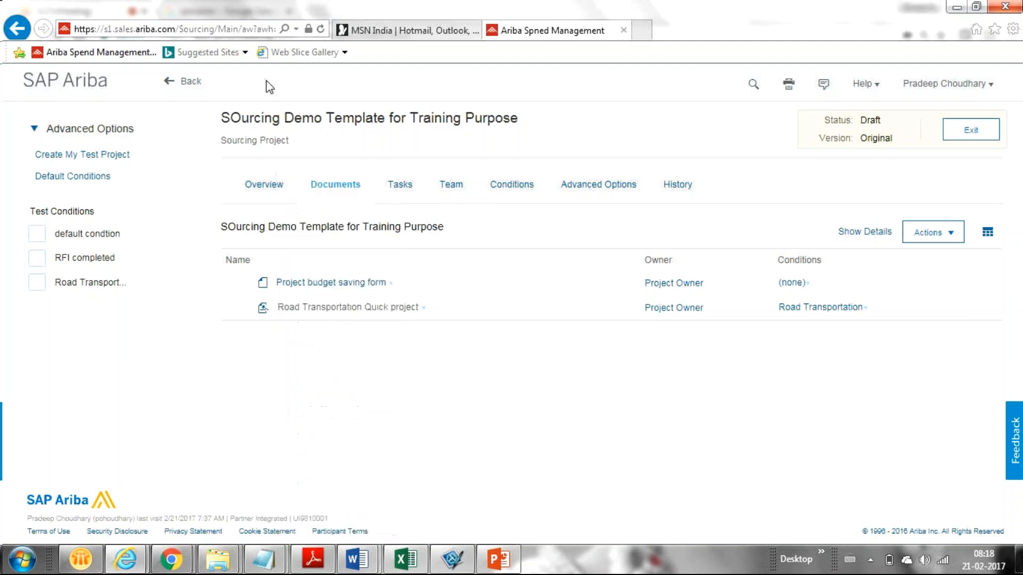
left_click(402, 188)
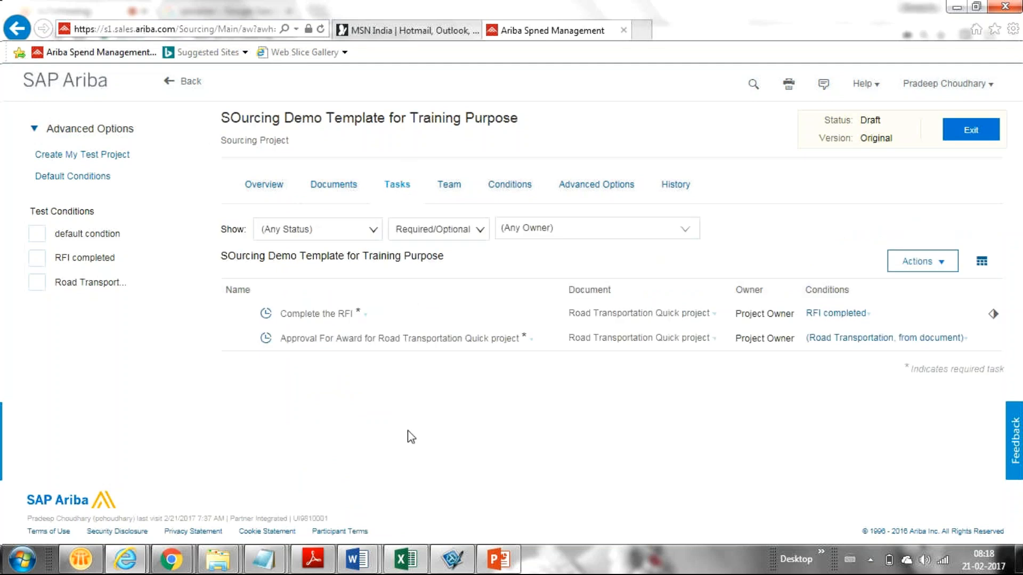
left_click(529, 344)
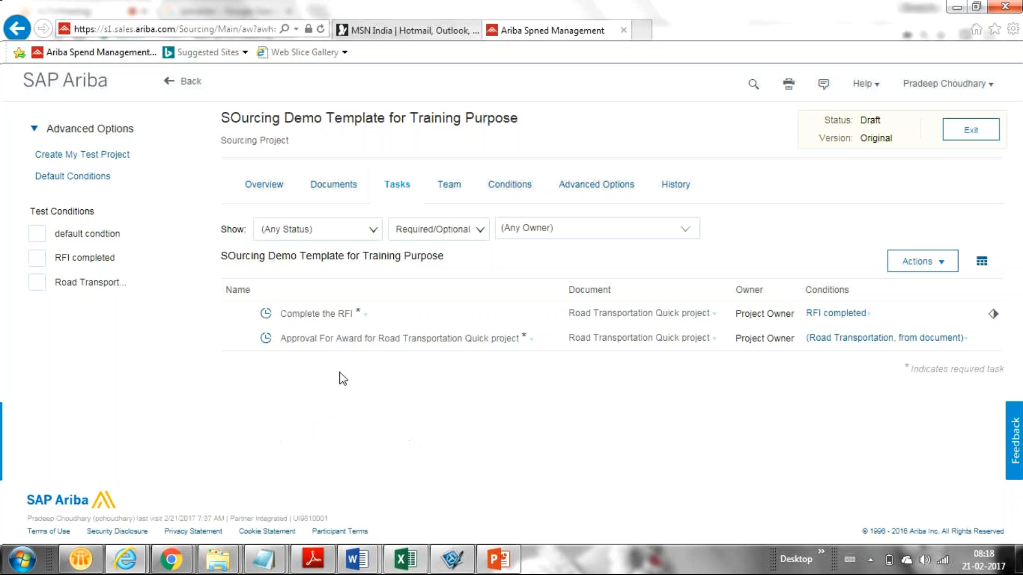
mouse_move(365, 320)
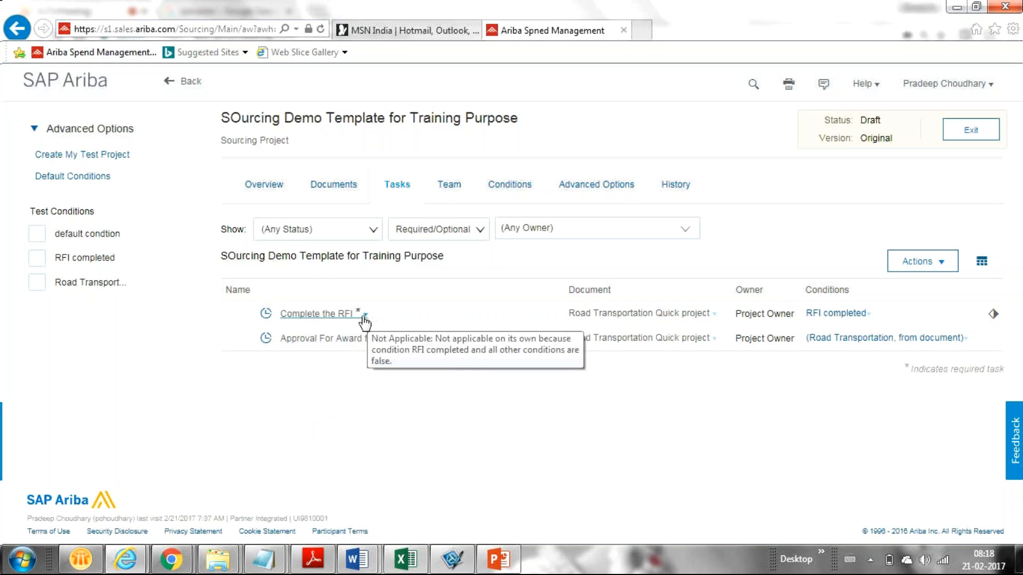
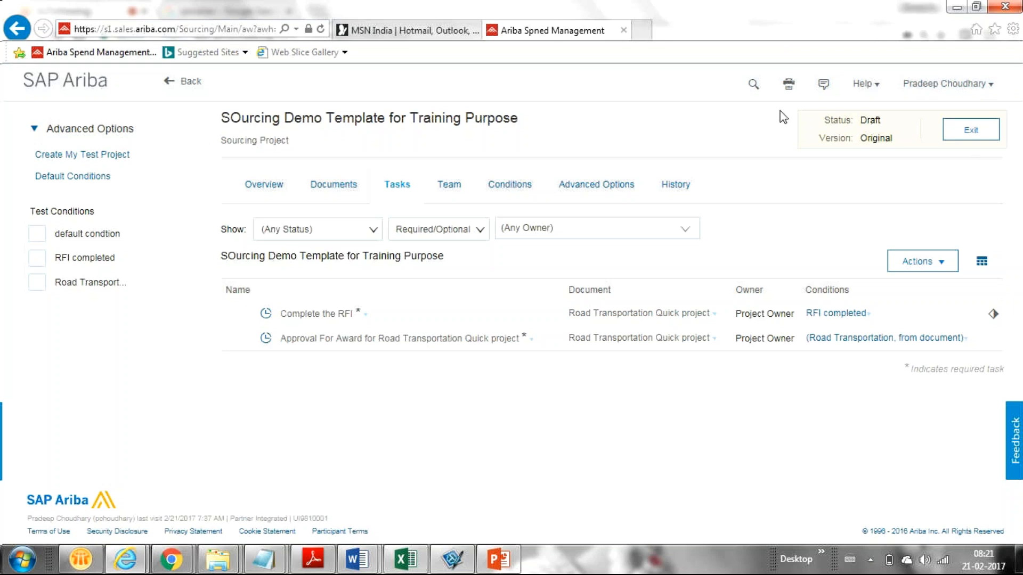
Go back from the project Tasks page to the Sourcing dashboard in the Ariba window
left_click(182, 81)
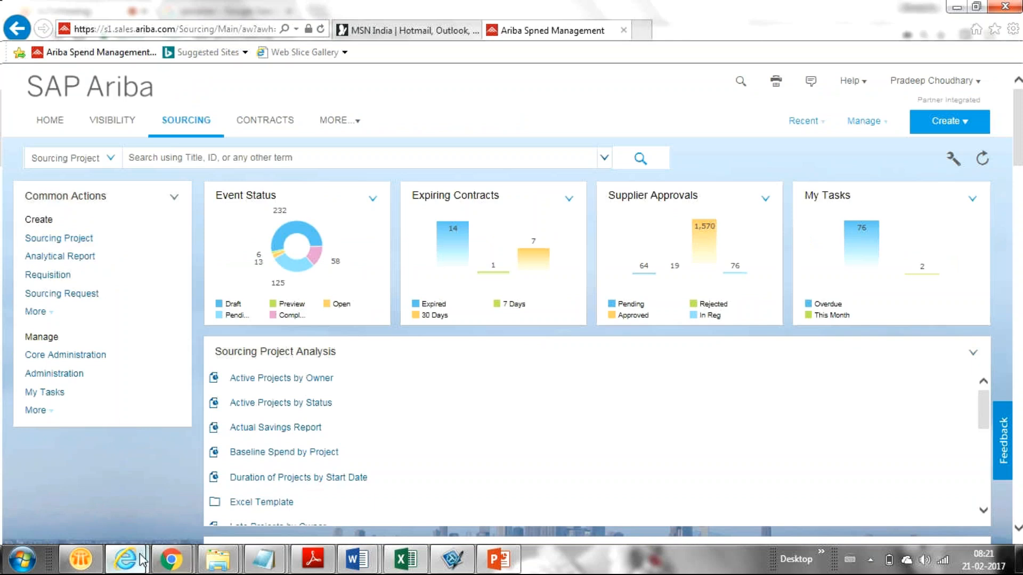
mouse_move(125, 560)
left_click(327, 488)
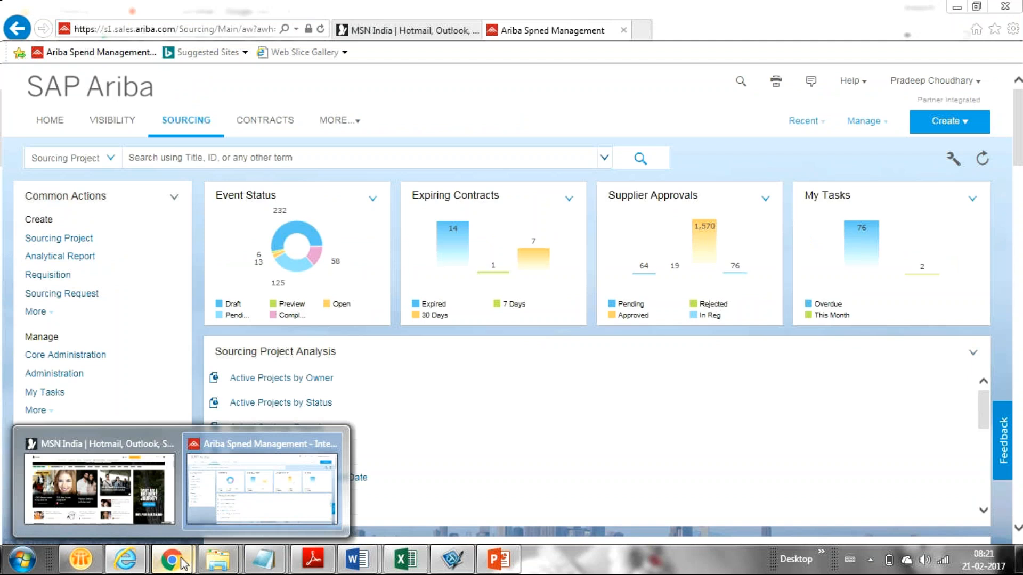
mouse_move(172, 559)
left_click(89, 503)
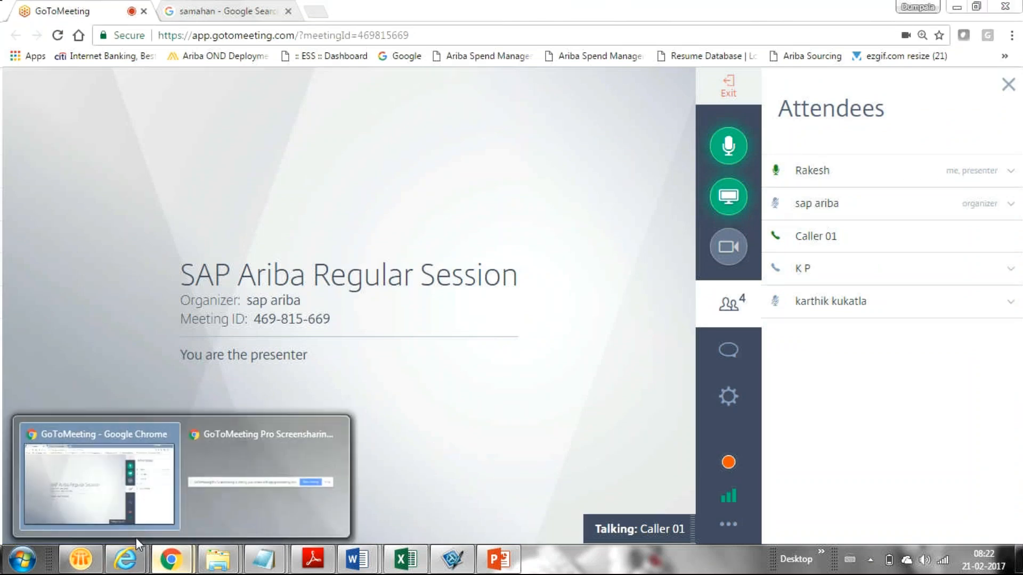
mouse_move(125, 559)
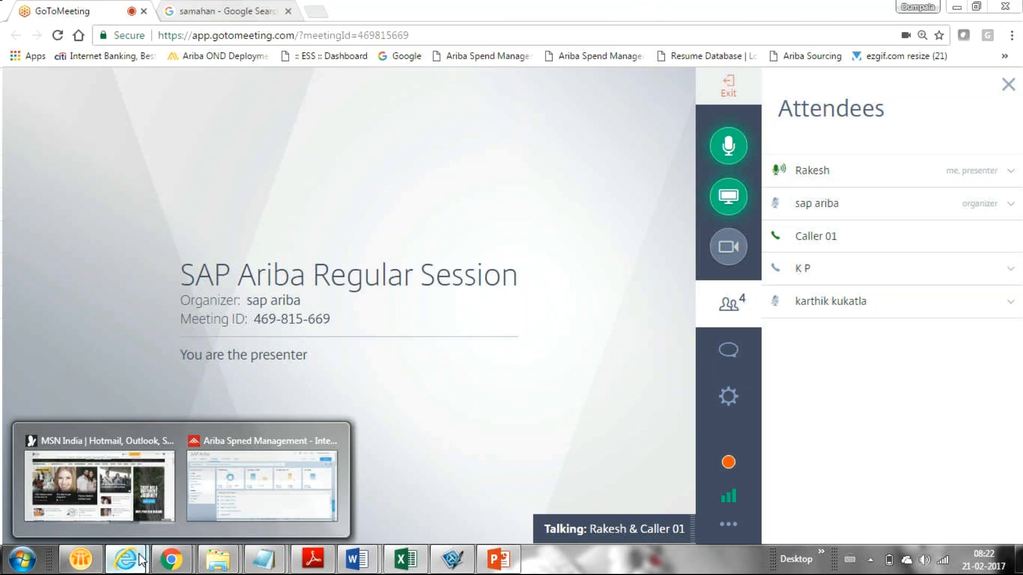
left_click(286, 487)
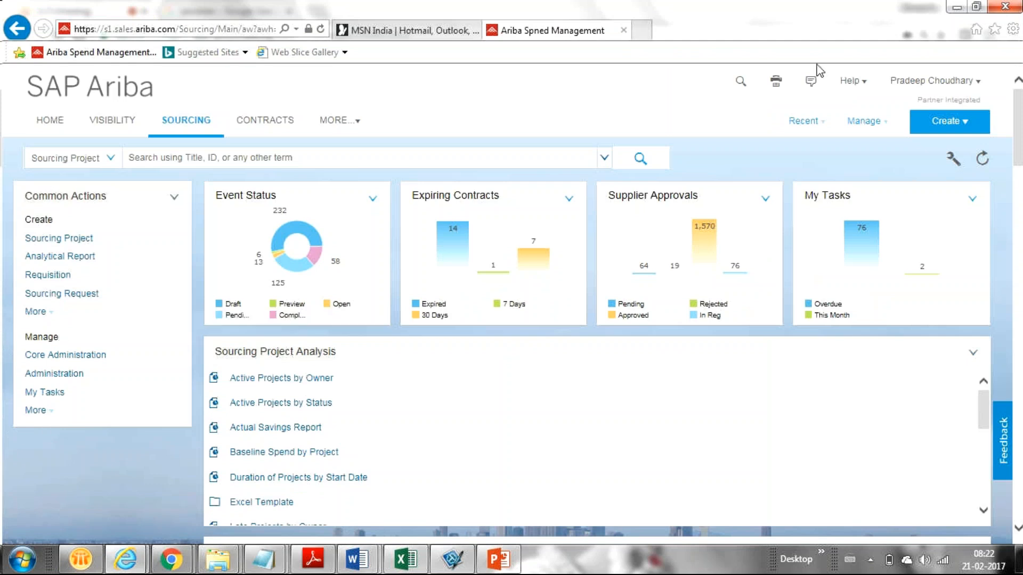
left_click(68, 258)
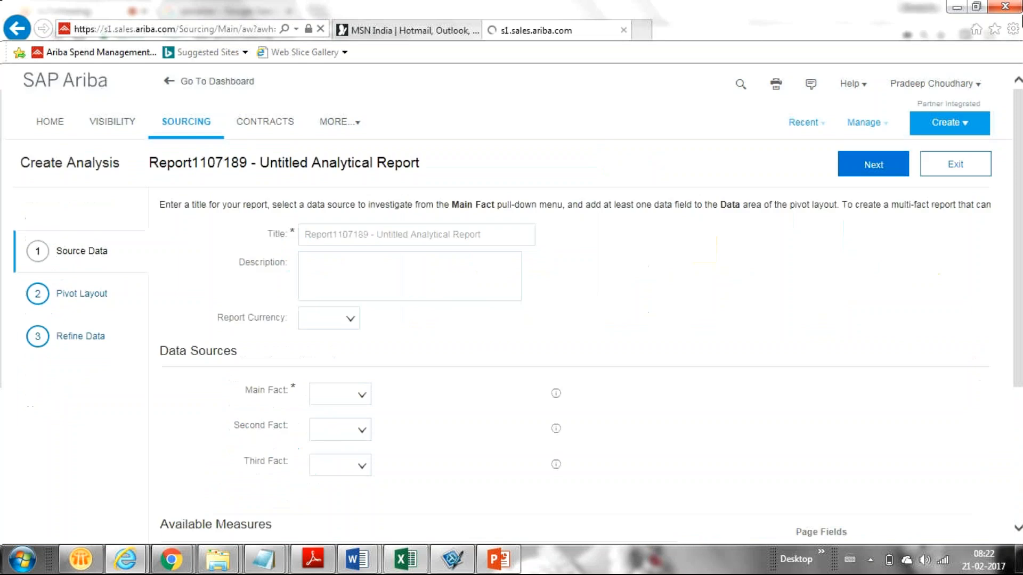
left_click(963, 171)
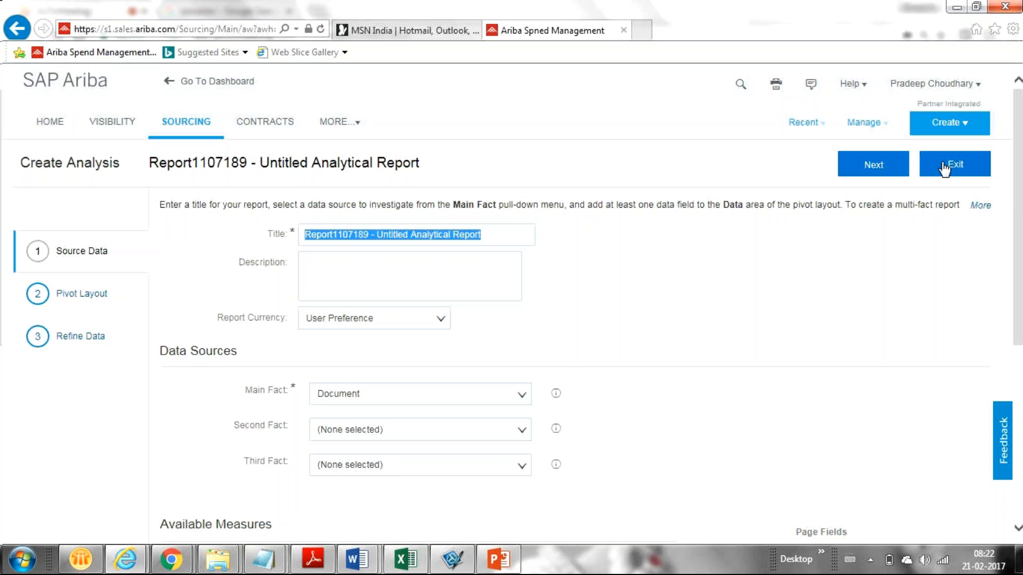
left_click(944, 169)
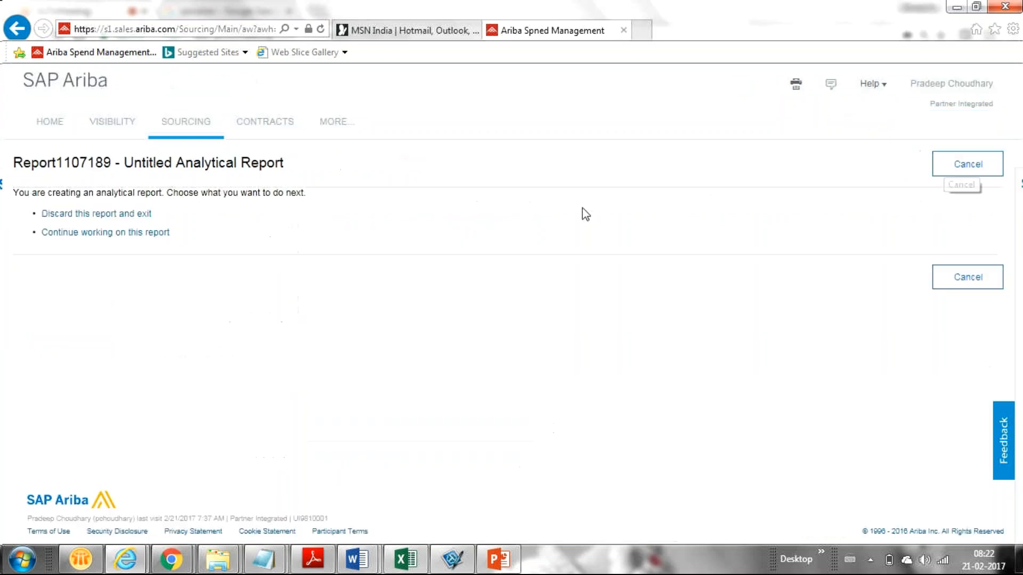
left_click(56, 214)
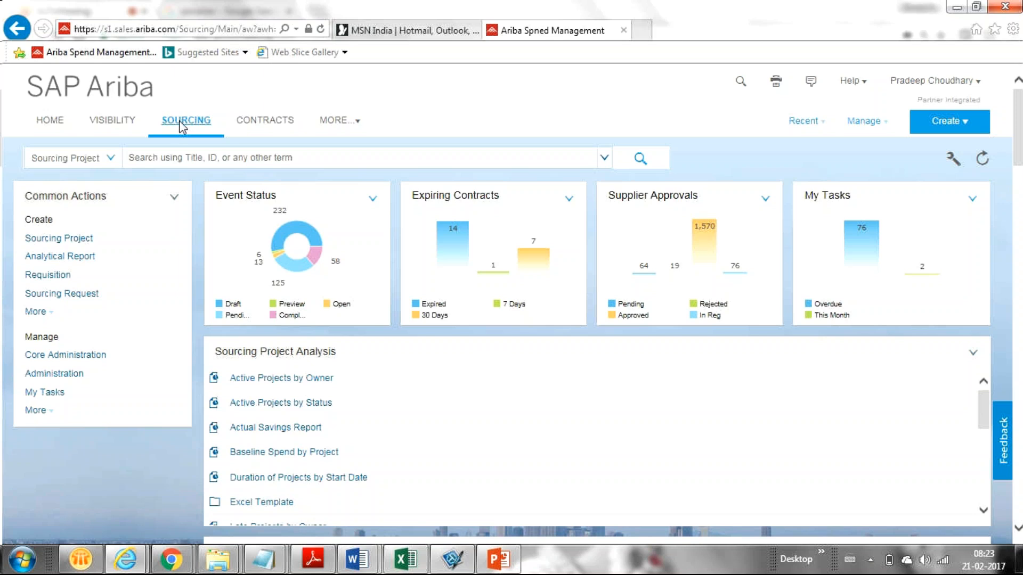
Discard the new untitled analytical report Report1107190 without saving, then open the Manage menu
left_click(78, 258)
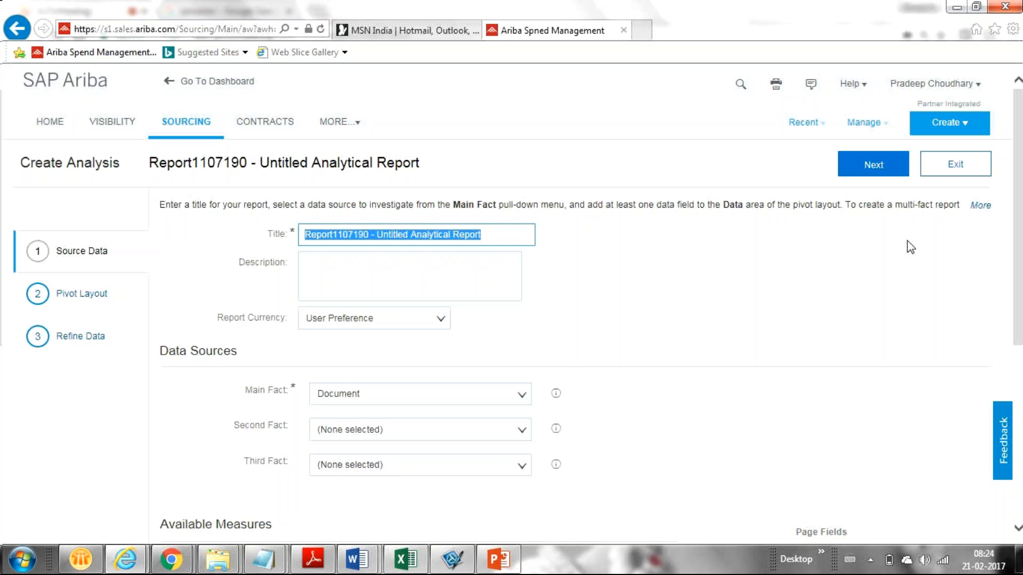
left_click(948, 180)
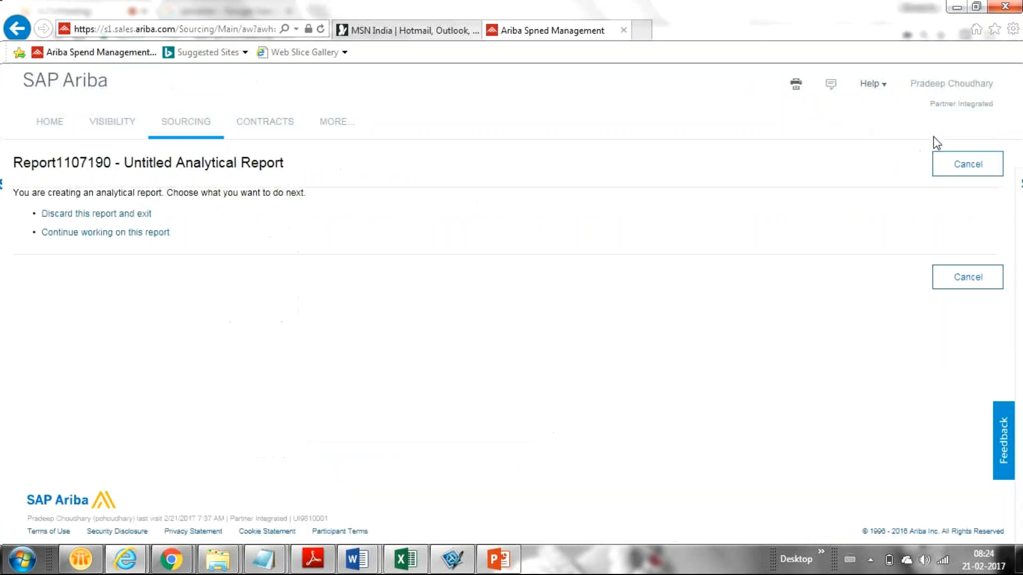
left_click(941, 174)
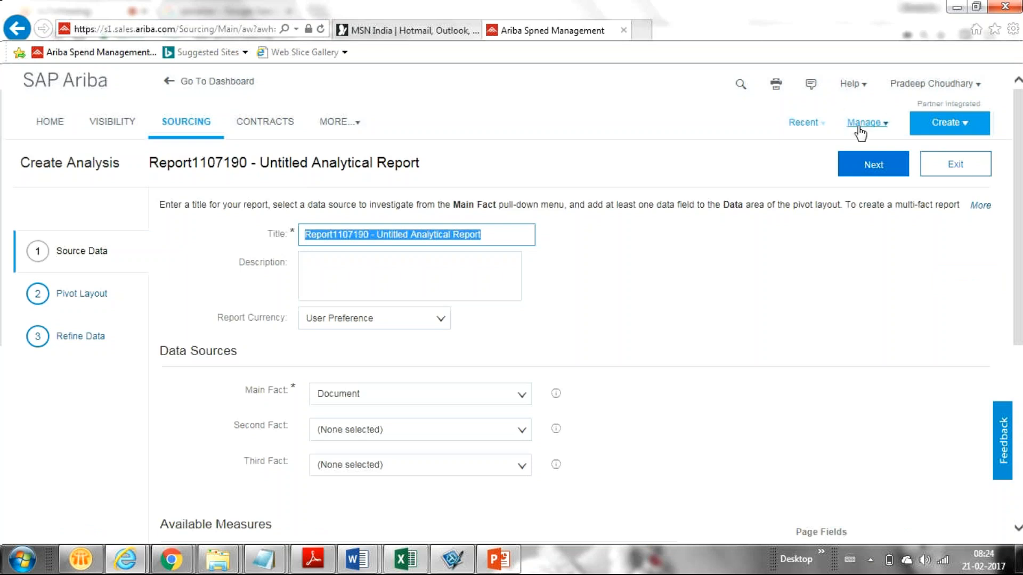
left_click(963, 171)
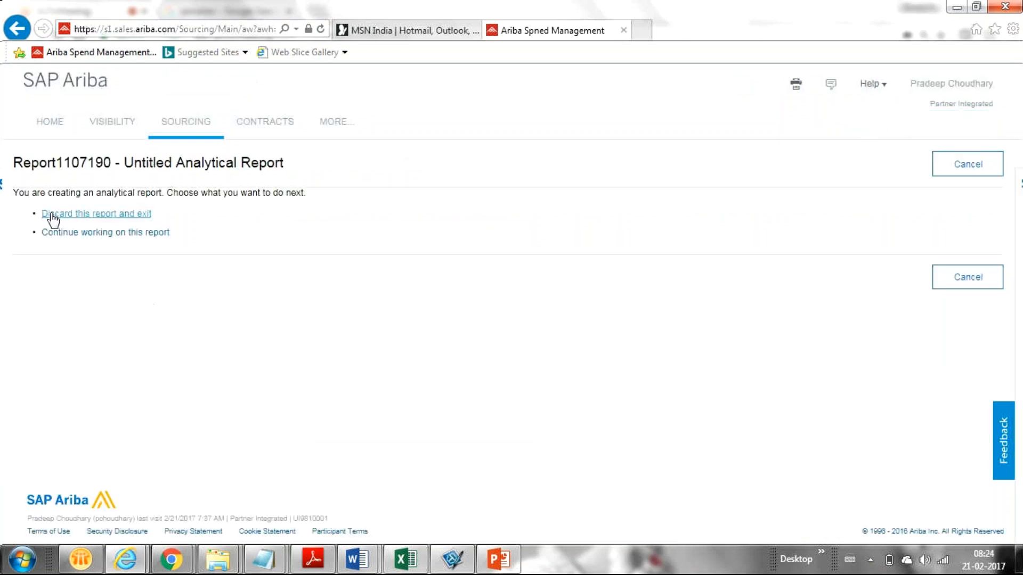
left_click(54, 214)
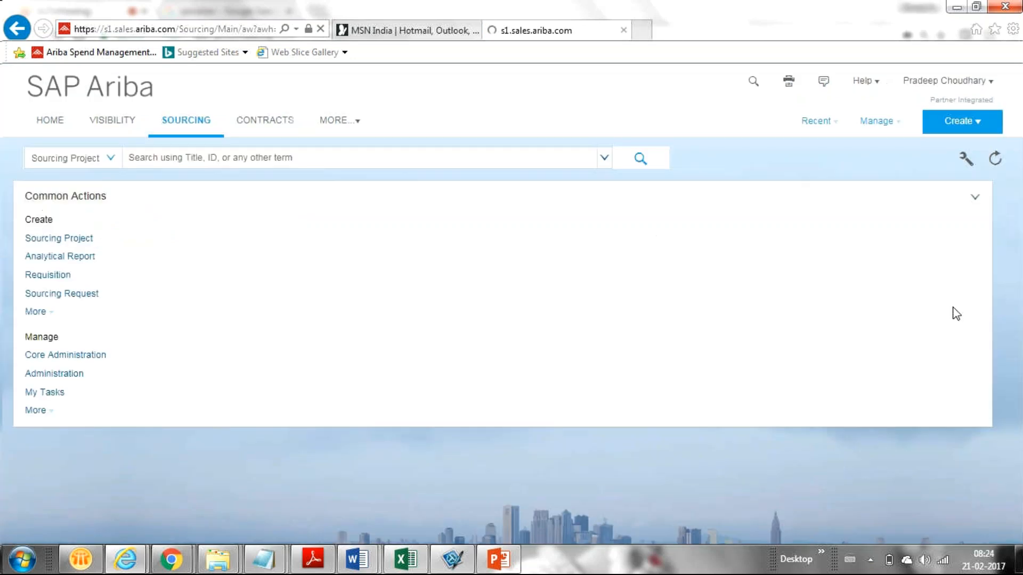
left_click(869, 122)
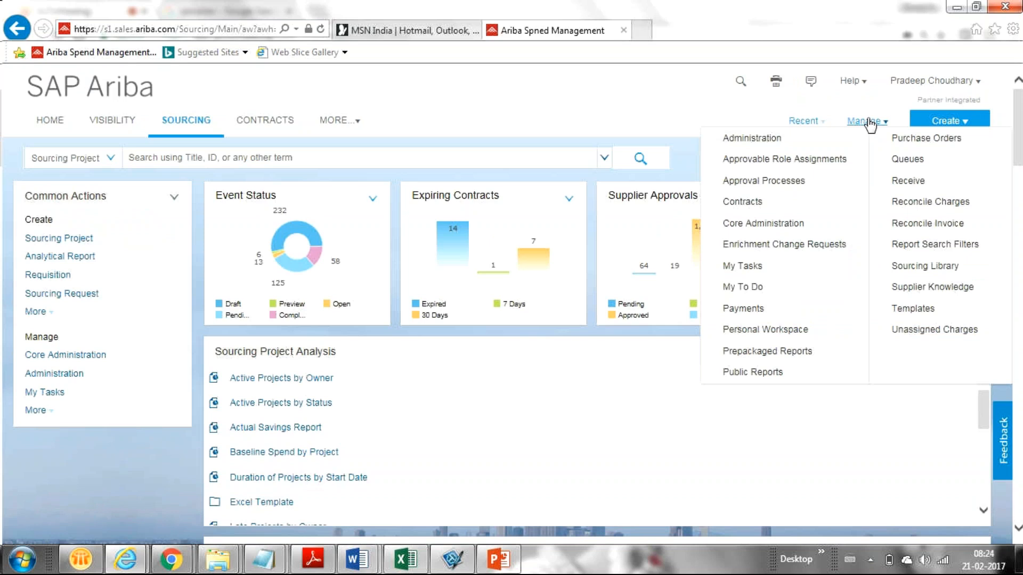
In Prepackaged Reports, check today's date, then open the Event Reports folder
left_click(785, 351)
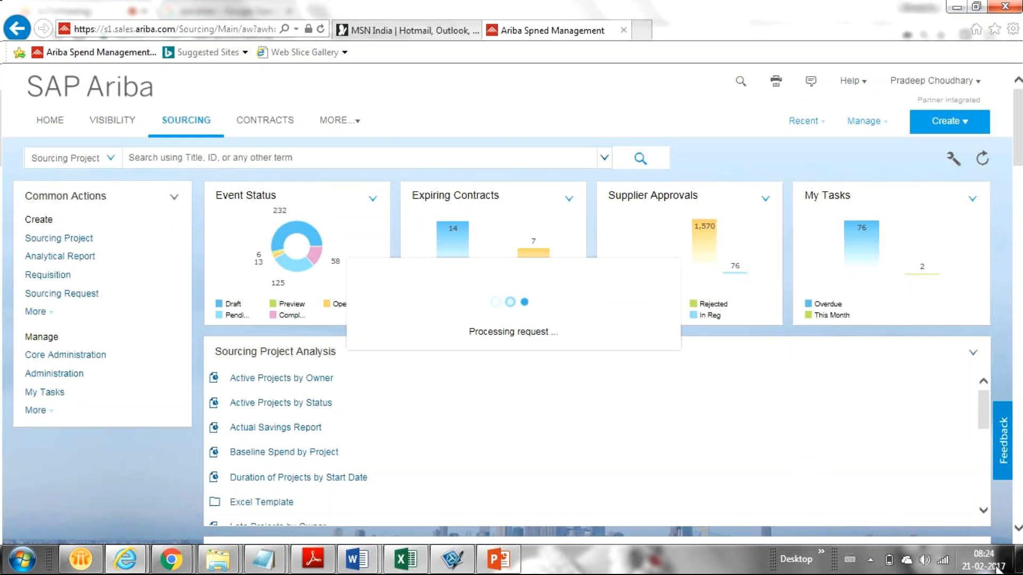
left_click(980, 566)
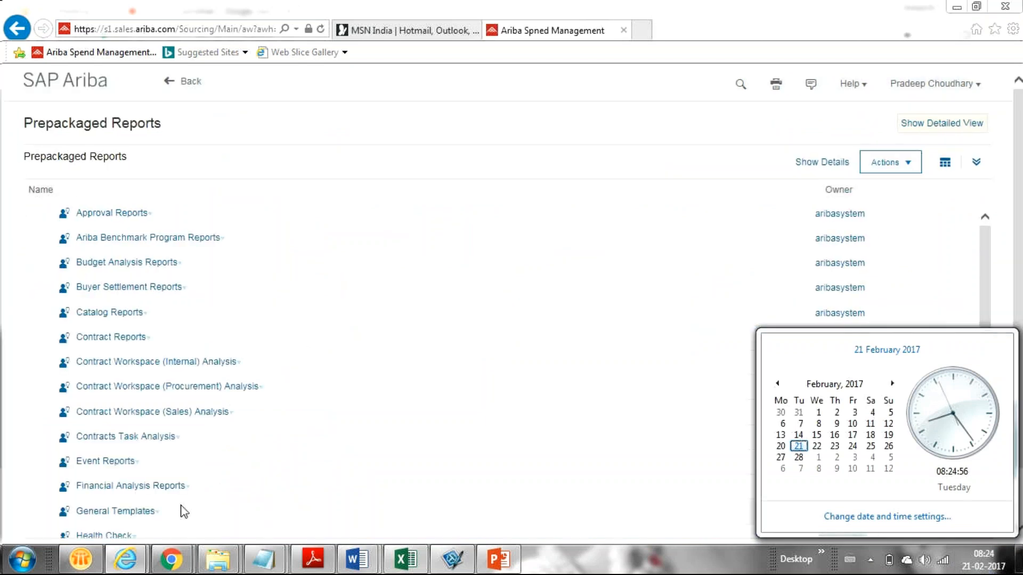
left_click(2, 352)
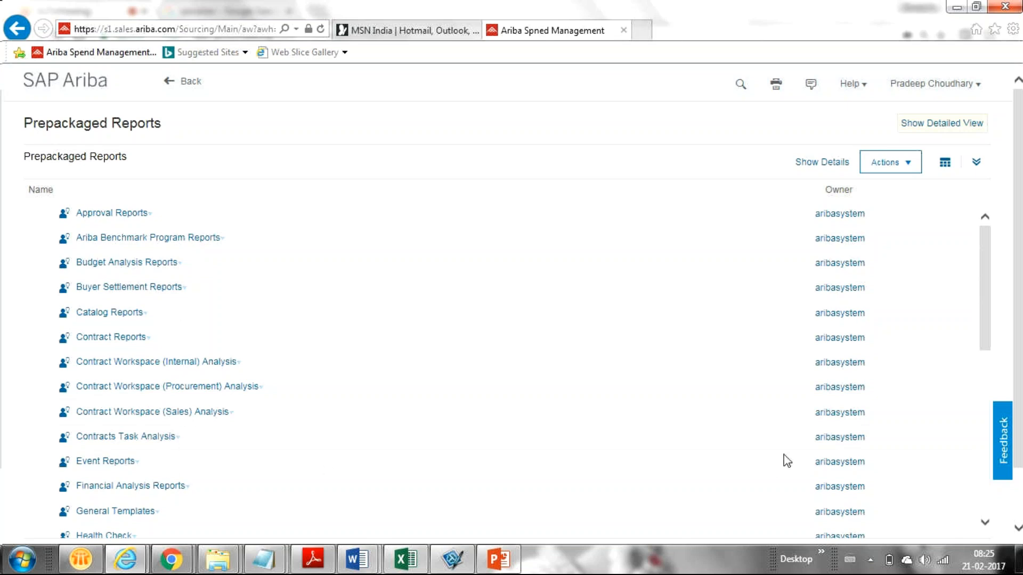
left_click_drag(981, 293, 997, 330)
left_click(97, 388)
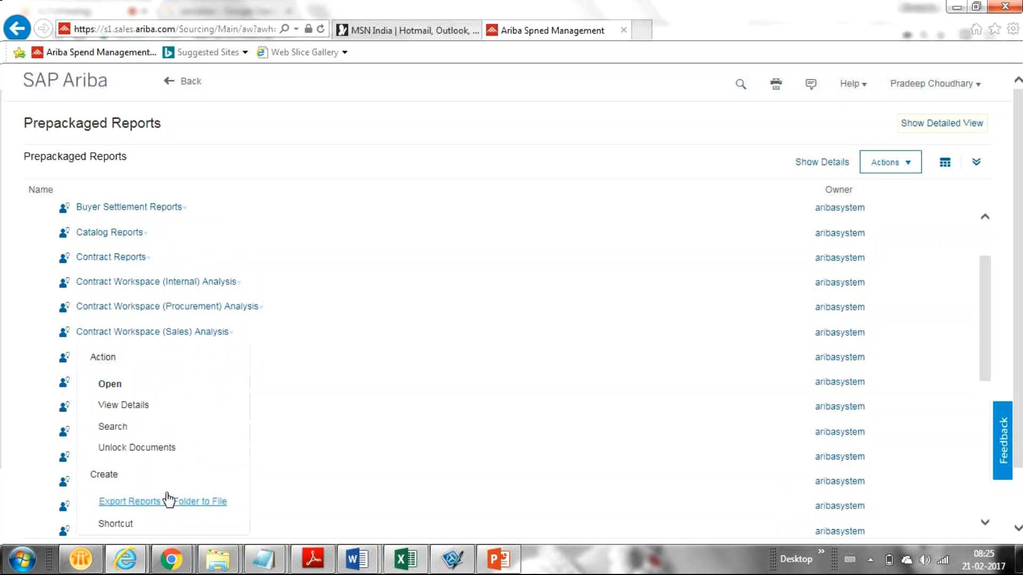
left_click(104, 383)
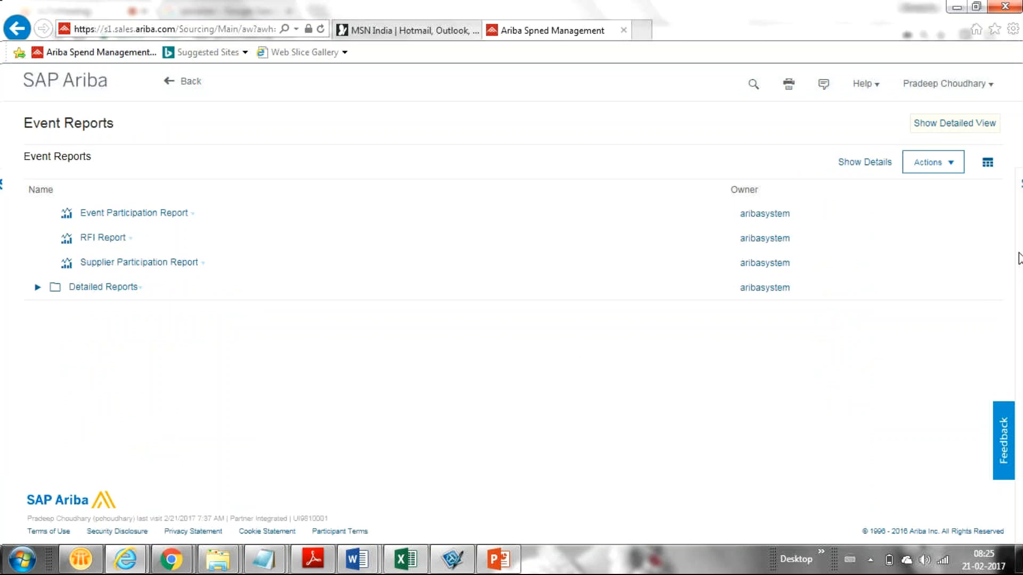
Tick Detailed Reports on the folder's Download Documents page, then return to Event Reports
left_click(940, 167)
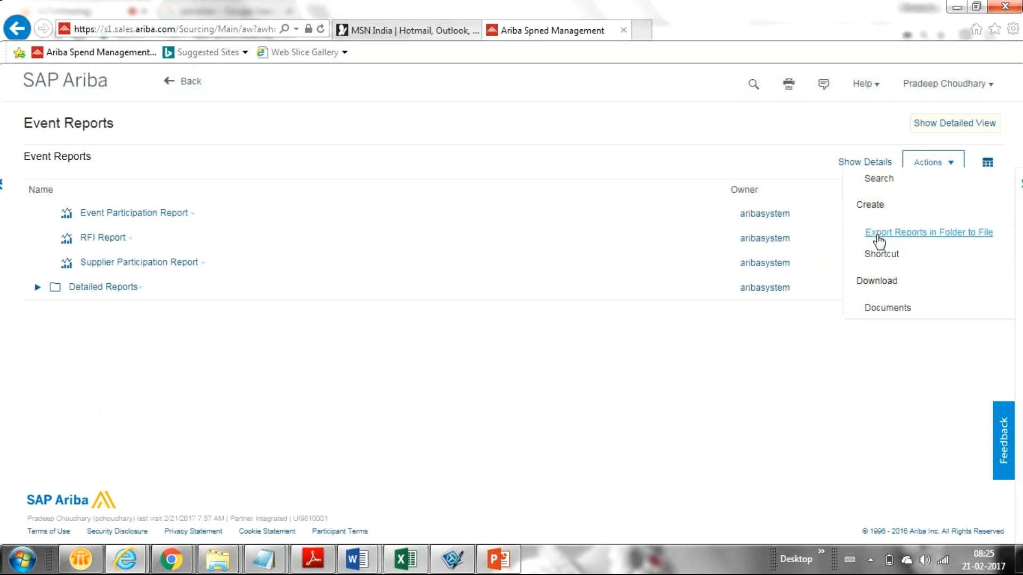
left_click(878, 307)
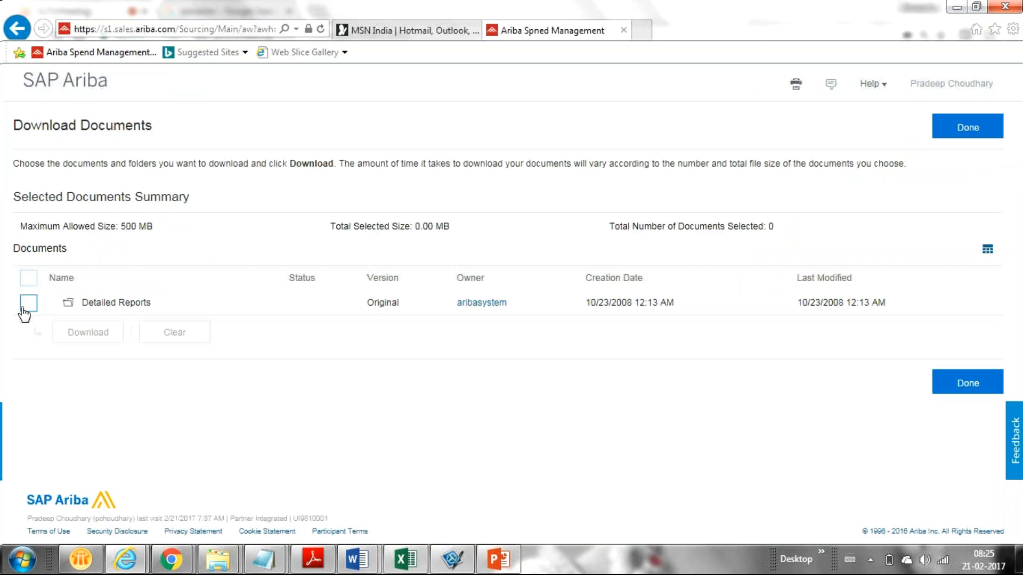
left_click(28, 303)
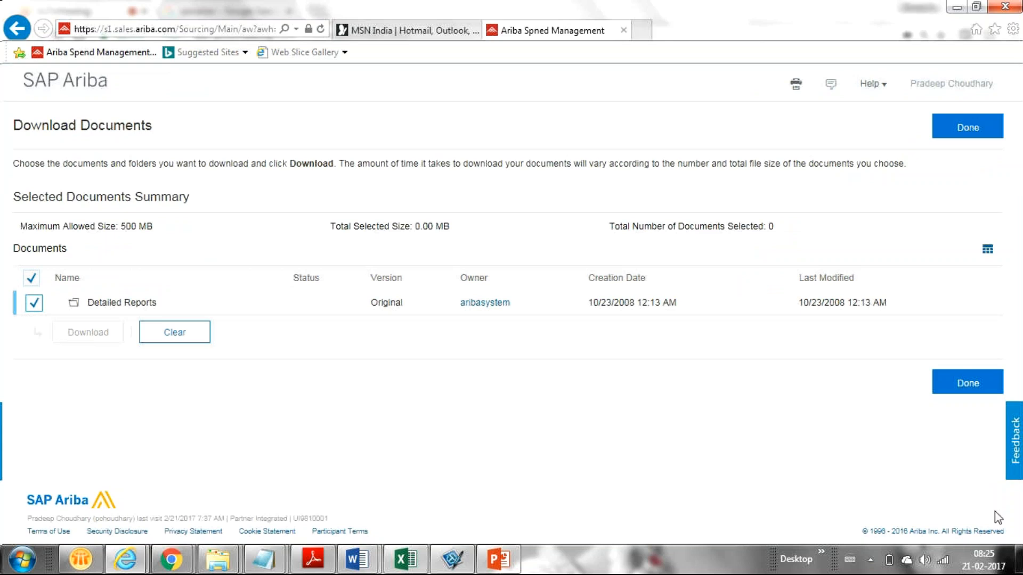
left_click(984, 382)
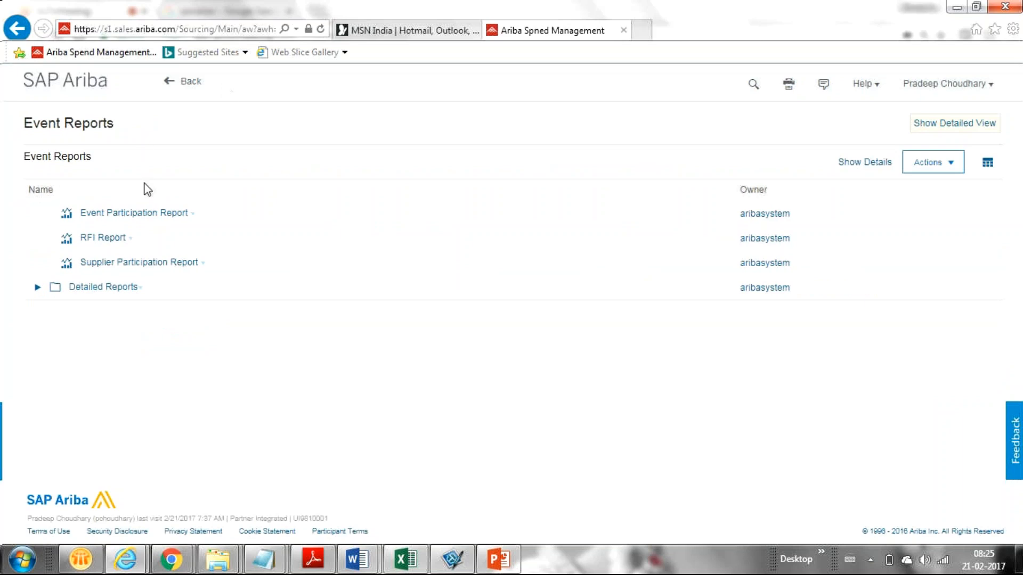
Refine the Event Participation Report with a fixed date range starting 1/1/2016
left_click(156, 214)
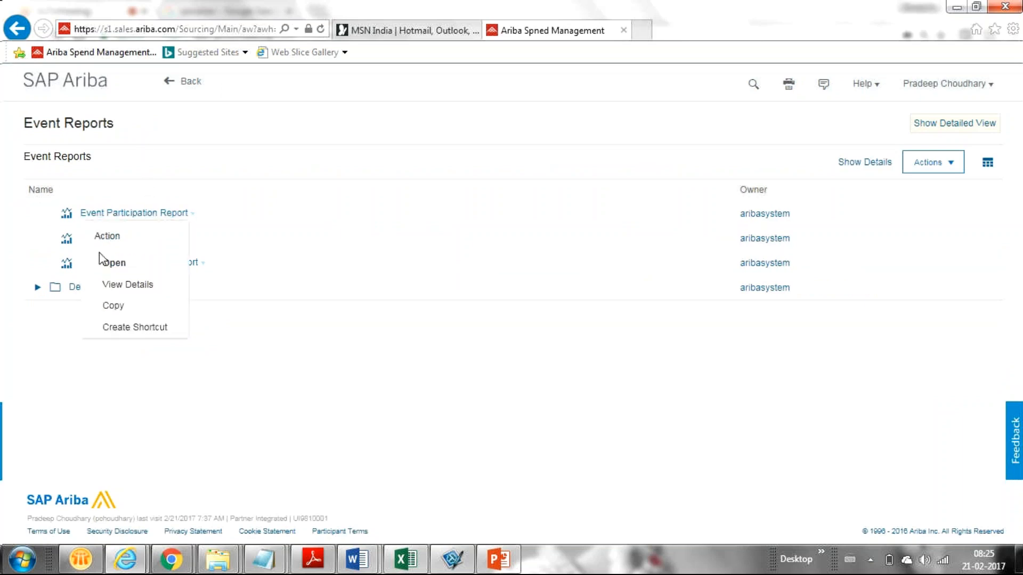
left_click(119, 270)
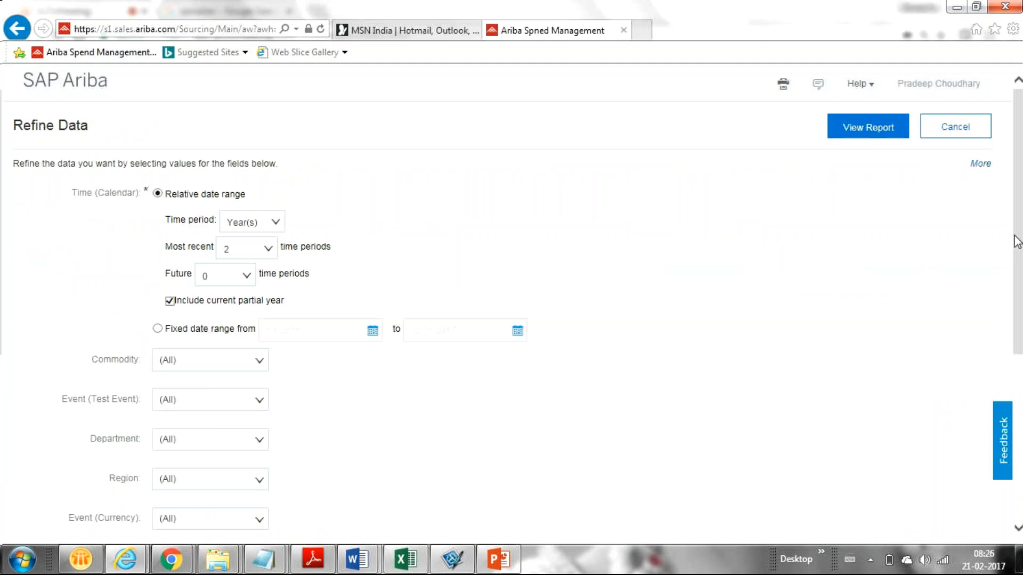
left_click_drag(1016, 242, 1013, 287)
left_click(153, 249)
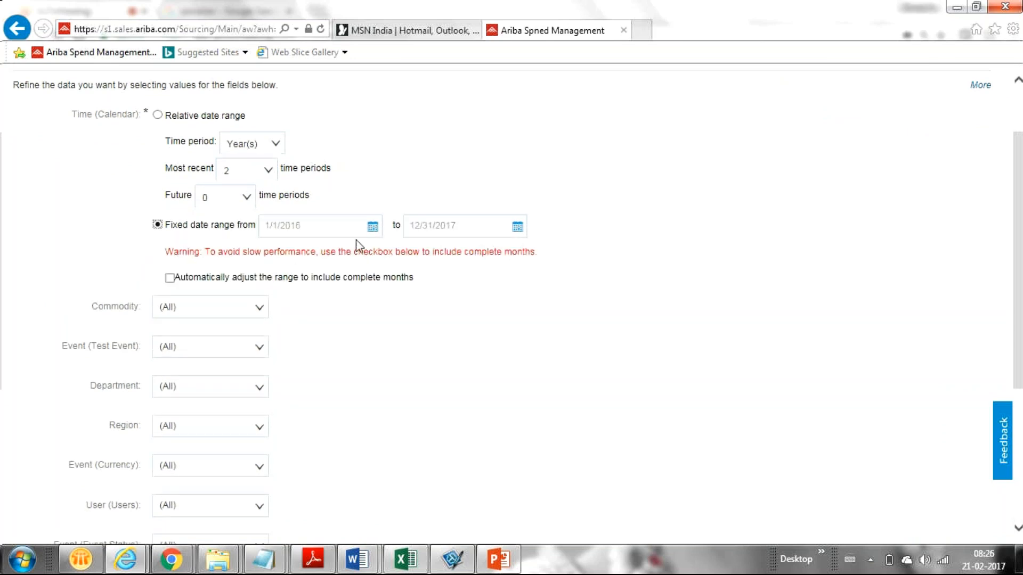
left_click(372, 227)
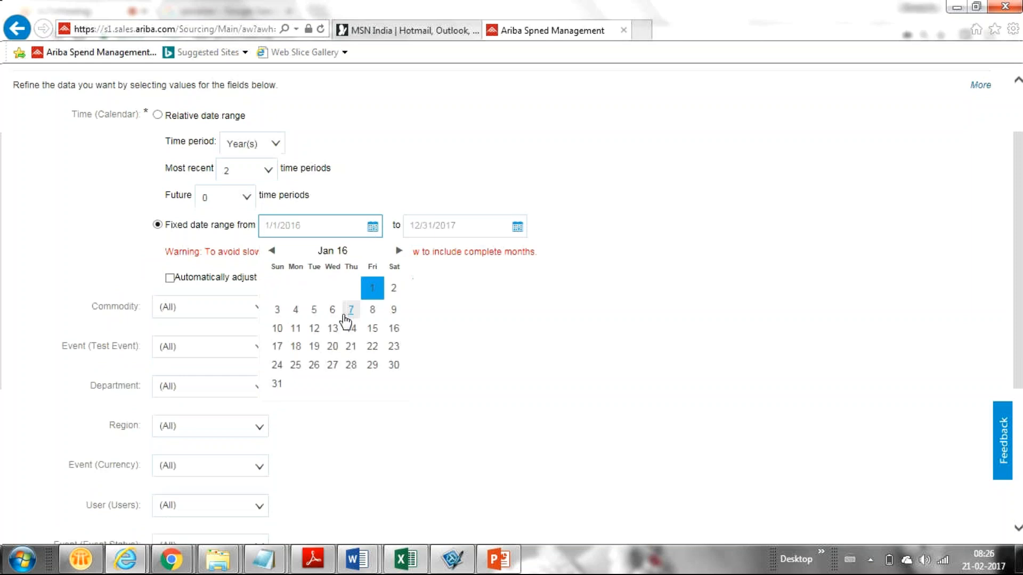
left_click(373, 292)
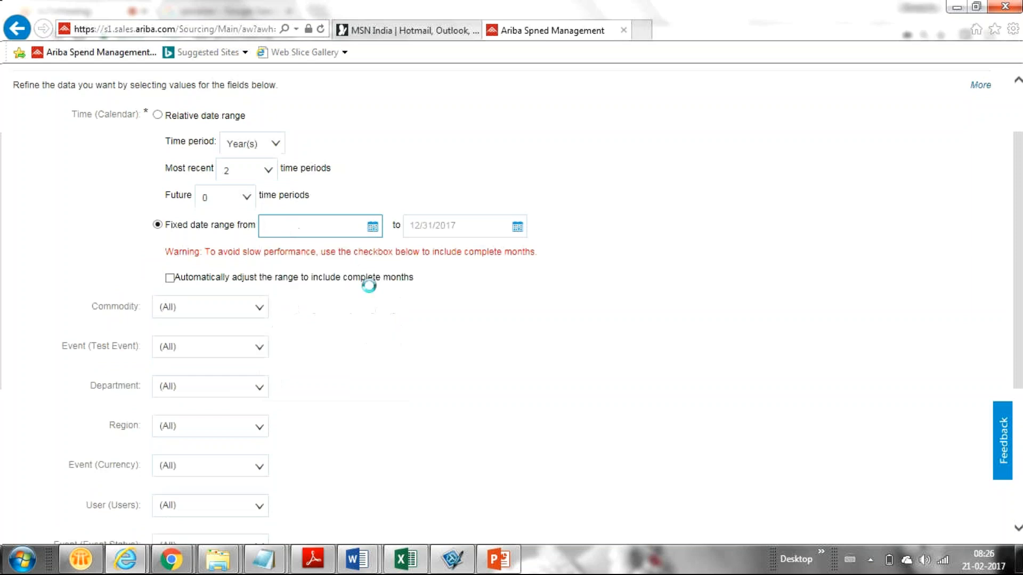
Set the fixed range's end date to 1/1/2017
left_click(518, 229)
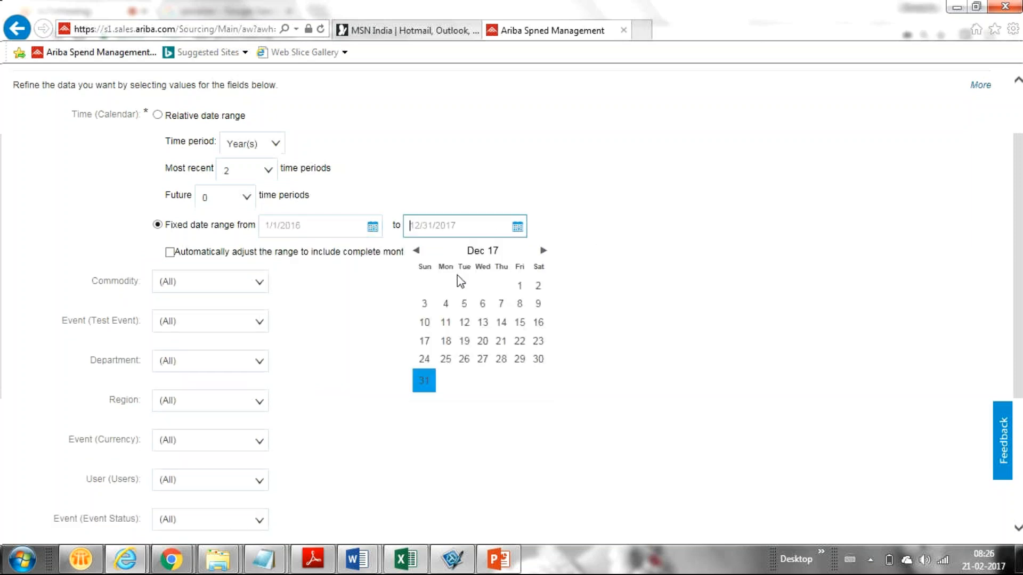
left_click(416, 251)
left_click(416, 250)
left_click(416, 250)
left_click(416, 251)
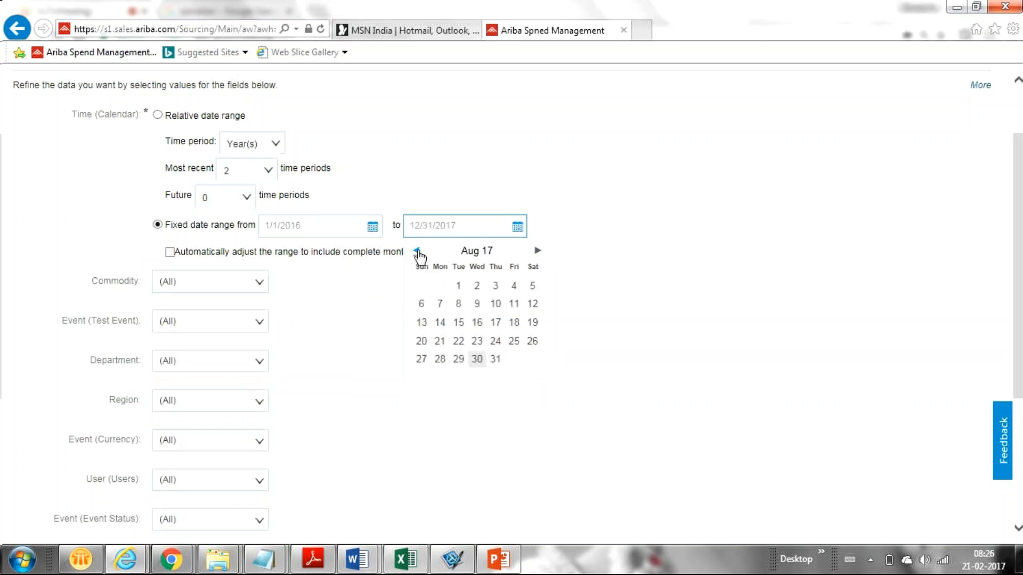
double_click(416, 251)
double_click(416, 251)
double_click(416, 251)
double_click(416, 250)
double_click(416, 251)
left_click(416, 250)
left_click(537, 251)
double_click(537, 251)
left_click(537, 251)
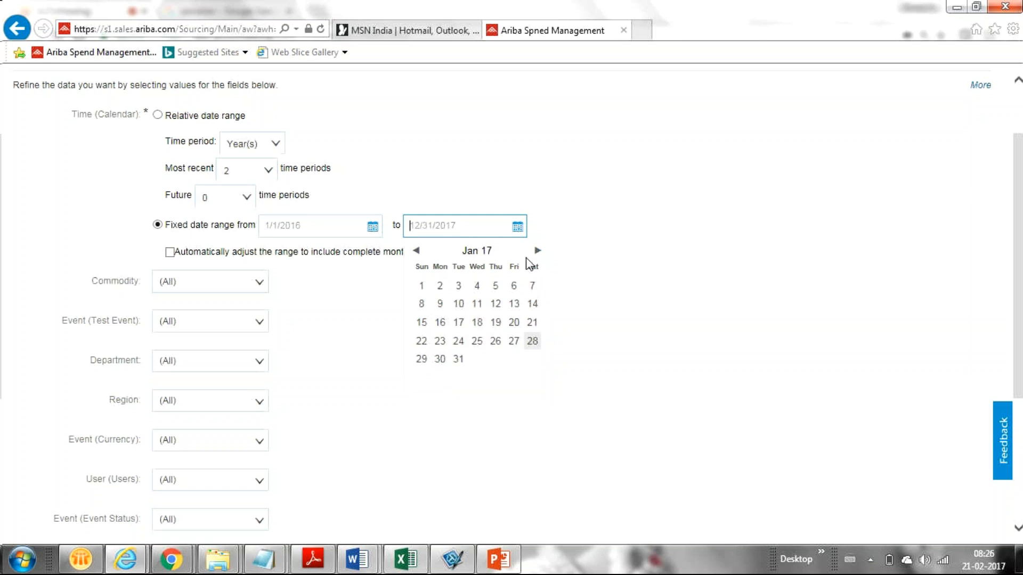
left_click(421, 285)
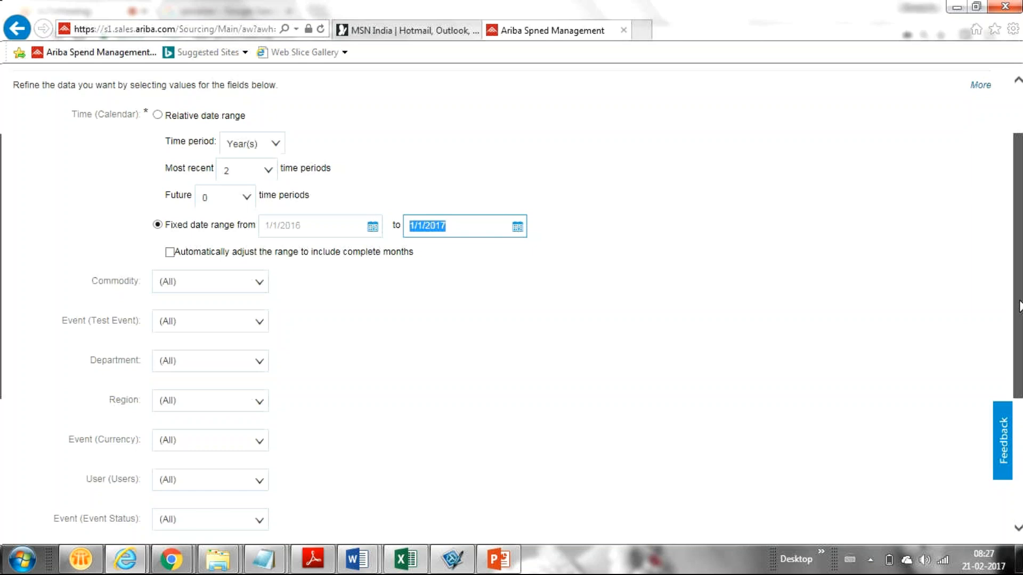
mouse_move(1018, 307)
left_mouse_down()
mouse_move(1012, 265)
mouse_move(1009, 306)
left_mouse_up()
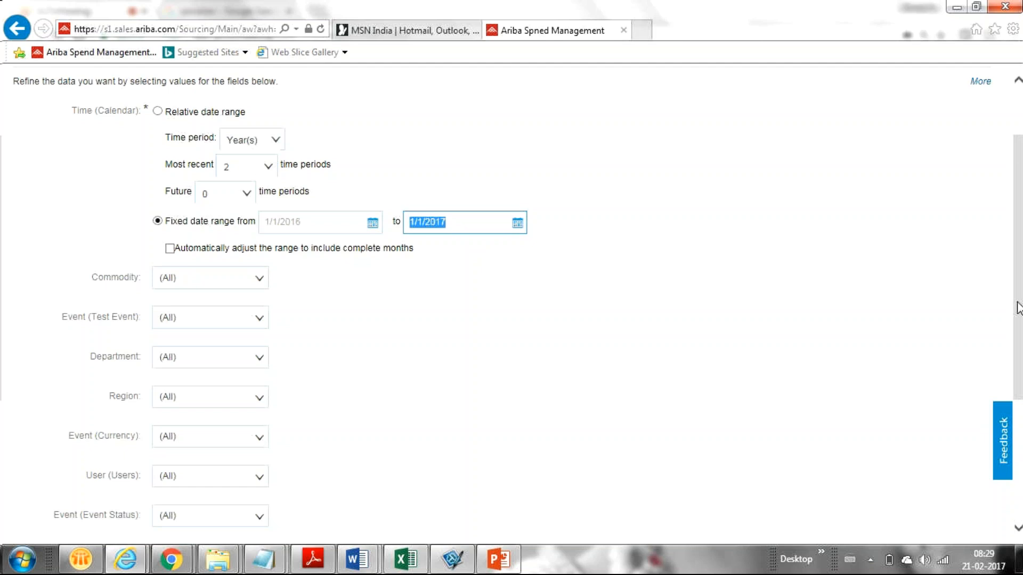
left_click_drag(1014, 174, 1015, 134)
Cancel Refine Data and go back via Prepackaged Reports to the Sourcing dashboard
left_click(939, 140)
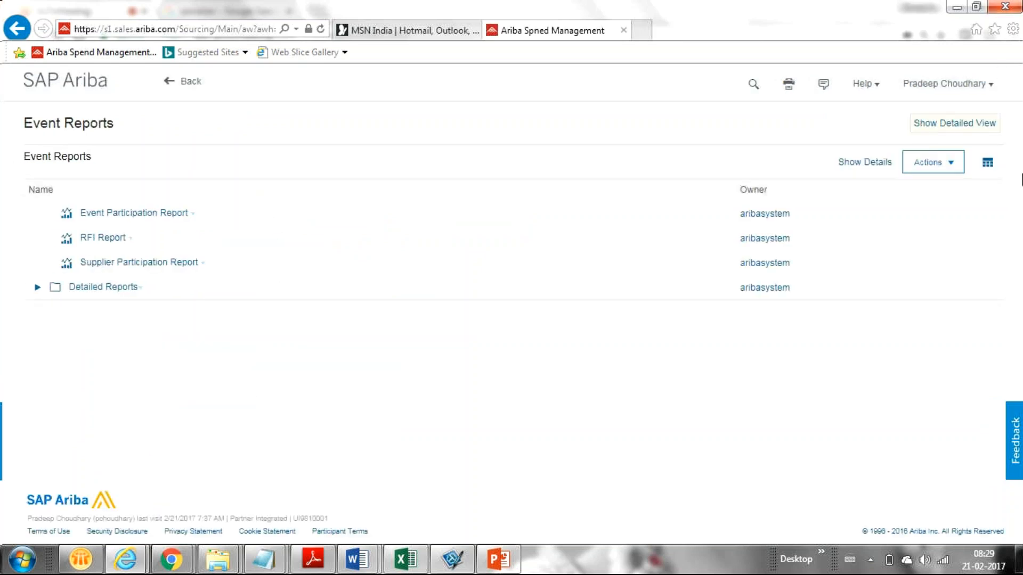
left_click(181, 85)
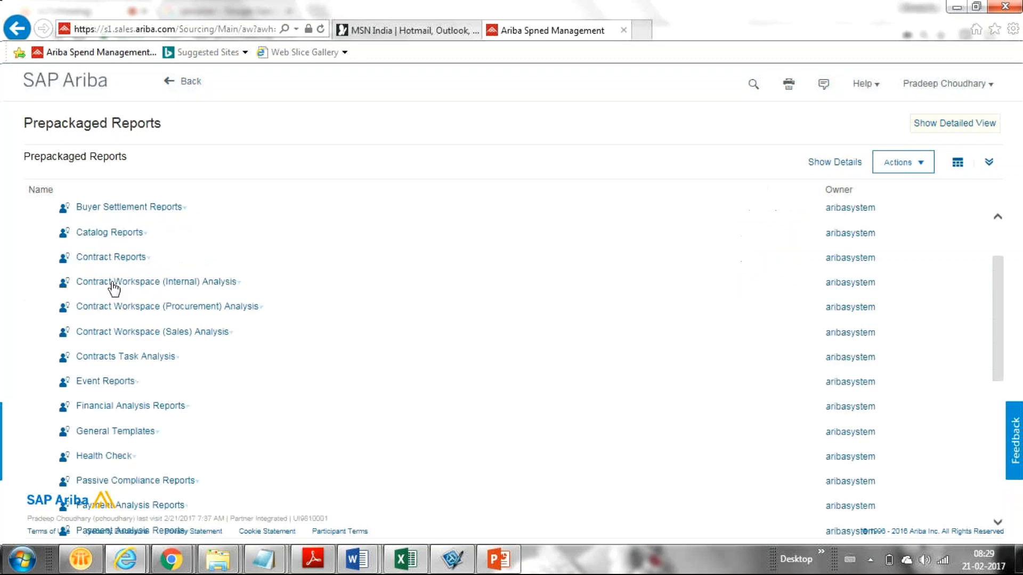
left_click(181, 86)
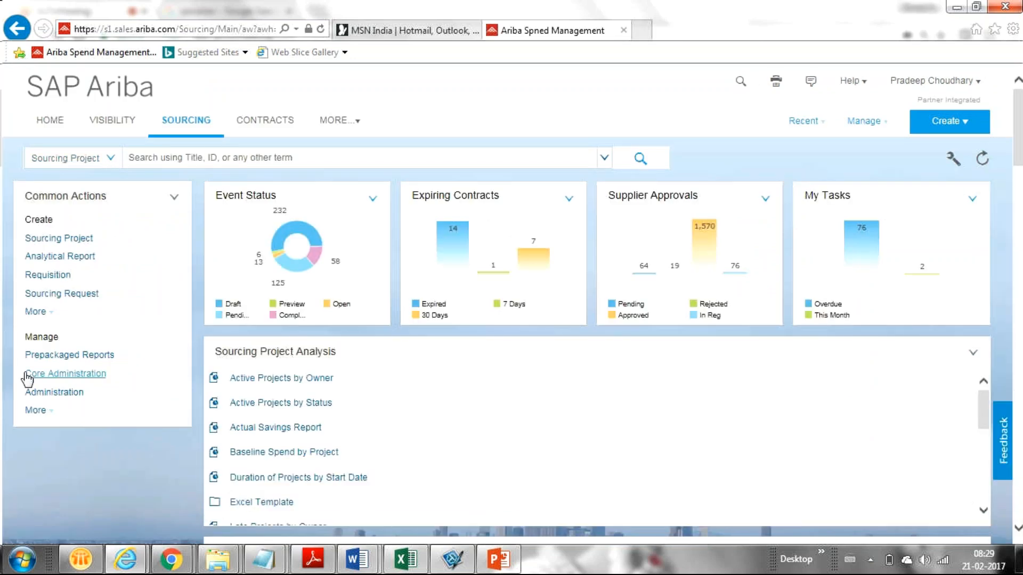
left_click(76, 259)
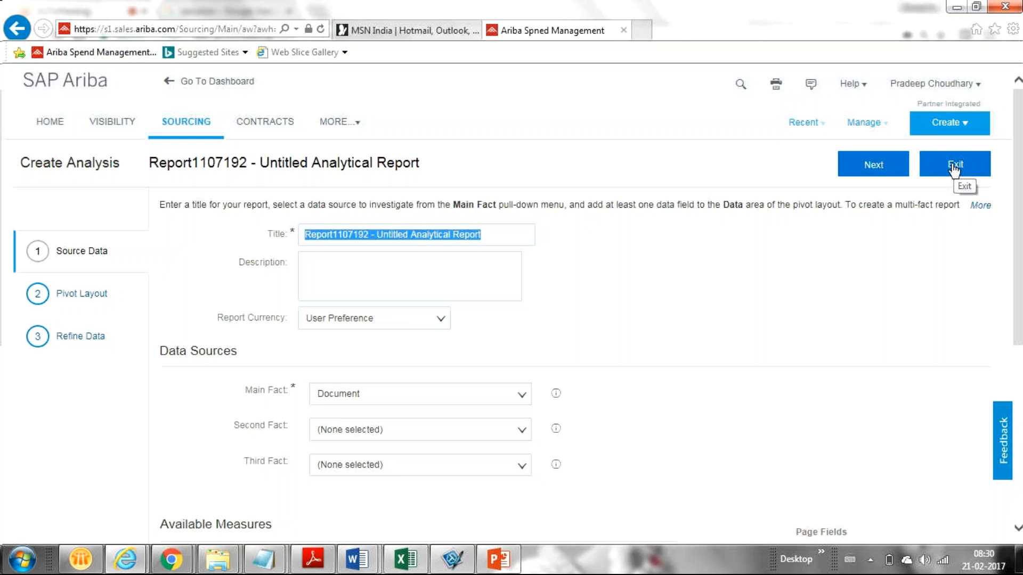
left_click(954, 169)
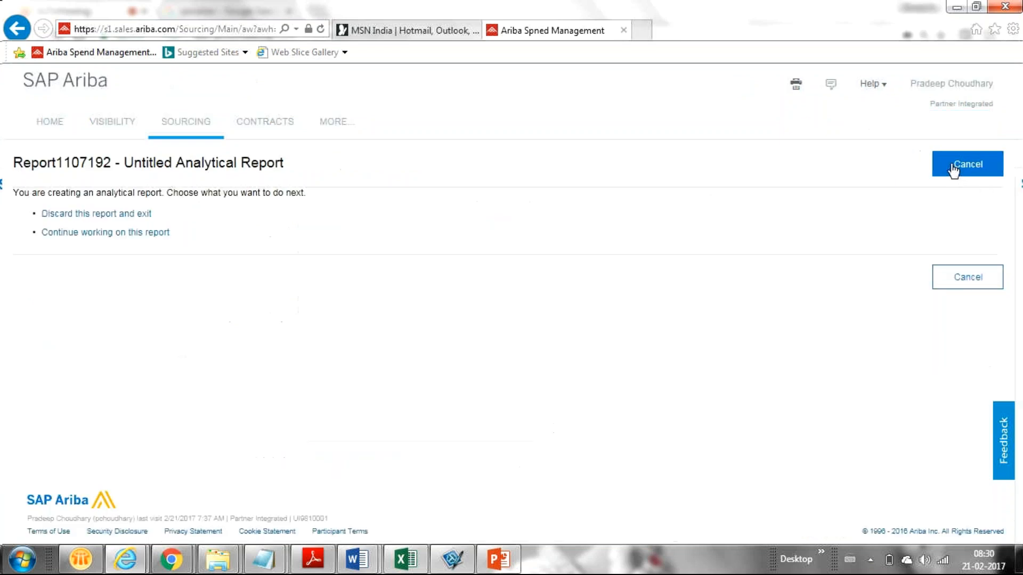
left_click(54, 215)
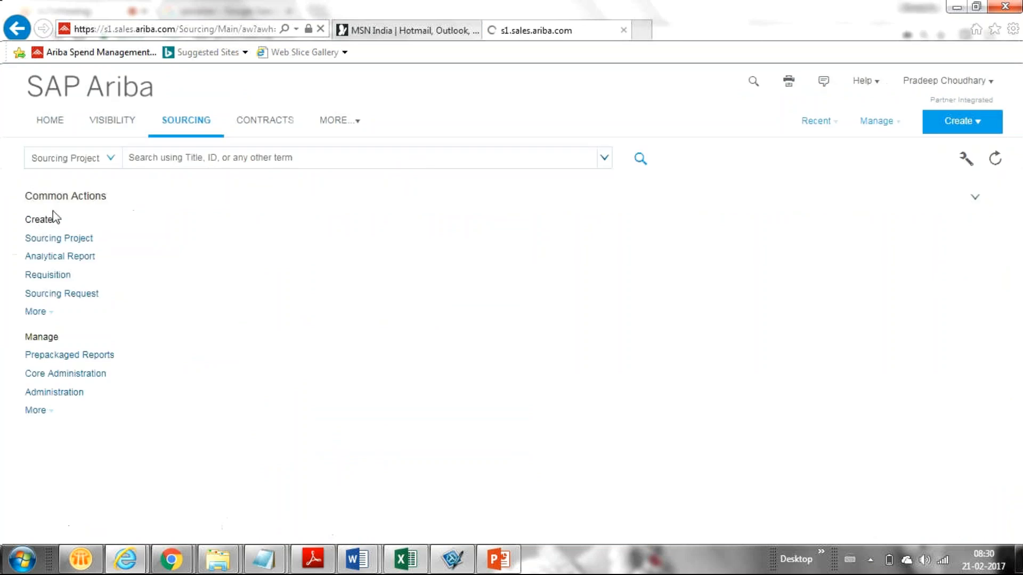
Create a new analytical report titled 'Report1107193 - Supplier Participation'
left_click(60, 257)
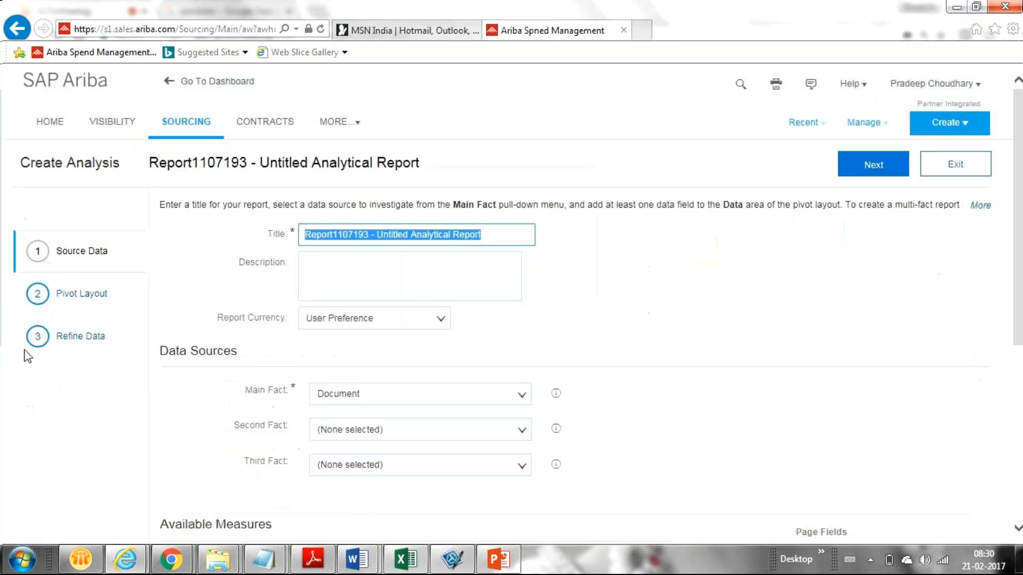
left_click(502, 236)
key("BackSpace")
key("BackSpace")
key("BackSpace")
key("BackSpace")
key("BackSpace")
key("BackSpace")
key("BackSpace")
key("BackSpace")
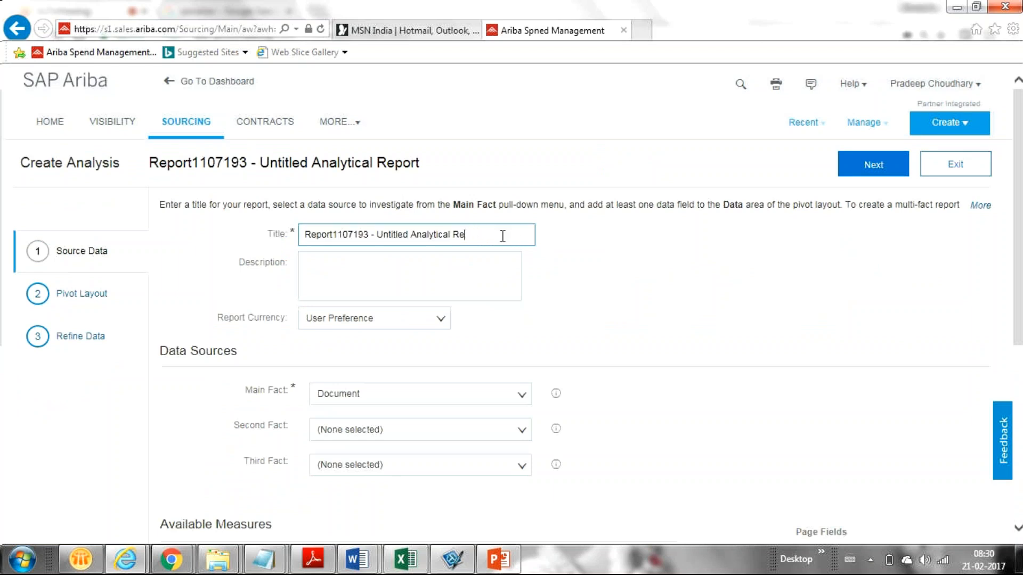
key("BackSpace")
key("BackSpace")
key("BackSpace")
key("BackSpace")
key("BackSpace")
key("BackSpace")
key("BackSpace")
key("BackSpace")
key("BackSpace")
key("BackSpace")
key("BackSpace")
key("BackSpace")
key("BackSpace")
key("BackSpace")
key("BackSpace")
key("BackSpace")
key("BackSpace")
key("BackSpace")
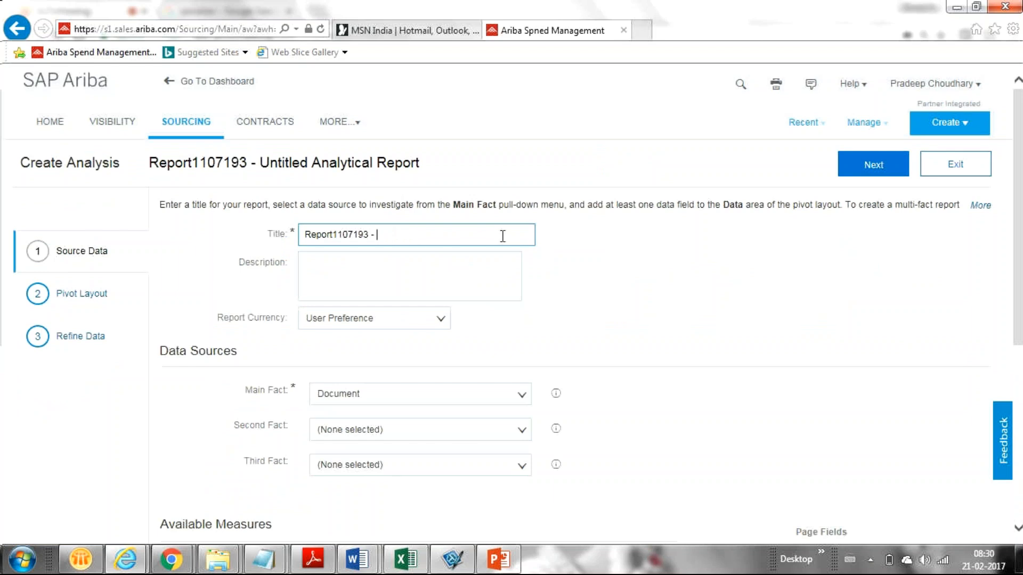
type("Supplier Participation")
Set the report currency to US Dollar $ (USD)
left_click(439, 323)
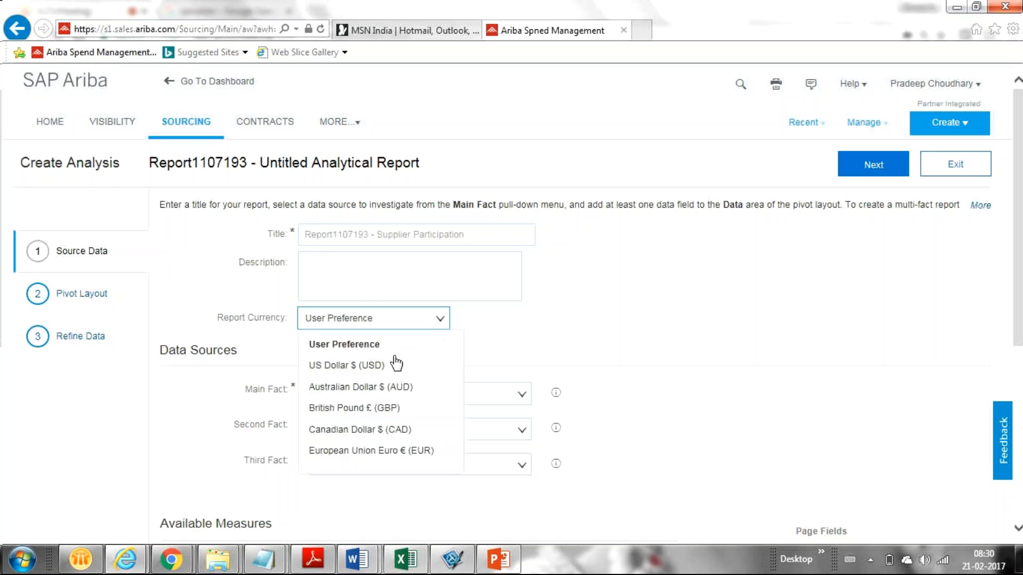
left_click(395, 361)
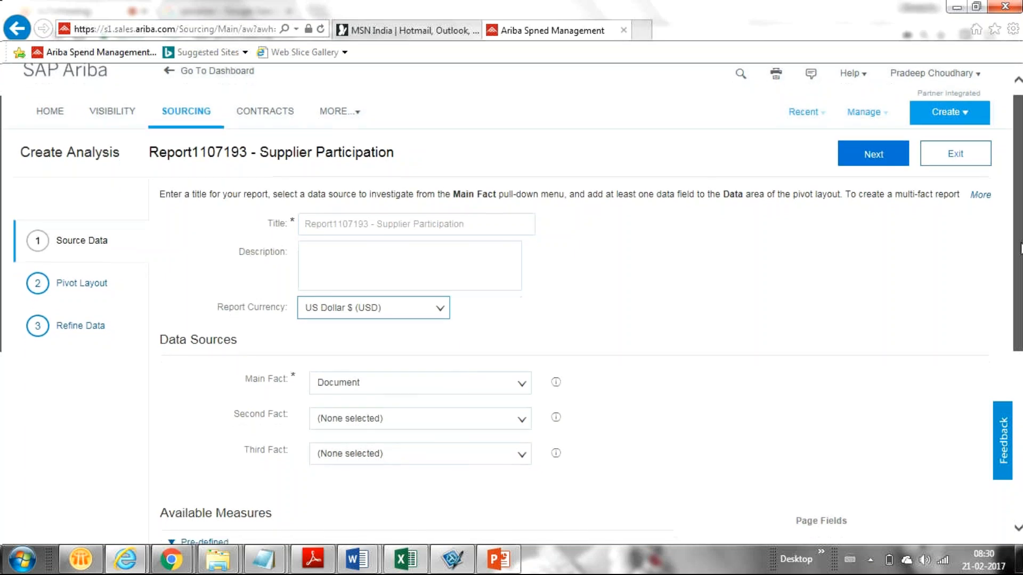
scroll(1020, 248, "down", 2)
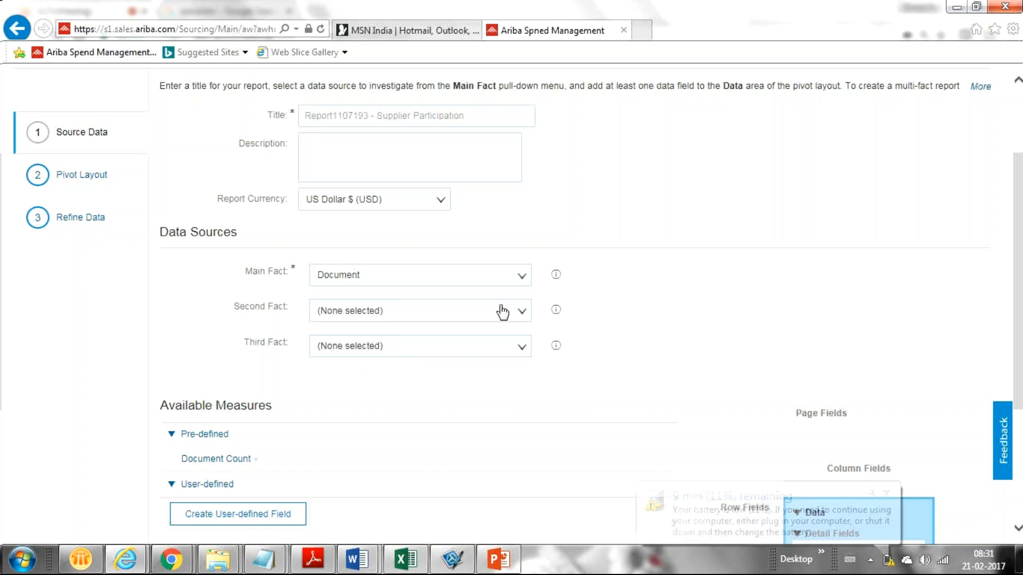
Choose Sourcing Project as the main fact and browse the Second Fact choices
left_click(520, 277)
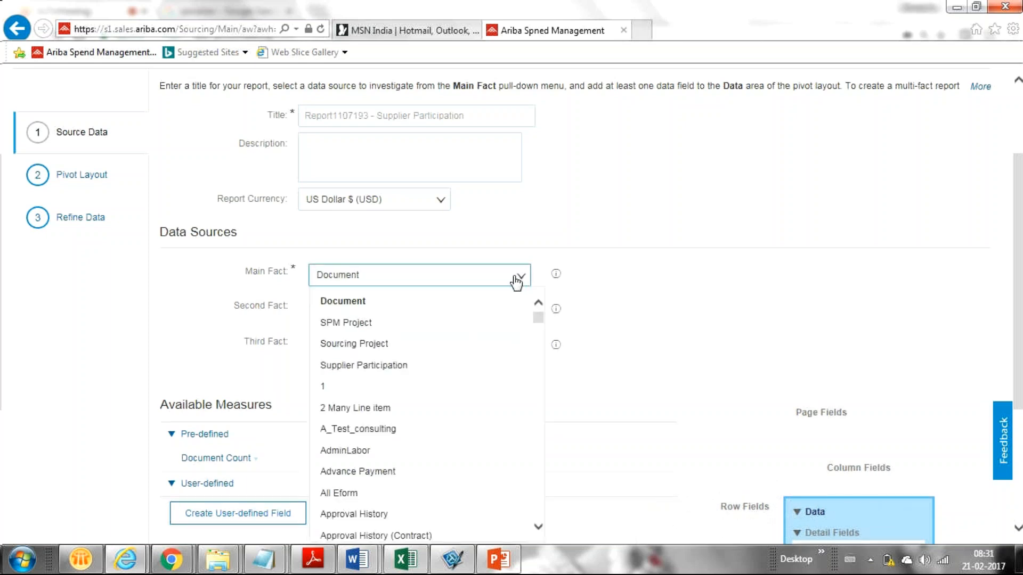
left_click(447, 344)
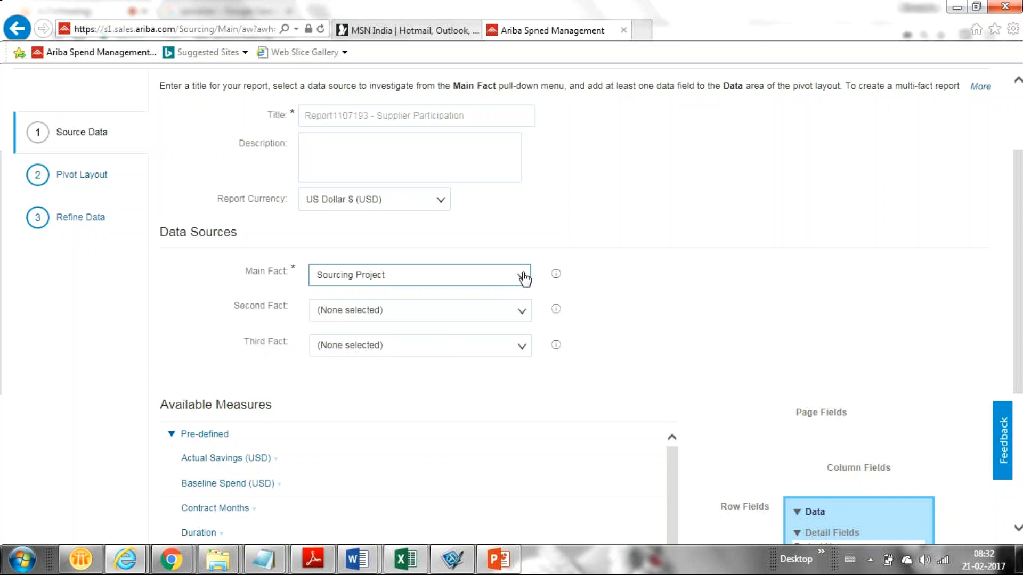
left_click(518, 313)
left_click_drag(533, 363, 544, 448)
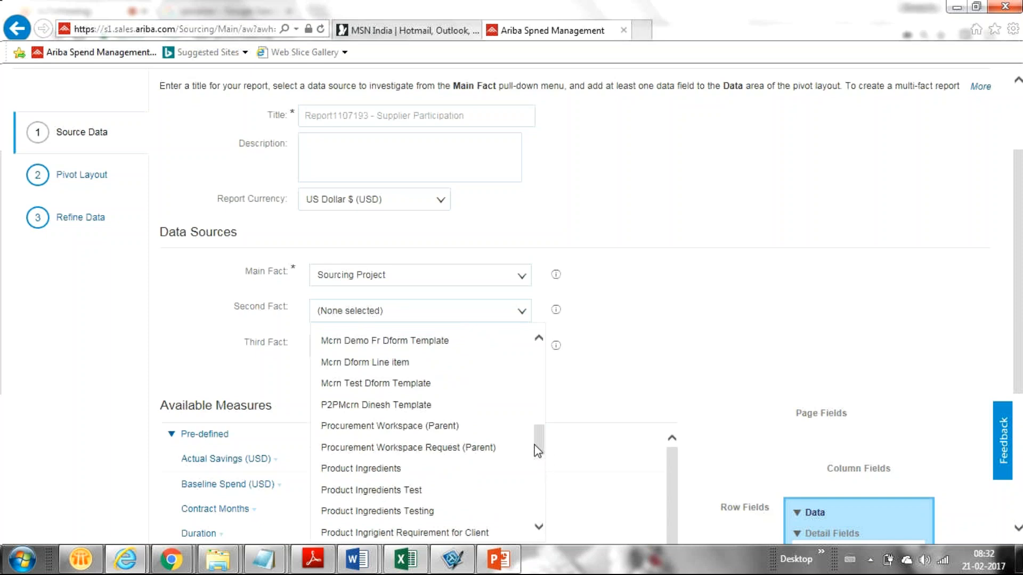
left_click_drag(538, 450, 551, 413)
Pick Event Level Summary for Second Fact and Supplier Participation for Third Fact
left_click(397, 402)
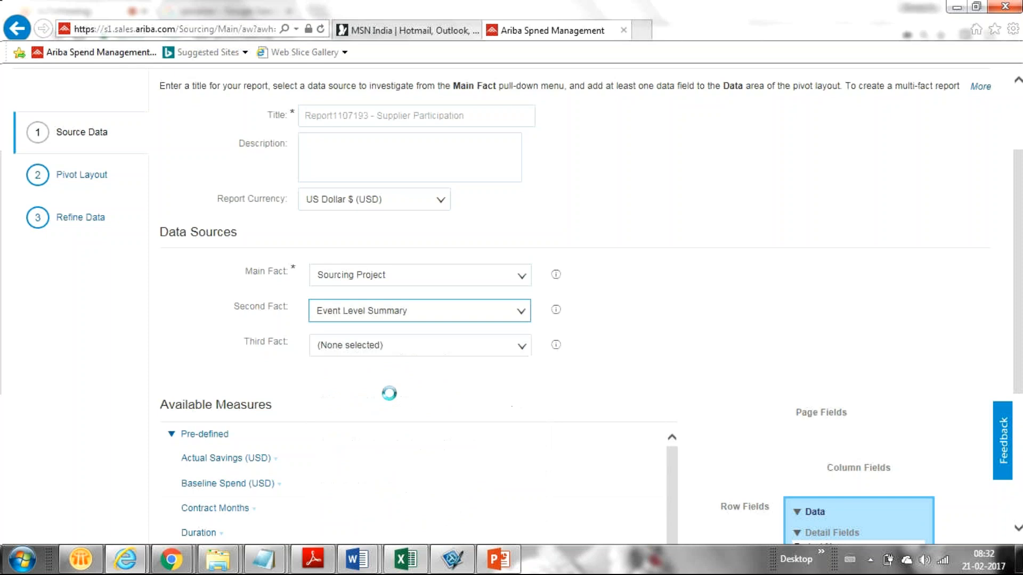
left_click(522, 348)
left_click(481, 392)
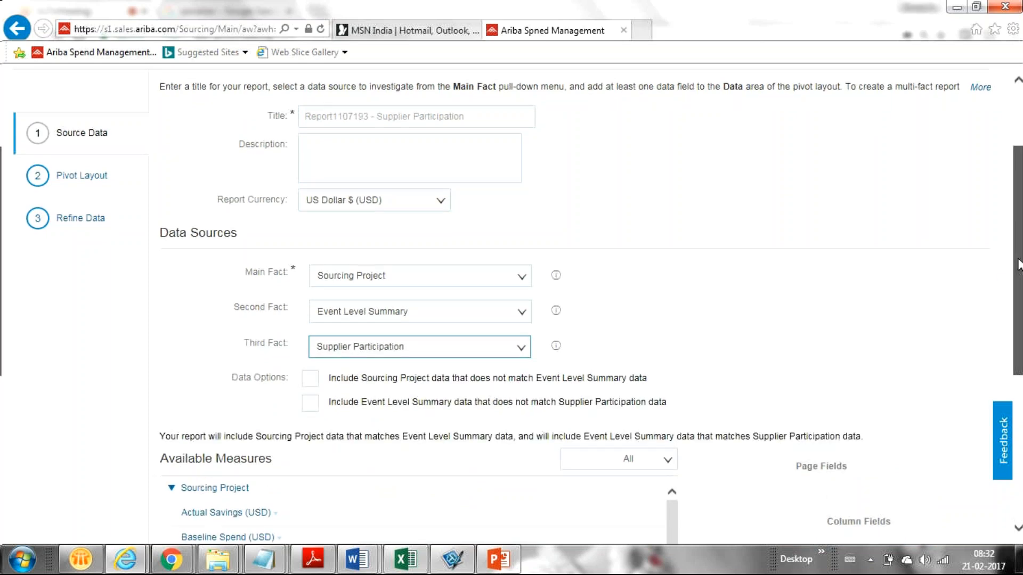
scroll(1018, 266, "down", 3)
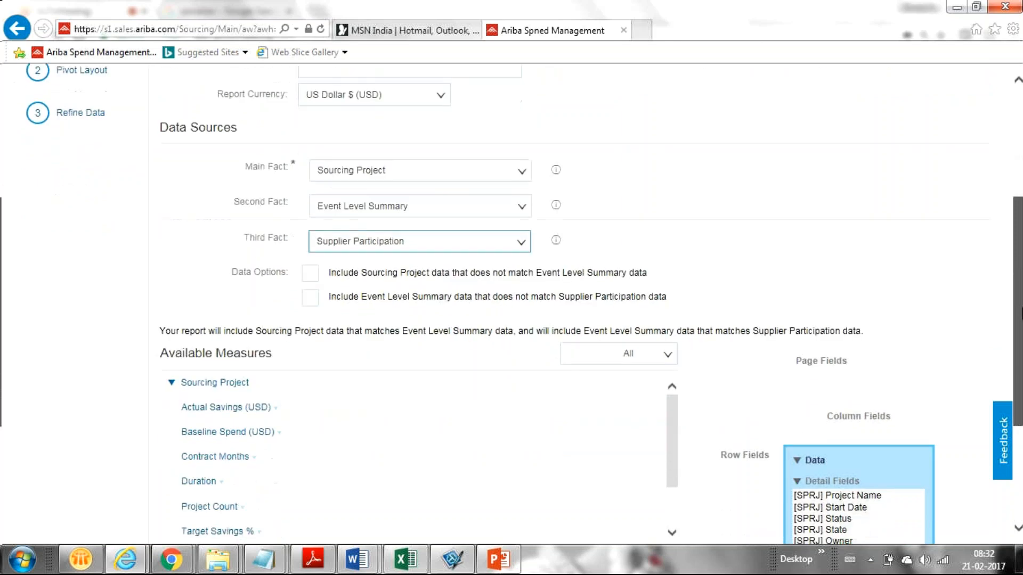
scroll(669, 341, "down", 1)
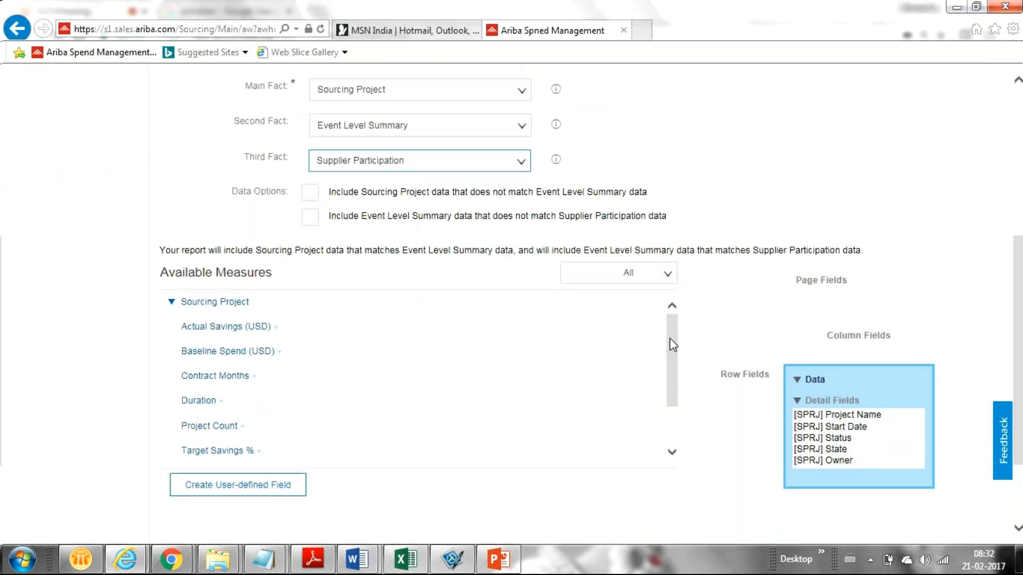
scroll(669, 345, "down", 2)
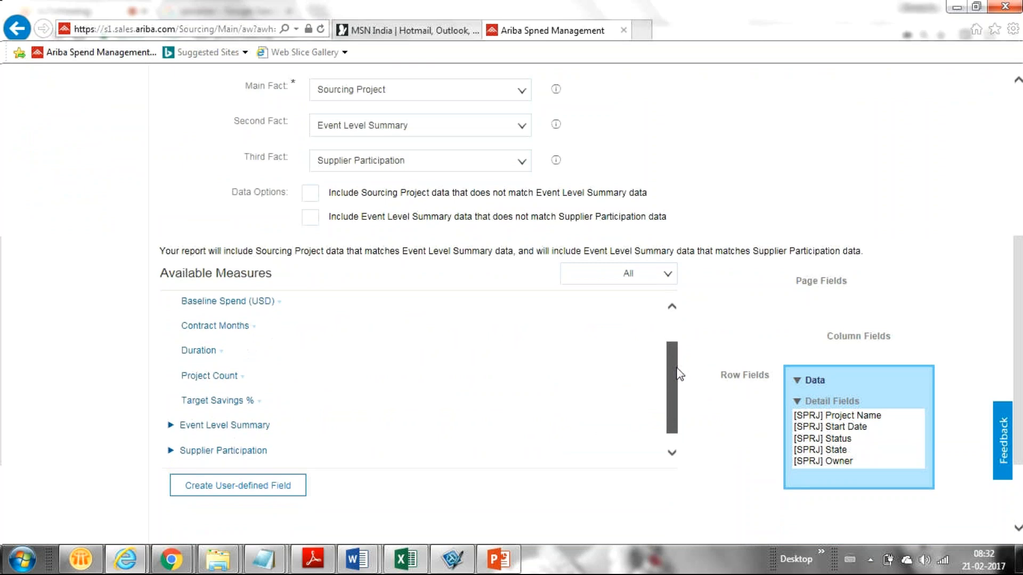
left_click_drag(677, 349, 675, 371)
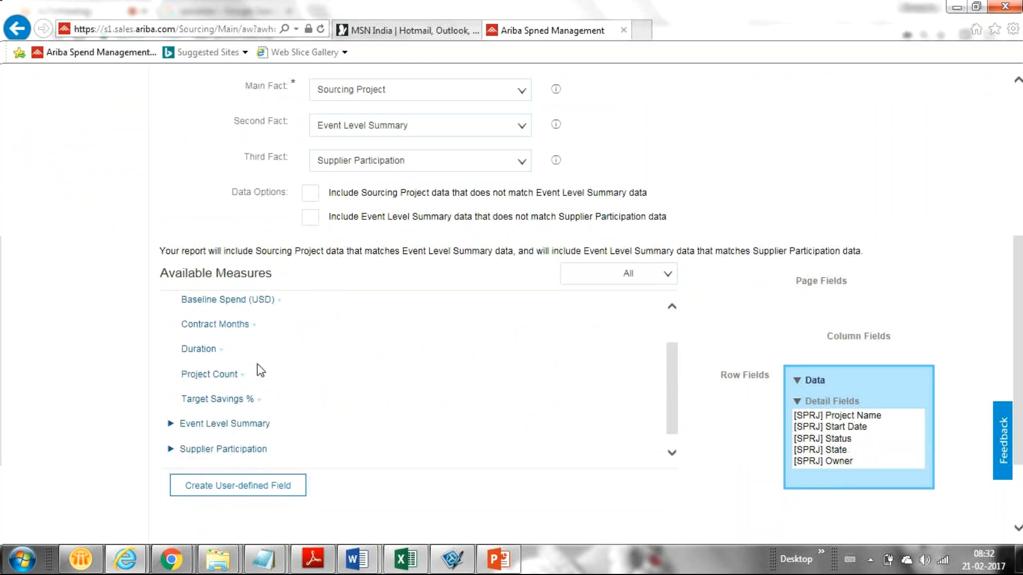
Add the Project Count measure from Available Measures to the report's data
left_click(241, 376)
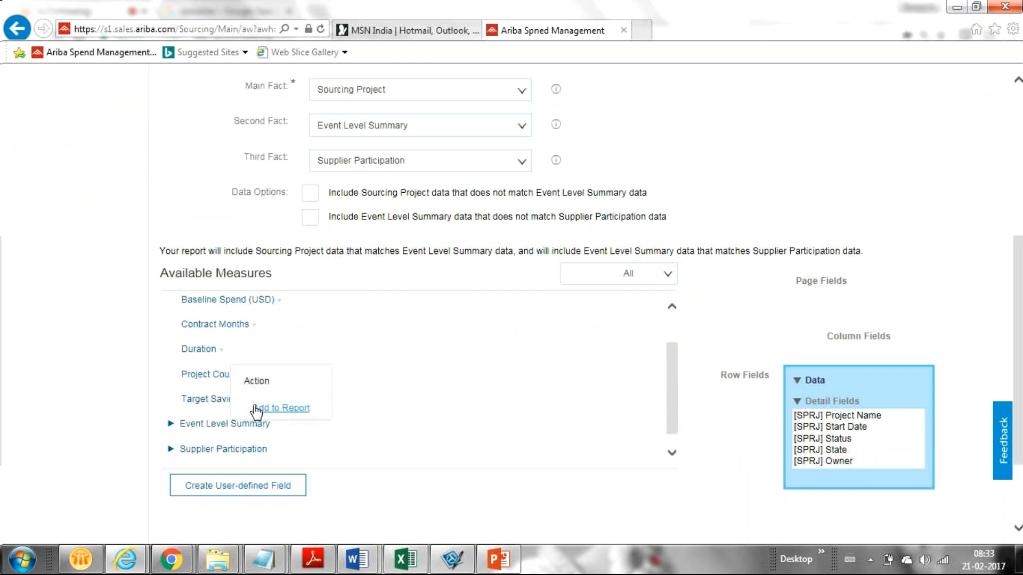
left_click(257, 409)
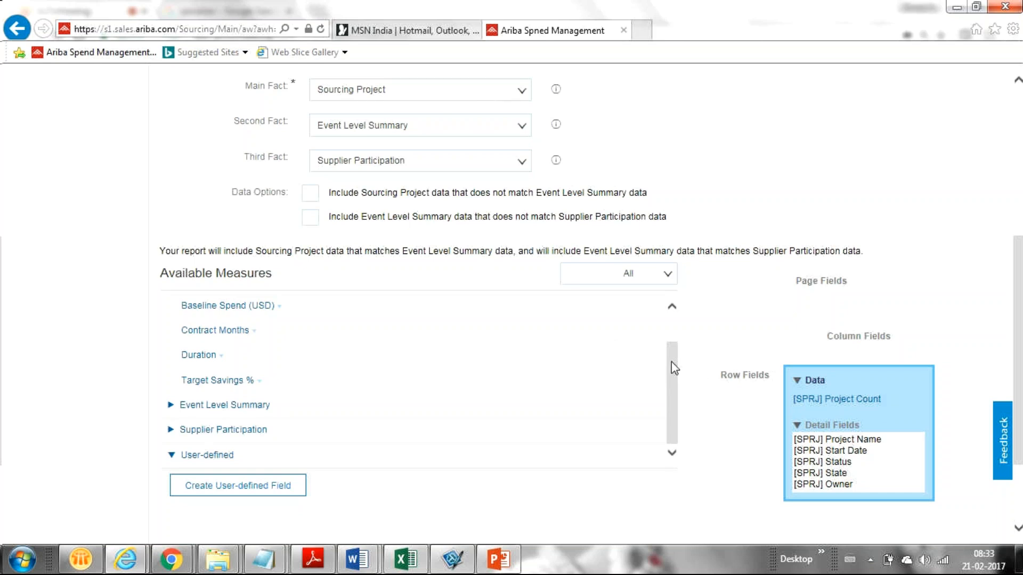
mouse_move(671, 363)
left_mouse_down()
mouse_move(661, 343)
mouse_move(658, 367)
left_mouse_up()
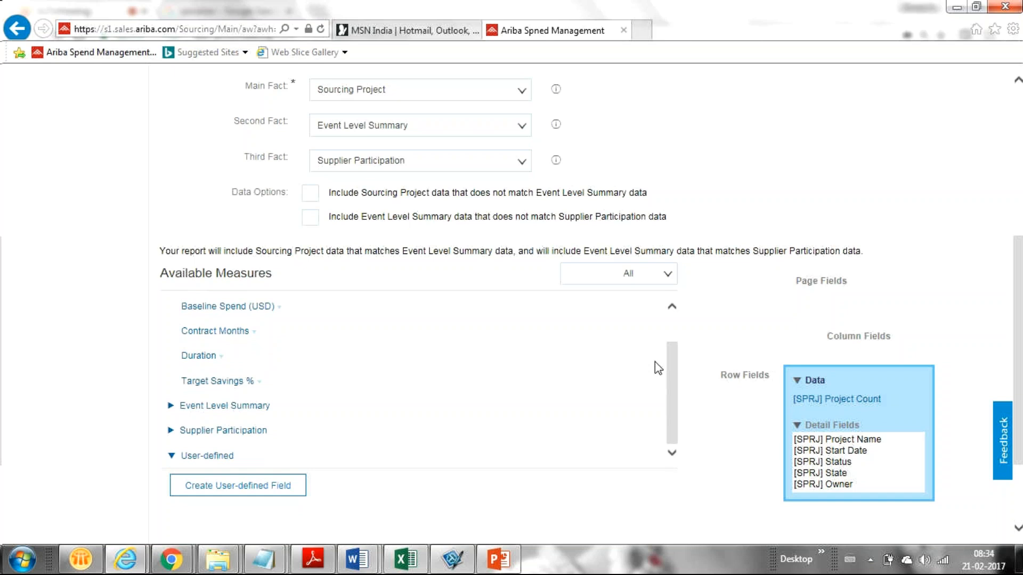
Expand Event Level Summary in Available Measures and scroll through its measures, such as Accepted Suppliers and Bids Submitted
left_click(170, 407)
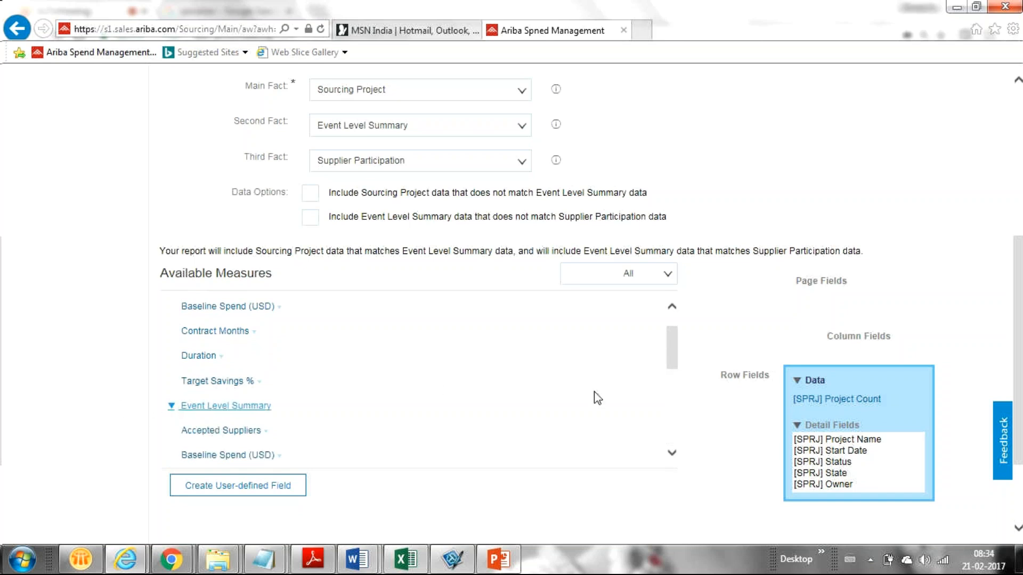
scroll(667, 370, "down", 3)
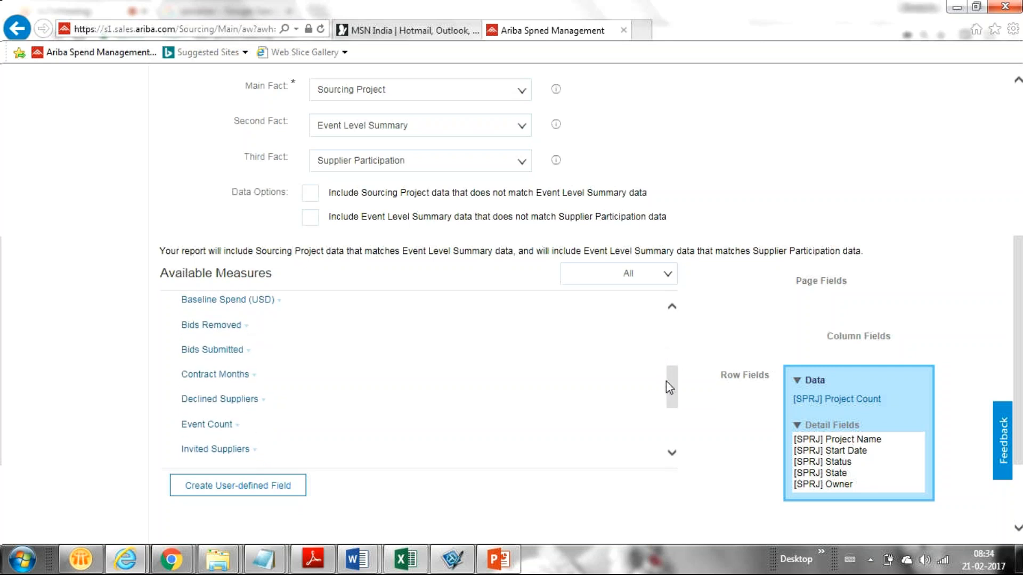
left_click_drag(670, 387, 670, 362)
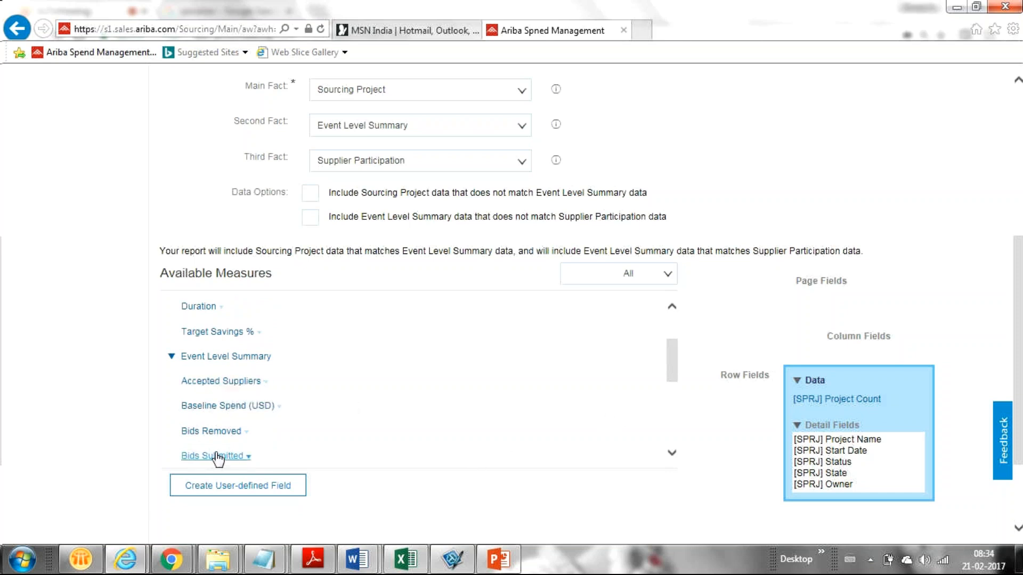
left_click_drag(671, 376, 679, 417)
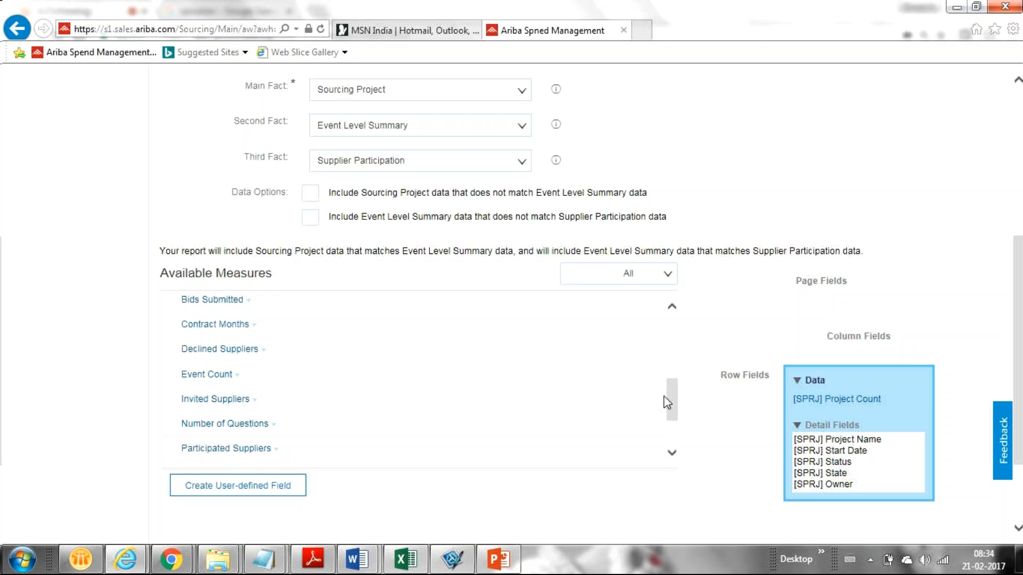
left_click_drag(670, 396, 666, 417)
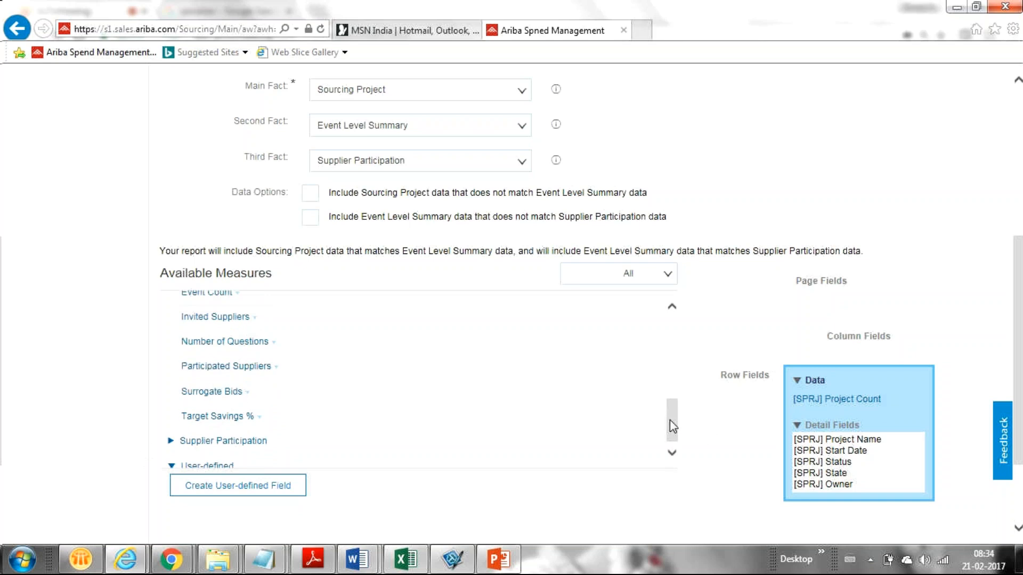
left_click_drag(670, 420, 661, 319)
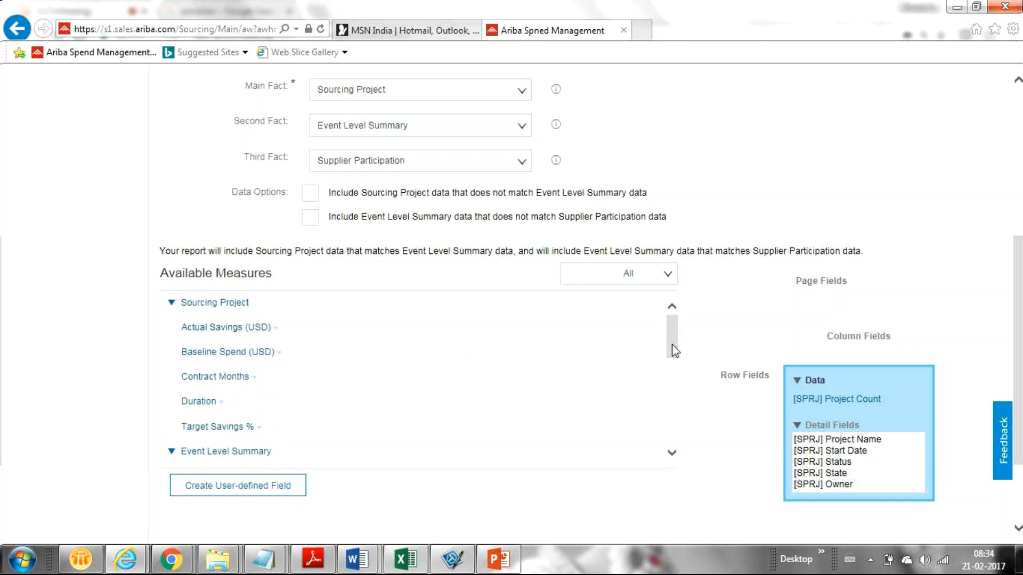
left_click_drag(668, 344, 667, 382)
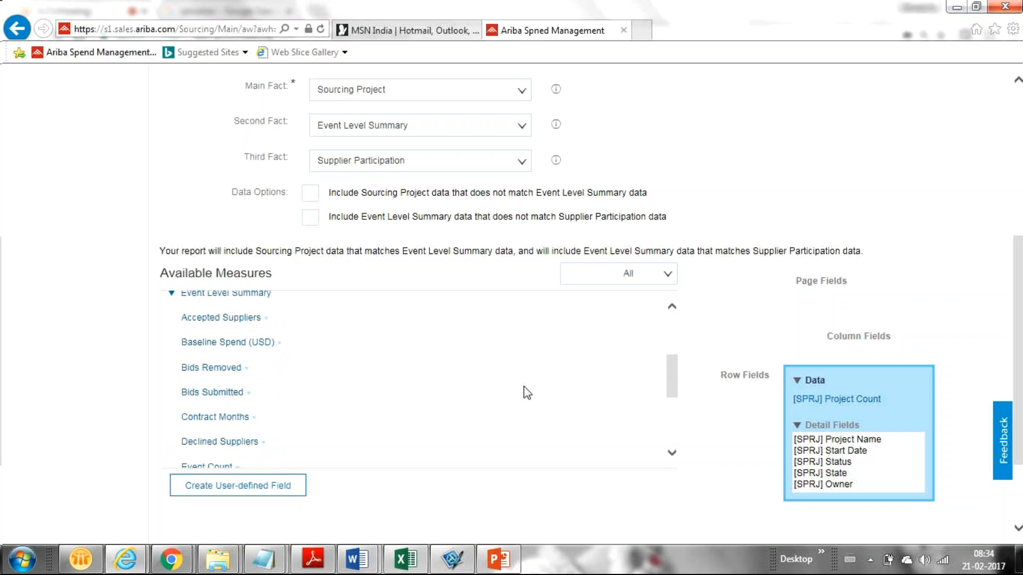
Add the Event Level Summary measures Accepted Suppliers and Bids Submitted to the report's Data area
left_click(265, 320)
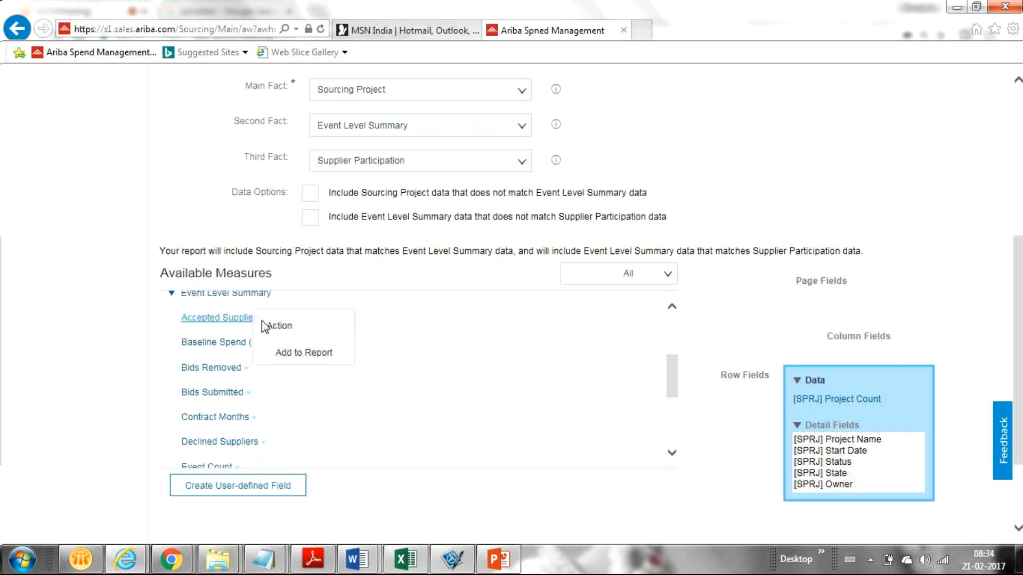
left_click(289, 354)
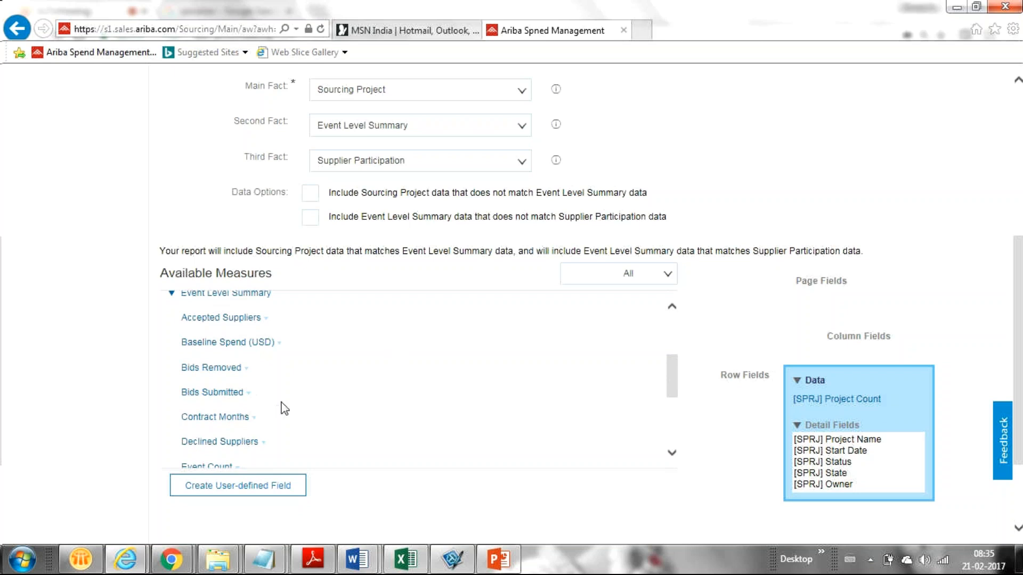
left_click(248, 395)
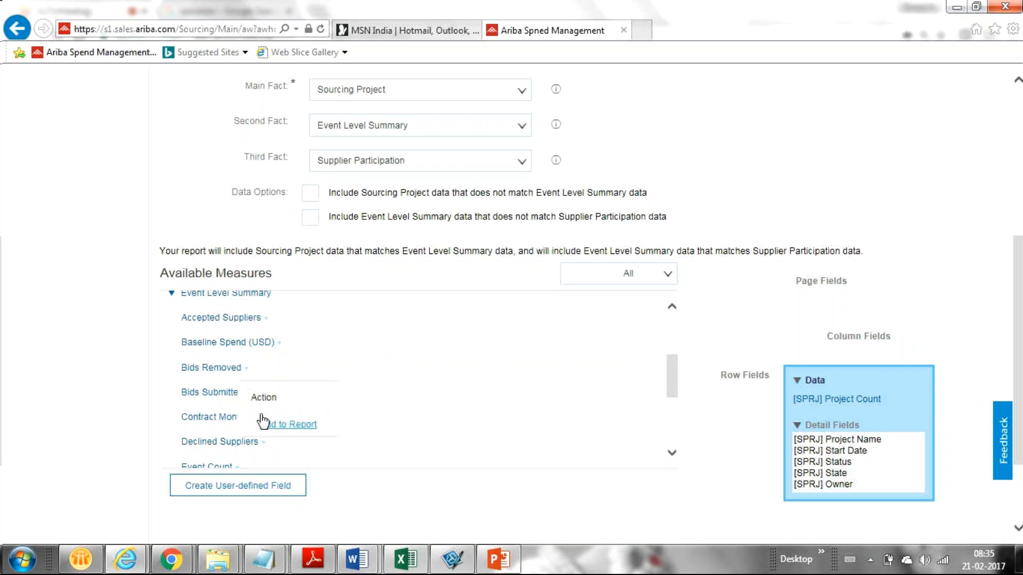
left_click(263, 423)
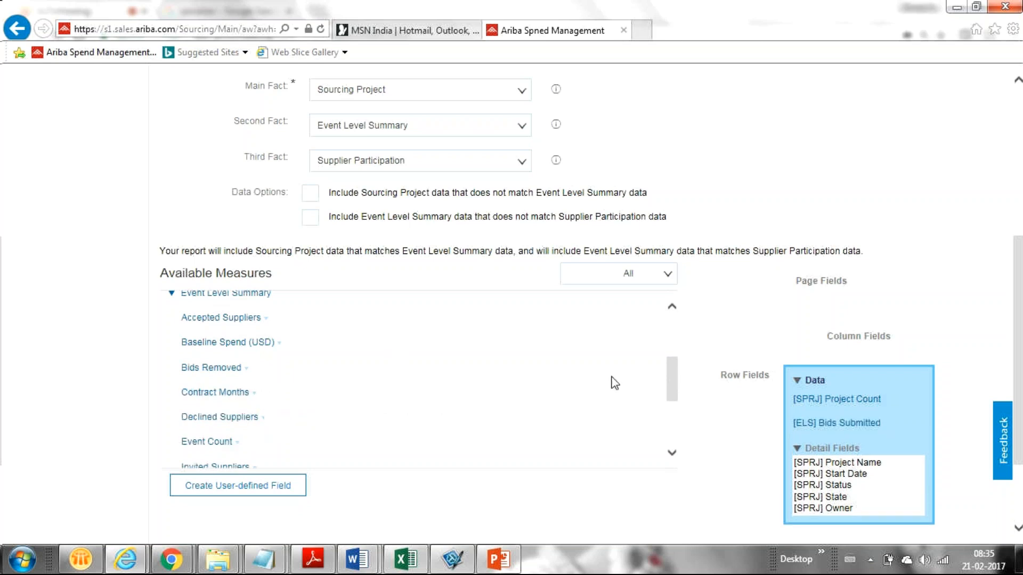
left_click_drag(670, 383, 635, 383)
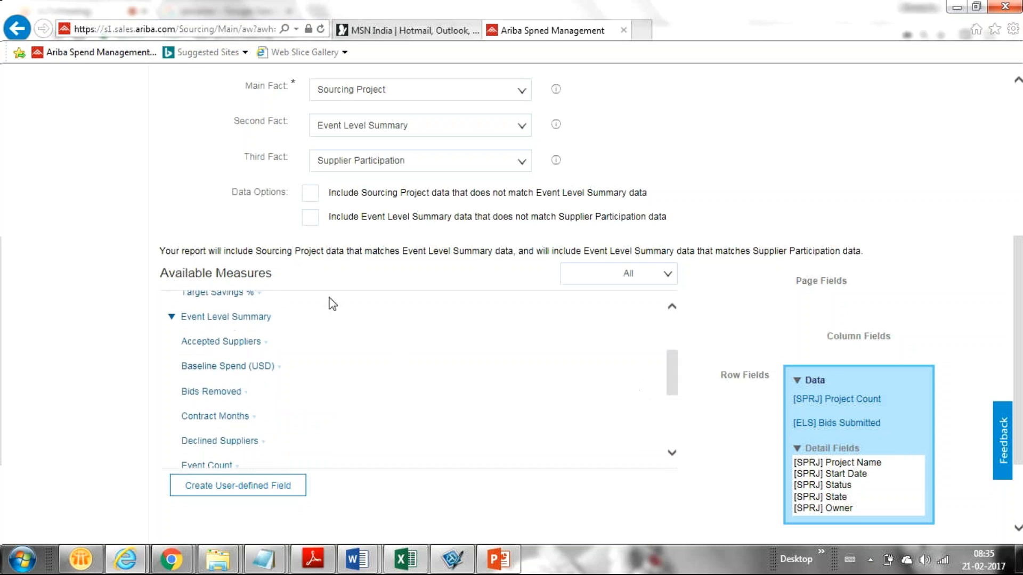
left_click(266, 347)
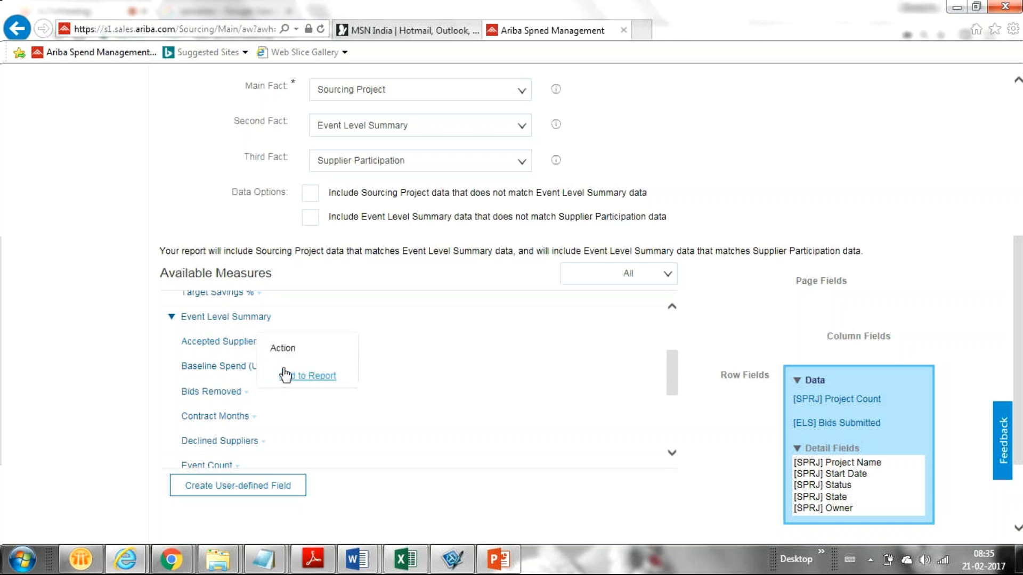
left_click(286, 377)
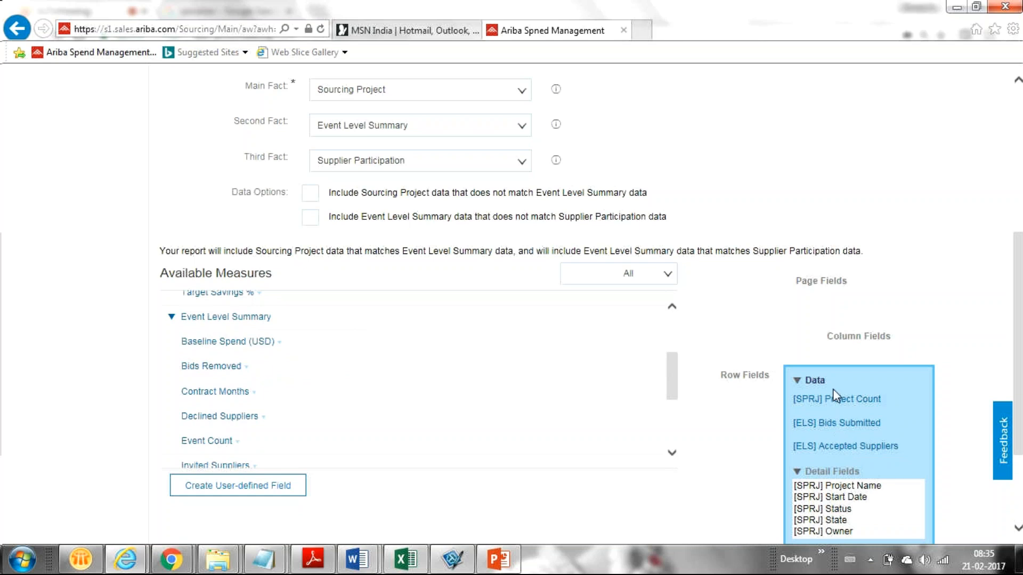
left_click_drag(667, 377, 692, 434)
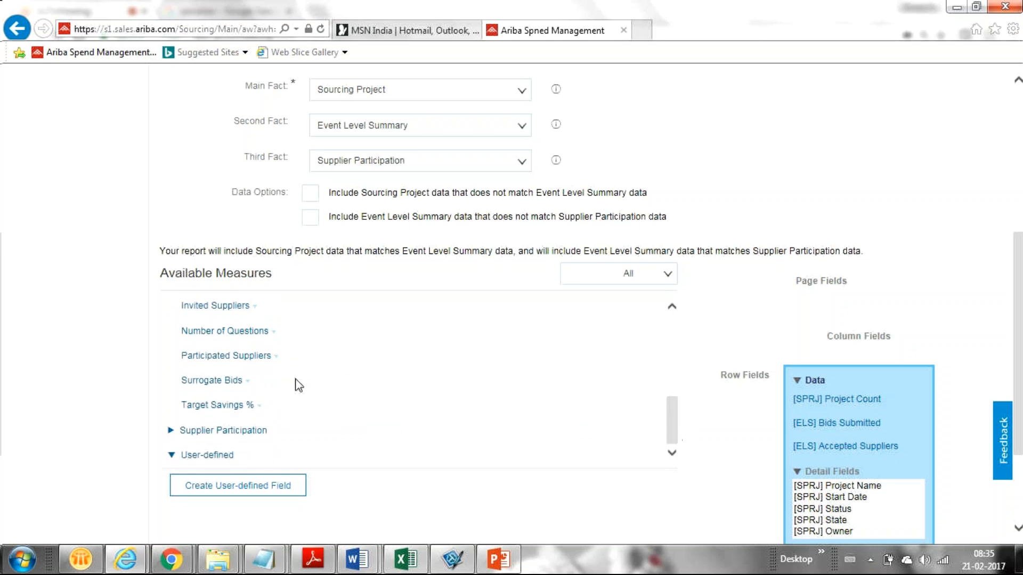
Expand Supplier Participation and add Awarded Spend (USD) as a fourth data measure
left_click(169, 433)
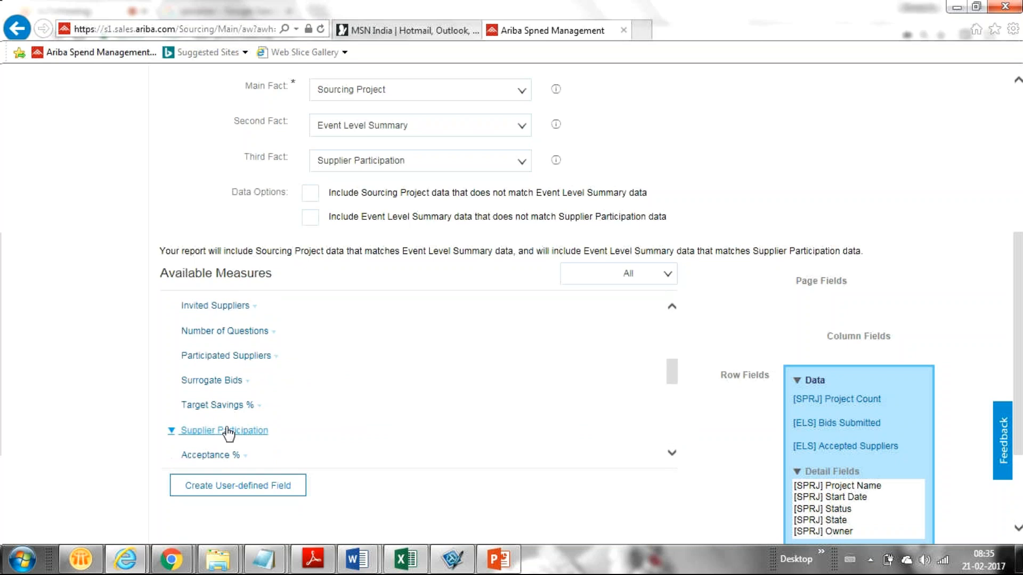
left_click(672, 454)
left_click(671, 454)
left_click(672, 455)
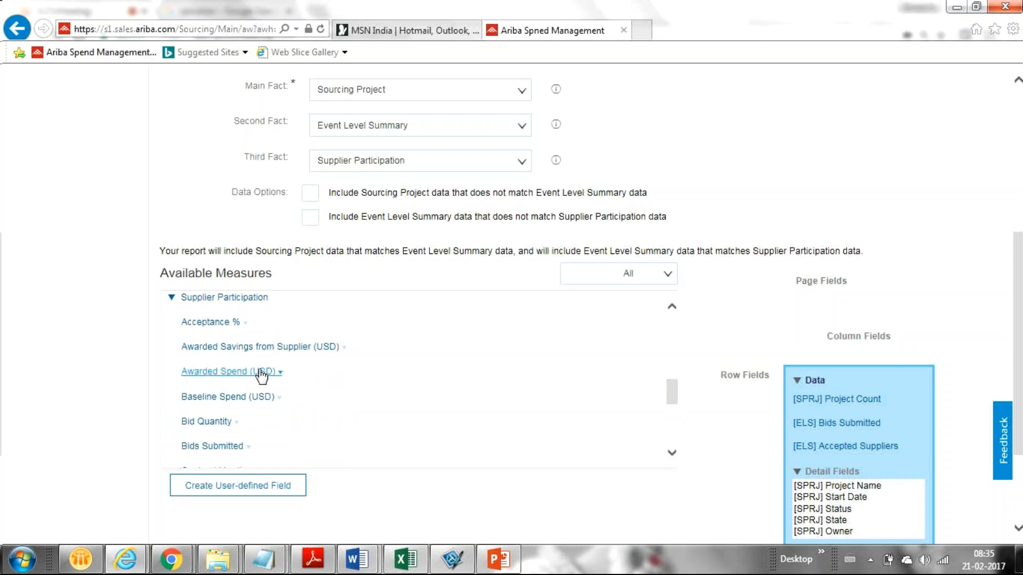
left_click(277, 374)
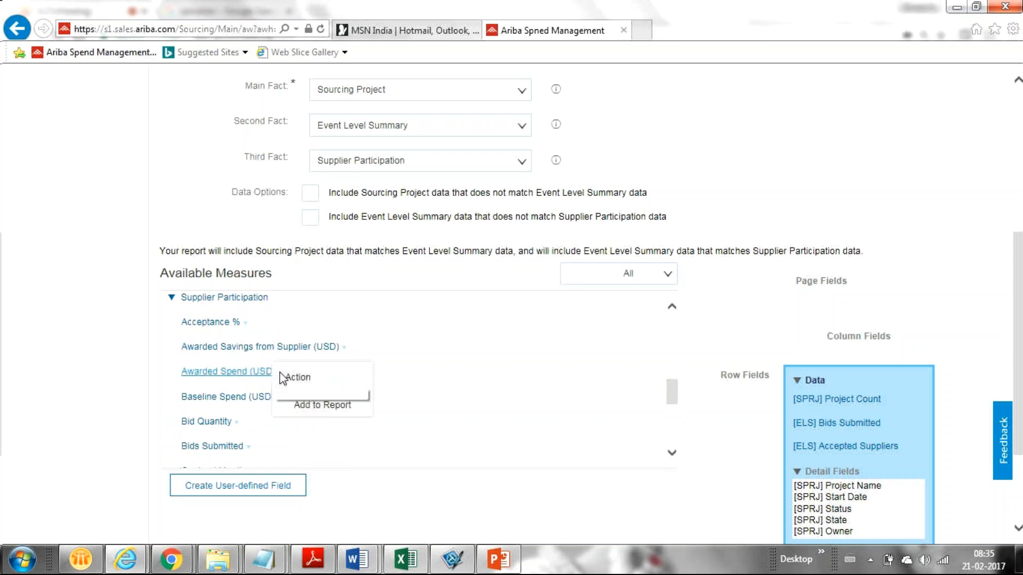
left_click(304, 405)
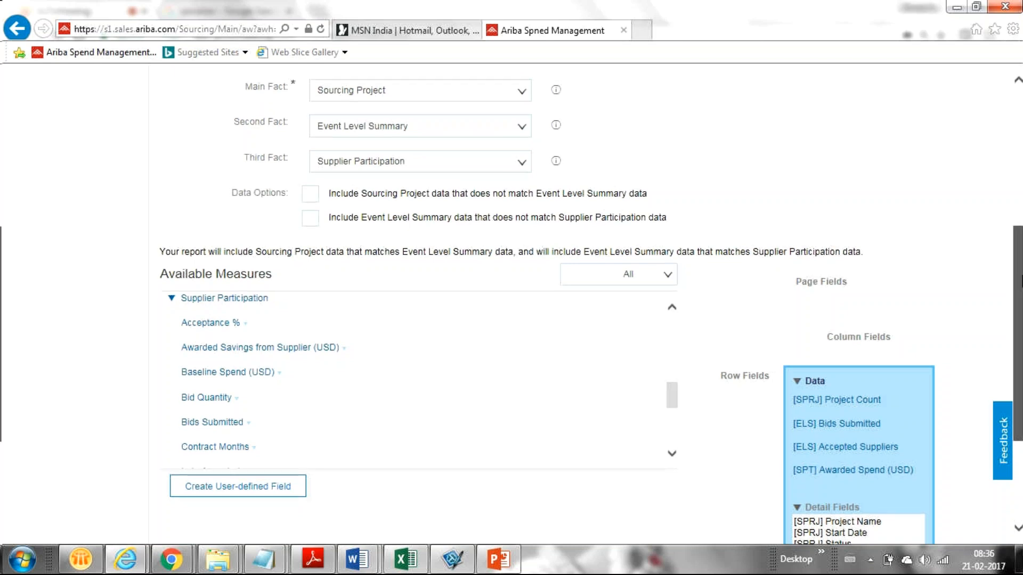
scroll(977, 313, "down", 2)
scroll(978, 318, "down", 2)
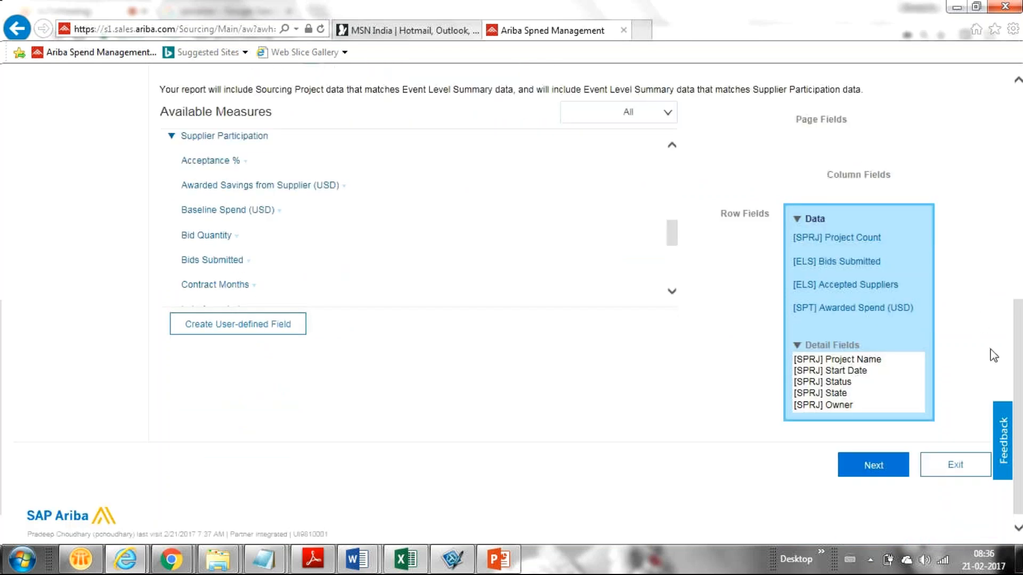
left_click(671, 293)
left_click(671, 293)
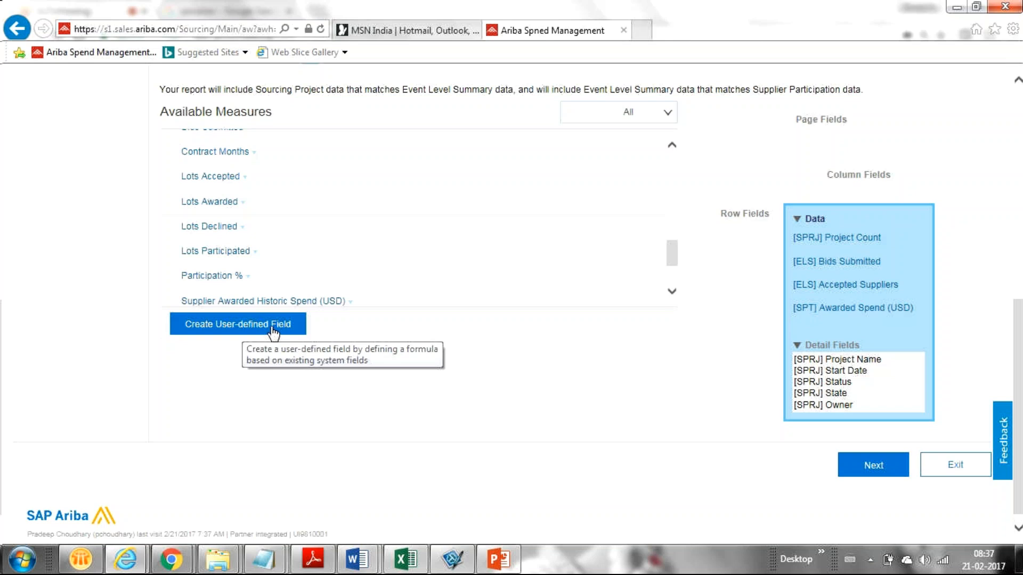
left_click(878, 469)
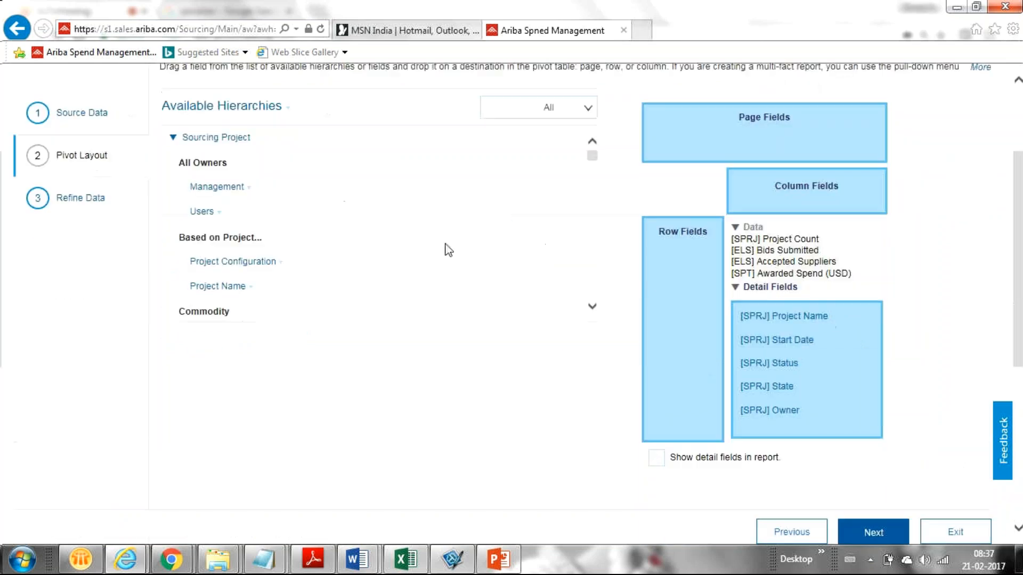
scroll(1017, 202, "up", 3)
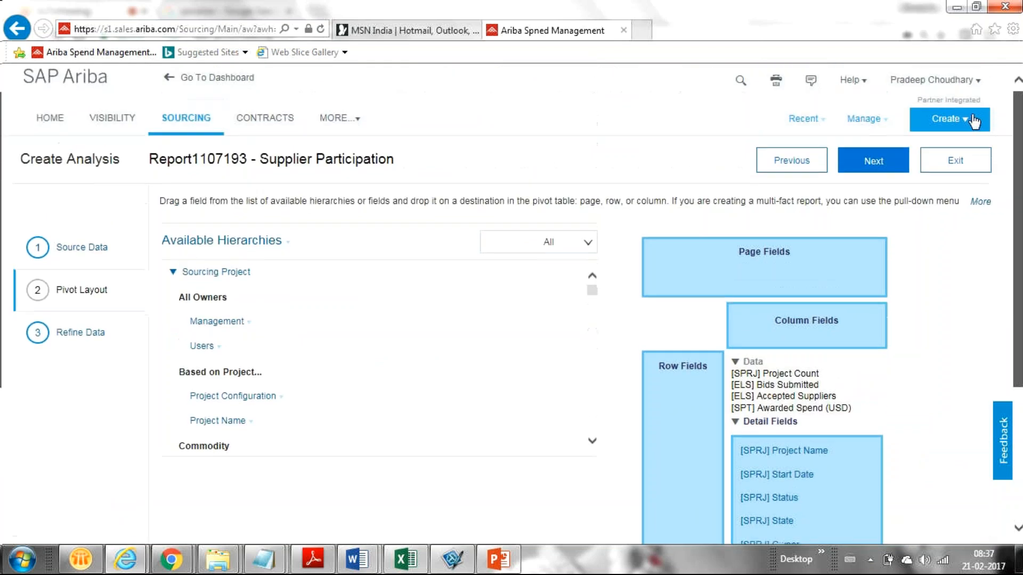
scroll(979, 135, "down", 1)
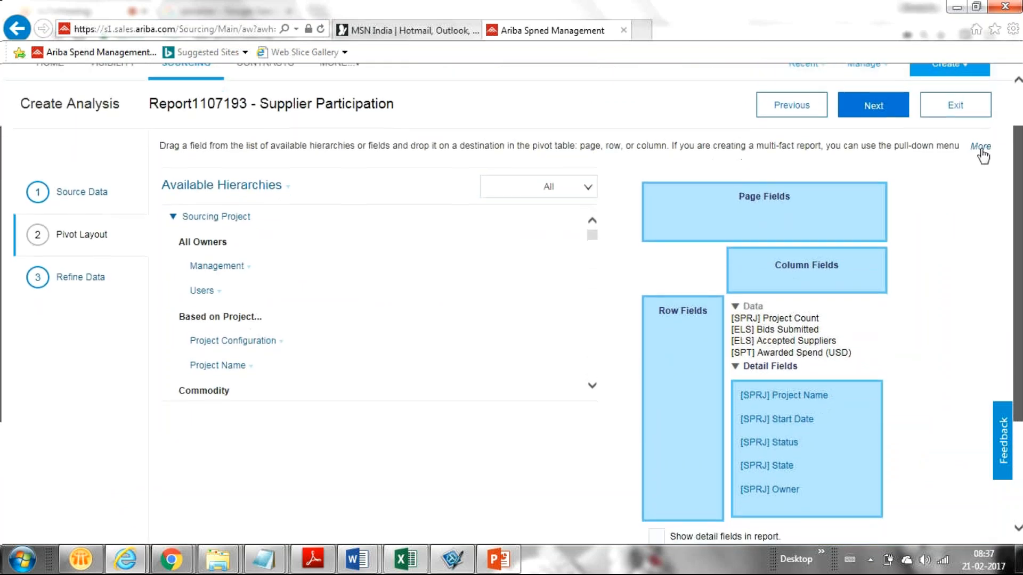
scroll(738, 190, "down", 1)
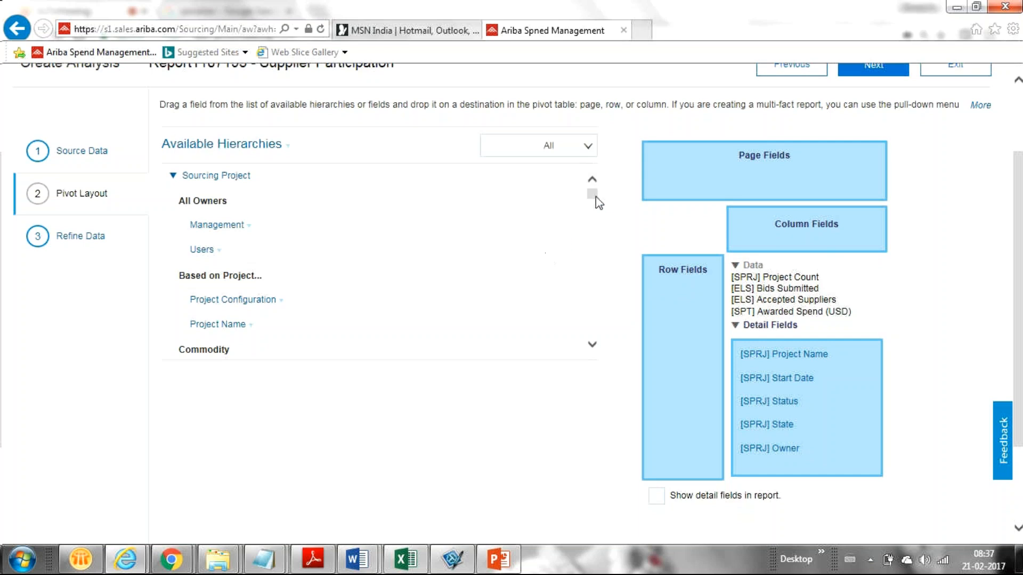
left_click(591, 346)
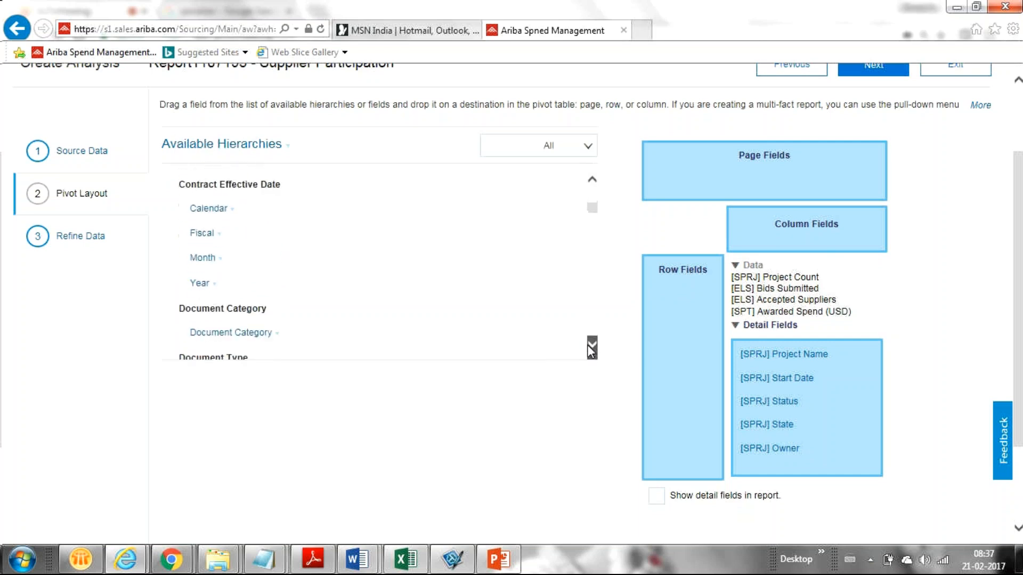
left_click(593, 183)
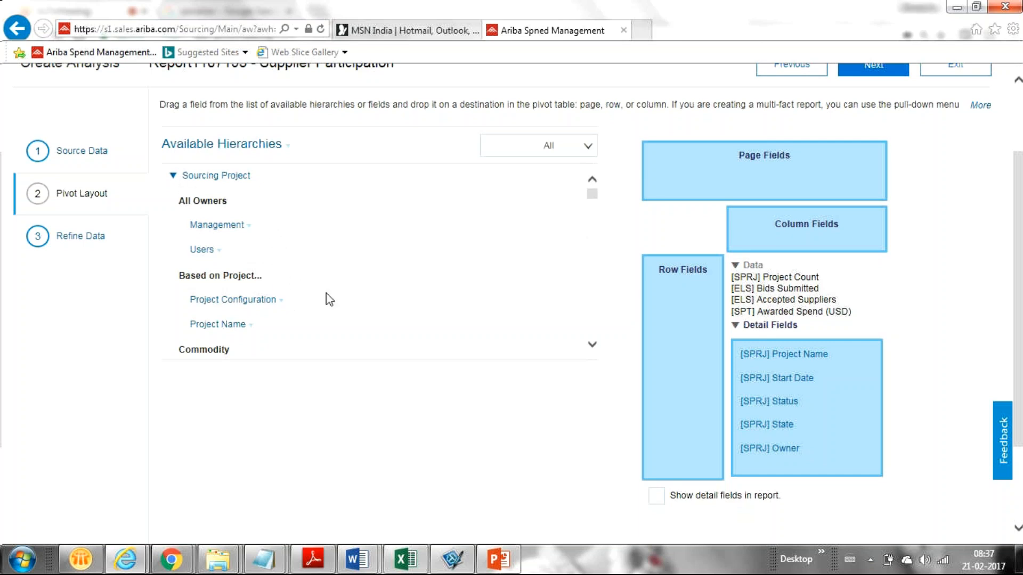
left_click(590, 346)
left_click(591, 346)
left_click(591, 346)
left_click(591, 346)
left_click(592, 346)
left_click(591, 346)
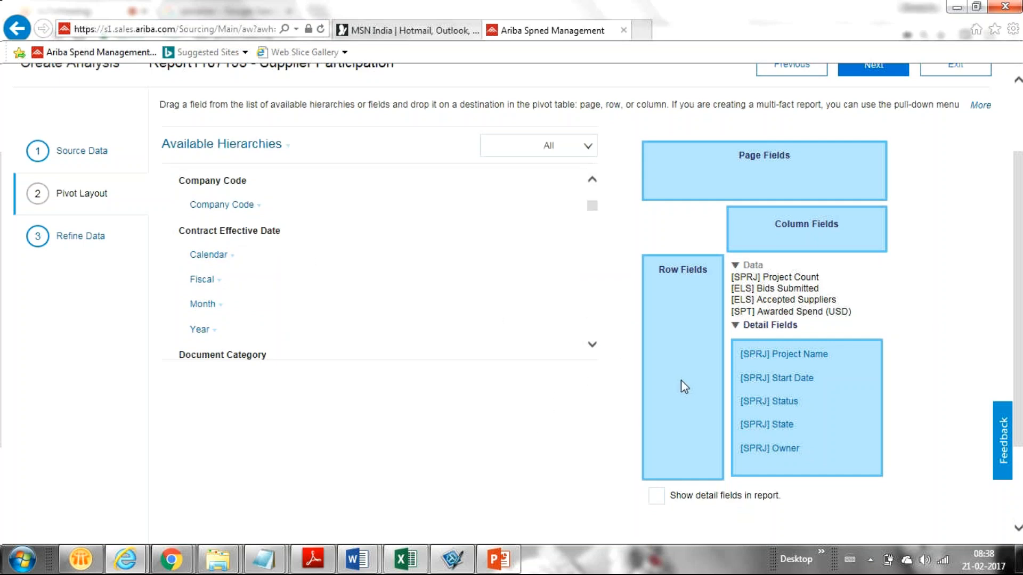
left_click(591, 346)
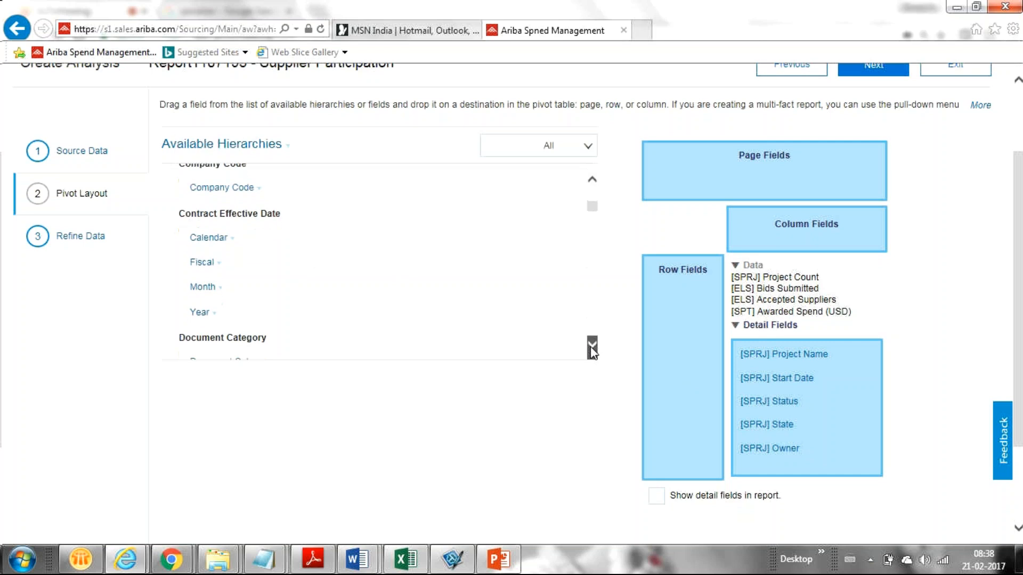
left_click(591, 345)
left_click(592, 345)
left_click(592, 345)
left_click(592, 345)
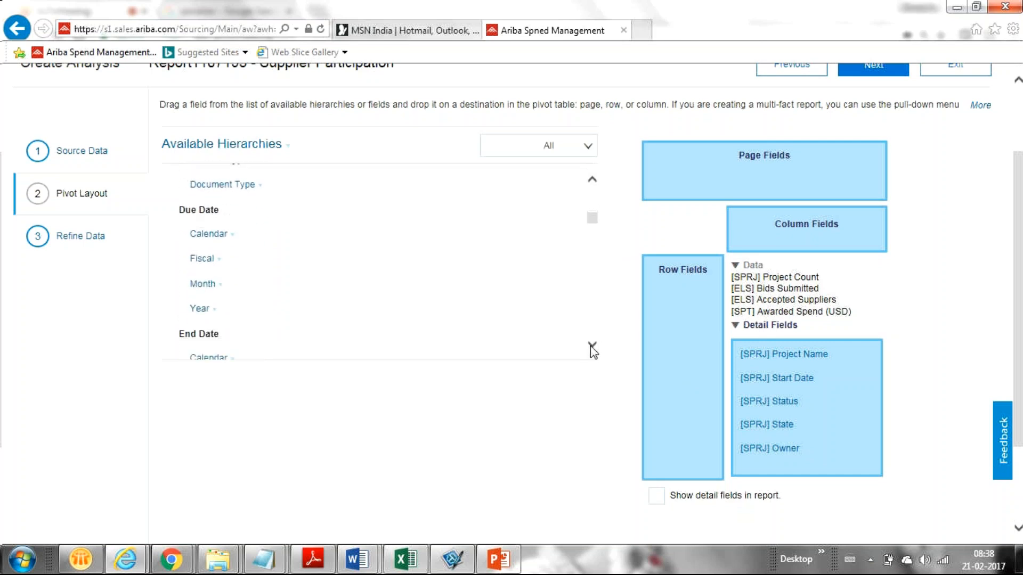
left_click(554, 156)
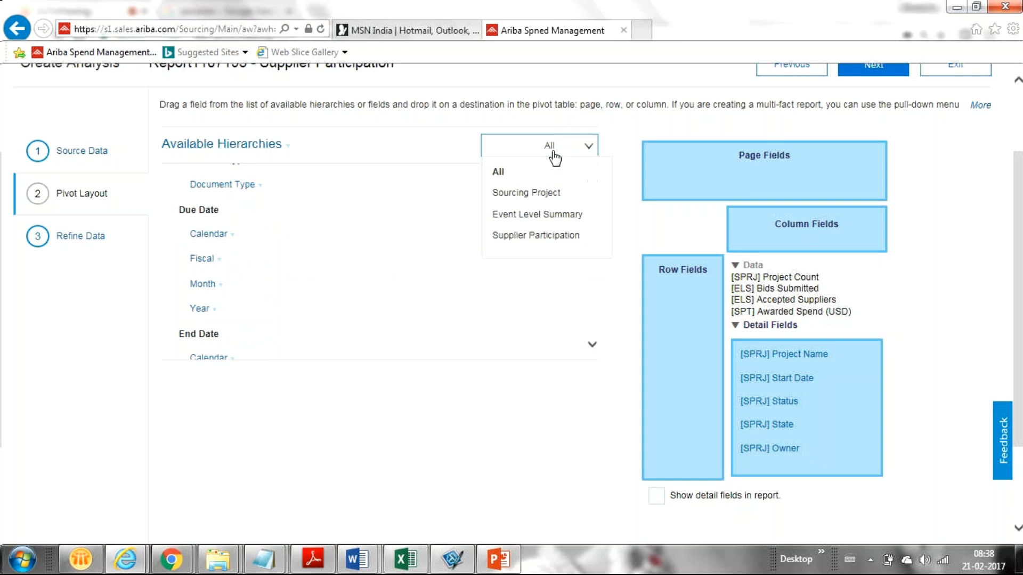
left_click(499, 173)
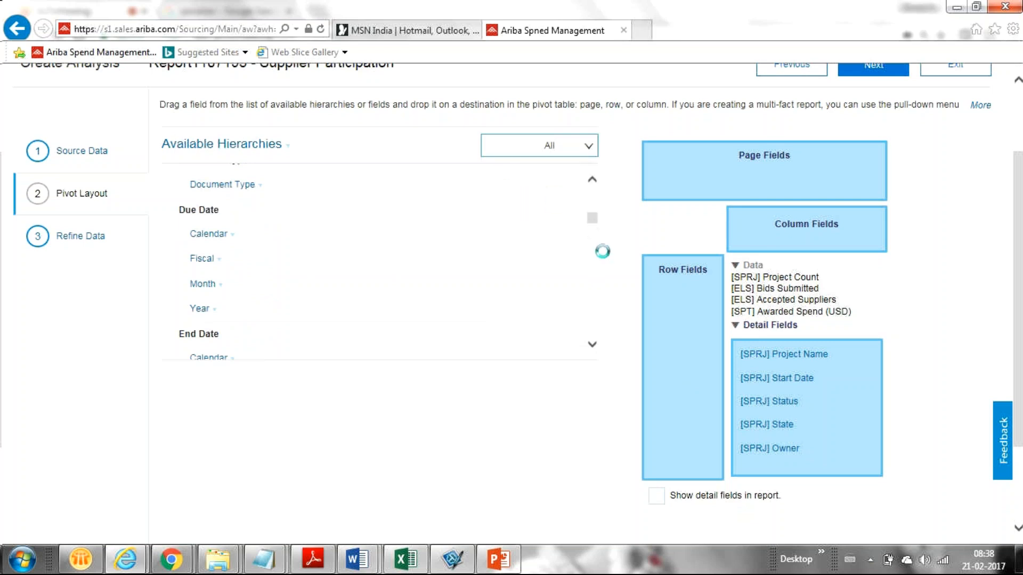
left_click(592, 345)
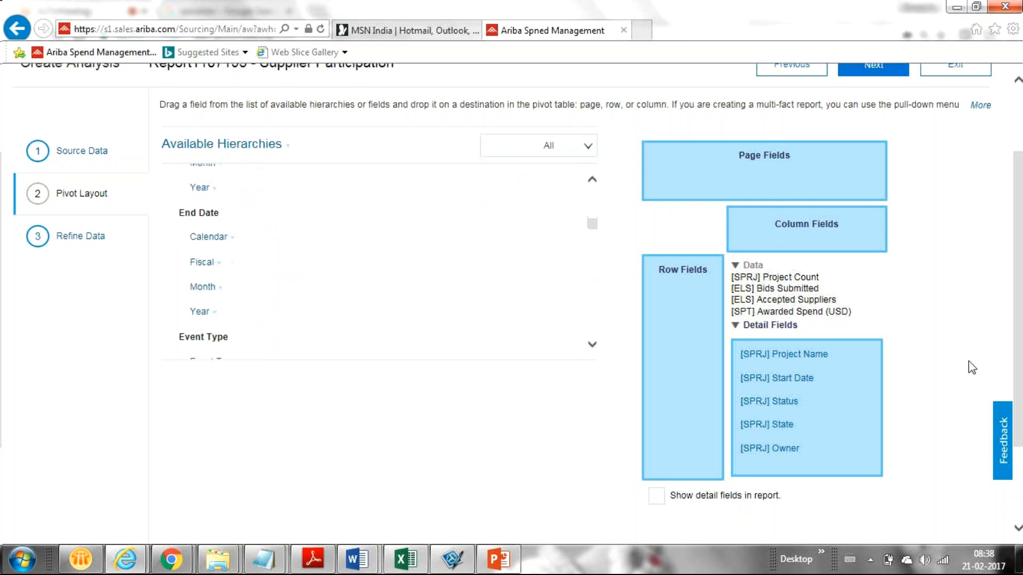
scroll(1018, 349, "up", 1)
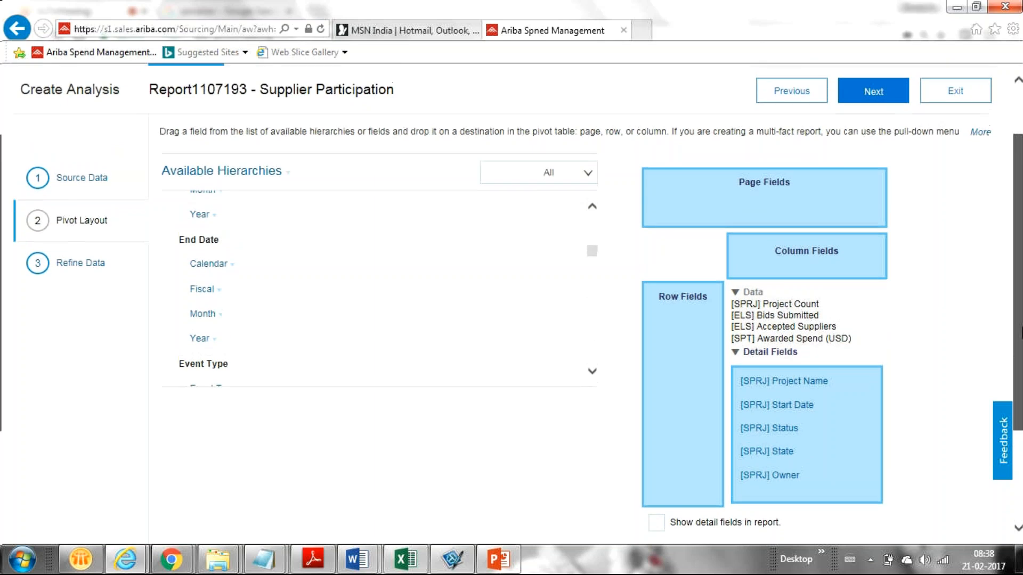
left_click(592, 383)
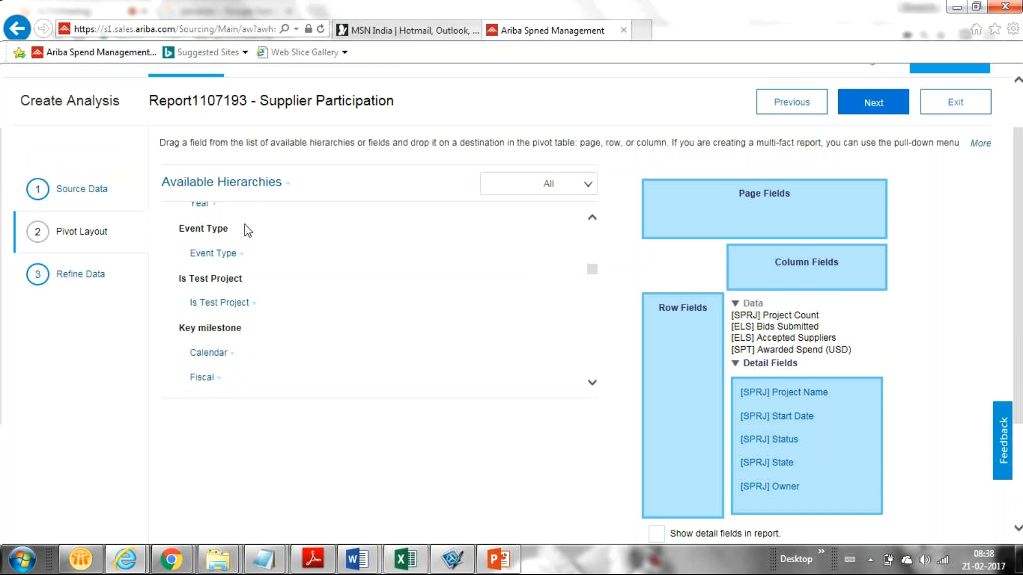
left_click(240, 255)
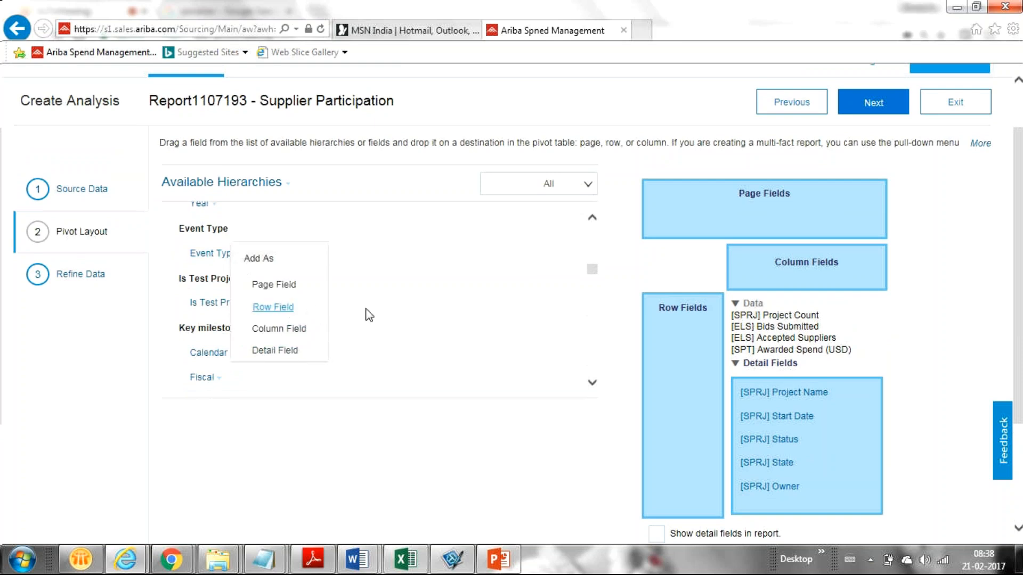
left_click(387, 310)
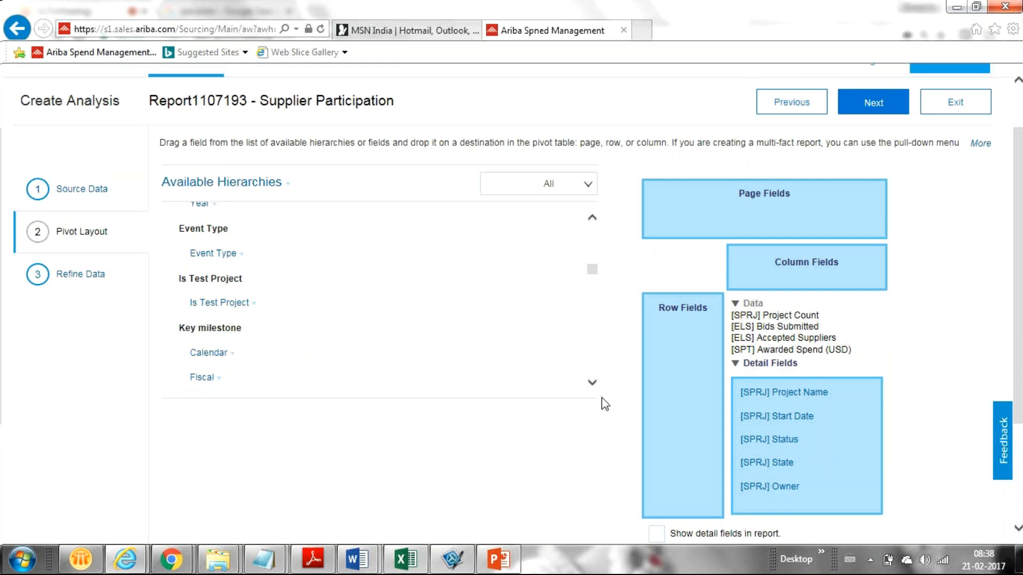
left_click(592, 383)
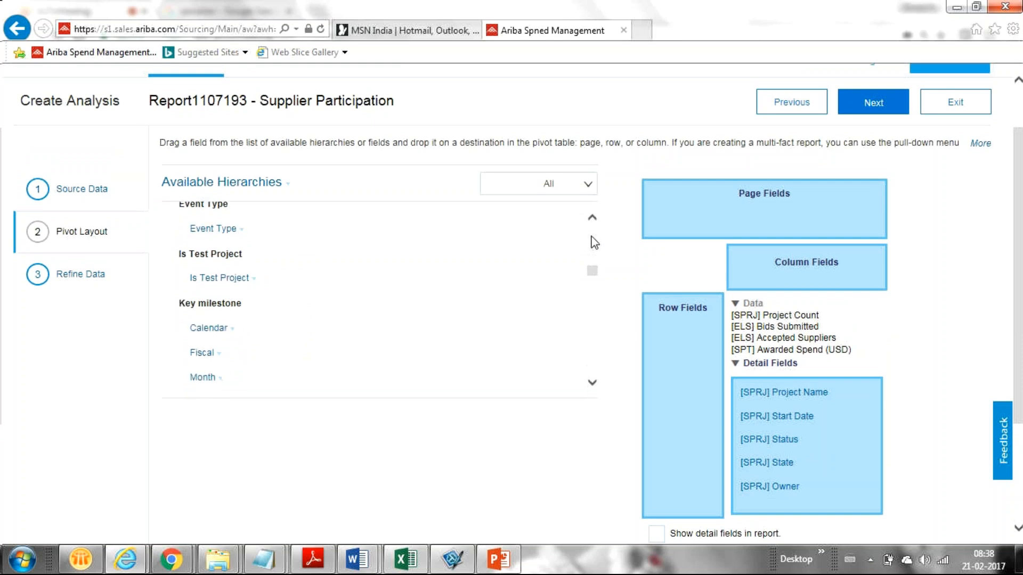
left_click(592, 219)
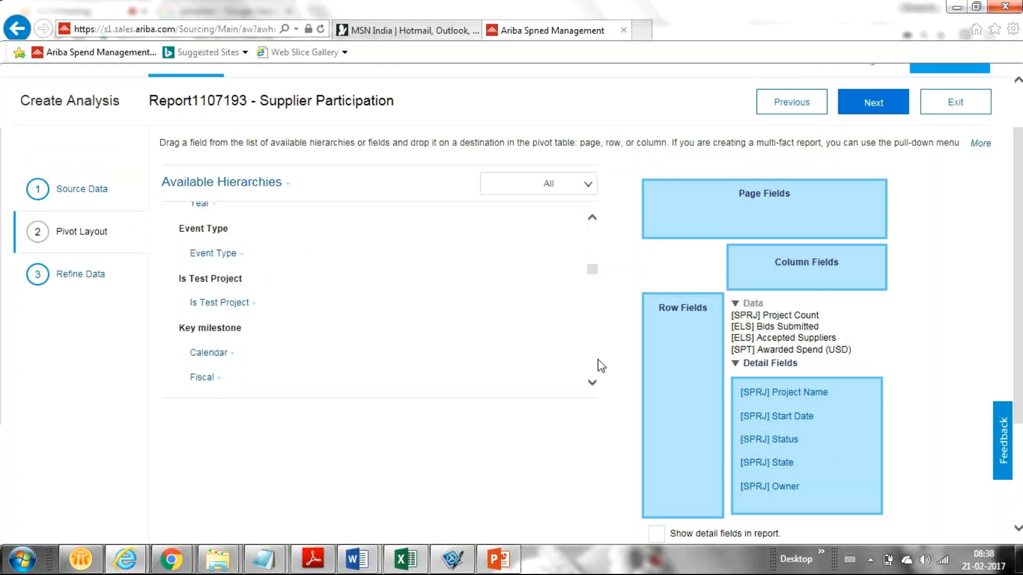
left_click(592, 384)
left_click(592, 387)
left_click(593, 387)
left_click(592, 387)
left_click(592, 387)
left_click(592, 387)
left_click(593, 387)
left_click(592, 387)
left_click(593, 387)
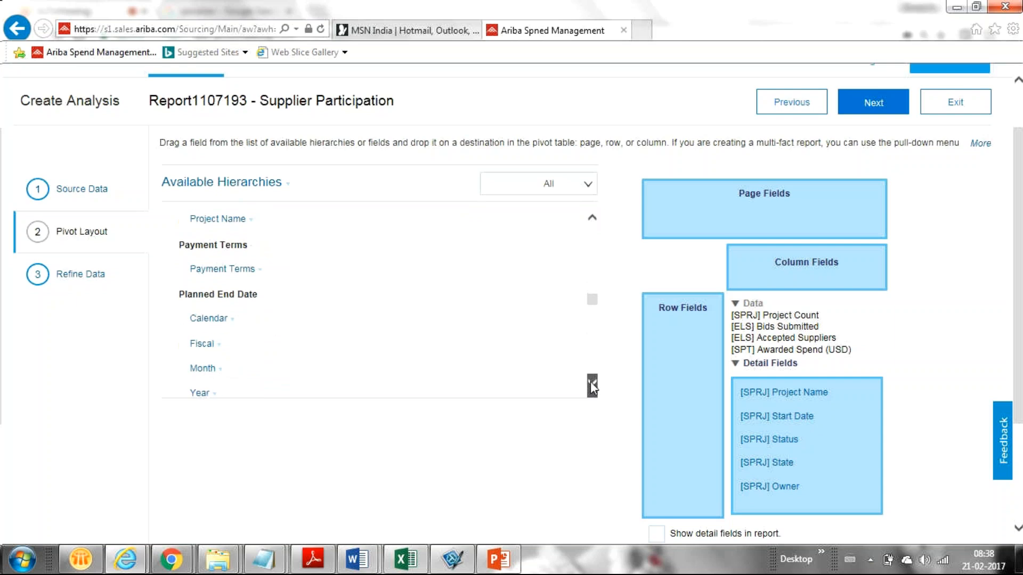
left_click(592, 387)
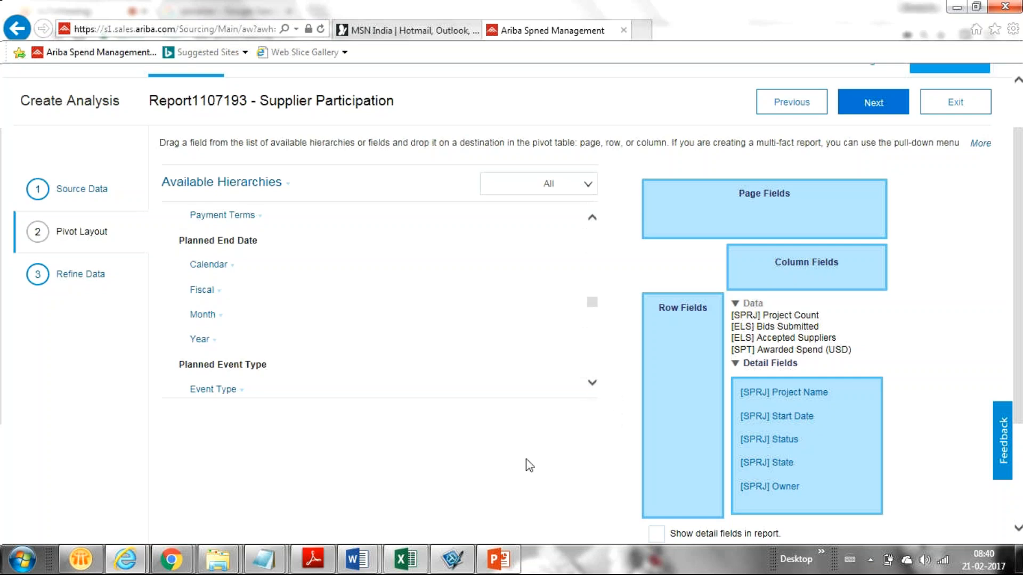
Add Event Type to the report as a page field
left_click(236, 395)
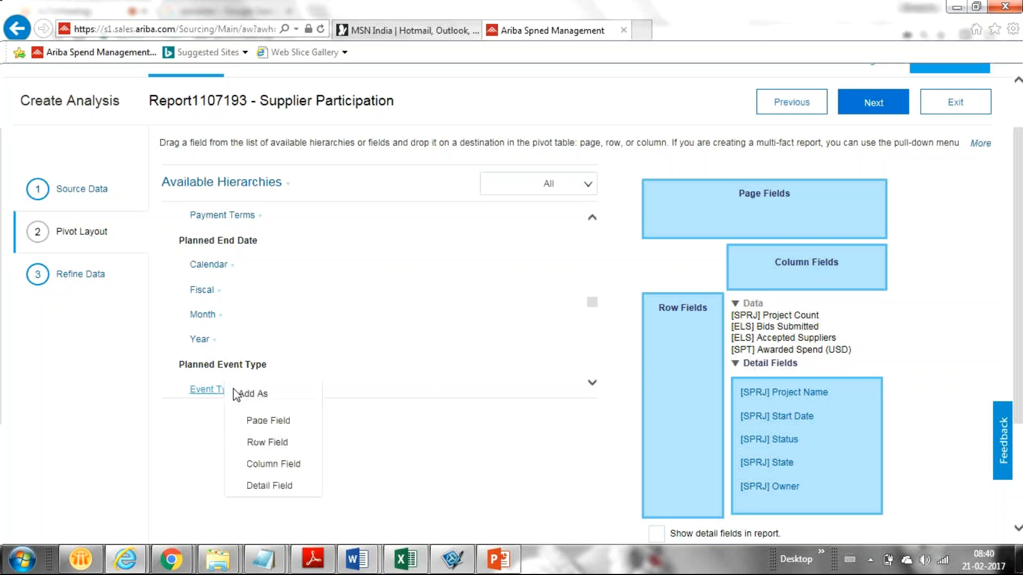
left_click(275, 423)
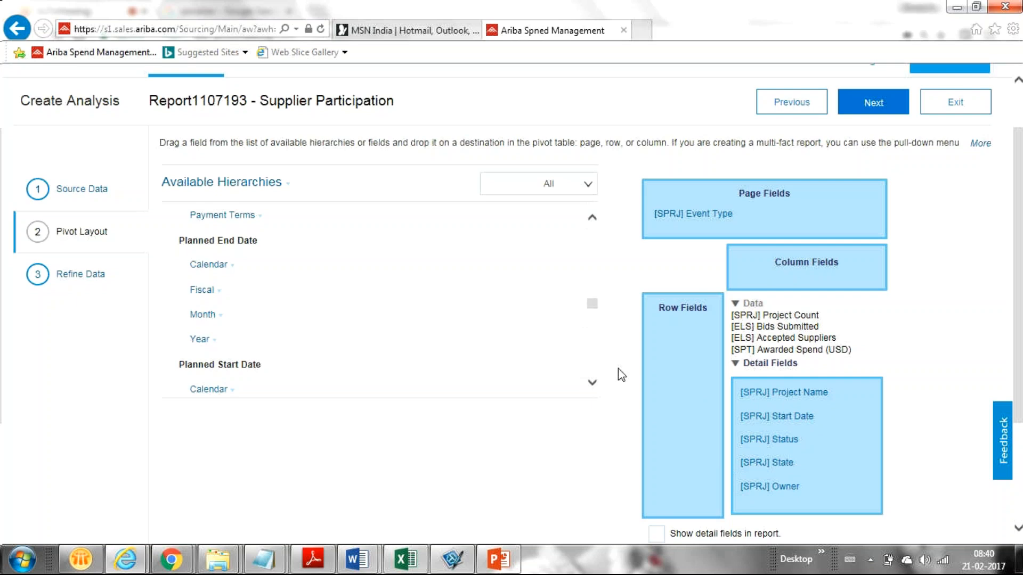
left_click(591, 217)
left_click(592, 219)
left_click(591, 218)
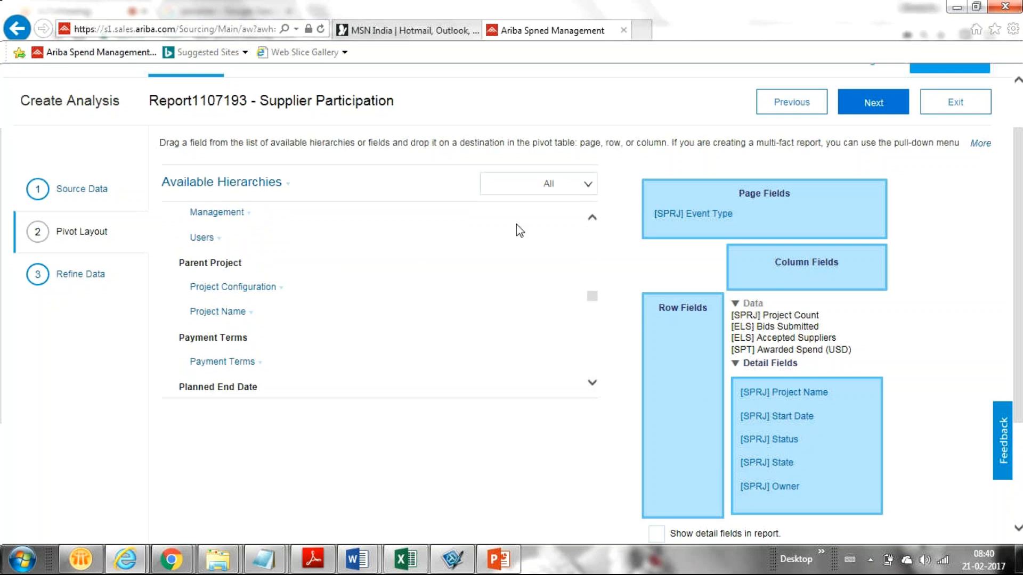
left_click(591, 218)
left_click(591, 218)
left_click(592, 219)
left_click(592, 219)
left_click(592, 219)
left_click(592, 219)
left_click(591, 219)
left_click(592, 219)
left_click(591, 219)
left_click(592, 219)
left_click(592, 219)
left_click(592, 218)
left_click(592, 219)
left_click(592, 219)
left_click(591, 220)
left_click(592, 219)
left_click(592, 219)
left_click(591, 219)
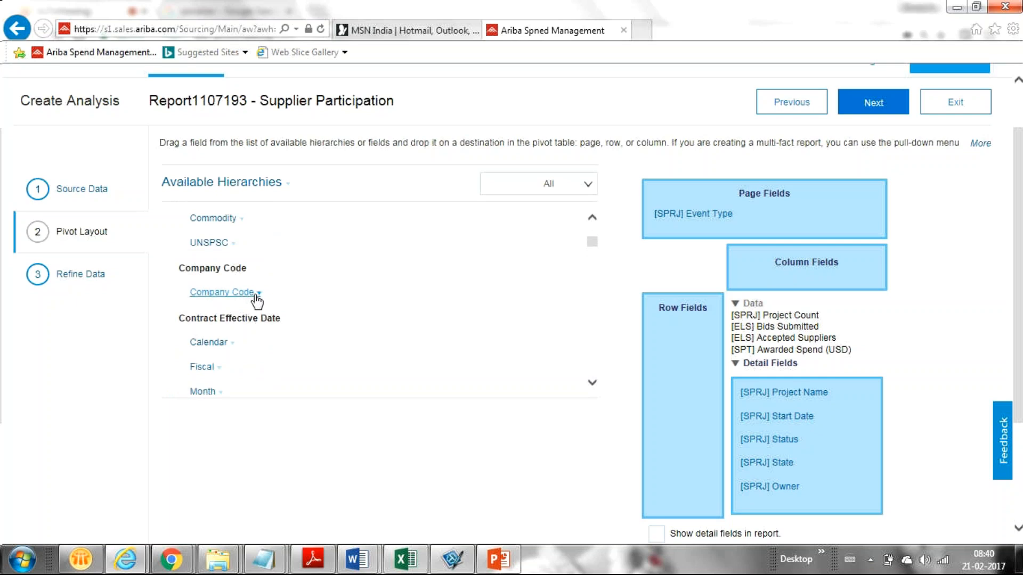
Add Company Code as a row field and tick 'Show detail fields in report'
left_click(254, 295)
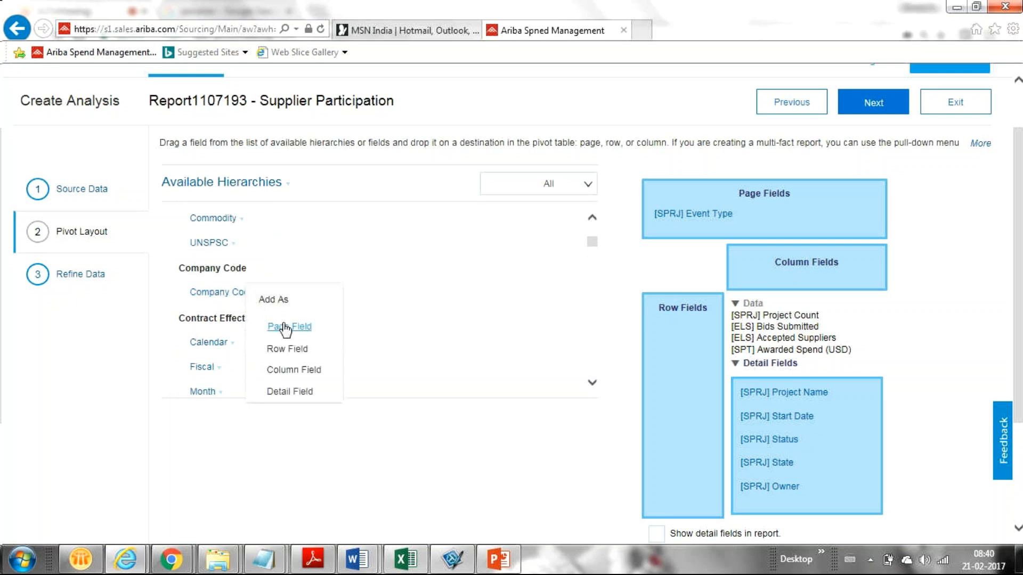
left_click(288, 349)
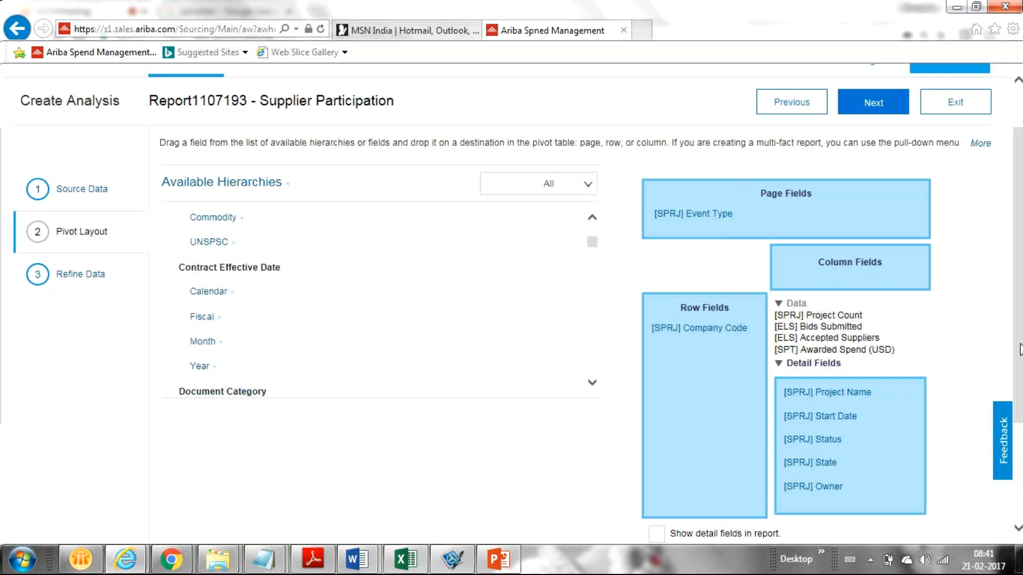
left_click_drag(1019, 349, 989, 435)
left_click(656, 386)
In Refine Data, limit the Start Date filter to the most recent 1 Quarter(s)
left_click(858, 467)
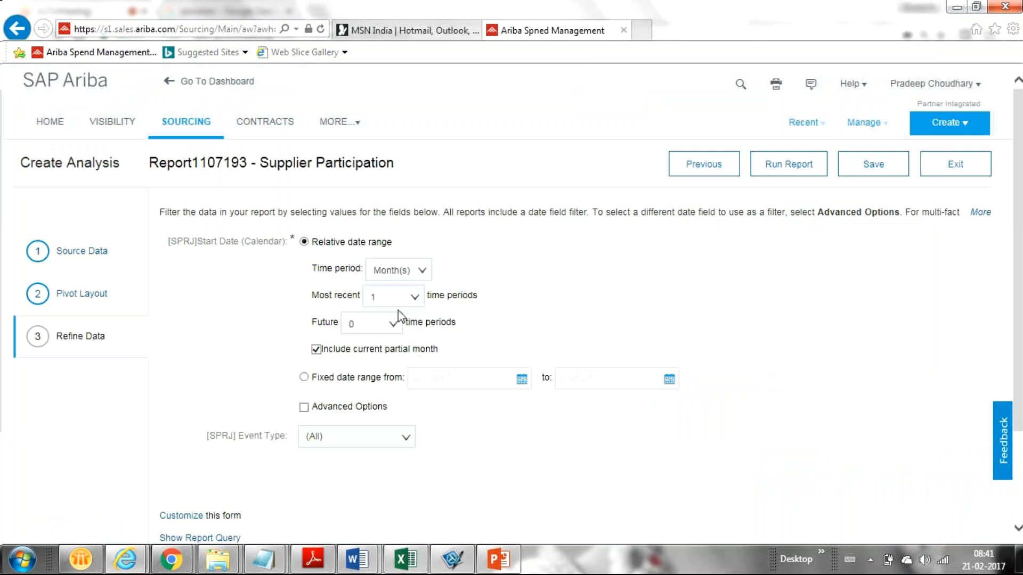
left_click(423, 272)
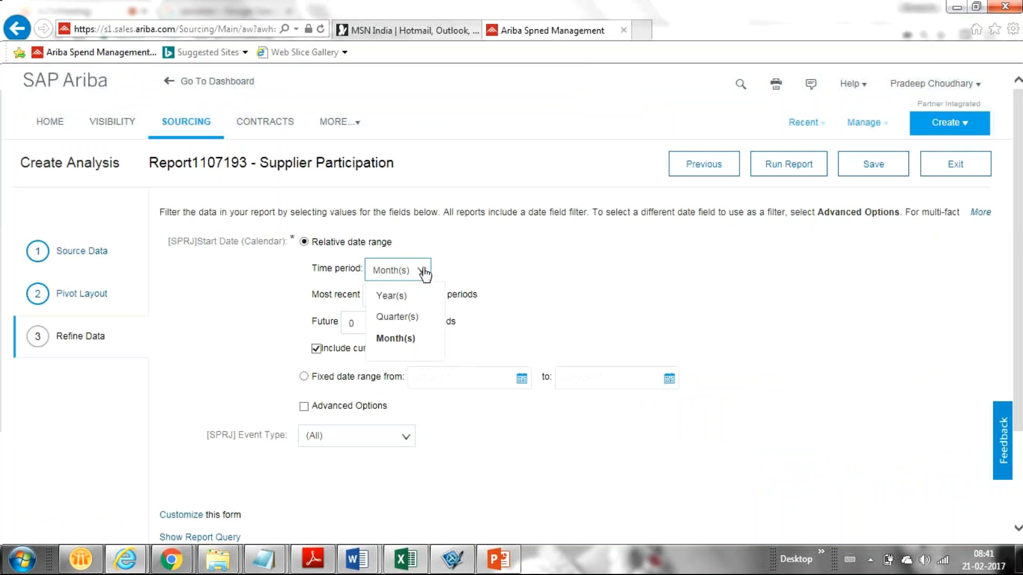
left_click(395, 318)
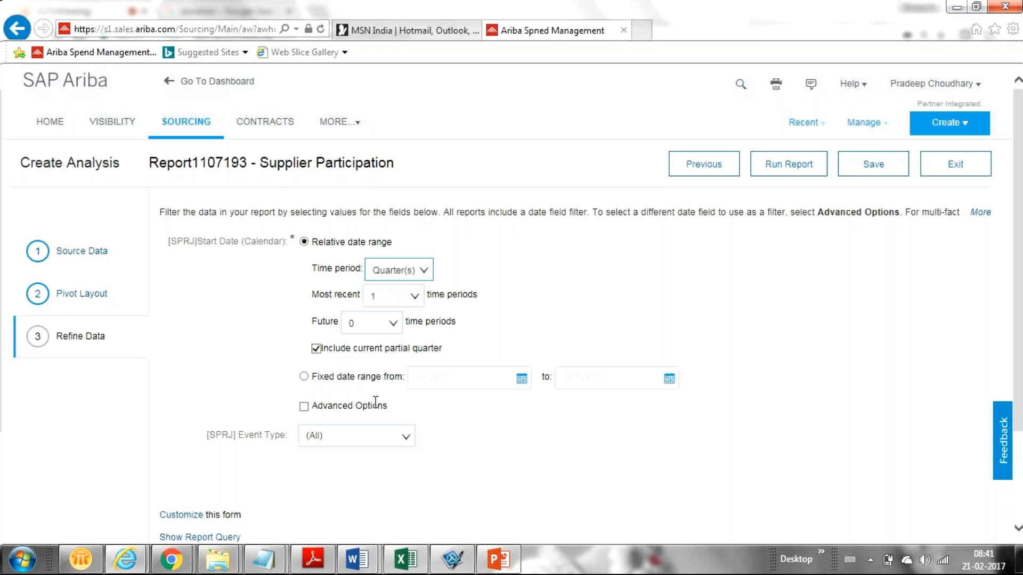
left_click(403, 438)
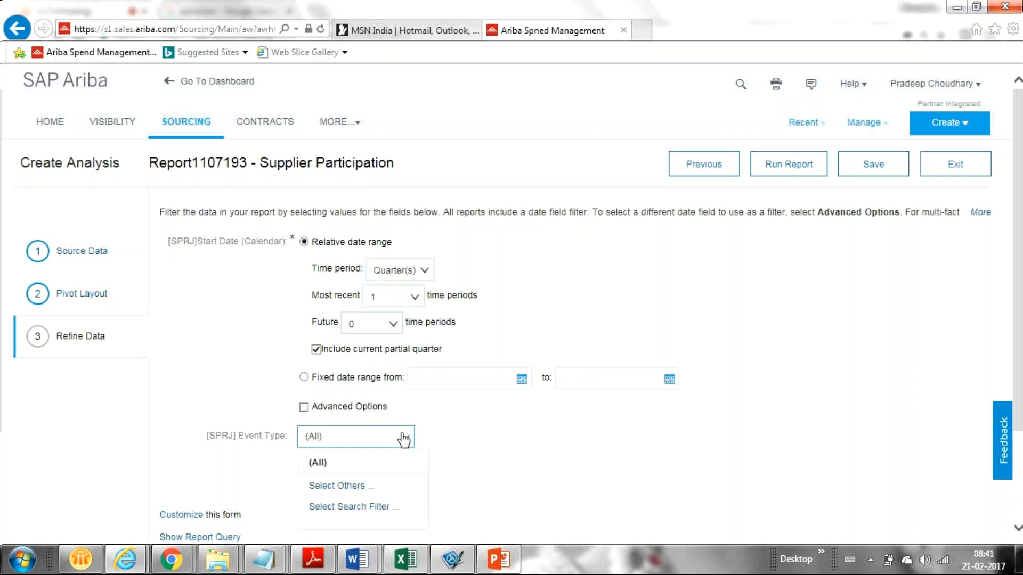
left_click(355, 487)
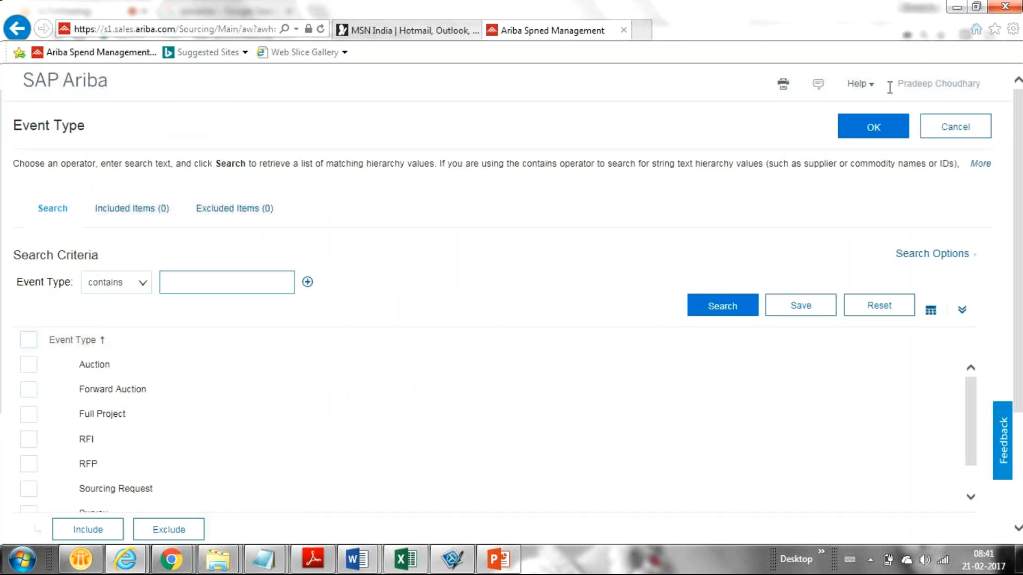
left_click(27, 365)
left_click(27, 466)
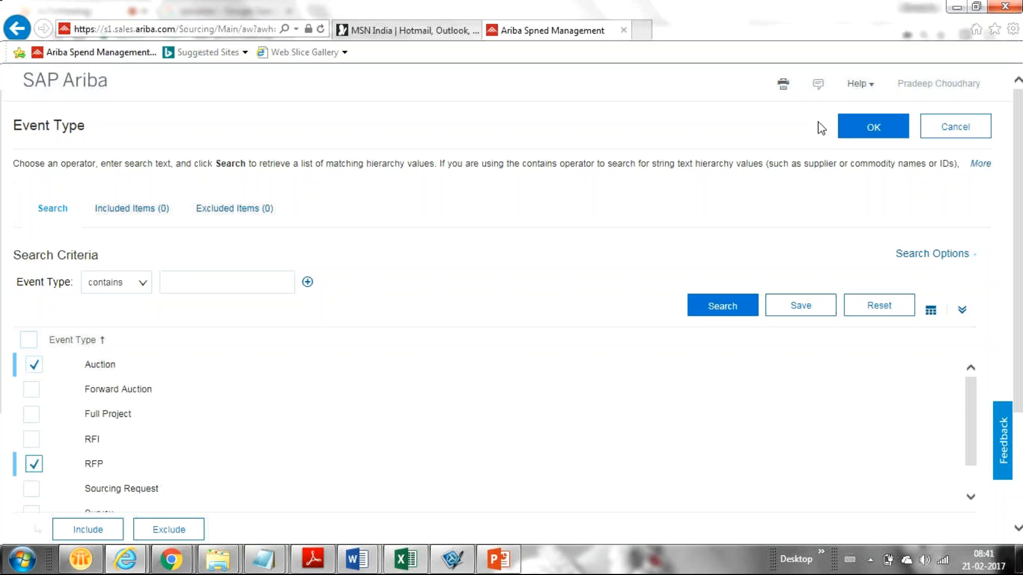
left_click(869, 134)
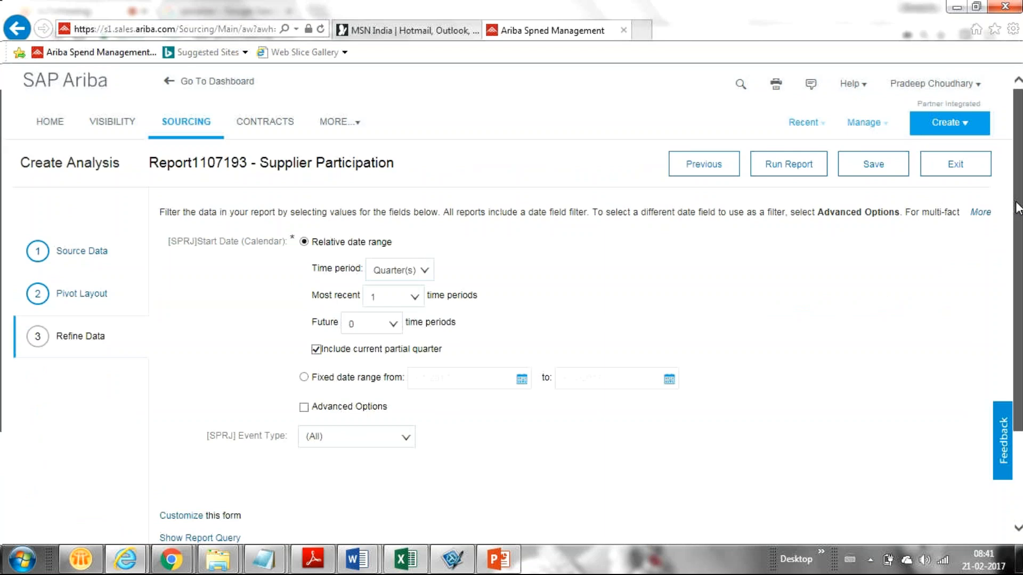
Run the Supplier Participation report with the most-recent-quarter filter and view the pivot results
mouse_move(1017, 208)
left_mouse_down()
mouse_move(1019, 278)
mouse_move(1018, 209)
left_mouse_up()
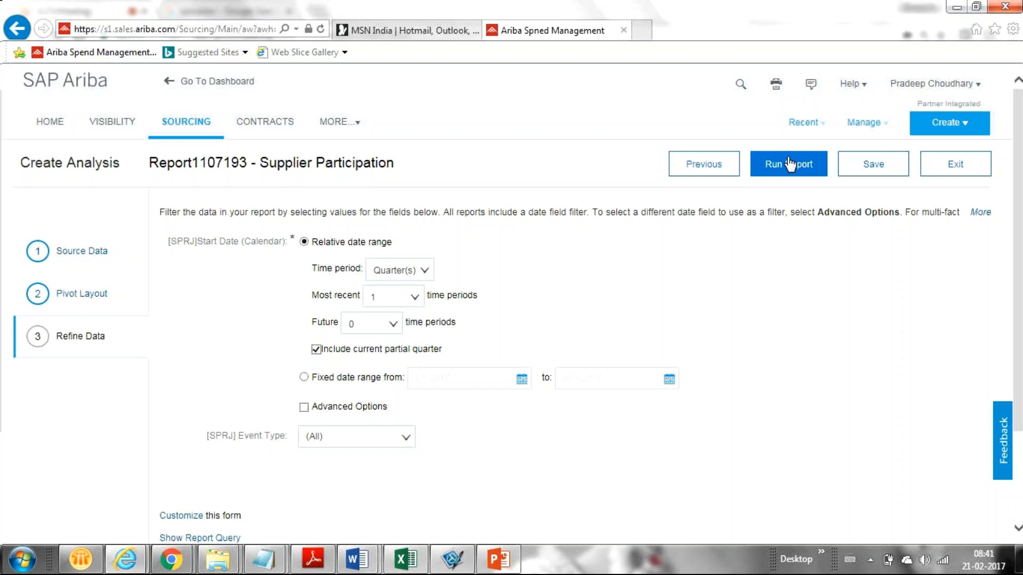
left_click(789, 164)
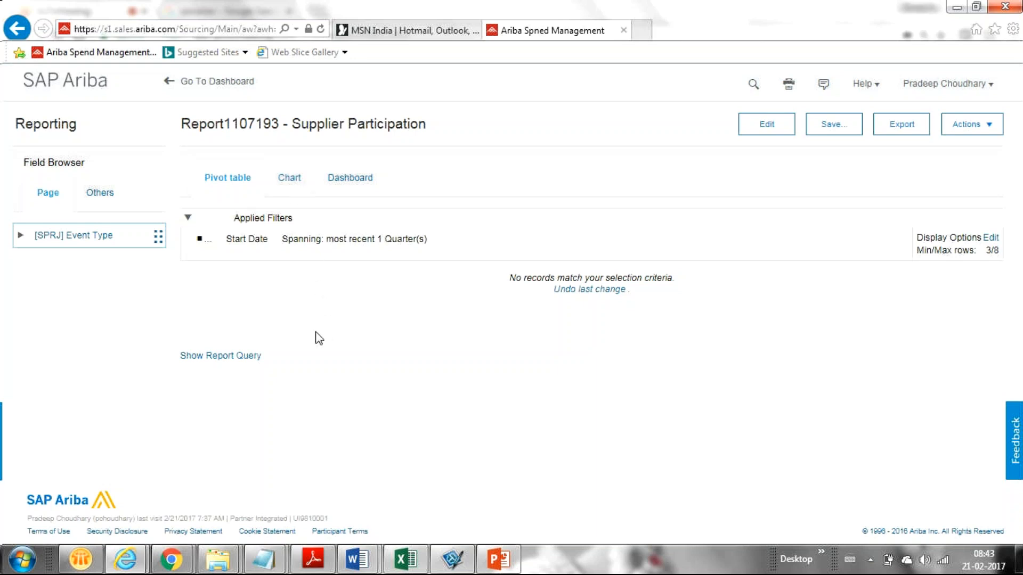
Switch the report results to the Chart view and refresh the Column chart
left_click(300, 183)
left_click(485, 302)
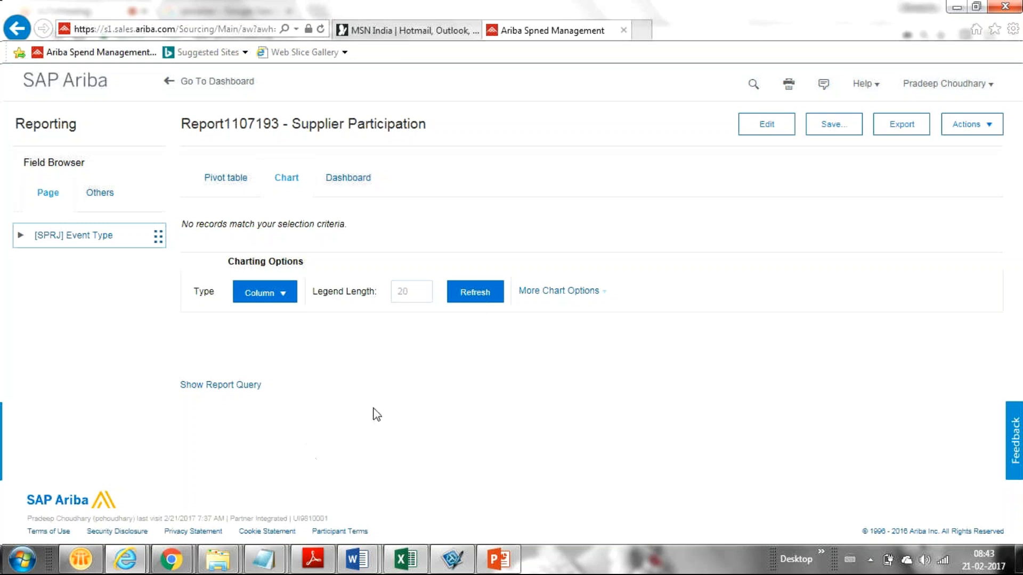
left_click(473, 293)
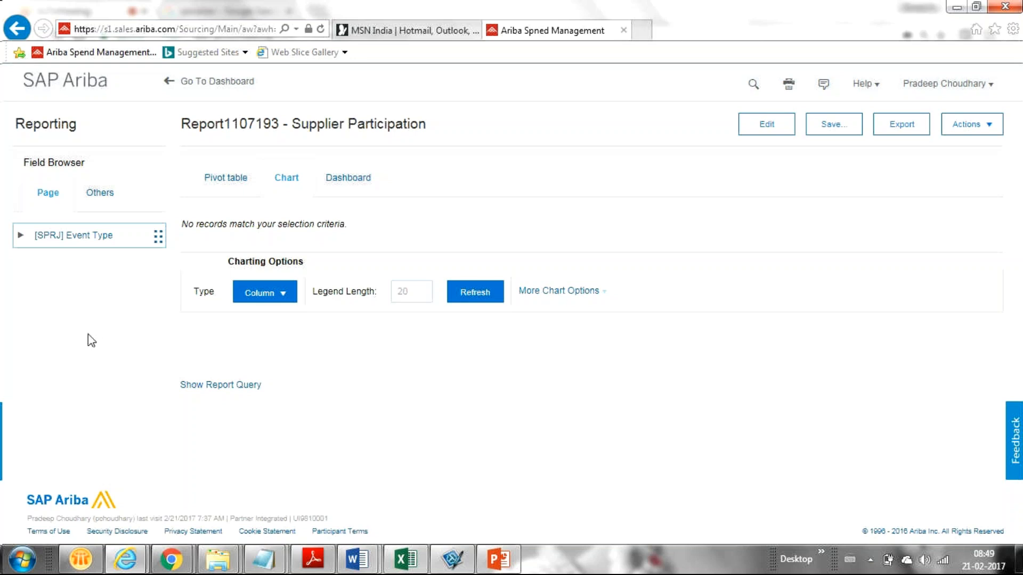
Open the Windows calendar and clock to confirm today's date, 21 February 2017
left_click(986, 567)
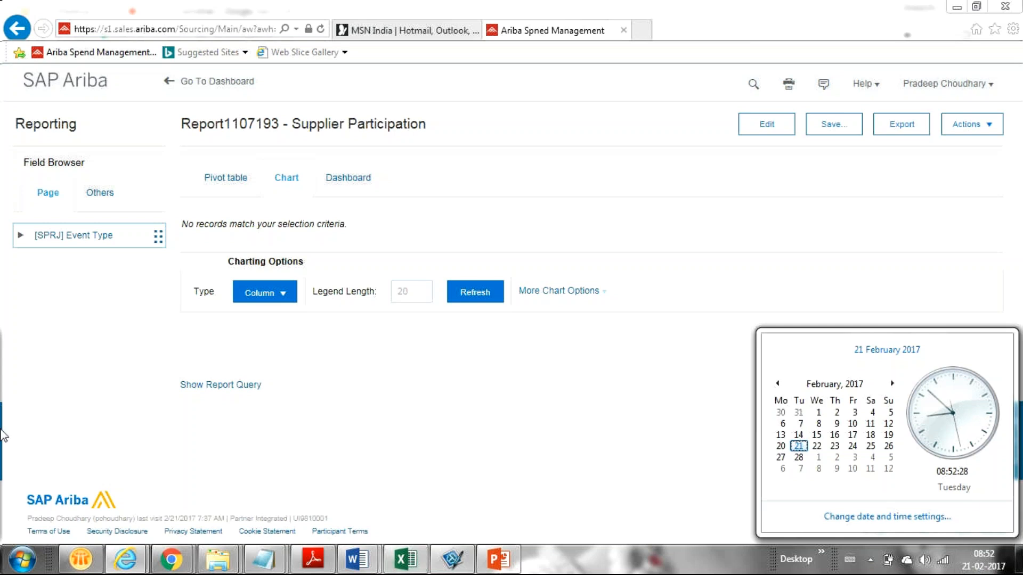
Dismiss the clock flyout so the Report1107193 Column chart view is unobstructed
left_click(91, 429)
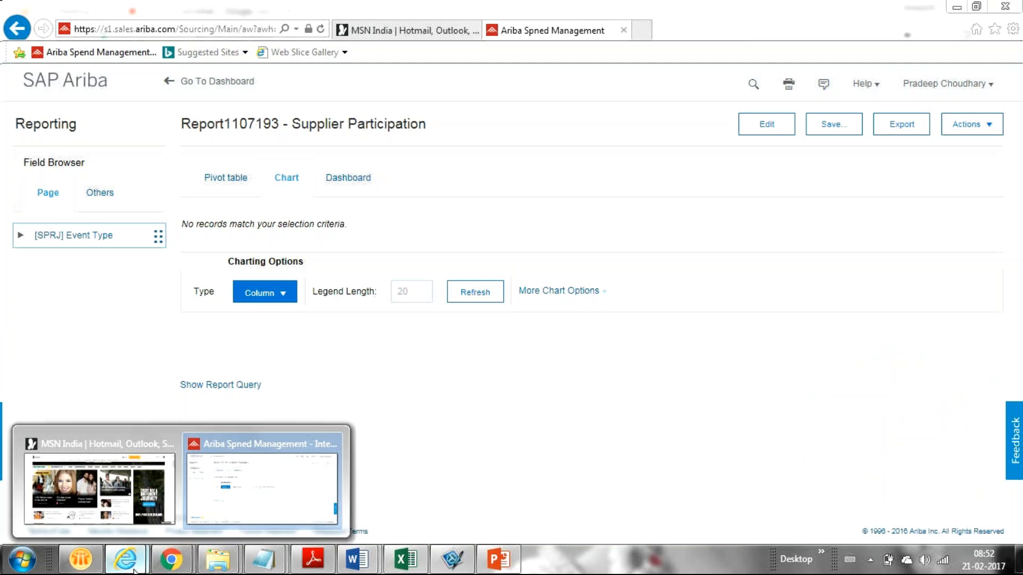
mouse_move(171, 559)
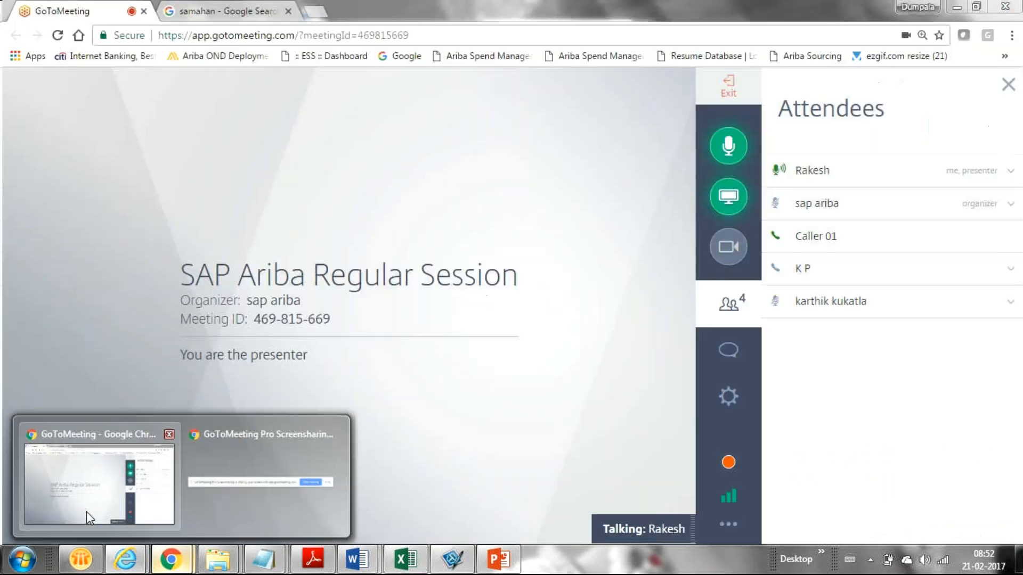
left_click(86, 512)
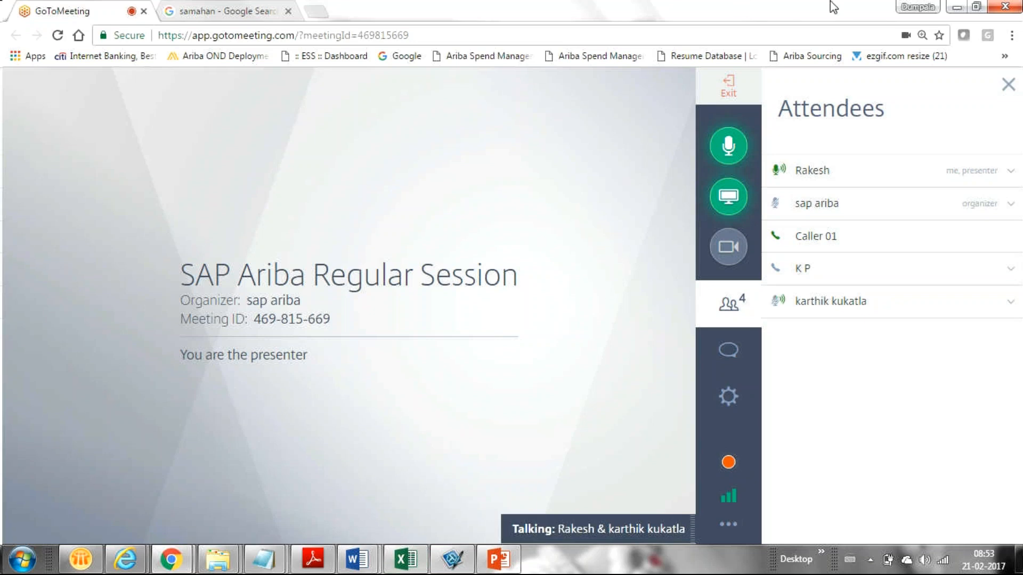
left_click(957, 7)
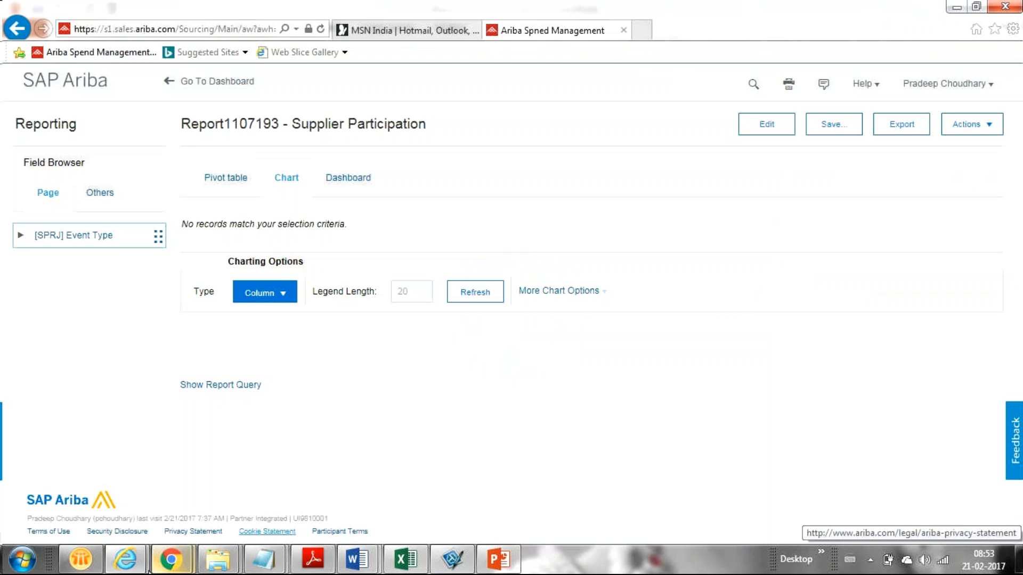
mouse_move(170, 560)
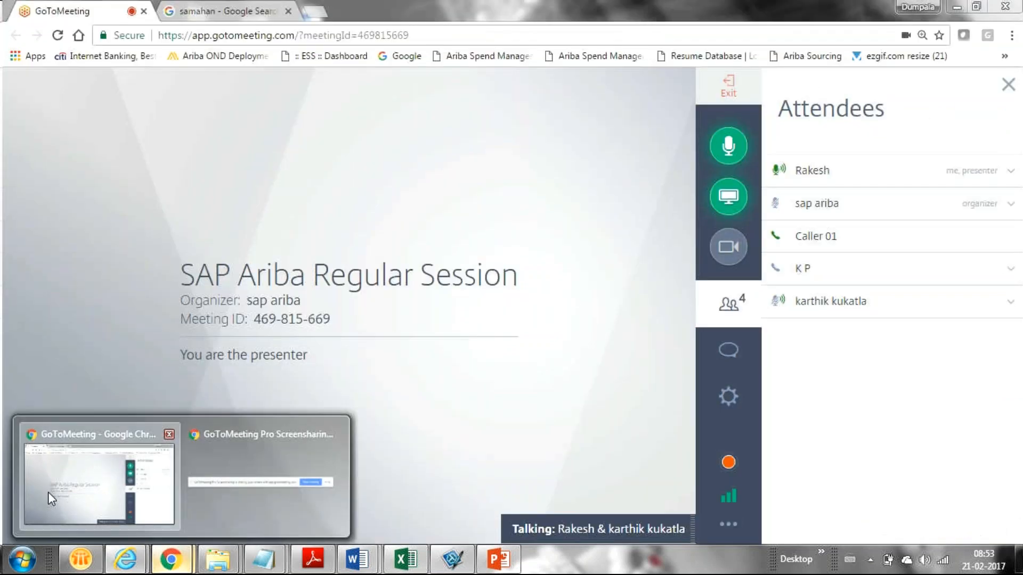
left_click(48, 491)
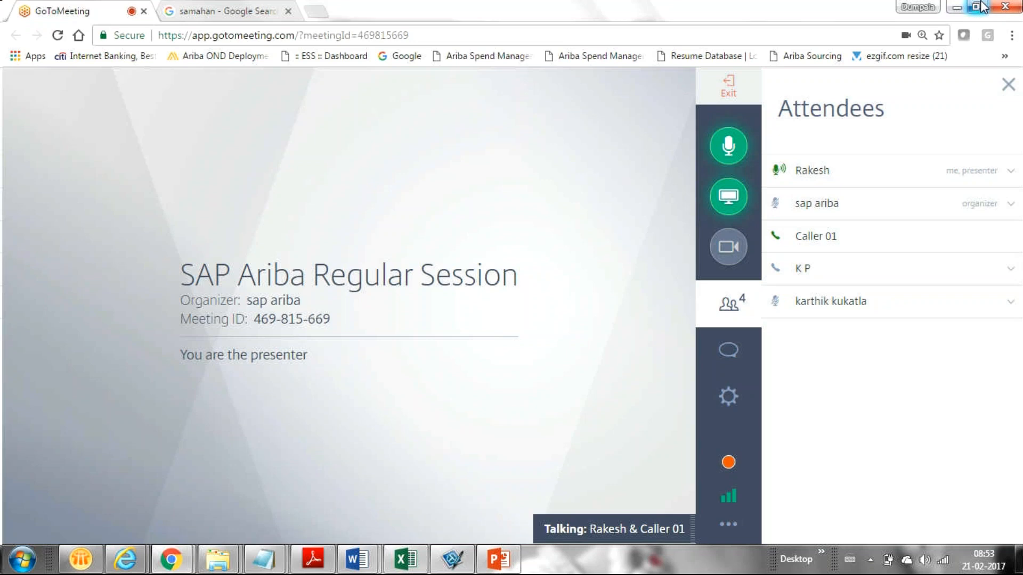
left_click(957, 8)
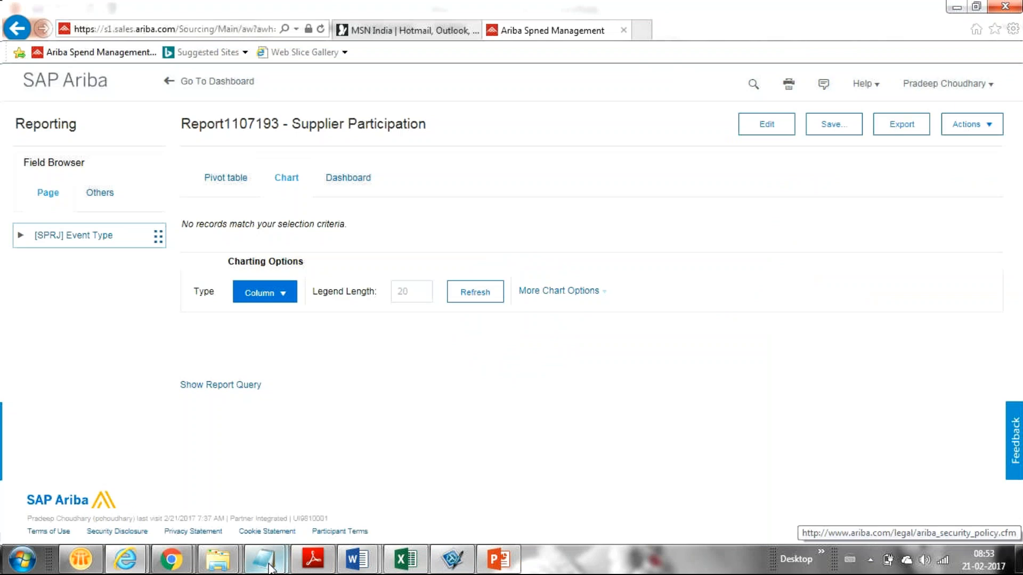
mouse_move(266, 569)
mouse_move(365, 478)
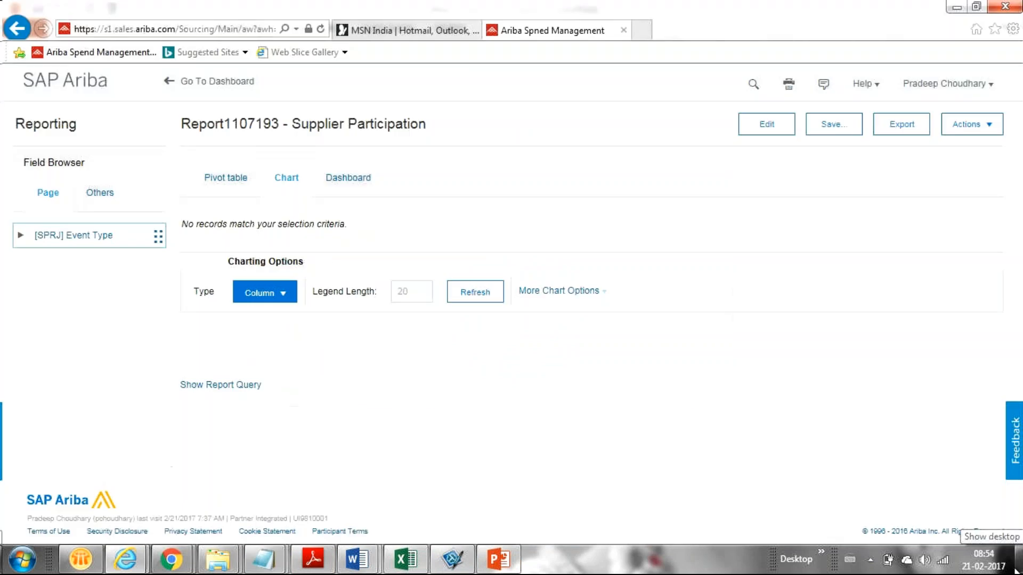
From the desktop, open the Ariba Sourcing Professional Project Manual in Word, then minimize it
left_click(1018, 564)
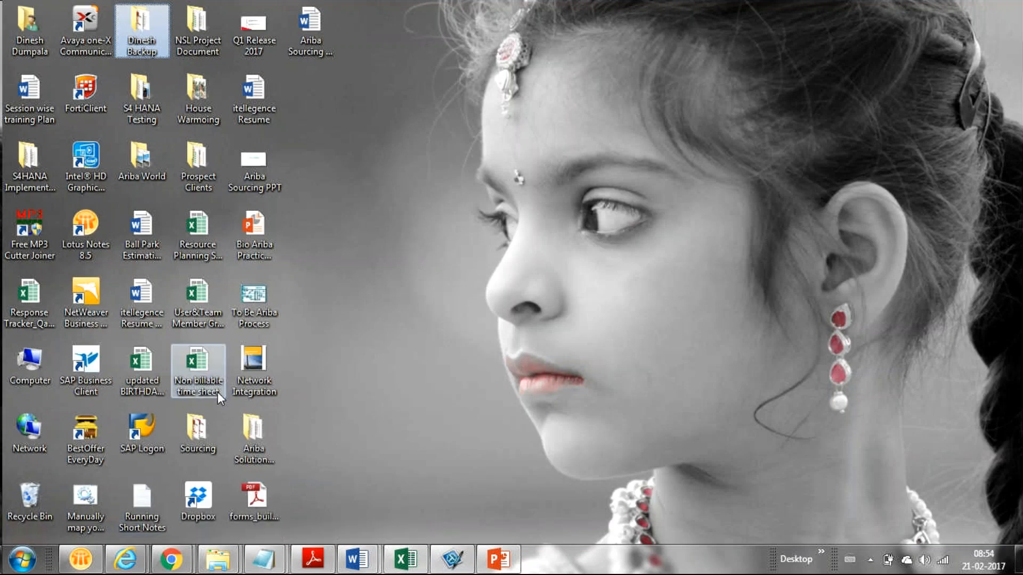
left_click(301, 36)
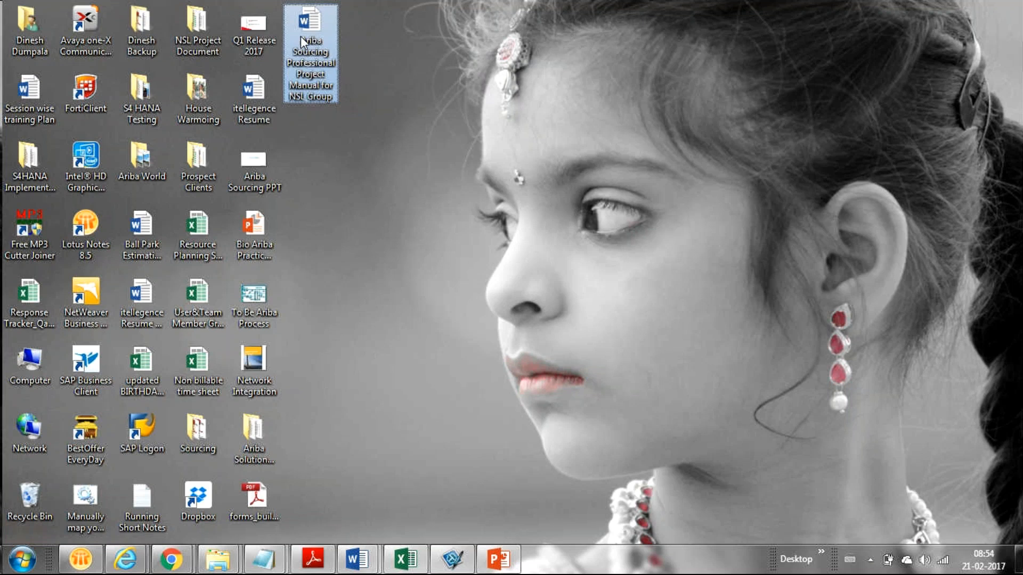
double_click(302, 47)
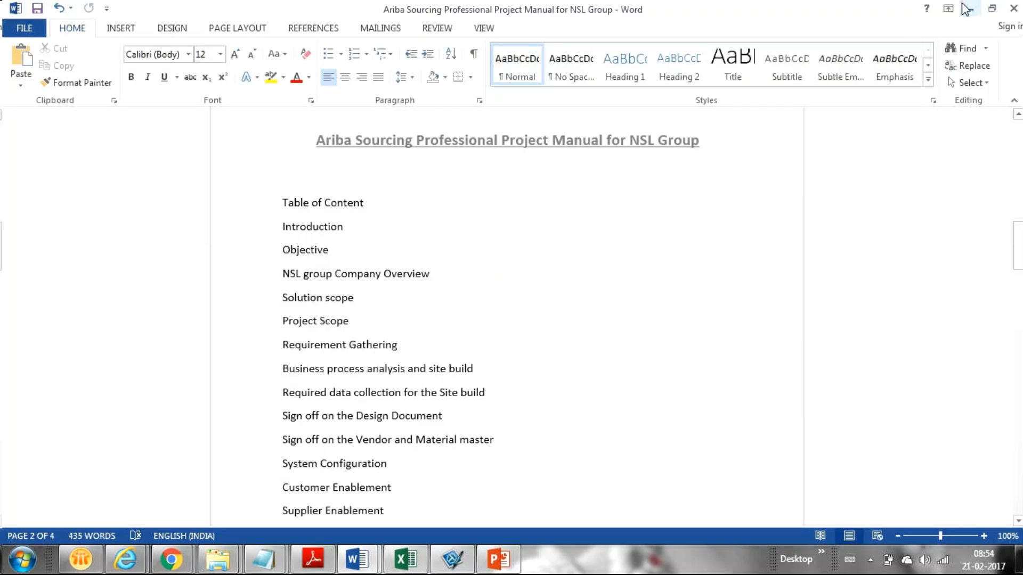
left_click(966, 9)
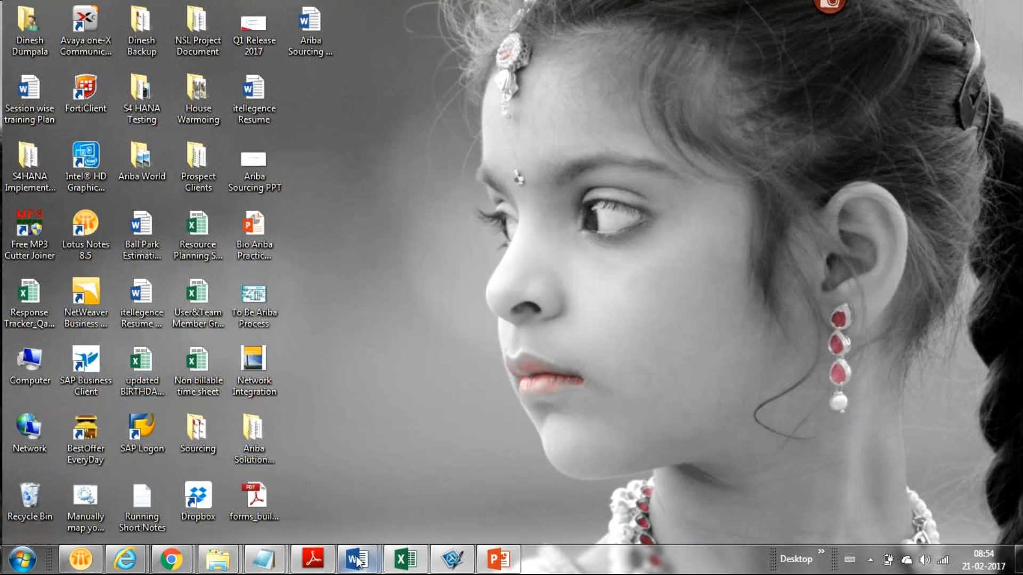
mouse_move(356, 557)
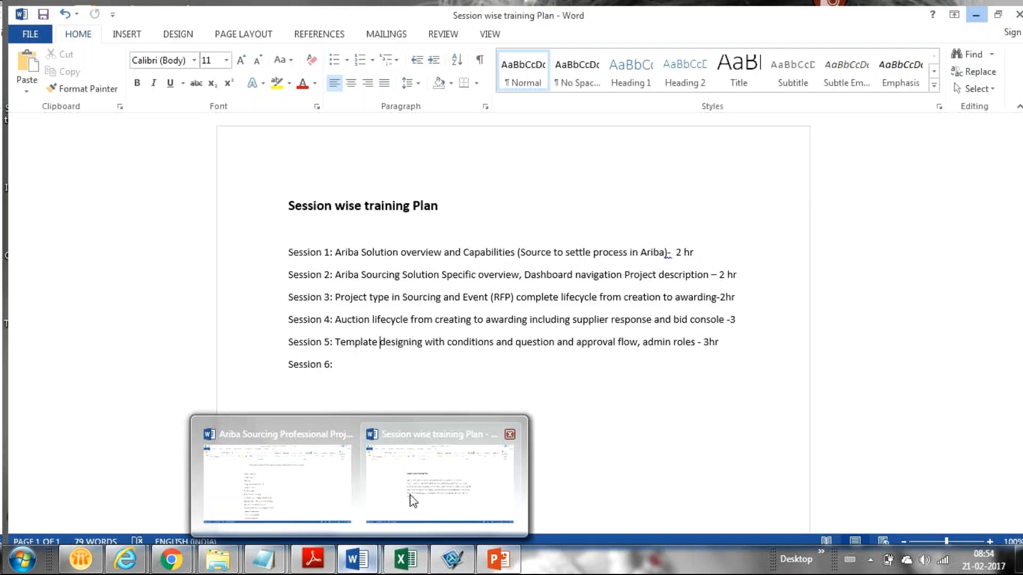
Try size 14 on the Session 1–5 lines, revert to 11, then go to Session 6
left_click(413, 499)
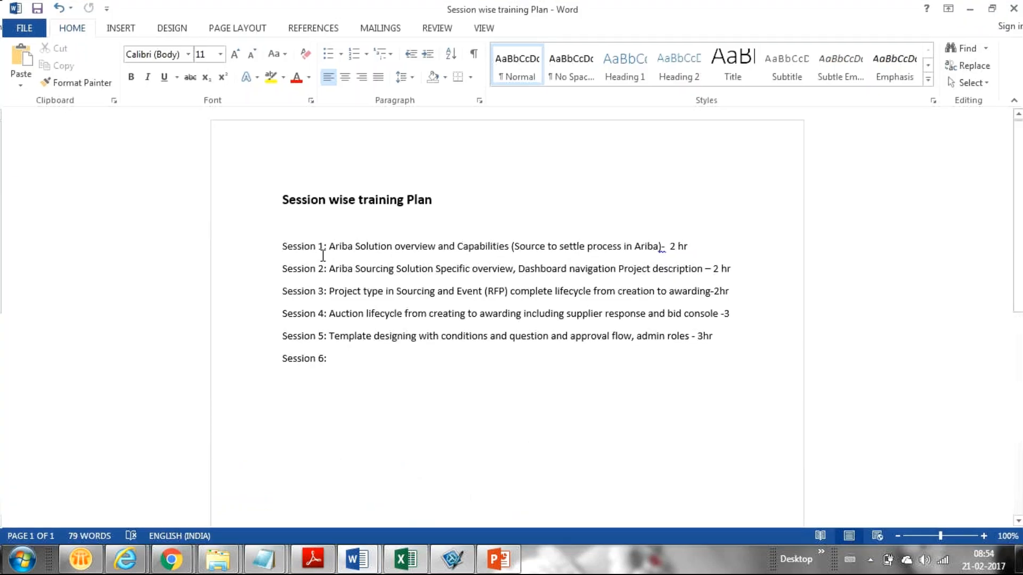
left_click(275, 249)
left_click_drag(275, 248, 722, 337)
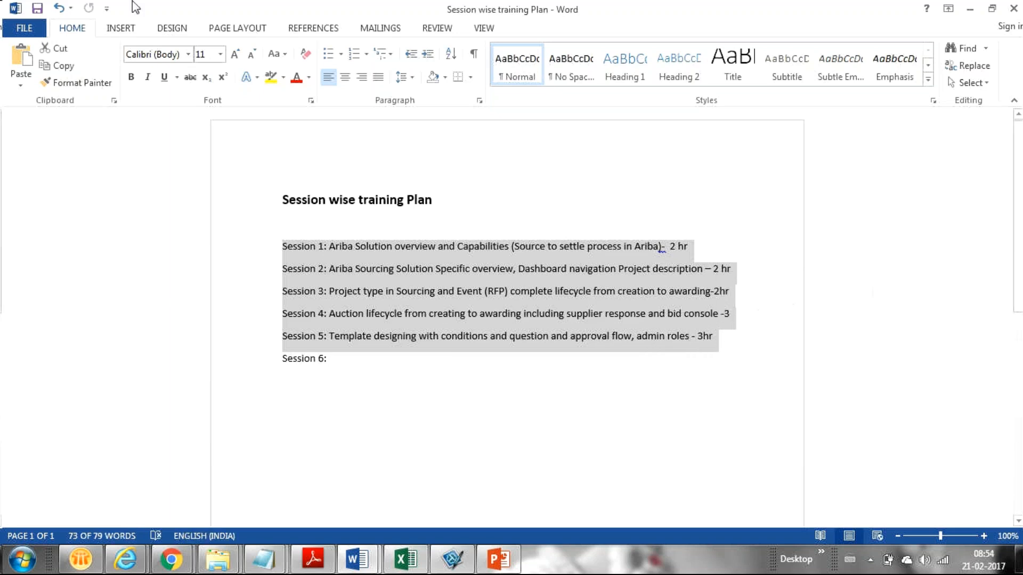
left_click(236, 54)
left_click(236, 54)
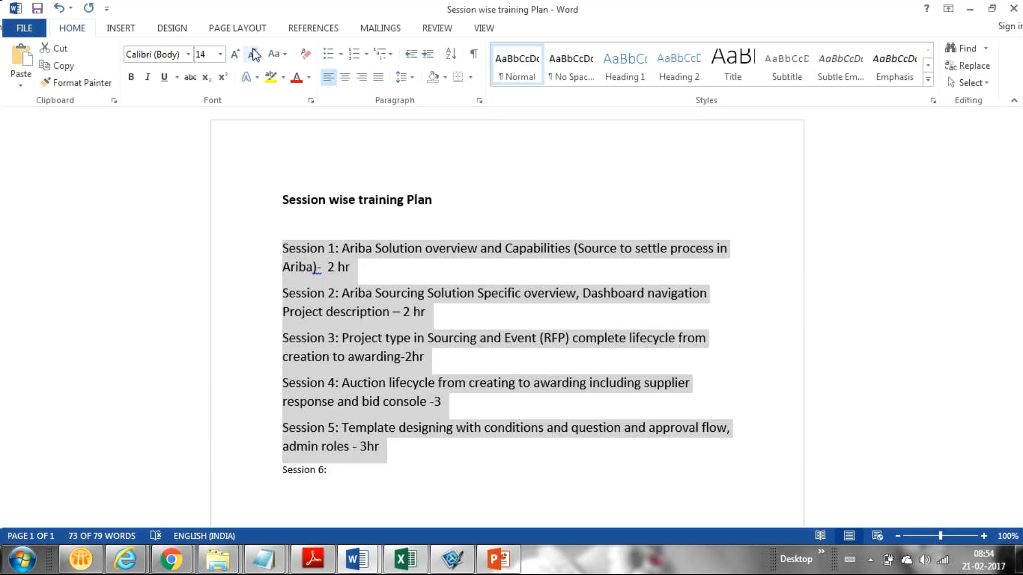
left_click(253, 53)
left_click(253, 53)
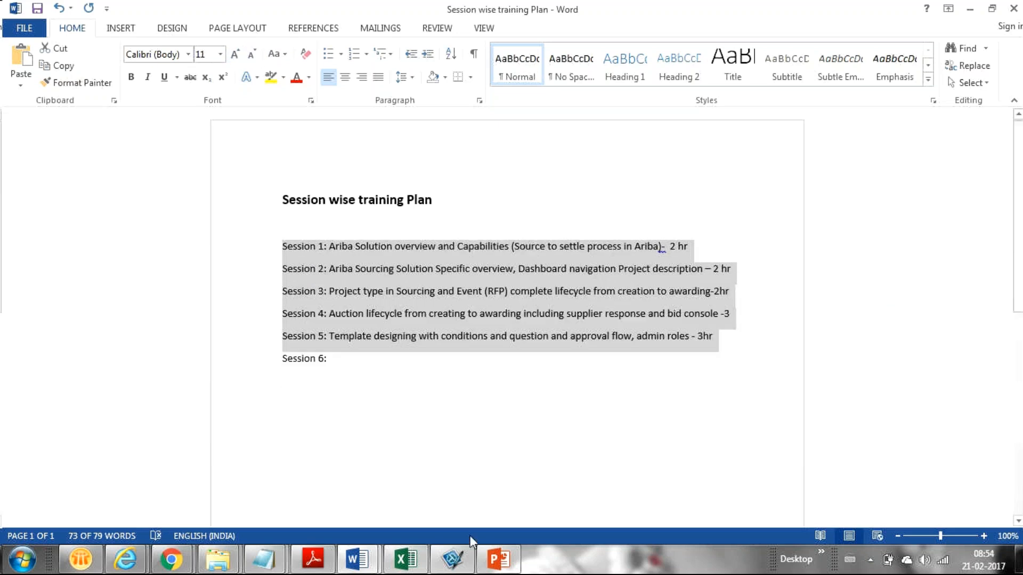
left_click(448, 484)
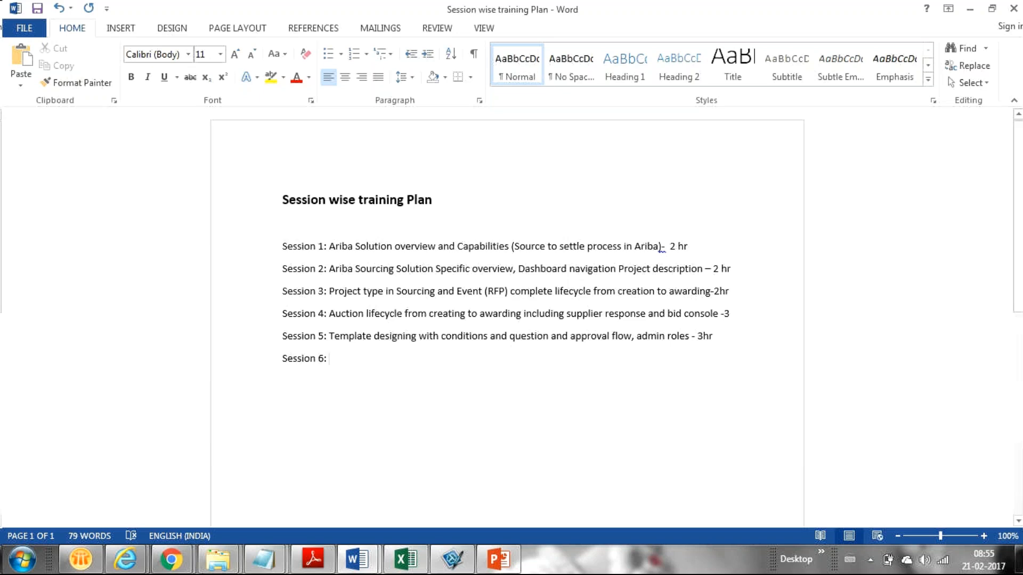
left_click(264, 560)
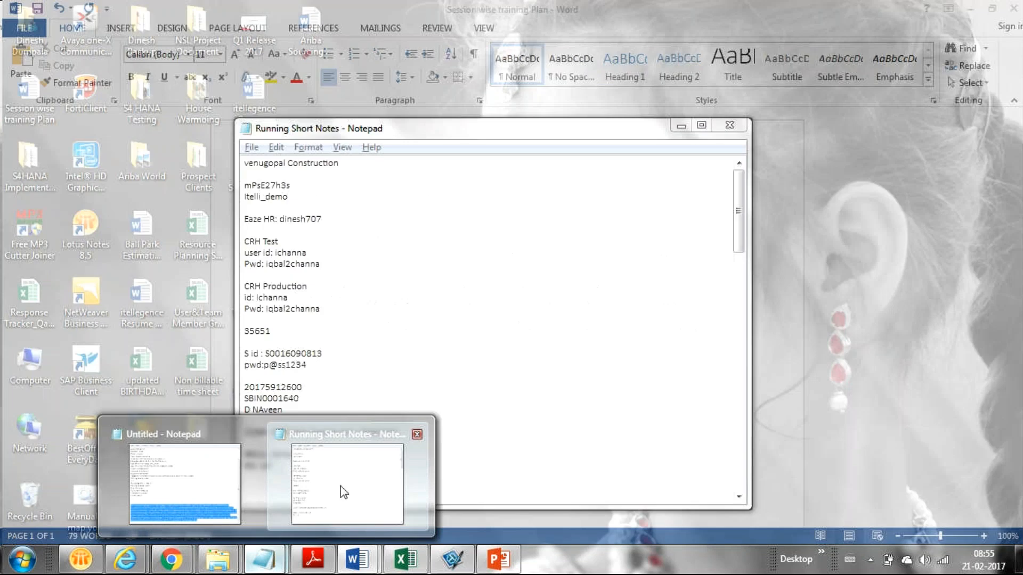
Bring up Running Short Notes, read two pages further down, then return to Word
left_click(343, 490)
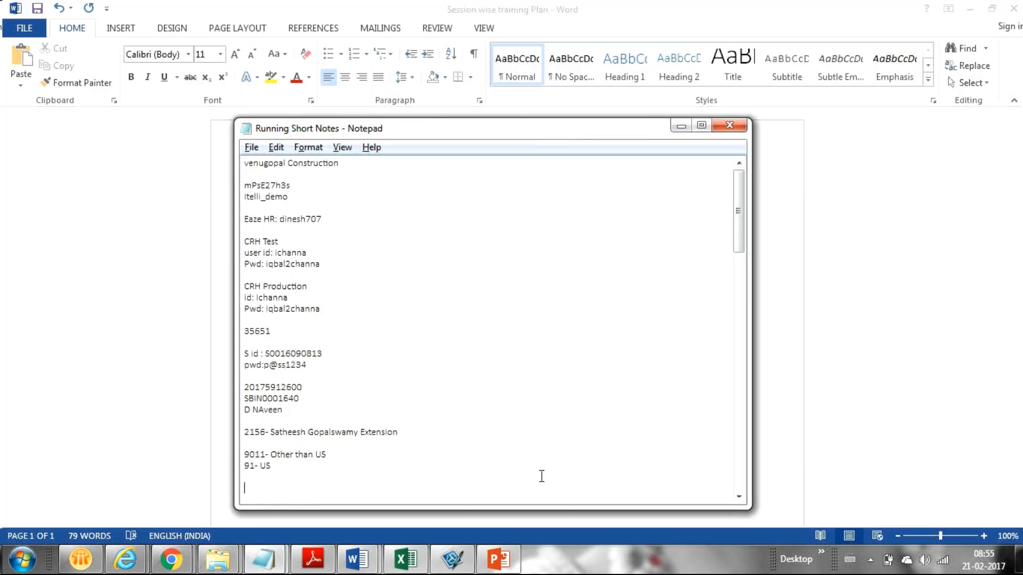
key("Page_Down")
key("Page_Down")
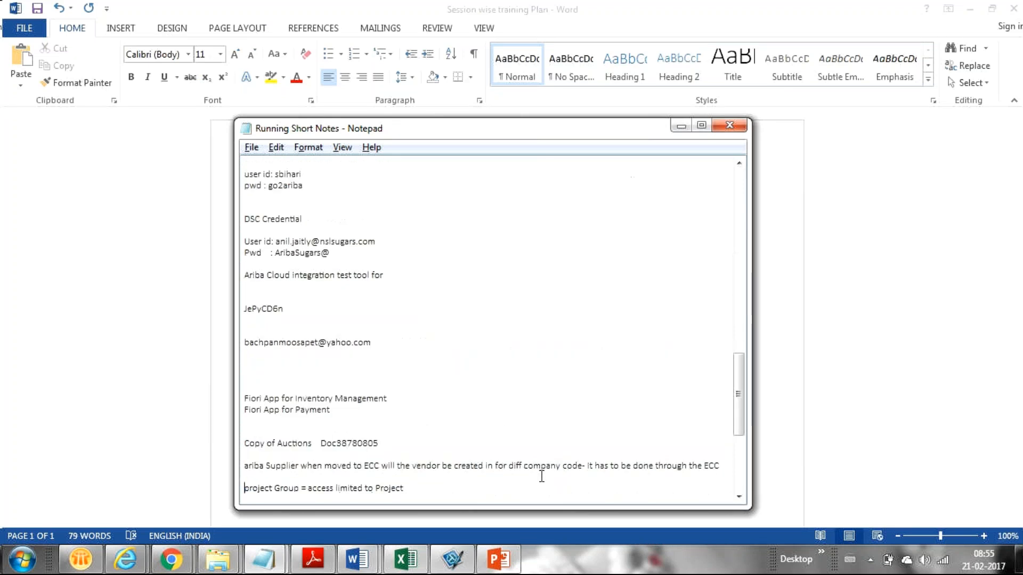
key("Page_Down")
key("alt+Tab")
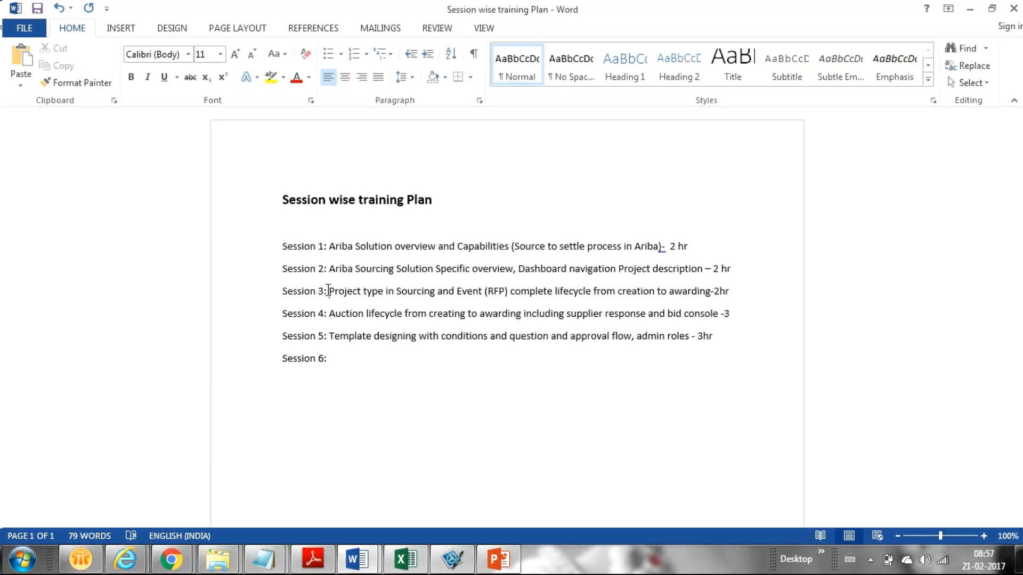
Enter 'Reporting 1 hr' after Session 6:, correcting the typos and adding the missing 'p'
left_click(348, 359)
type("Reorting 1 hr")
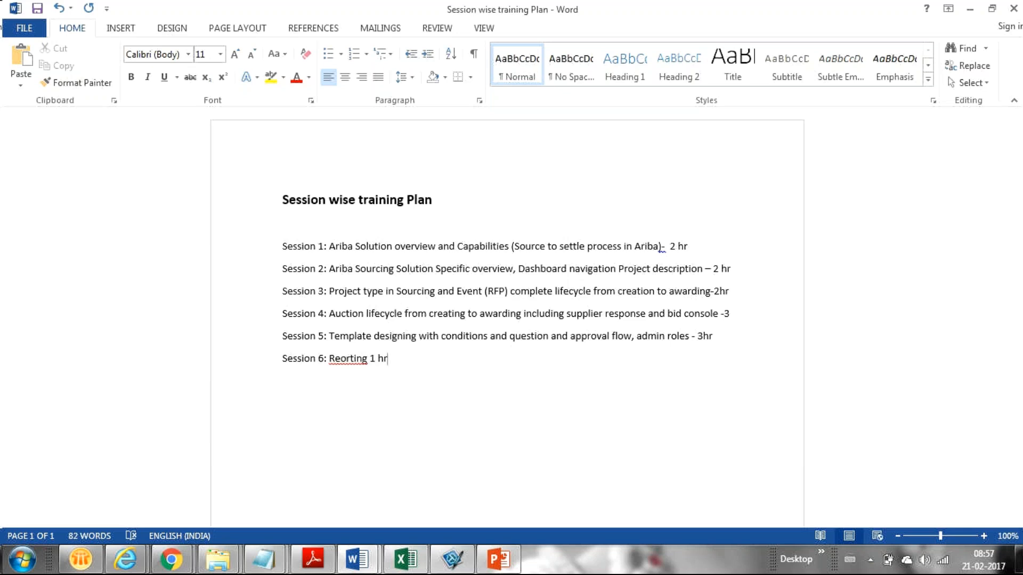
left_click(338, 362)
type("p")
left_click(171, 563)
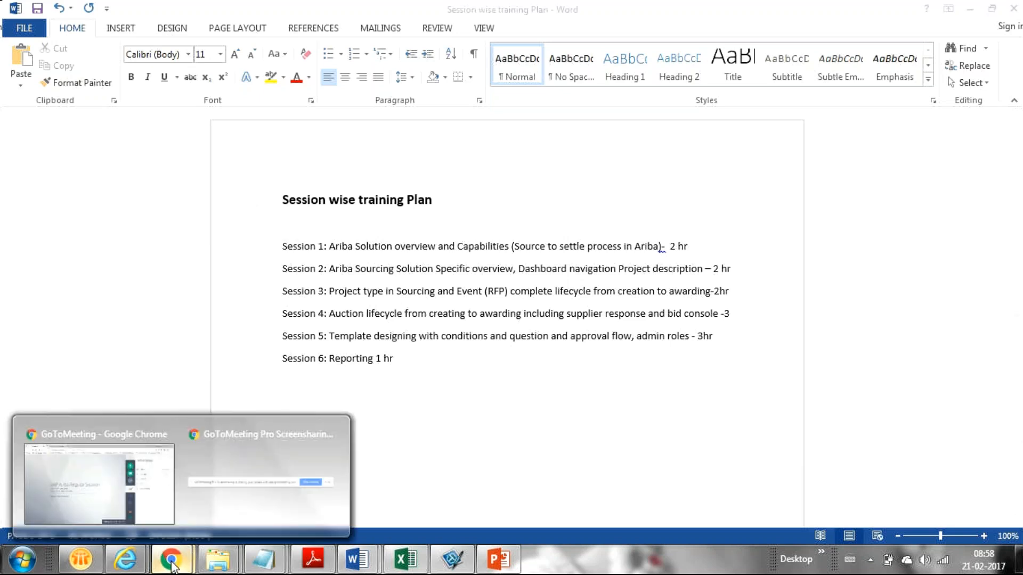
left_click(81, 495)
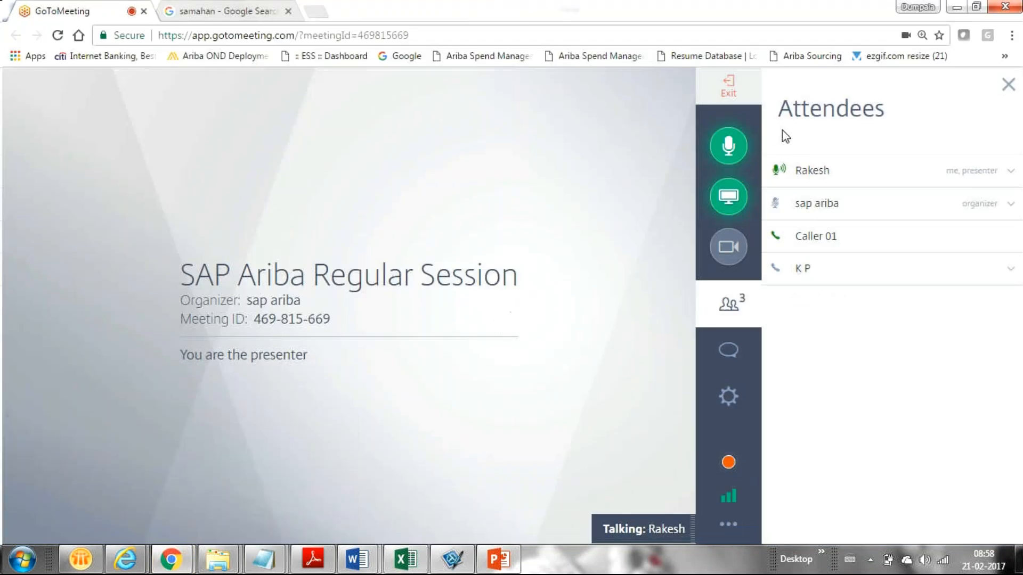
left_click(955, 10)
left_click(391, 360)
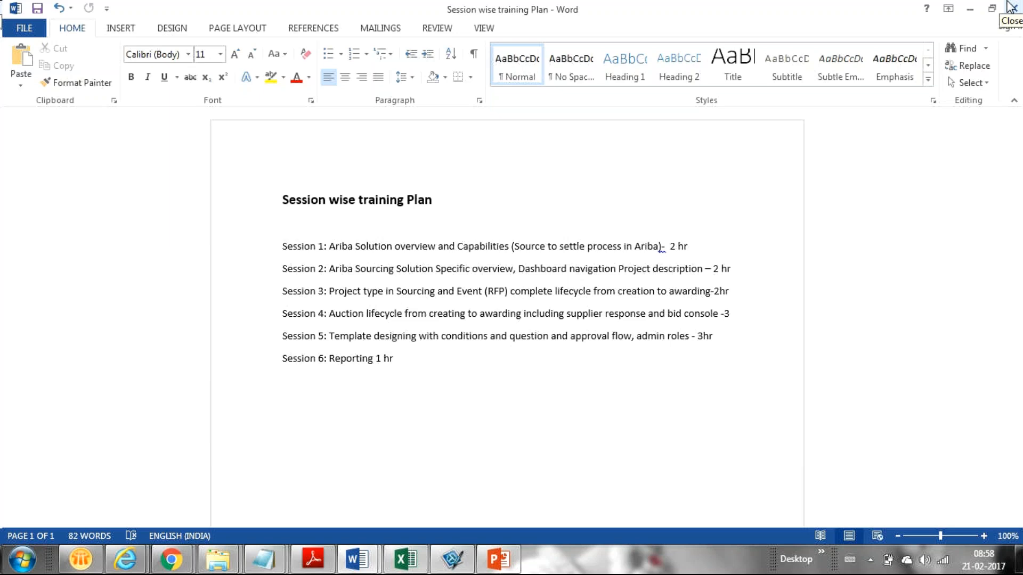
Close the Word training plan, minimize the running notes, and refresh the desktop twice
left_click(1011, 7)
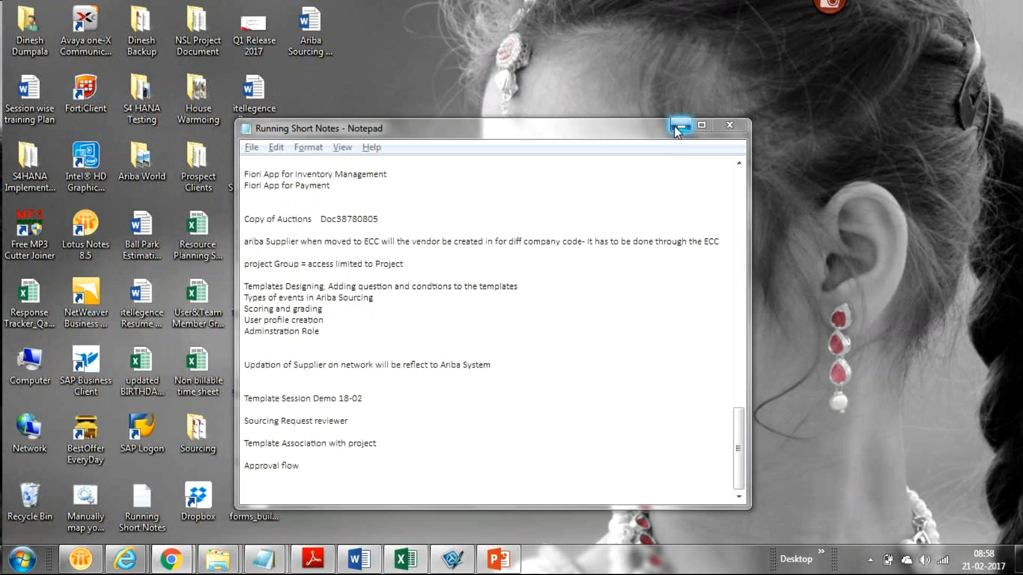
left_click(676, 129)
right_click(616, 146)
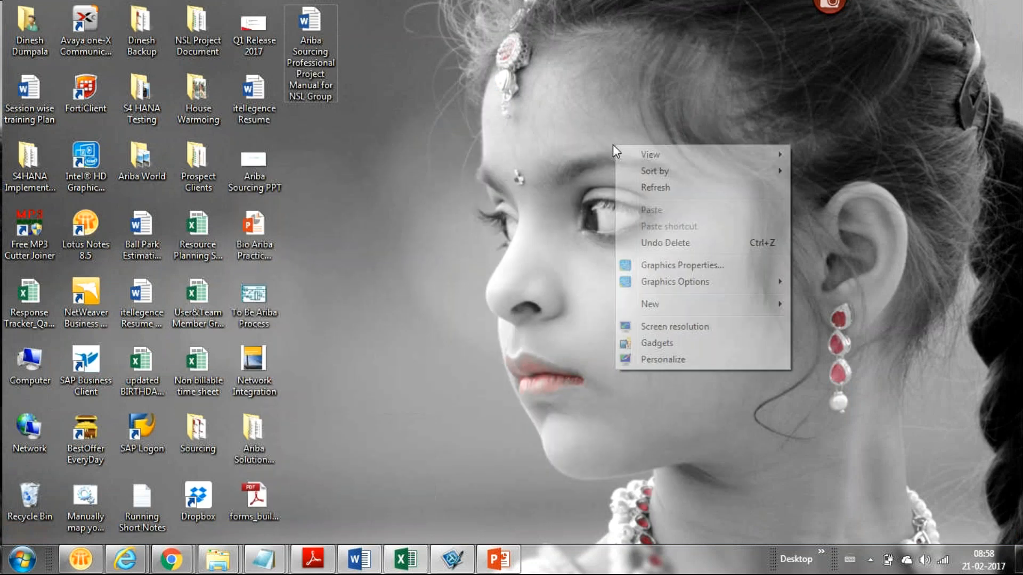
left_click(663, 189)
right_click(664, 185)
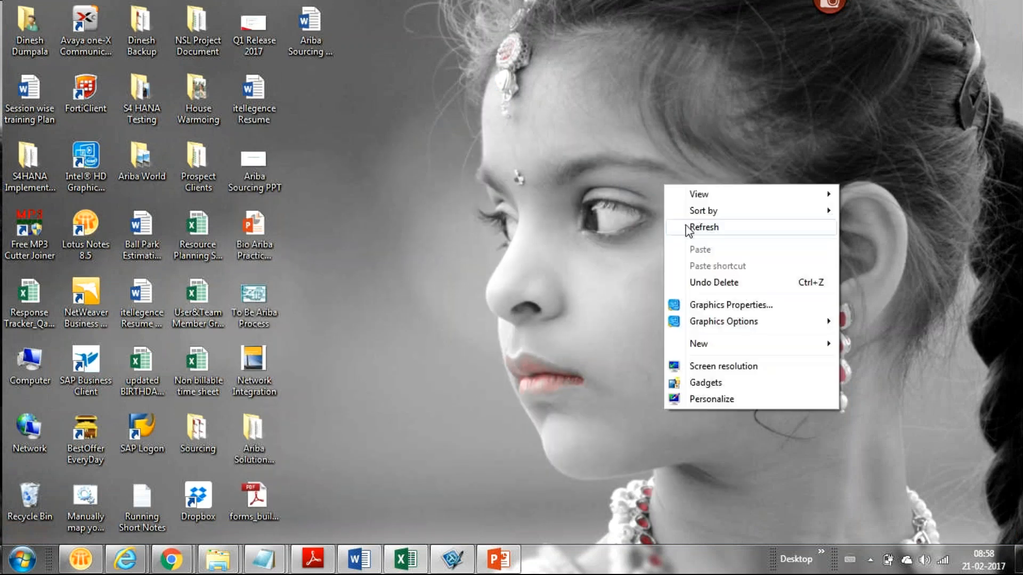
left_click(691, 226)
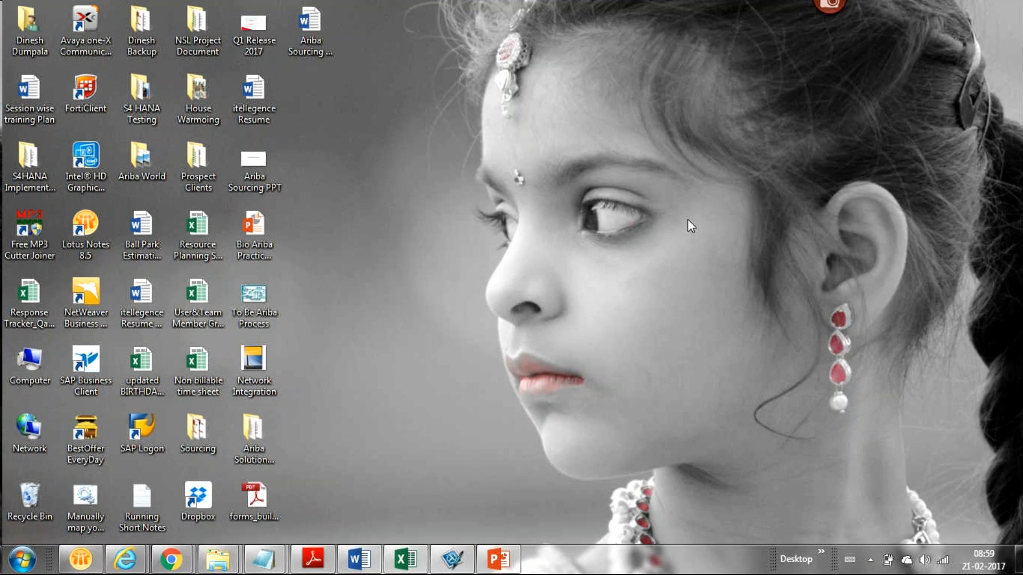
left_click(981, 555)
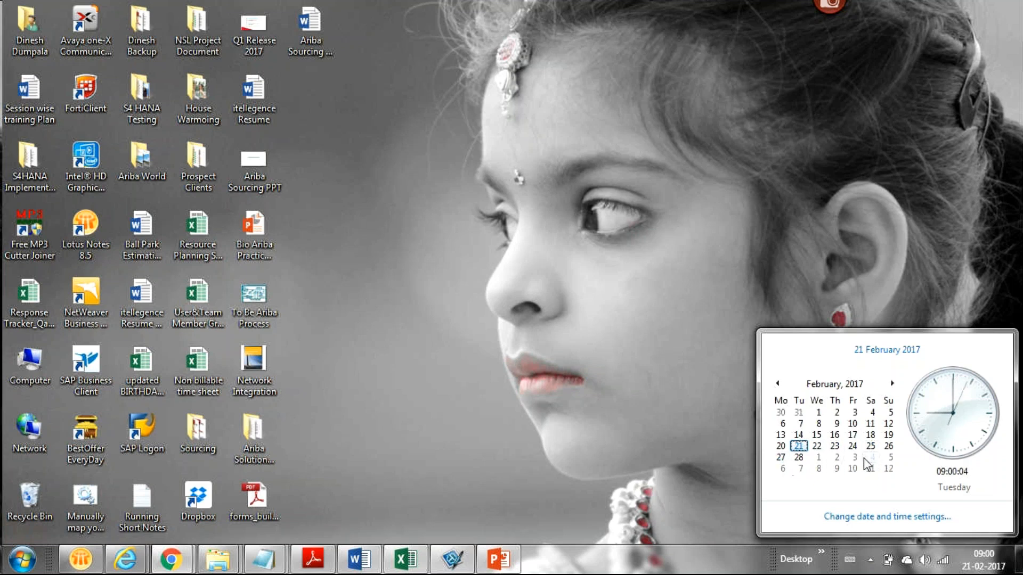
left_click(882, 384)
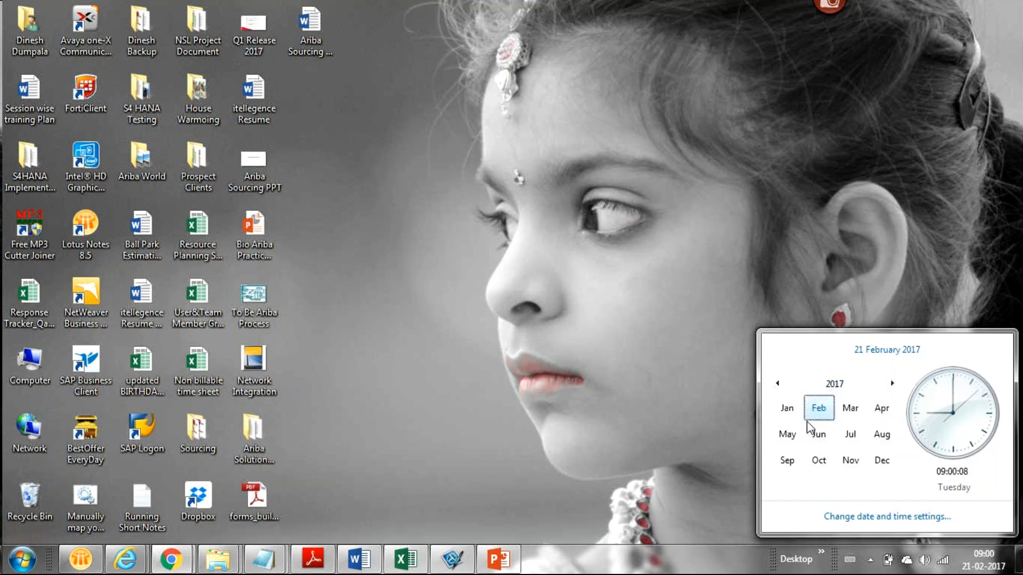
left_click(849, 409)
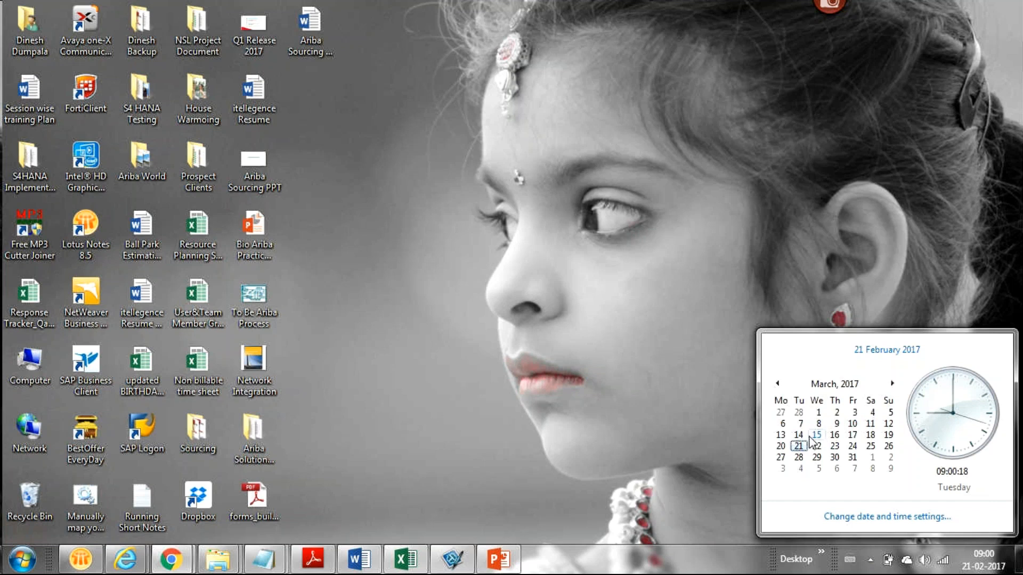
left_click(654, 412)
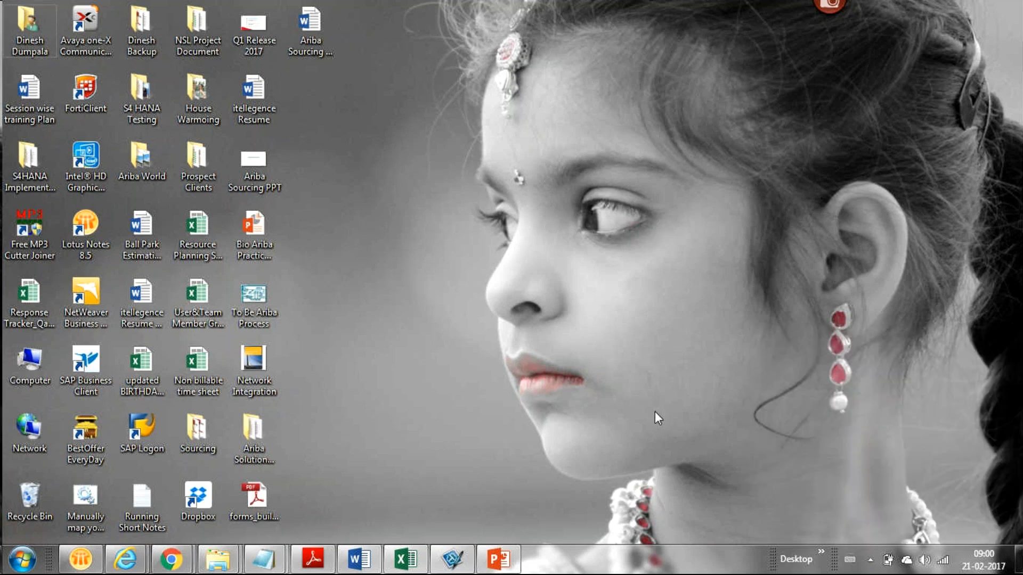
right_click(546, 175)
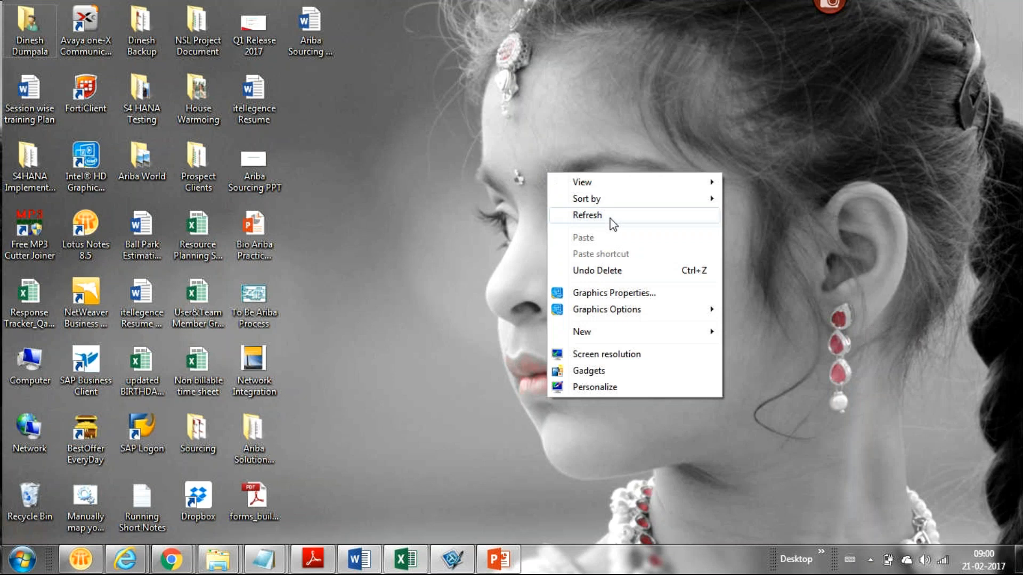
left_click(606, 216)
right_click(608, 216)
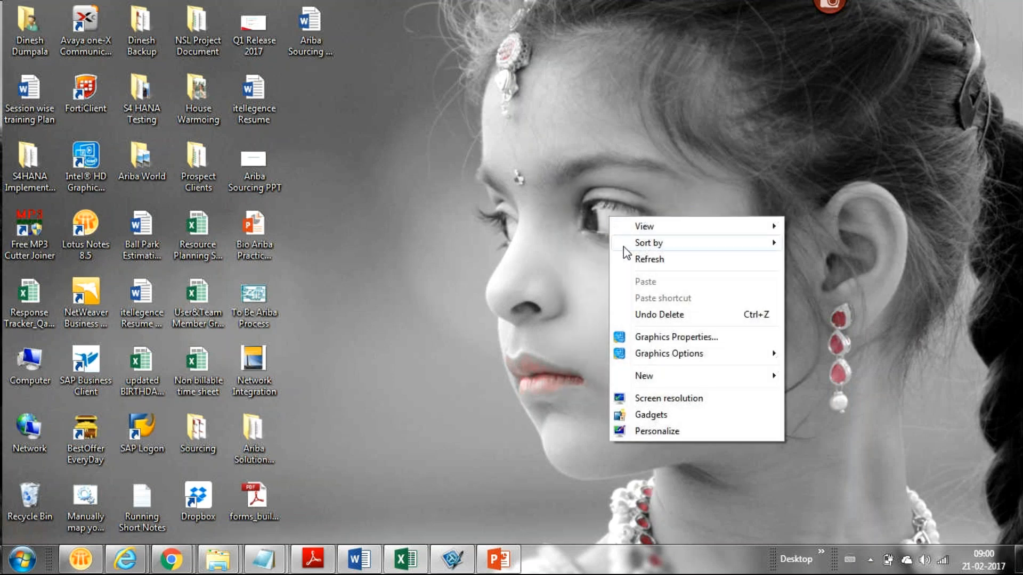
left_click(635, 260)
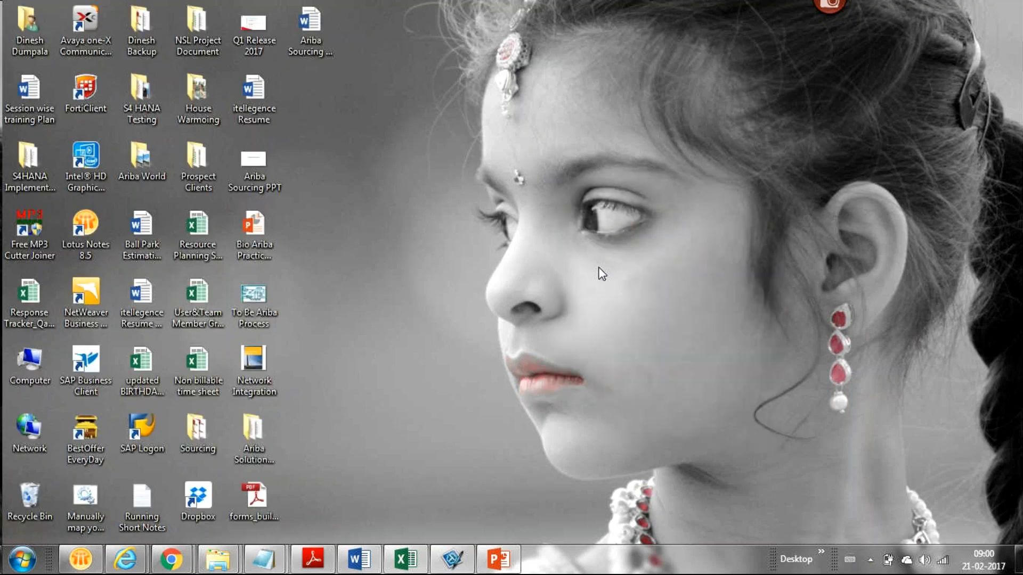
right_click(602, 274)
left_click(650, 309)
right_click(650, 305)
left_click(685, 348)
Restore the SAP Ariba Regular Session meeting from the Chrome taskbar thumbnails
mouse_move(85, 570)
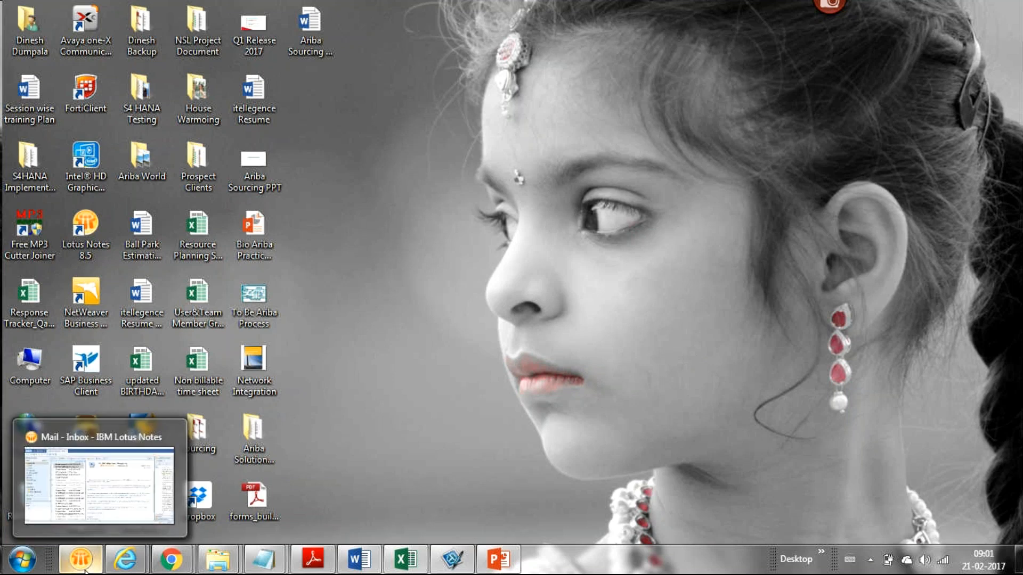
mouse_move(125, 559)
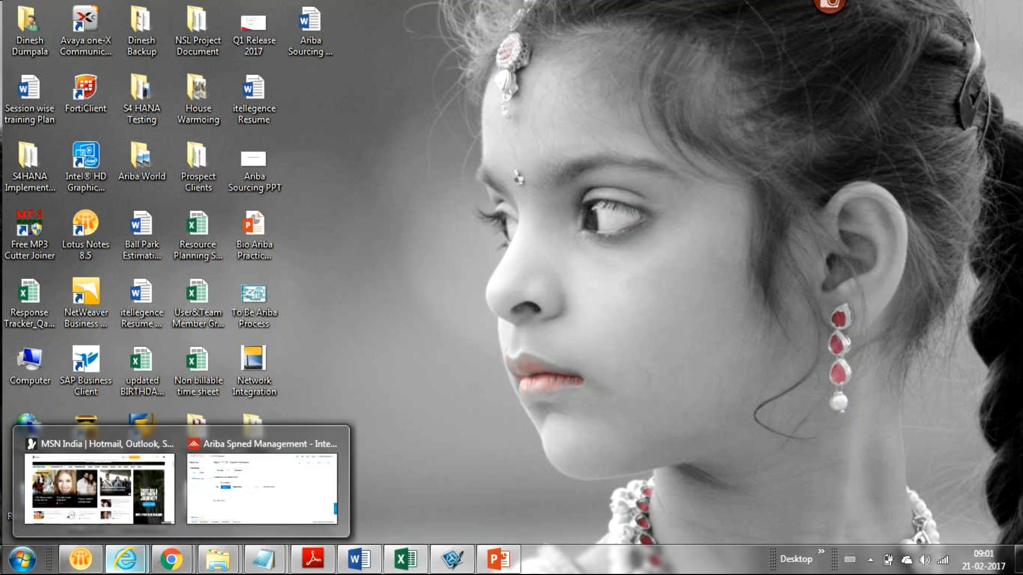
mouse_move(170, 559)
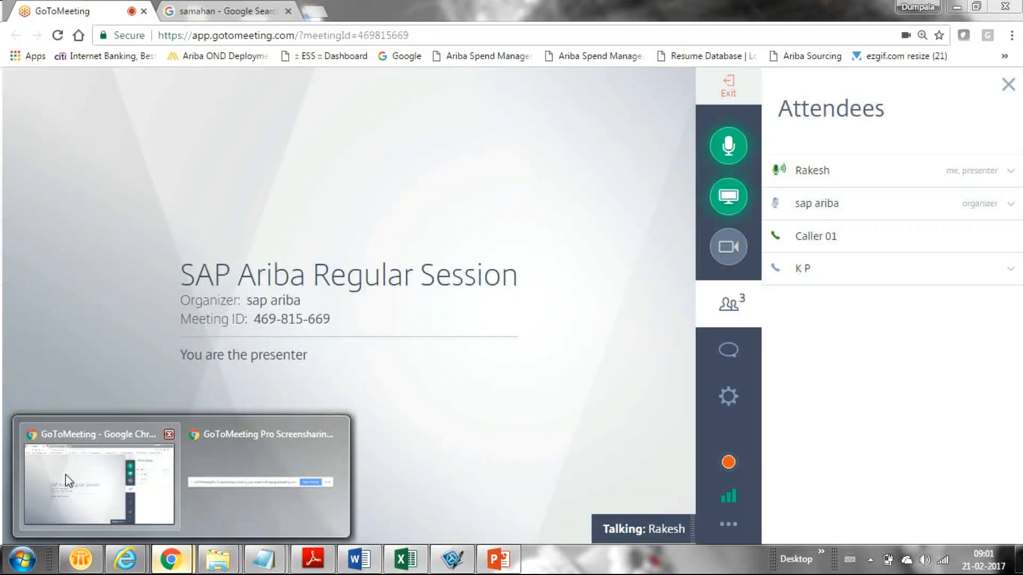
left_click(65, 478)
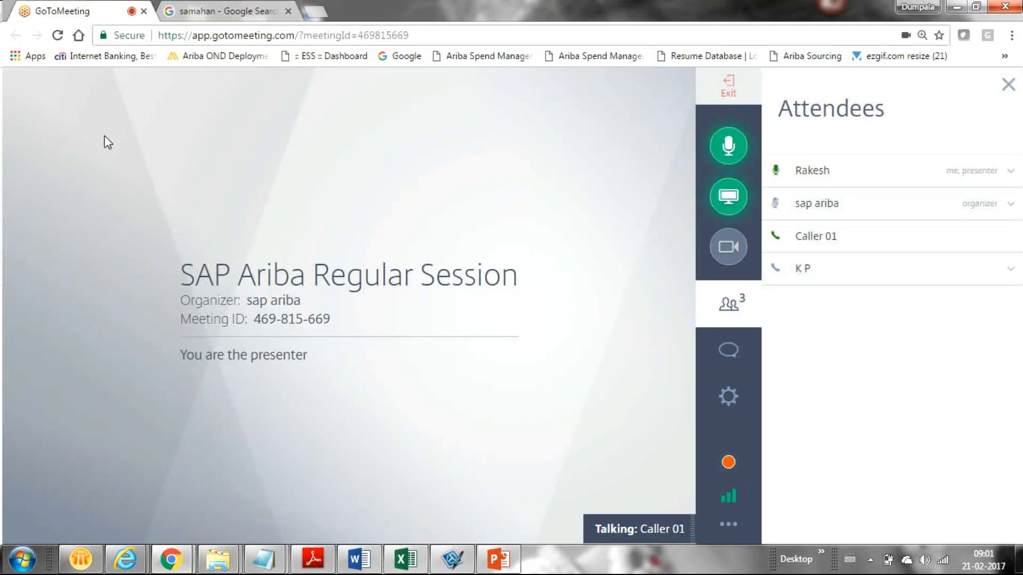